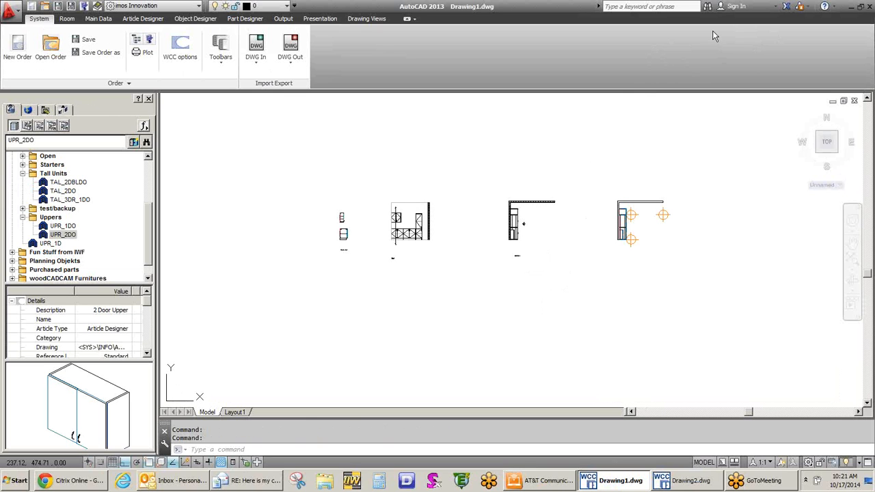
Make the blank Drawing2.dwg active and bring up the Room ribbon tools
left_click(684, 480)
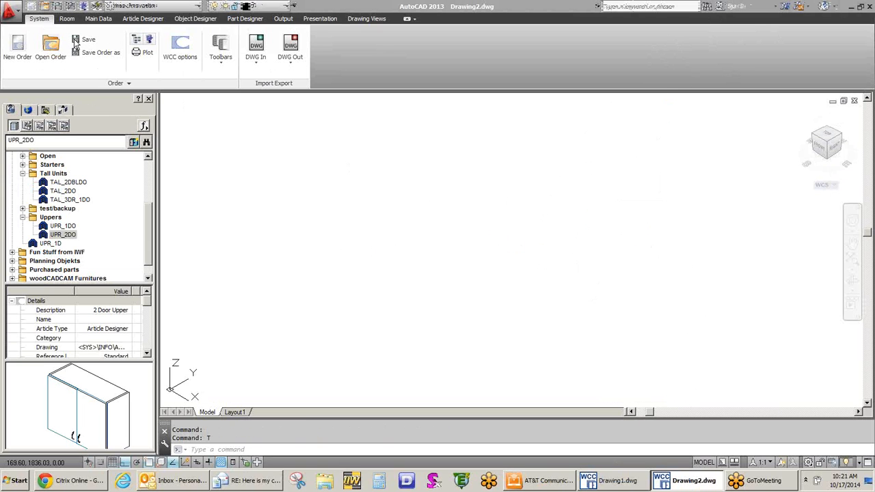
left_click(66, 19)
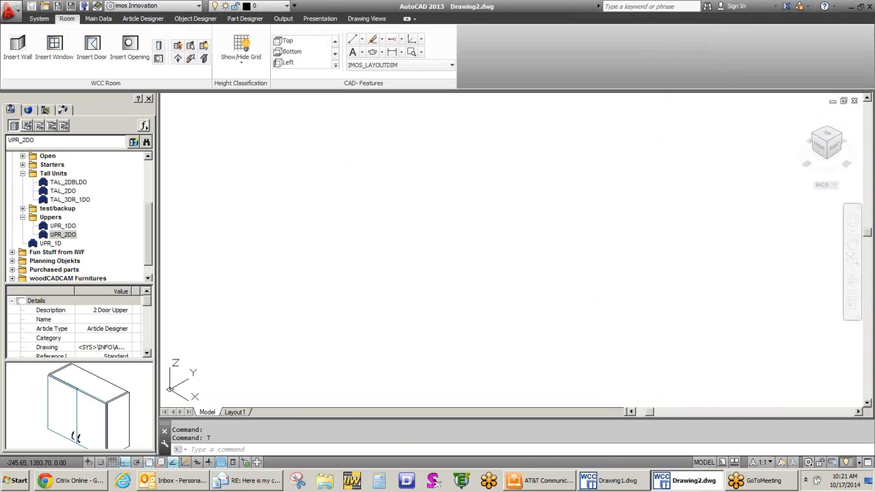
Build two connected walls of 120 and 144 from a picked start point with Free Wall Construction
left_click(16, 45)
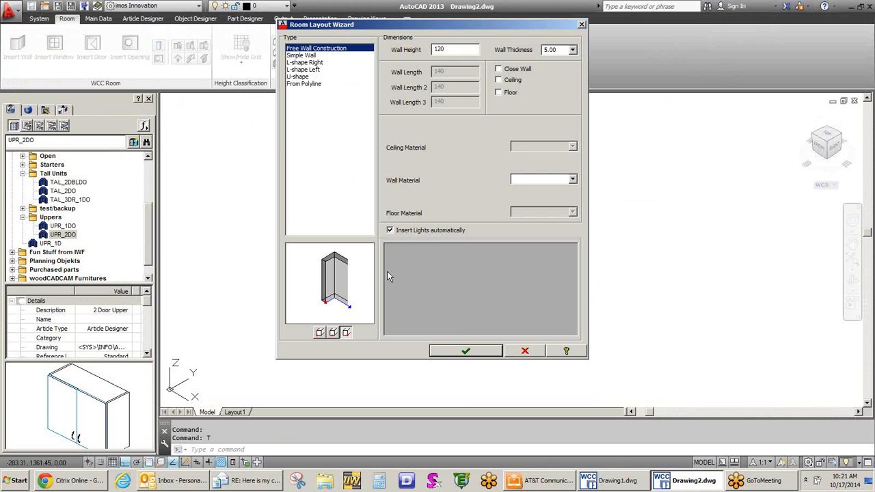
left_click(465, 352)
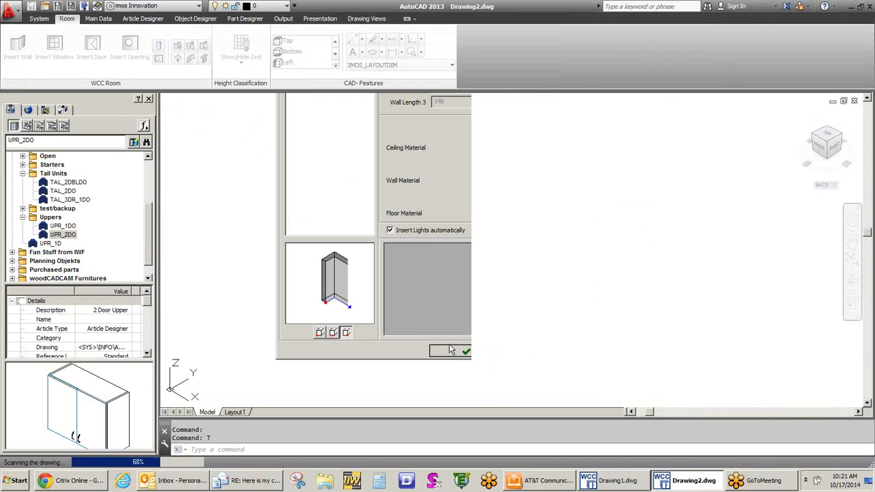
left_click(385, 214)
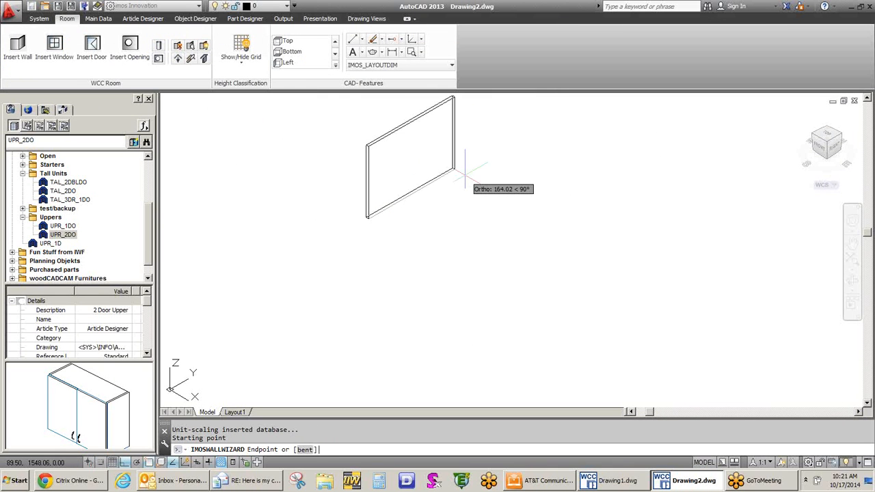
type("120")
key("Return")
type("144")
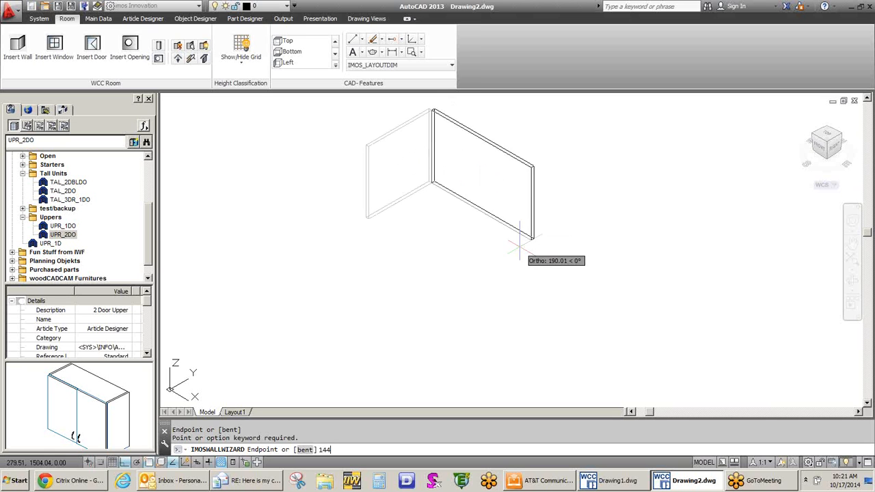
key("Return")
key("Return")
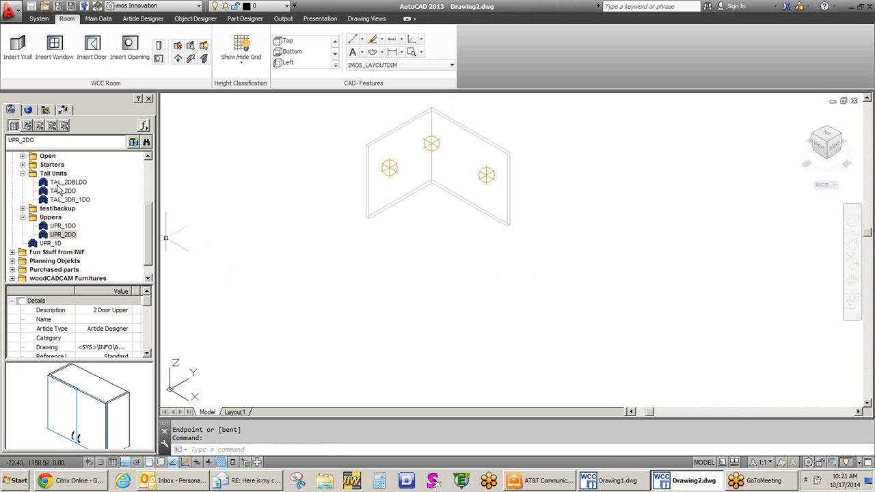
Place two B_2DO two-door base cabinets side by side against the wall
scroll(150, 220, "up", 4)
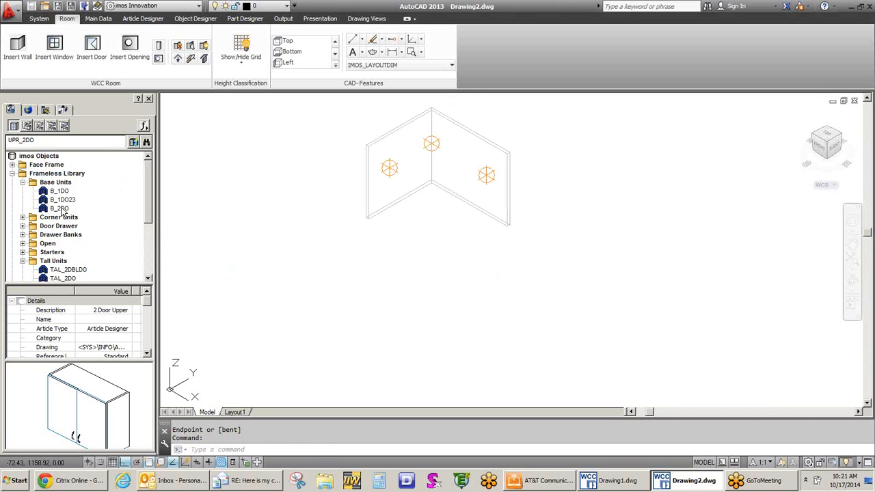
double_click(63, 209)
left_click(375, 148)
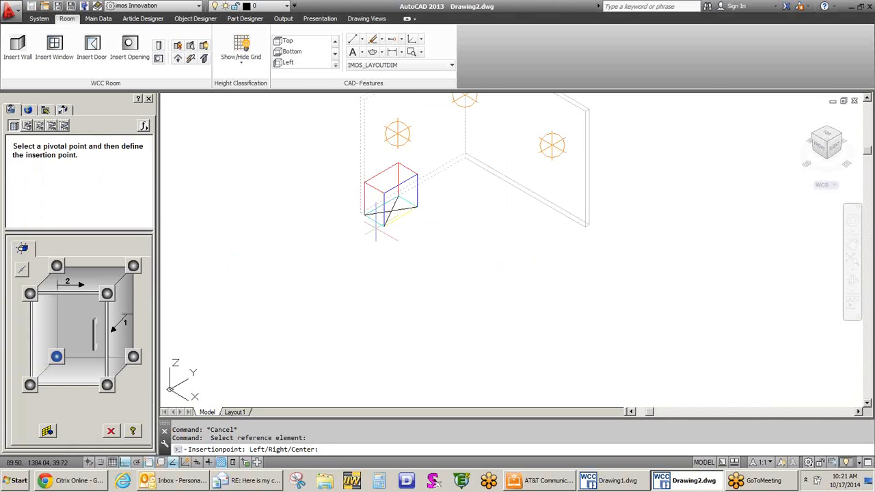
left_click(328, 163)
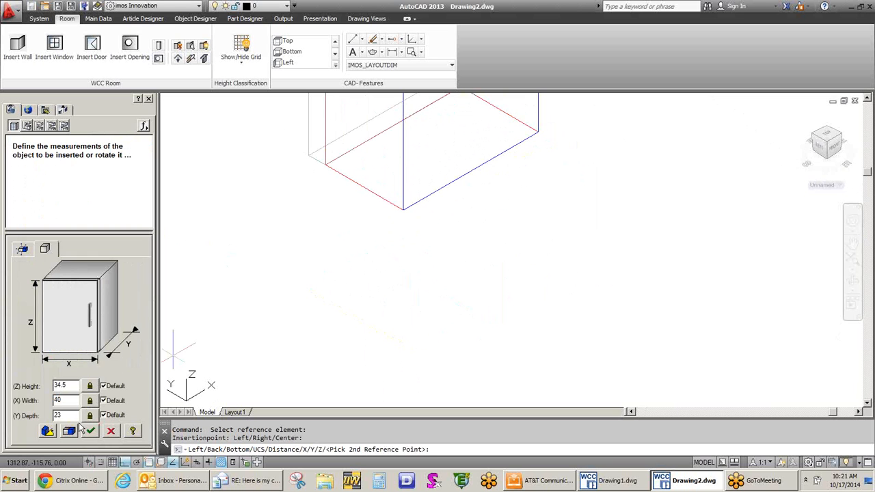
left_click(69, 431)
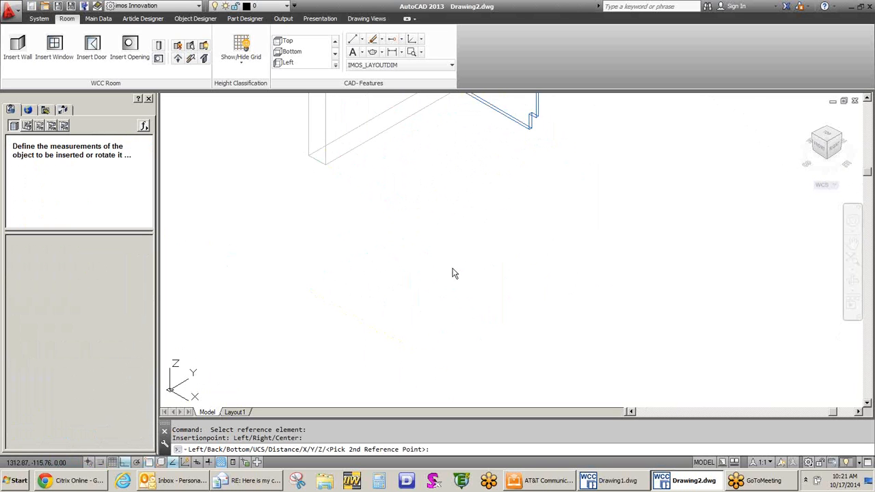
left_click(476, 152)
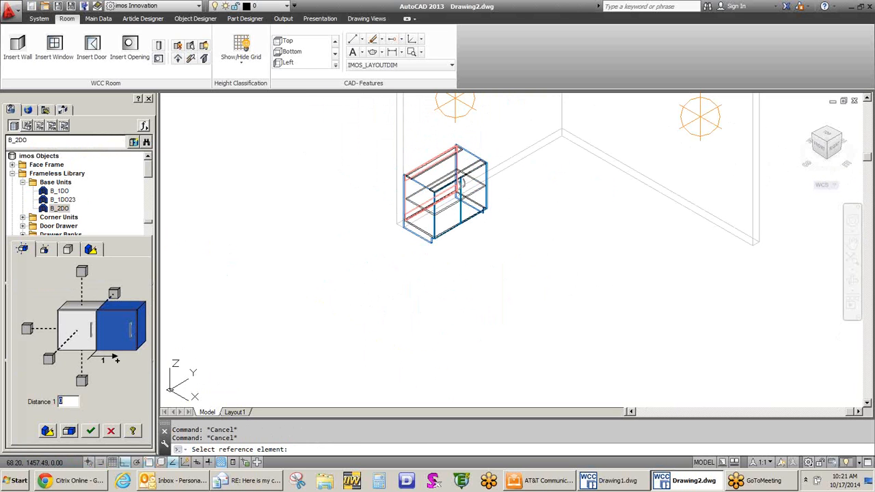
left_click(91, 430)
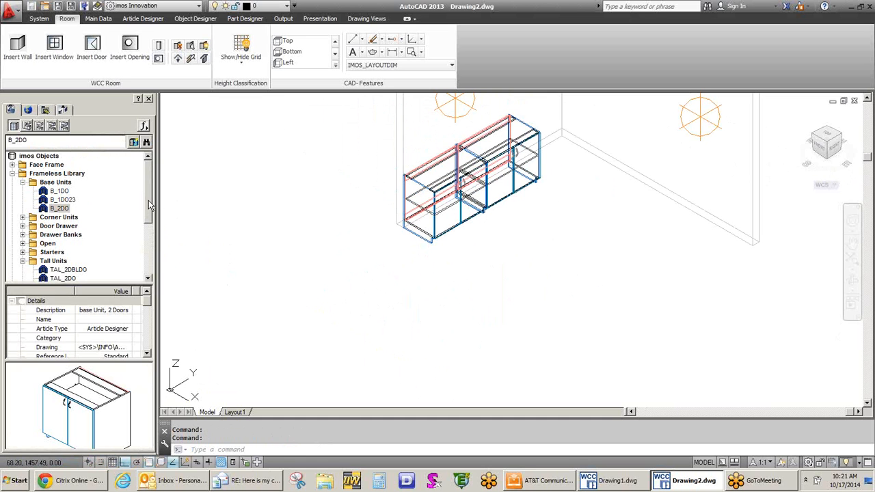
Add the TAL_2DO tall unit beside the base cabinets
double_click(62, 275)
left_click(529, 125)
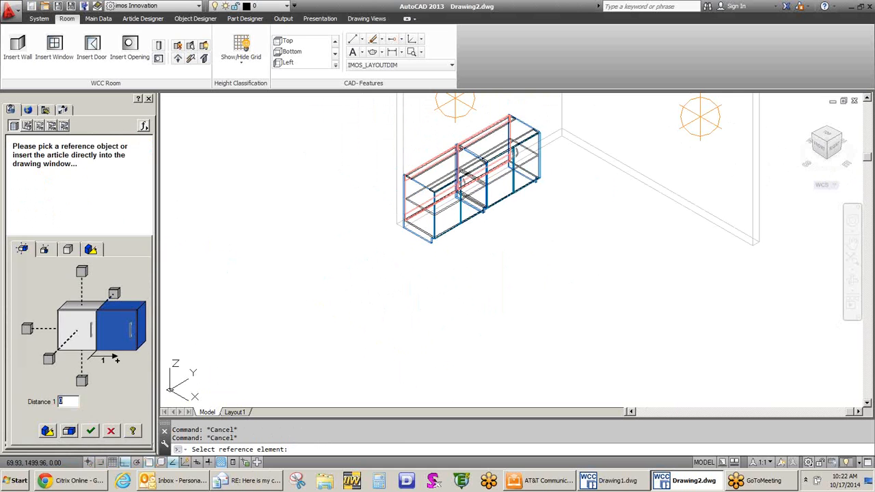
left_click(93, 434)
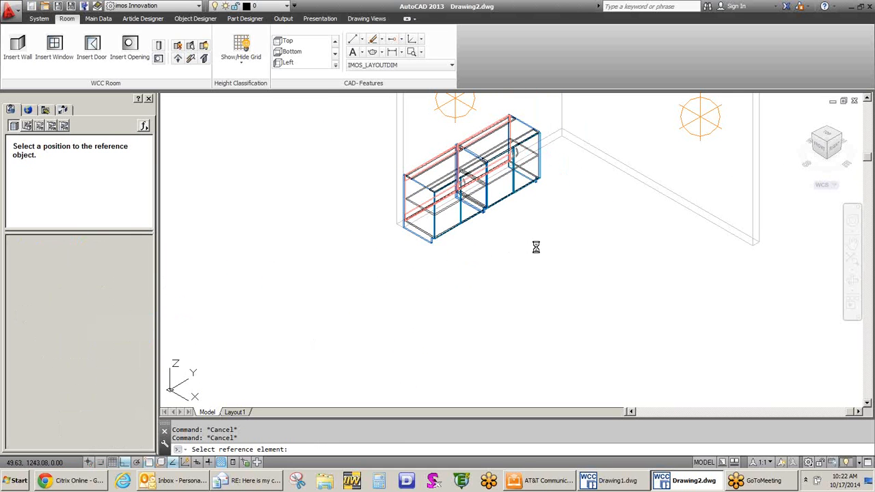
middle_click_drag(548, 272, 491, 384)
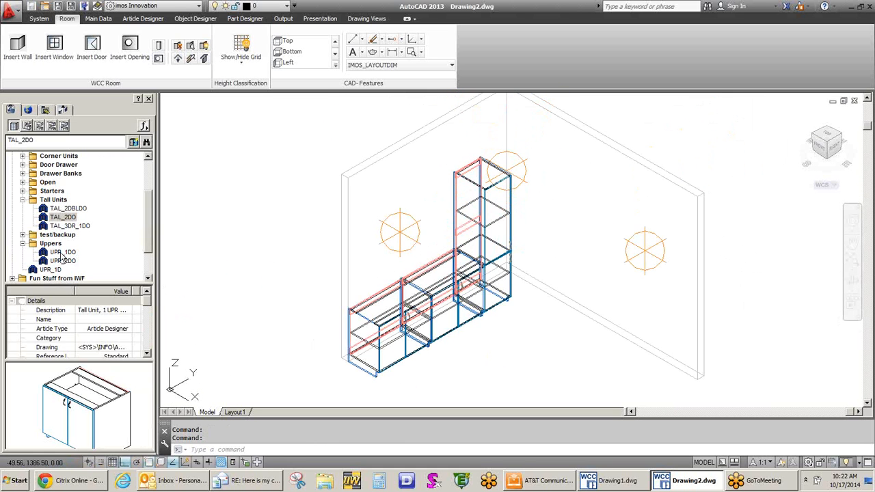
Hang the UPR_1DO upper cabinet on the wall and centre the furnished room
double_click(63, 261)
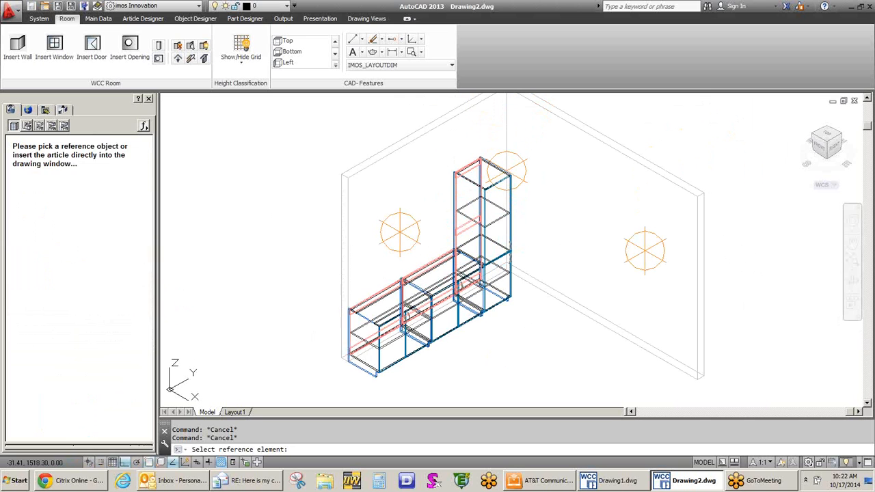
left_click(347, 231)
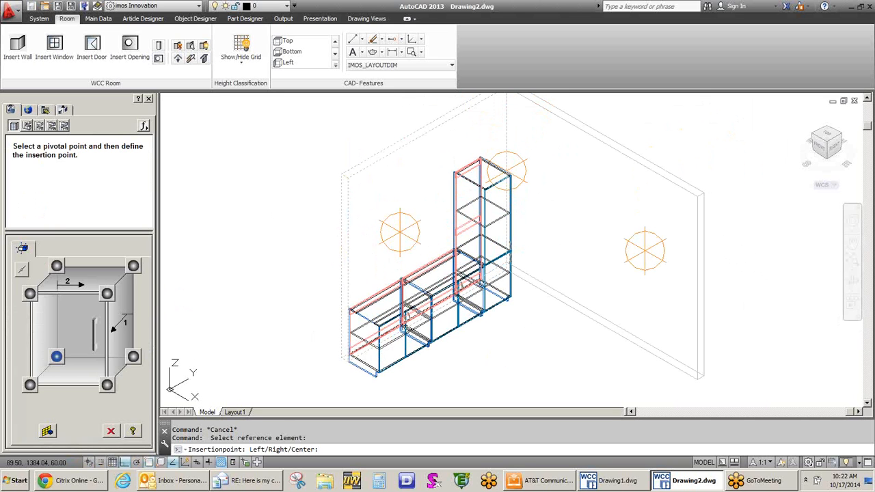
left_click(349, 277)
left_click(90, 431)
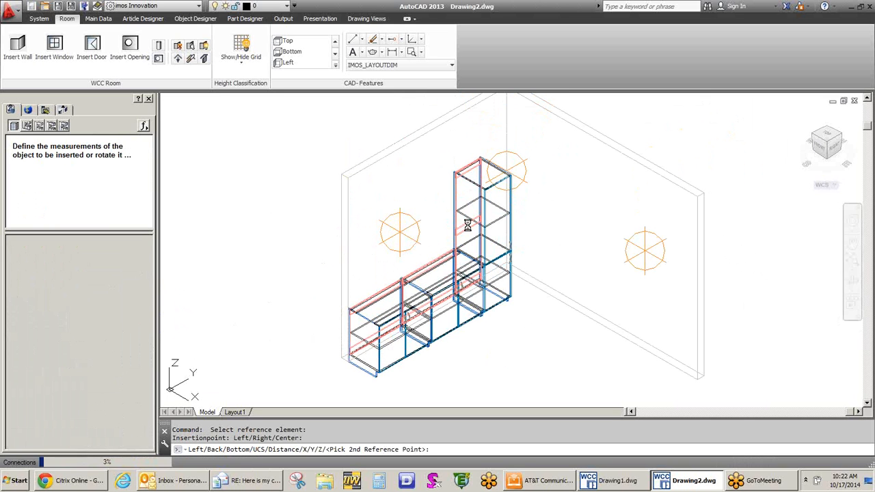
scroll(562, 233, "down", 5)
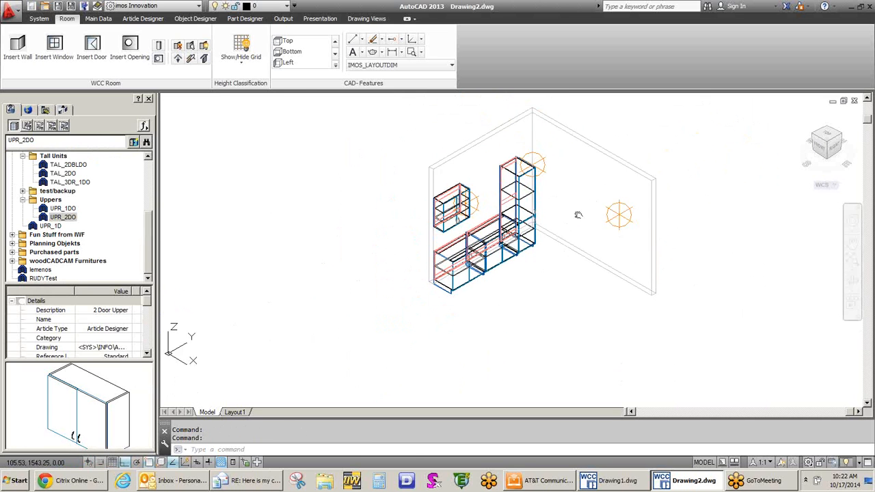
middle_click_drag(562, 233, 425, 296)
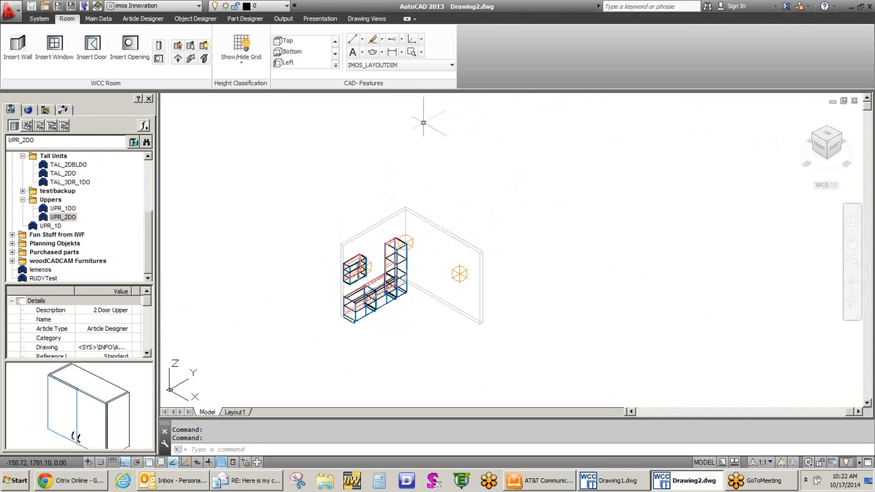
Generate 2D views of the whole room model and place them in the drawing
left_click(366, 18)
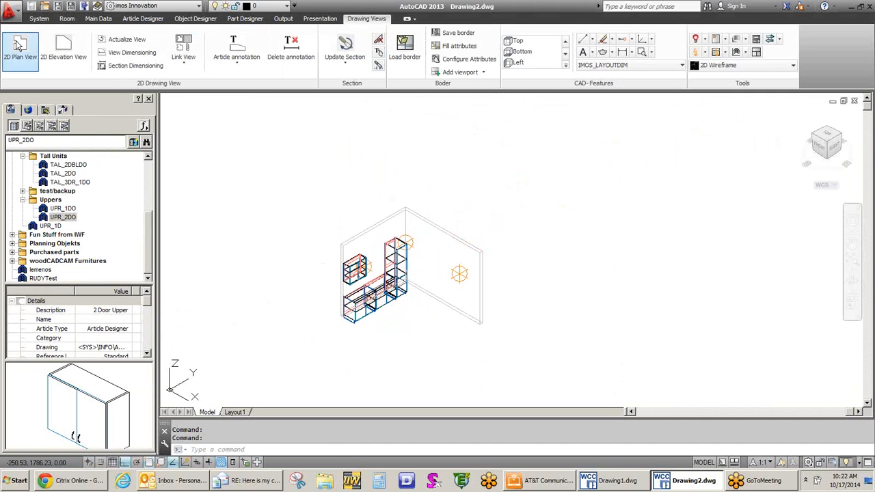
left_click(63, 47)
left_click(522, 351)
left_click(308, 155)
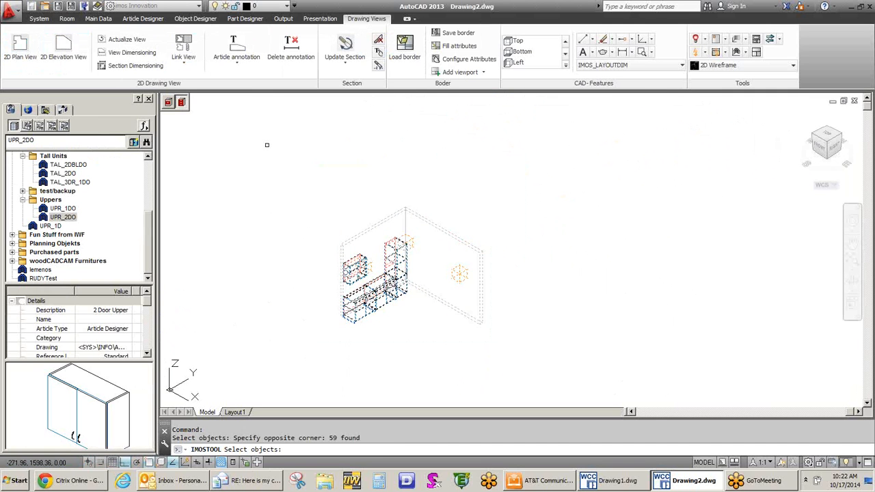
key("Return")
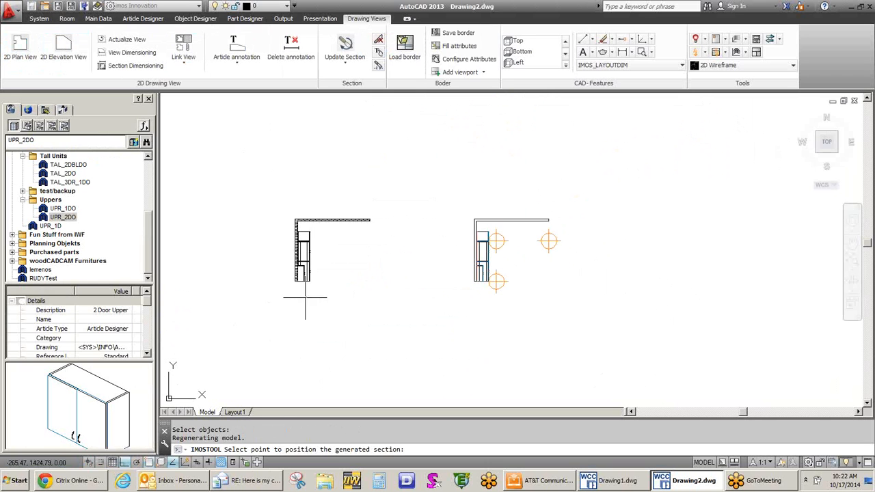
left_click(308, 313)
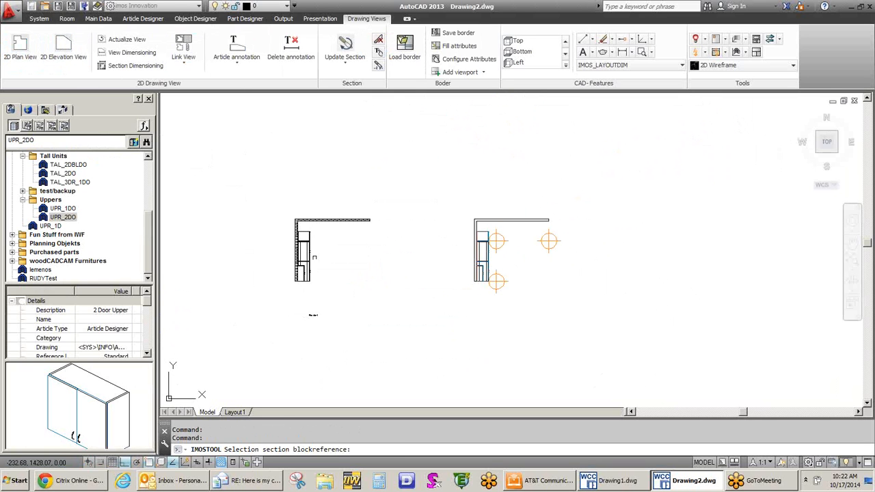
Reposition the left section block with a new insertion point and rotation
left_click(315, 258)
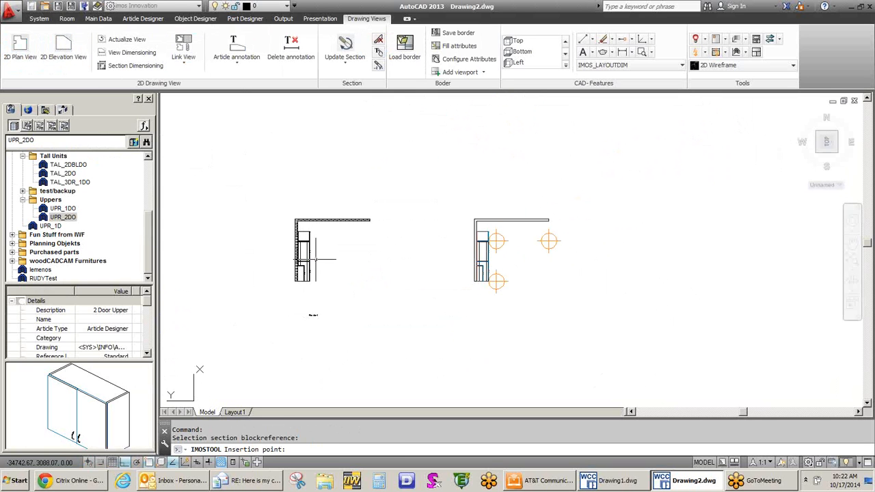
left_click(305, 256)
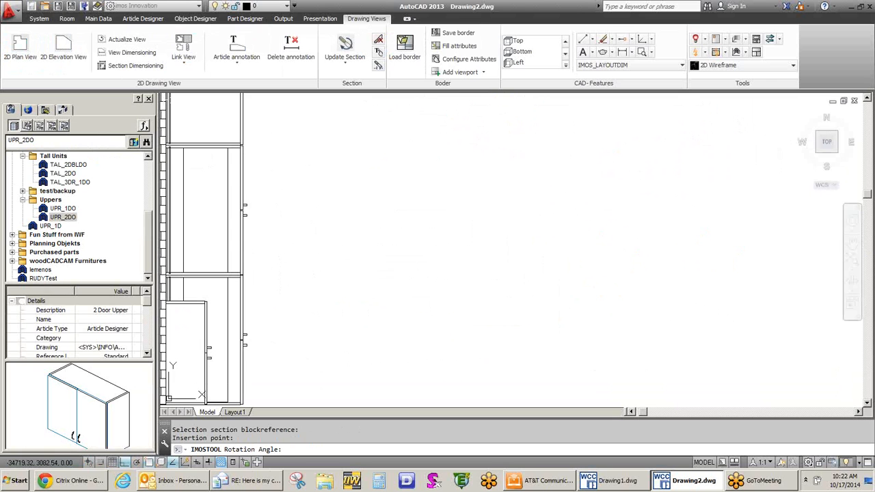
scroll(404, 238, "down", 4)
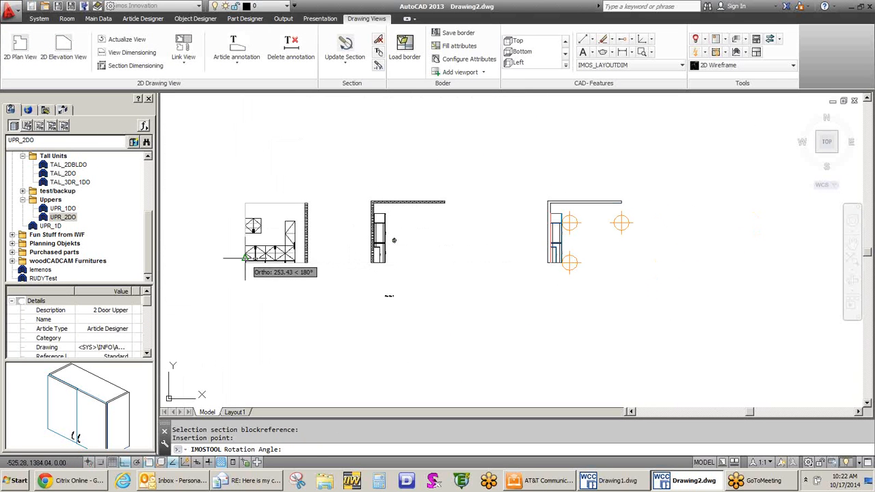
left_click(240, 303)
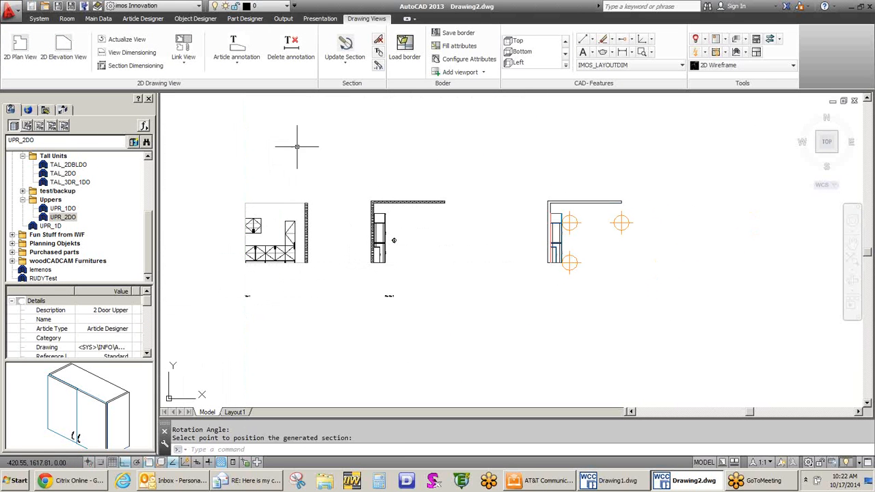
Start a new section and select the left base and upper cabinets to cut
left_click(345, 59)
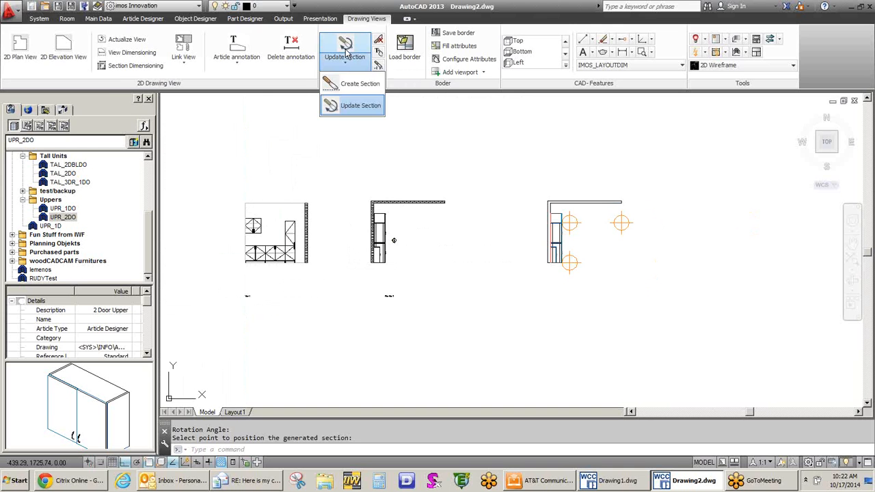
left_click(353, 84)
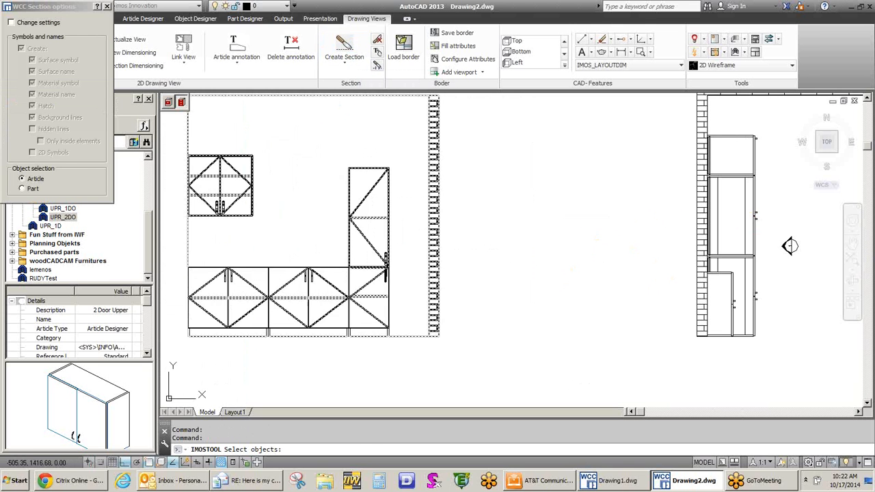
left_click(228, 298)
left_click(220, 214)
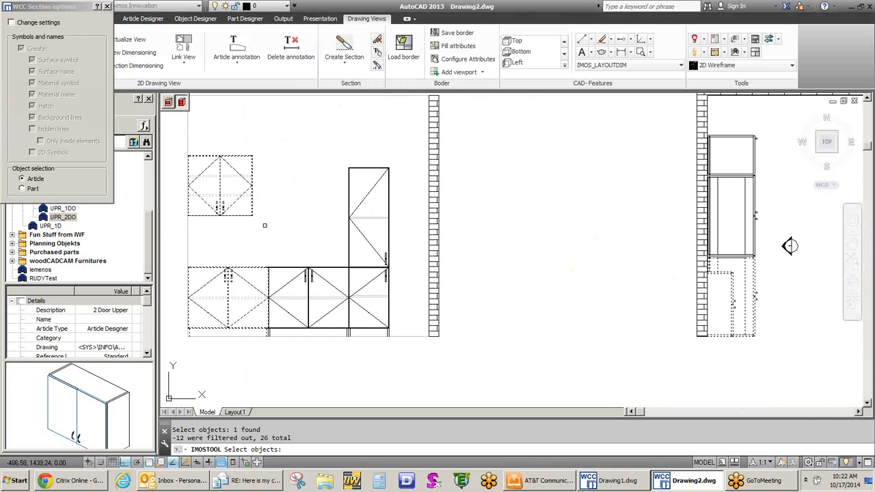
middle_click_drag(264, 225, 412, 204)
key("Return")
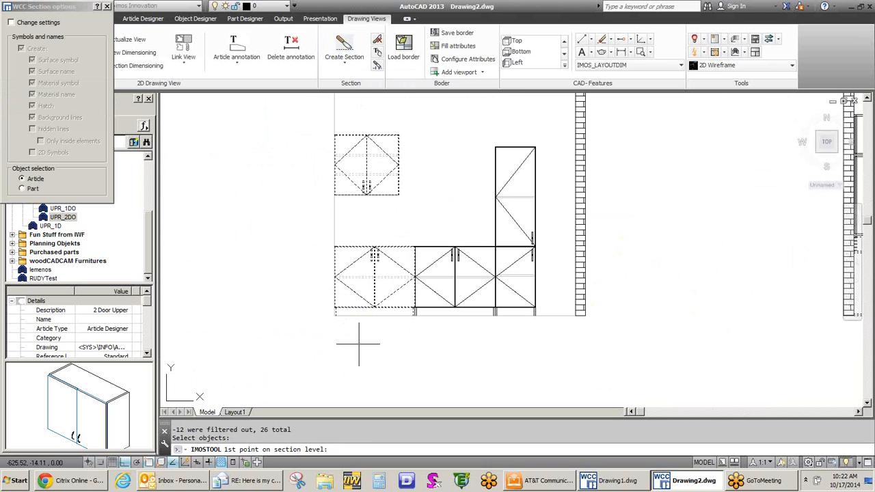
Cut vertically through them and place Section A-A left of the views
left_click(359, 344)
left_click(360, 104)
left_click(339, 119)
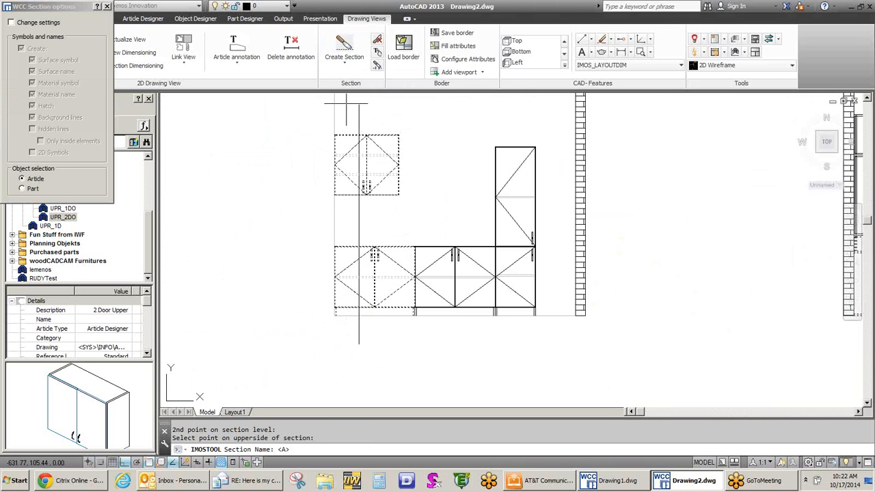
middle_click_drag(333, 194, 402, 205)
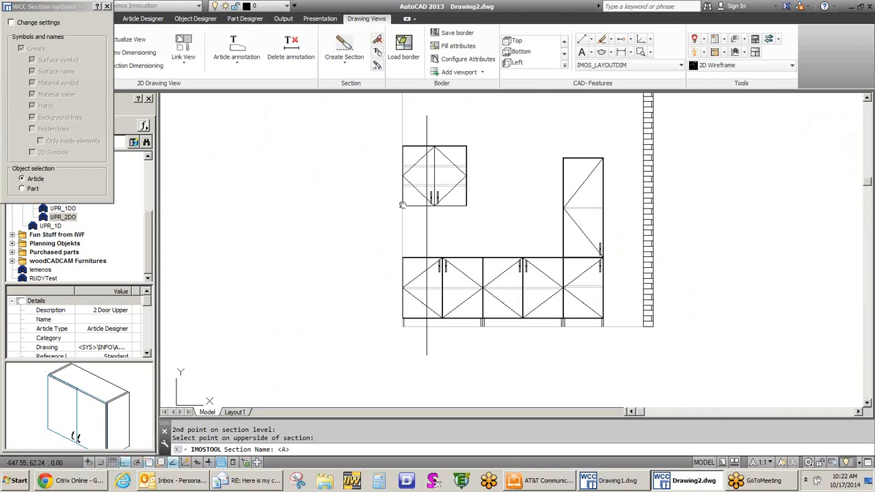
middle_click_drag(403, 205, 552, 200)
key("Return")
middle_click_drag(445, 223, 589, 222)
left_click(322, 201)
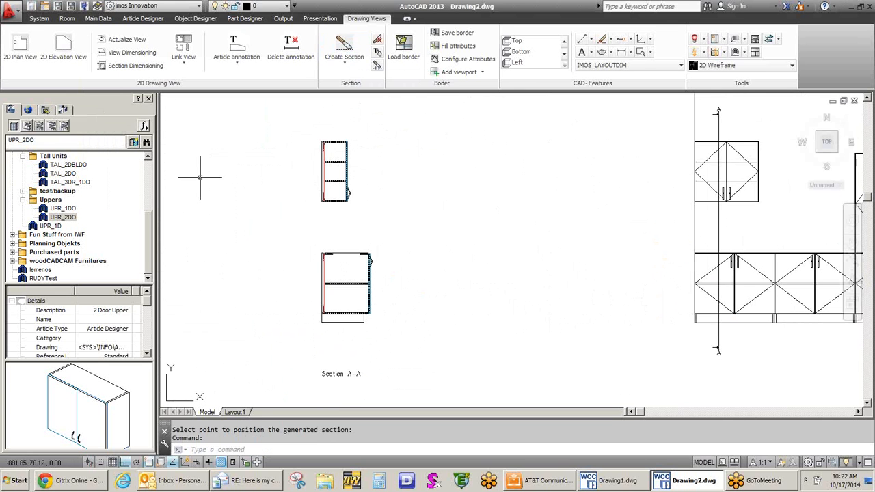
Update Section A-A by adding another cabinet to its objects
left_click(345, 62)
left_click(342, 103)
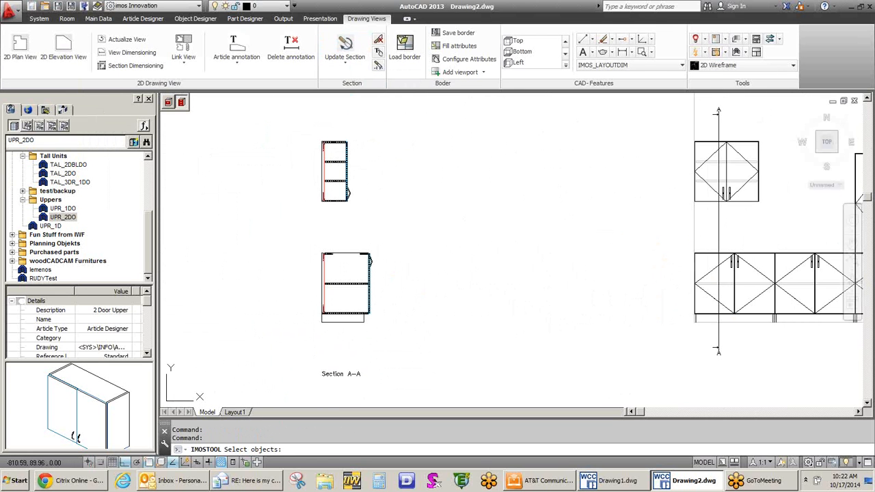
left_click(347, 165)
scroll(356, 186, "down", 2)
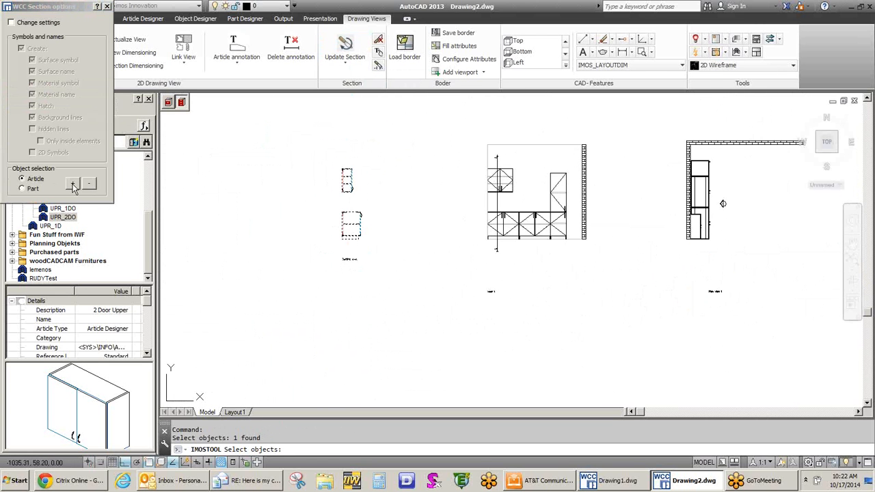
left_click(74, 188)
scroll(664, 202, "down", 5)
scroll(727, 202, "up", 5)
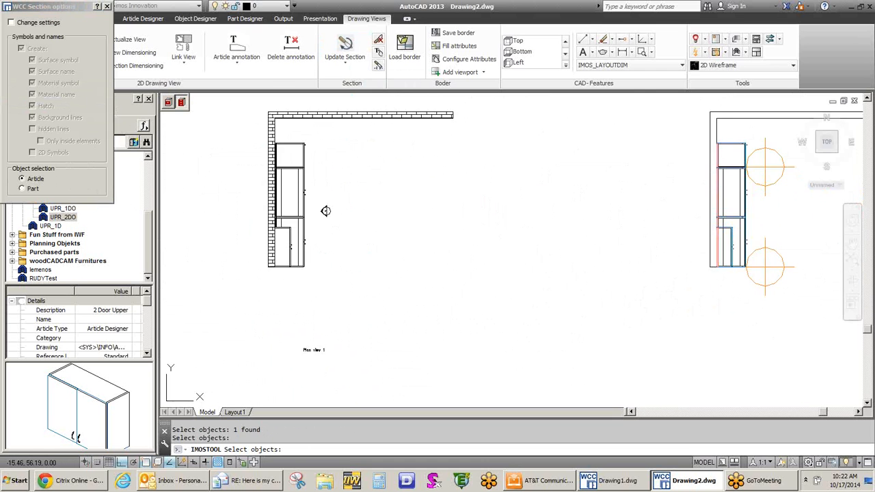
left_click(701, 209)
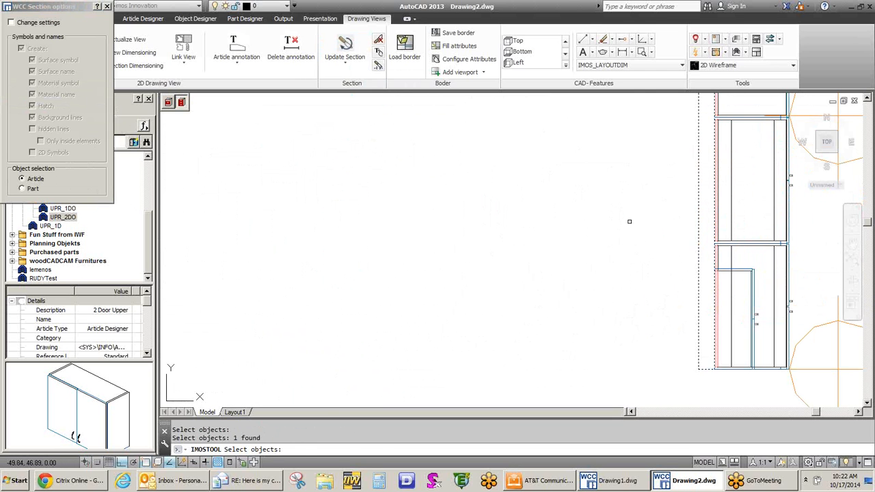
key("Return")
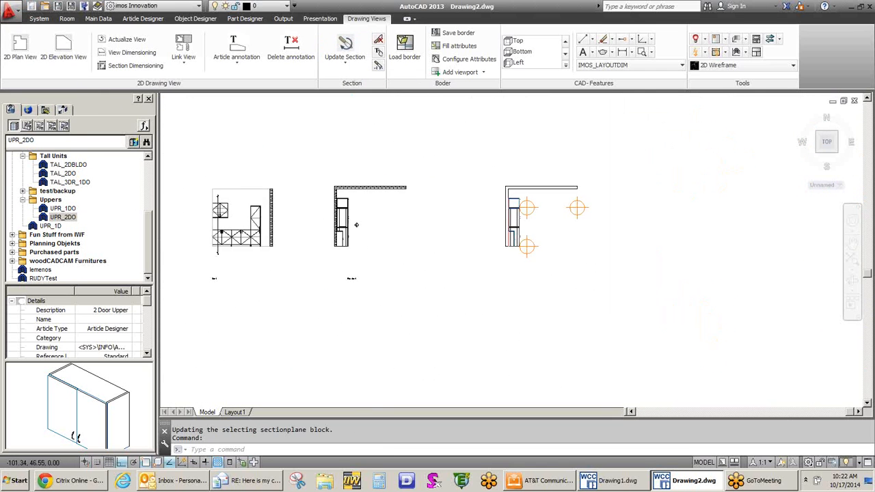
middle_click_drag(400, 254, 590, 246)
scroll(461, 227, "up", 5)
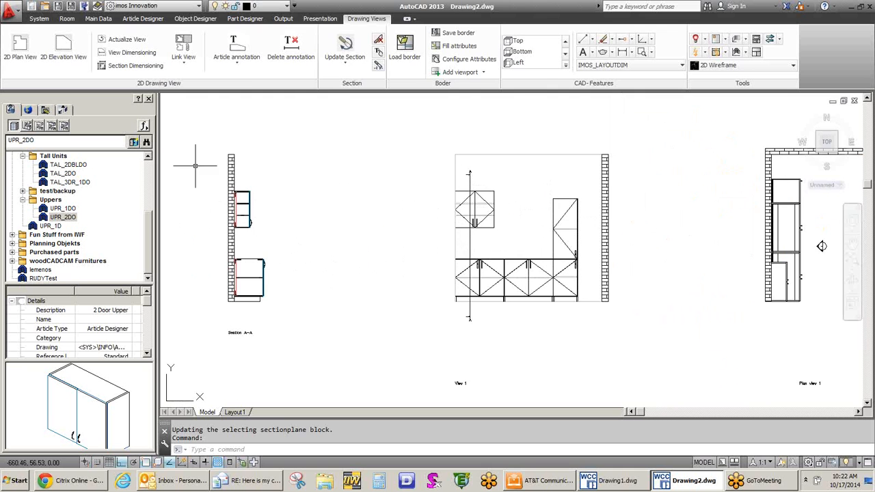
Start another section and select both base cabinets and the tall unit
left_click(348, 65)
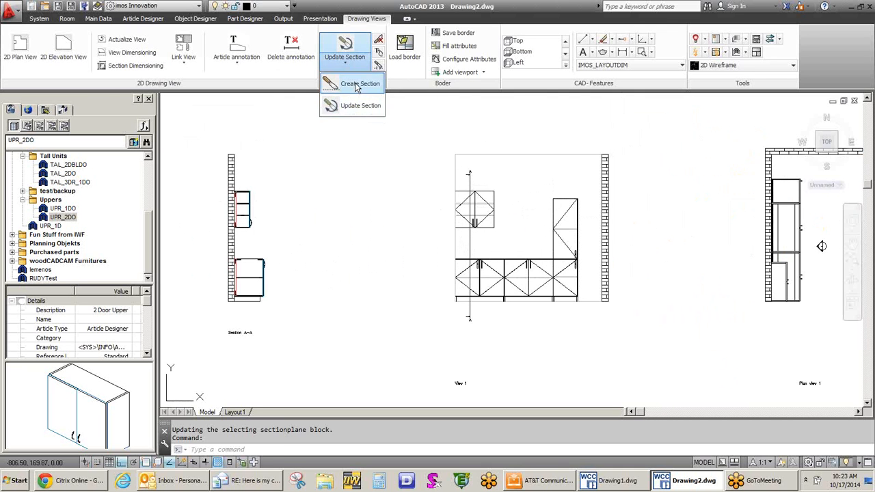
left_click(329, 85)
left_click(481, 264)
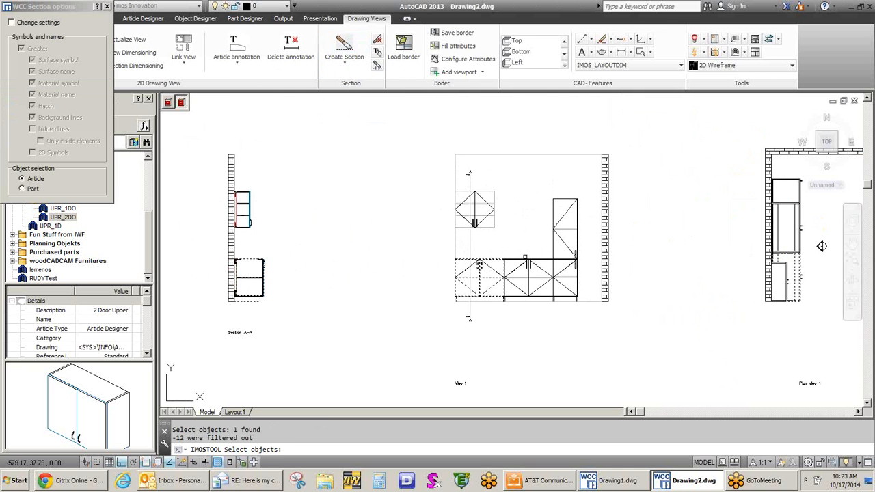
left_click(526, 260)
left_click(553, 245)
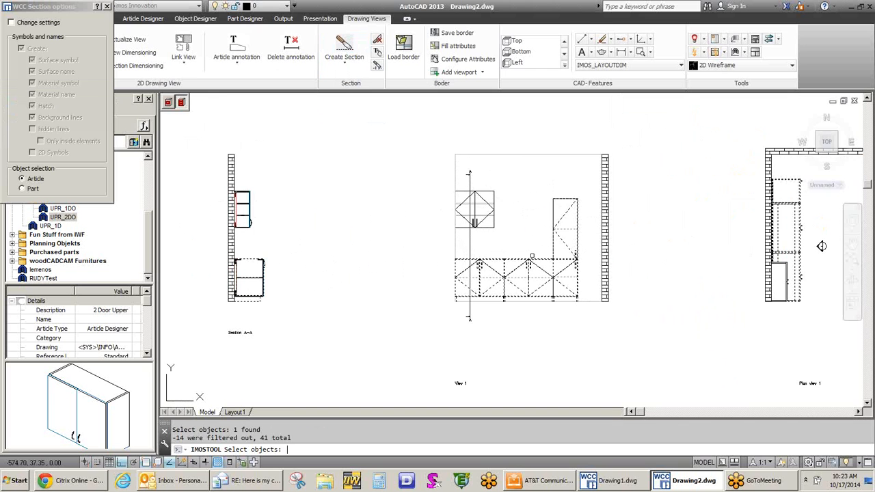
key("Return")
Cut horizontally viewed from above, place Section B-B below View 1, and begin dimensioning View 1
left_click(435, 266)
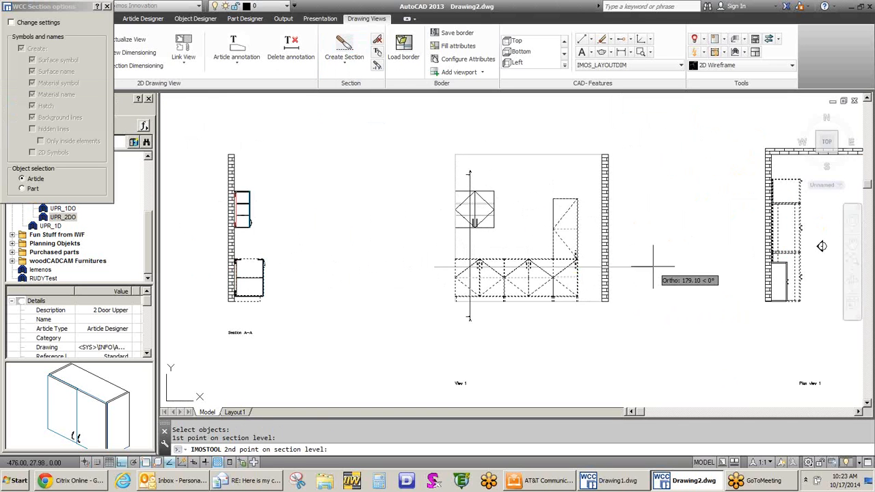
left_click(594, 266)
left_click(593, 236)
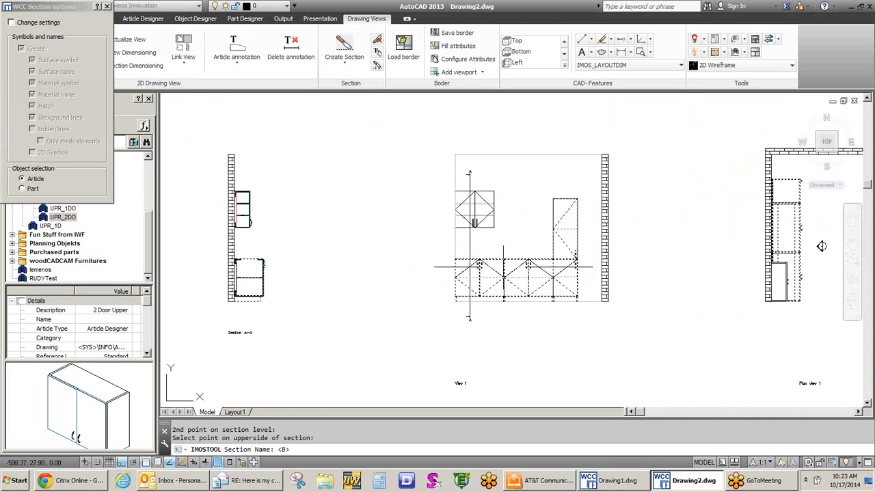
key("Return")
scroll(420, 266, "down", 2)
middle_click_drag(425, 245, 439, 145)
left_click(465, 315)
left_click(444, 342)
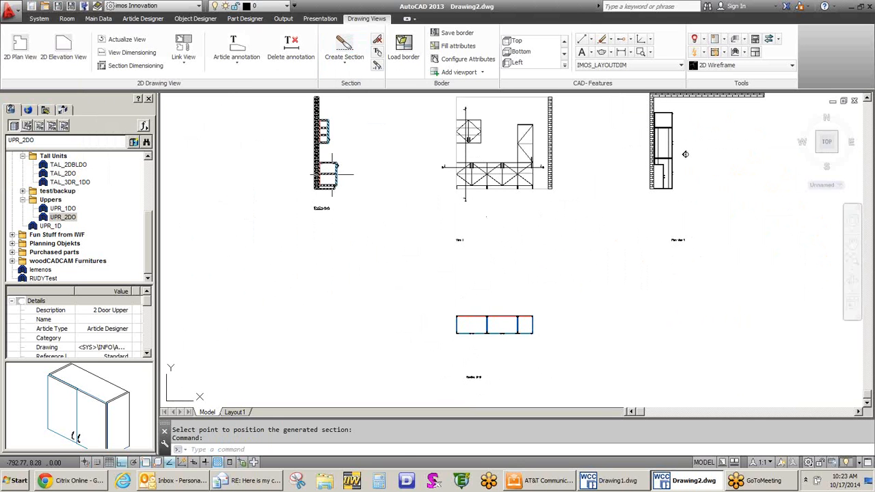
left_click(130, 66)
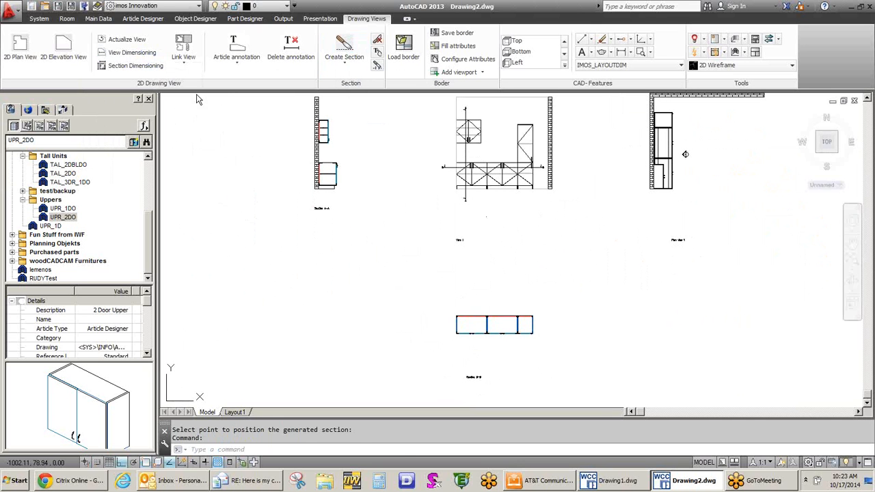
left_click(471, 166)
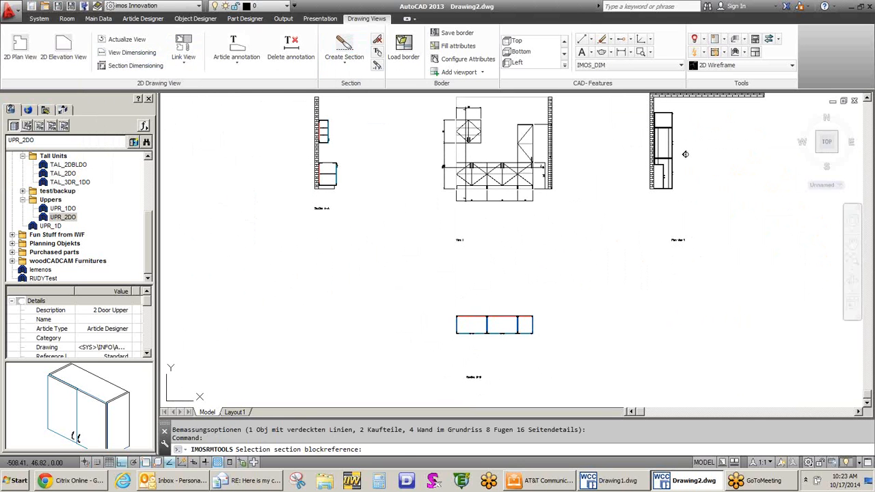
Dimension the plan view and Section A-A, then label View 1's cabinets with position numbers
left_click(685, 154)
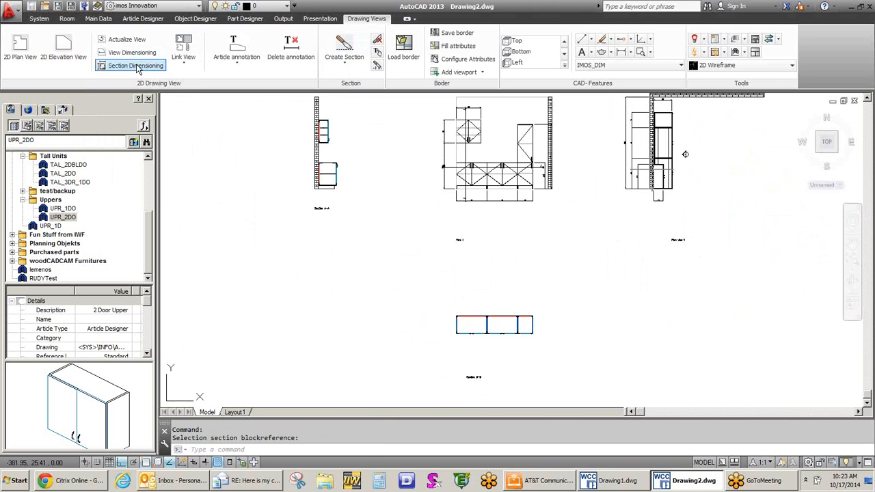
left_click(326, 137)
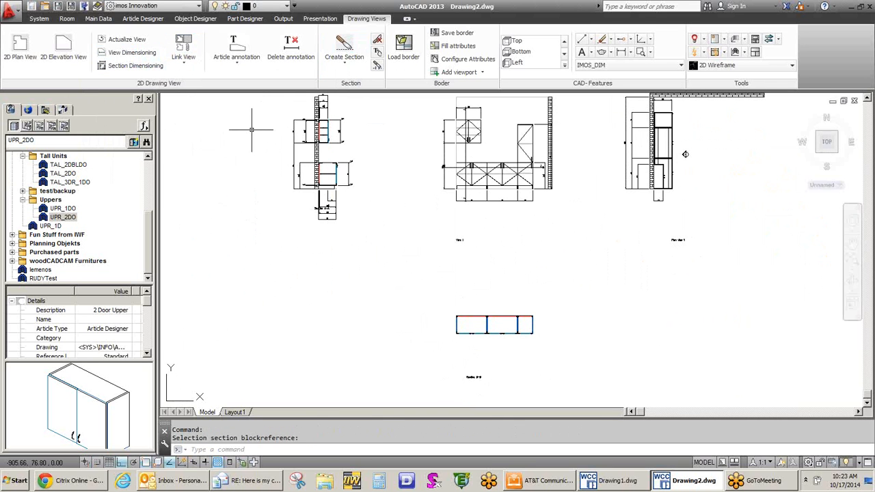
left_click(245, 58)
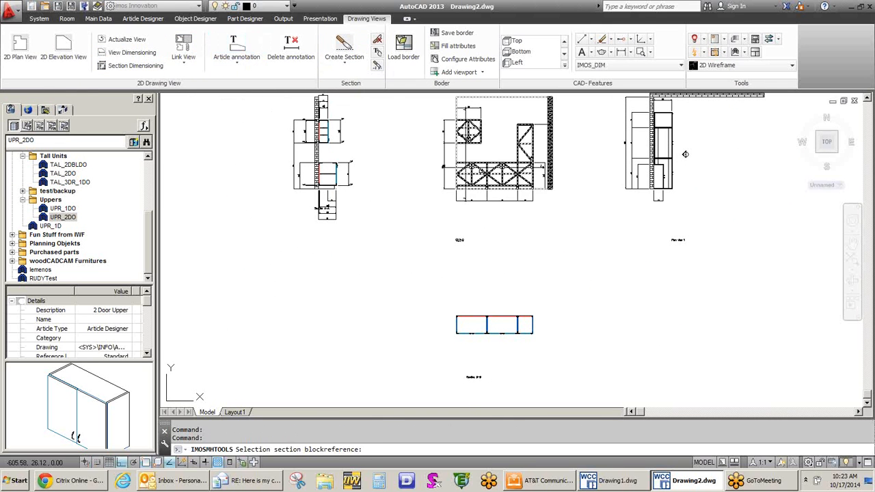
left_click(490, 189)
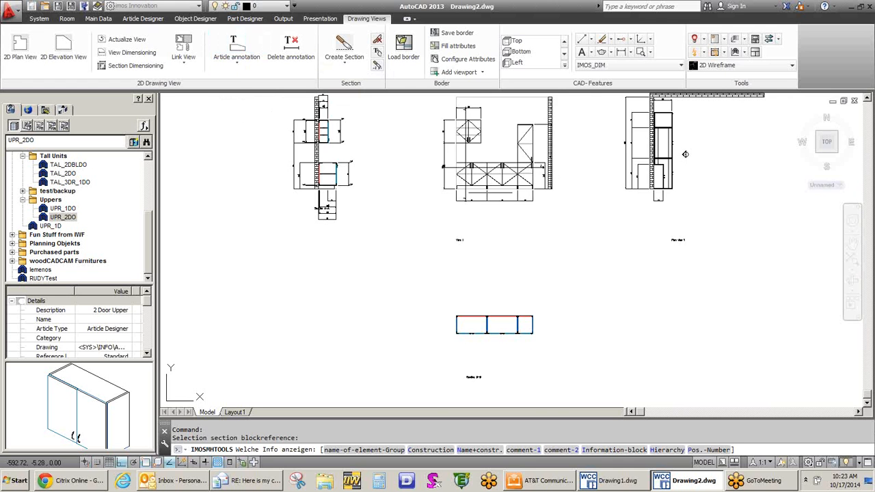
scroll(490, 201, "up", 3)
scroll(485, 218, "down", 2)
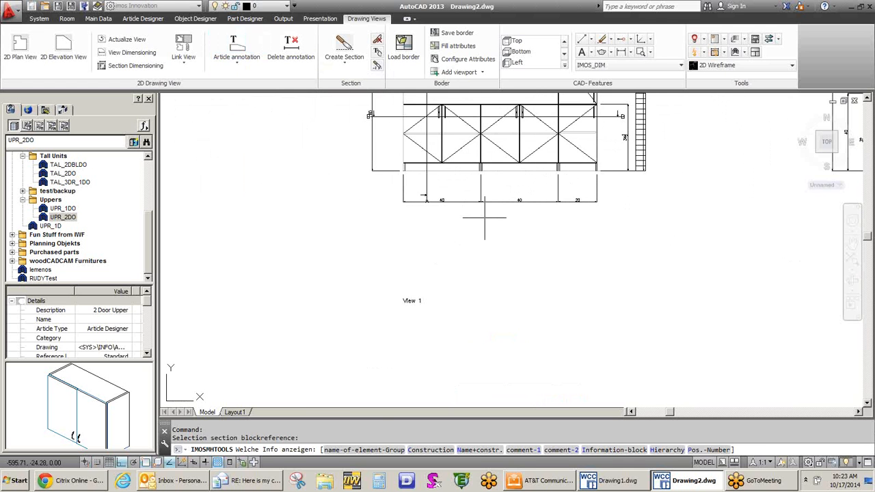
type("p")
key("Return")
scroll(499, 241, "down", 2)
middle_click_drag(512, 242, 532, 288)
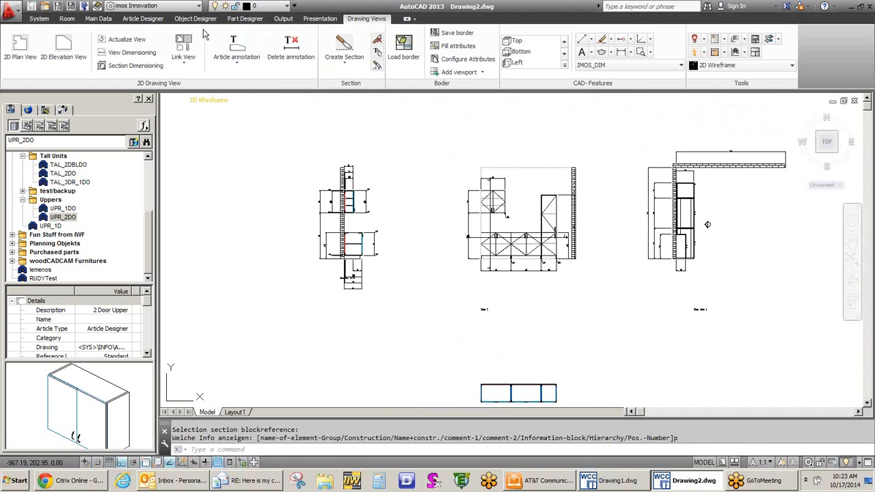
Add part annotations with ident info 1 around the border of the left section view
left_click(236, 62)
left_click(244, 106)
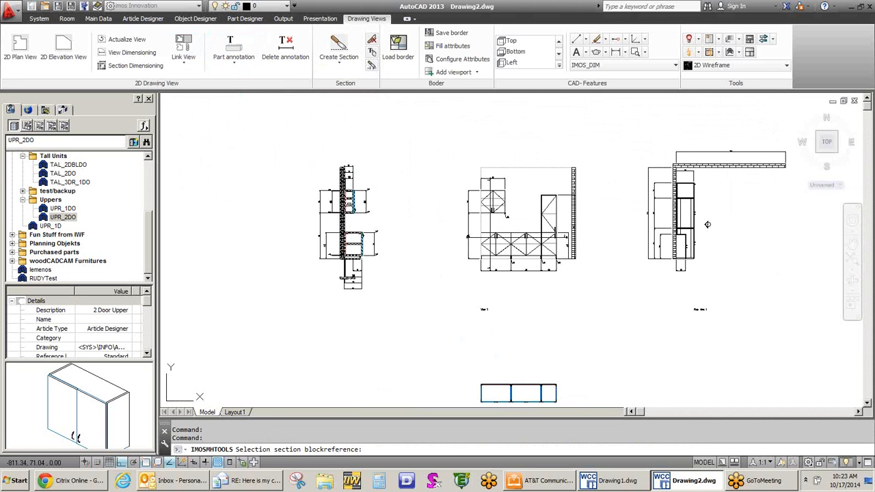
left_click(351, 206)
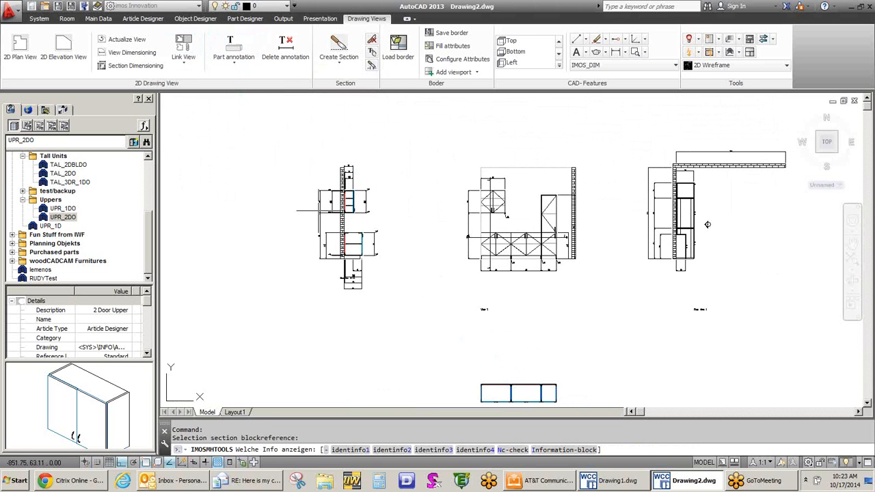
type("1")
key("Return")
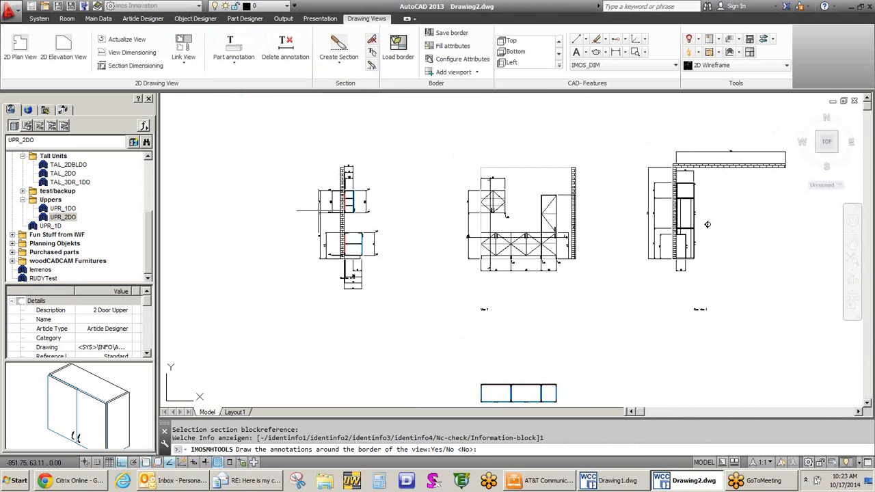
key("Return")
scroll(334, 217, "up", 4)
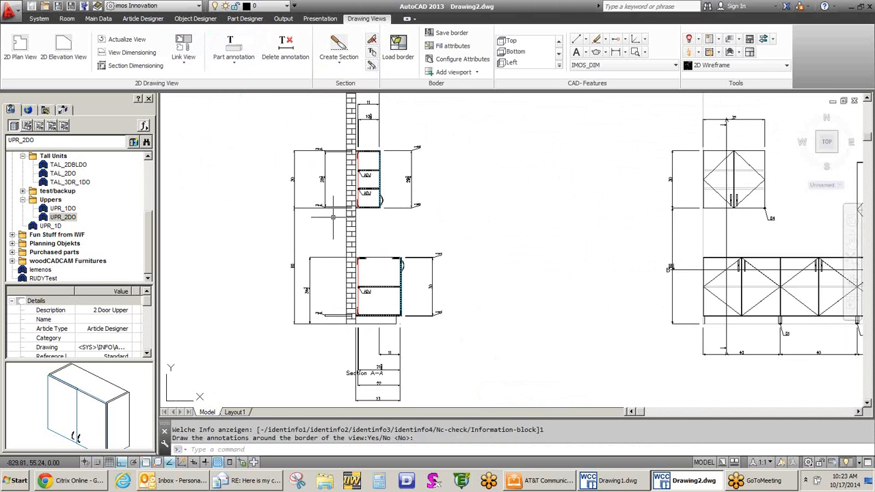
scroll(333, 218, "down", 4)
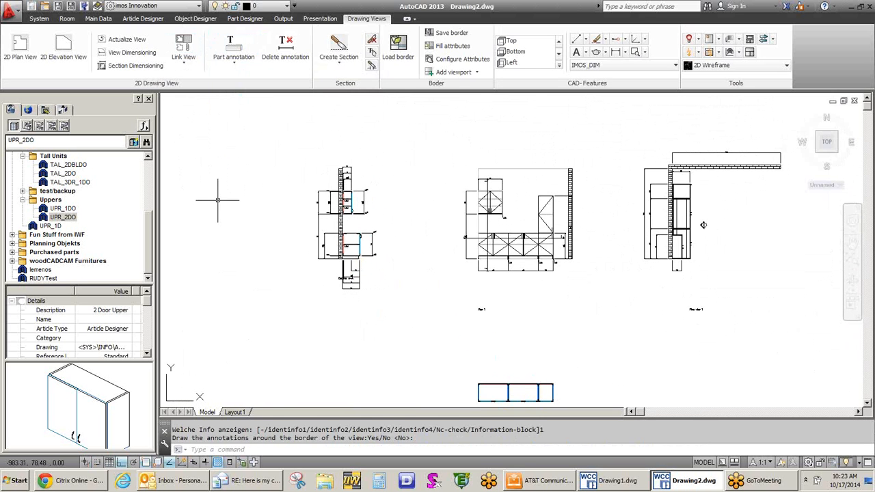
Create a DIN-A0 layout and show the plan view, zoomed to extents, in the lower-left viewport
left_click(399, 48)
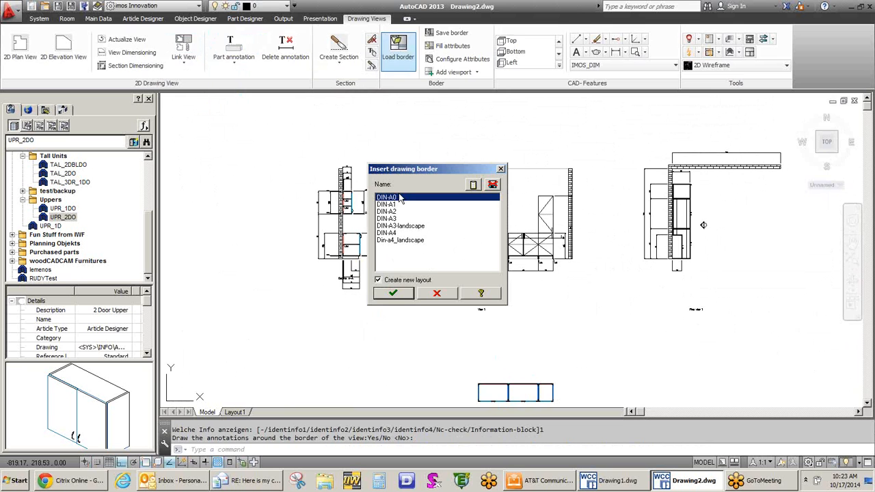
left_click(395, 293)
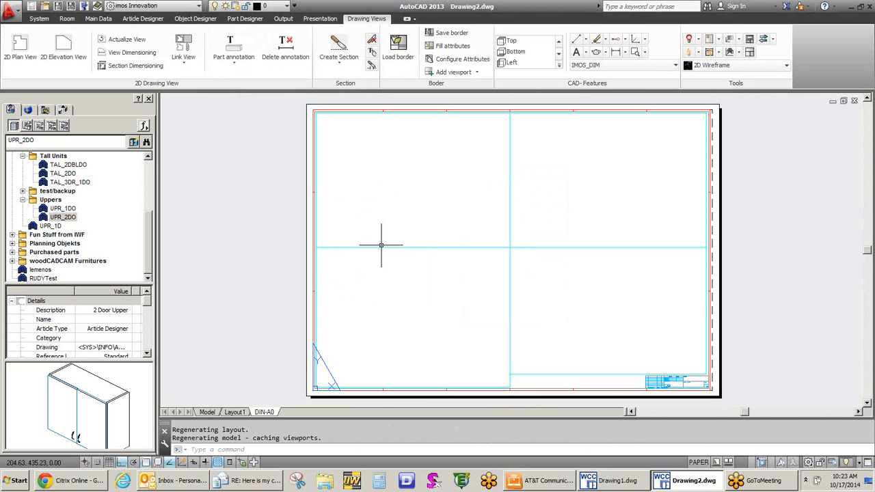
double_click(388, 305)
type("z")
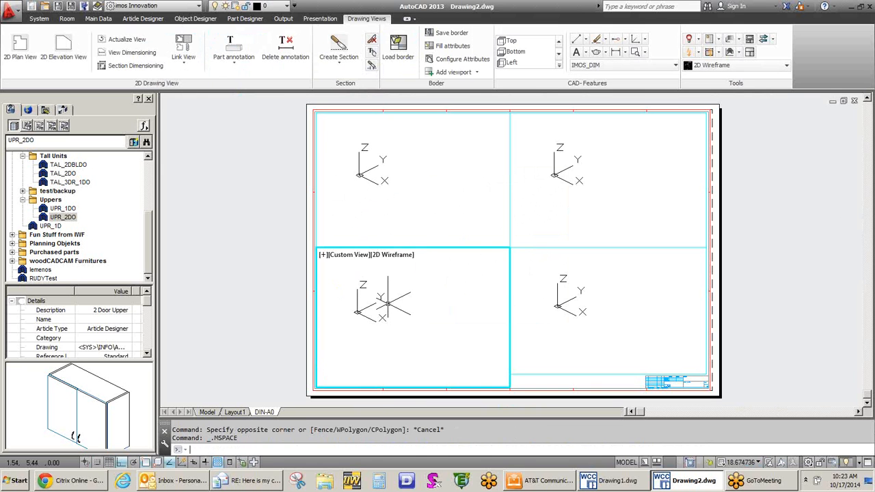
key("Return")
type("e")
key("Return")
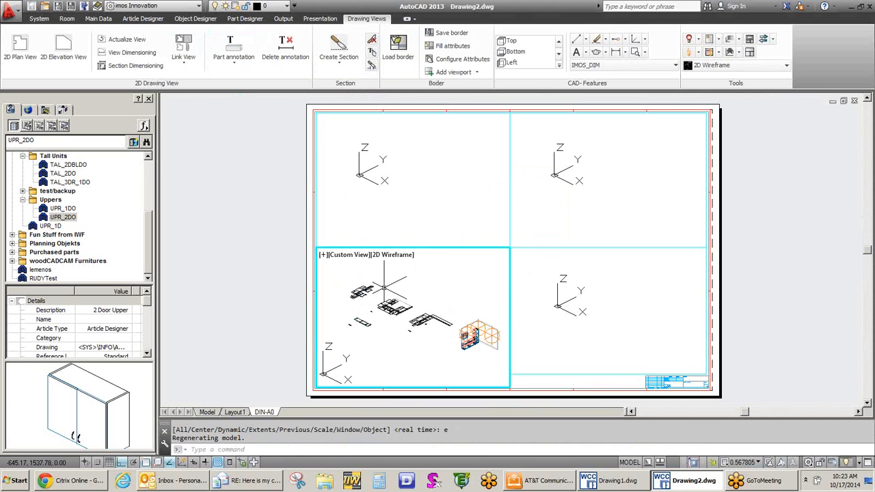
left_click(183, 43)
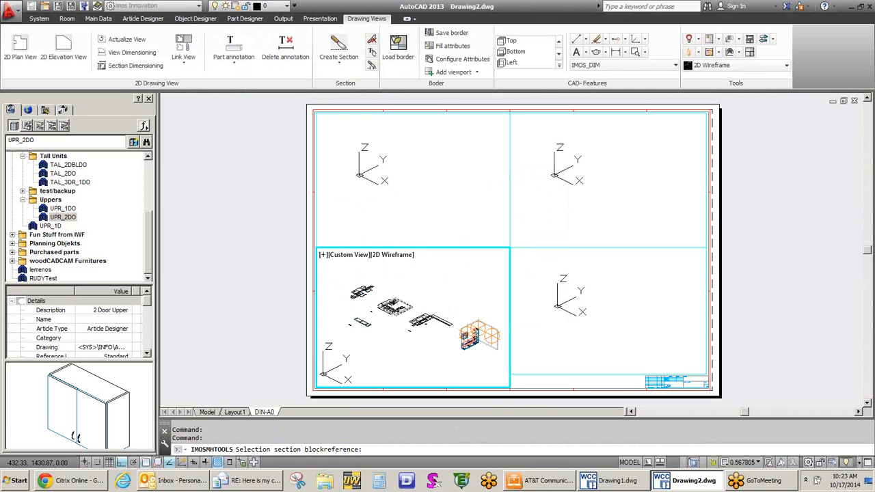
left_click(396, 308)
left_click(594, 313)
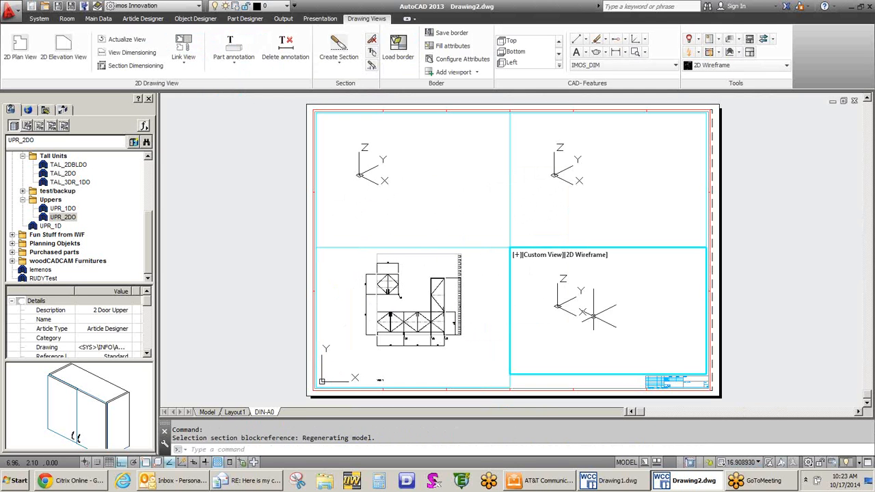
Zoom the lower-right viewport to extents and link it to the third section view
left_click(652, 305)
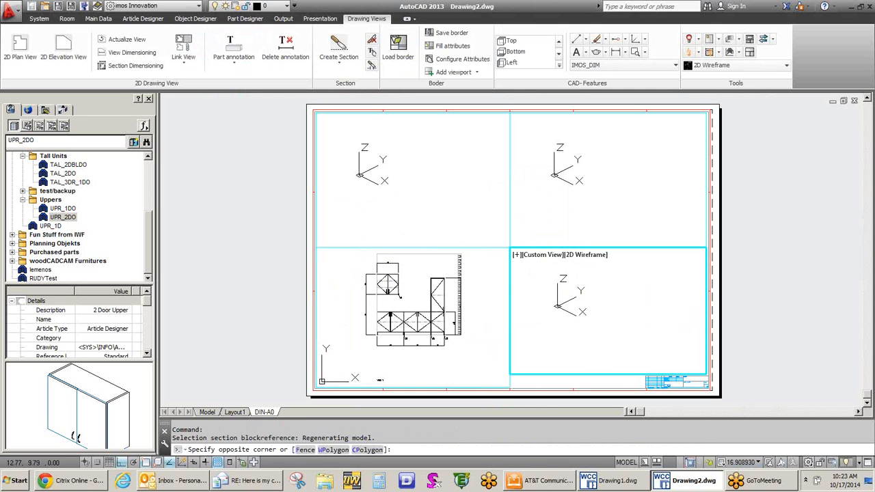
type("z")
key("Return")
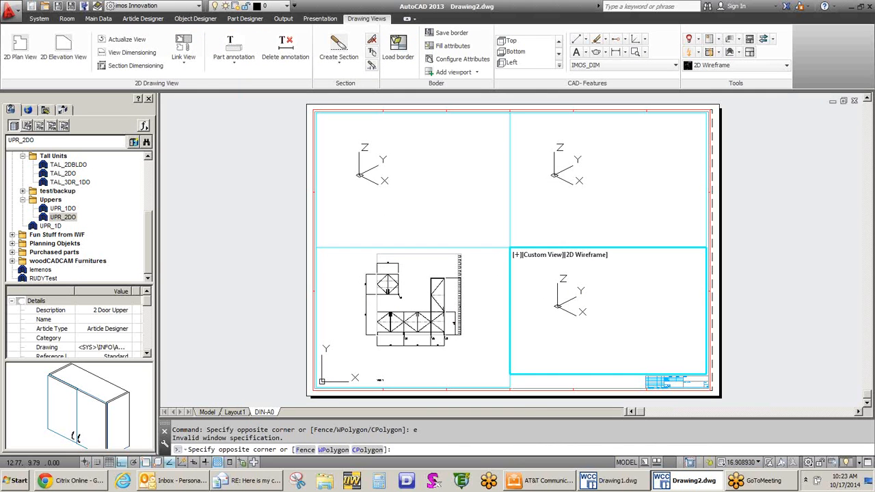
key("Escape")
type("z")
key("Return")
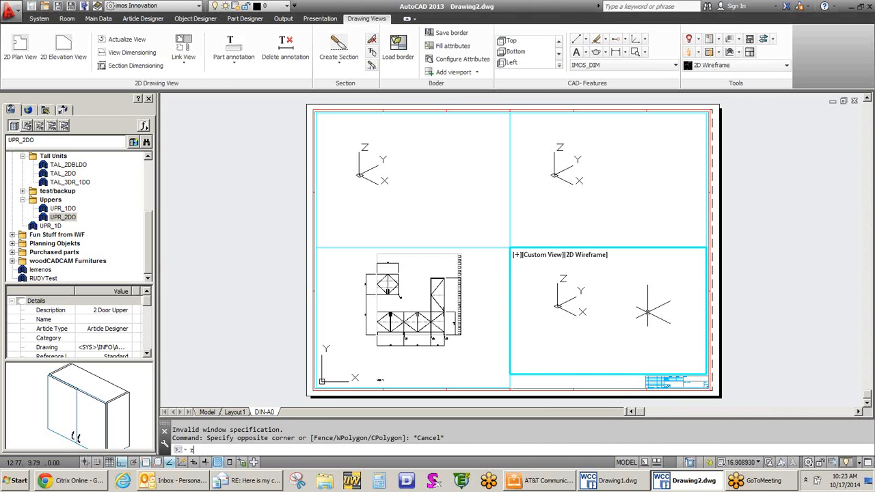
key("Return")
type("e")
key("Return")
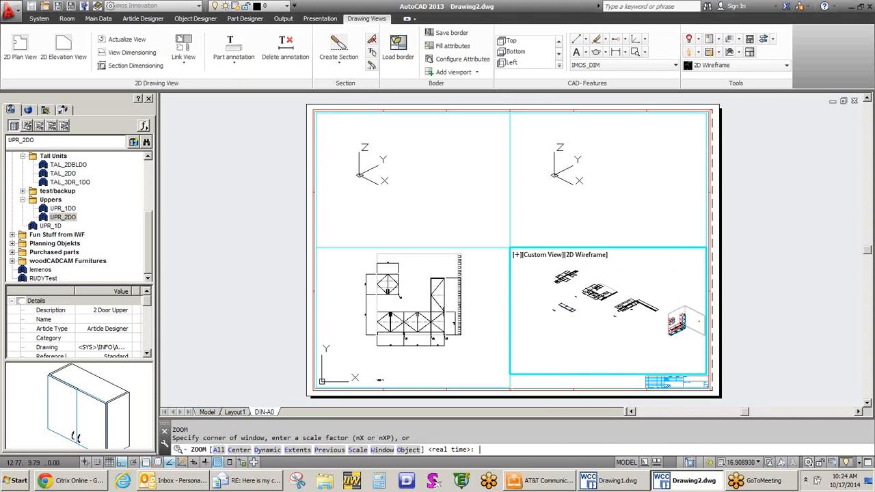
left_click(184, 58)
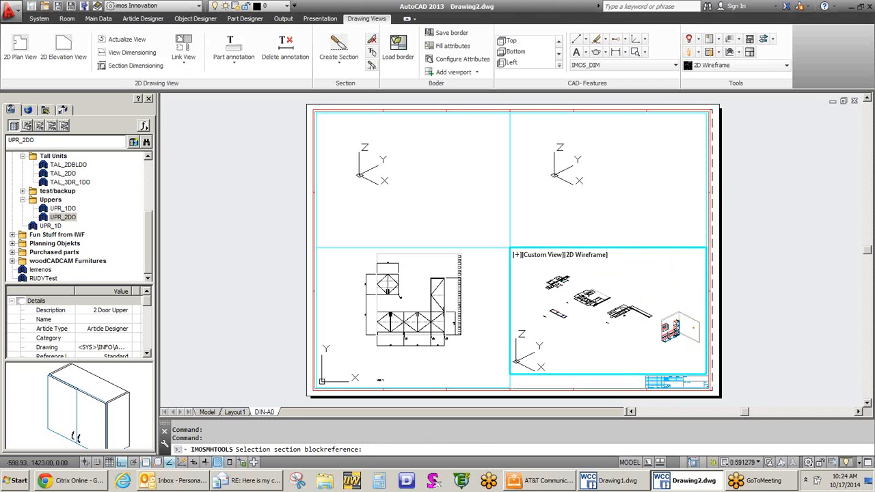
left_click(622, 315)
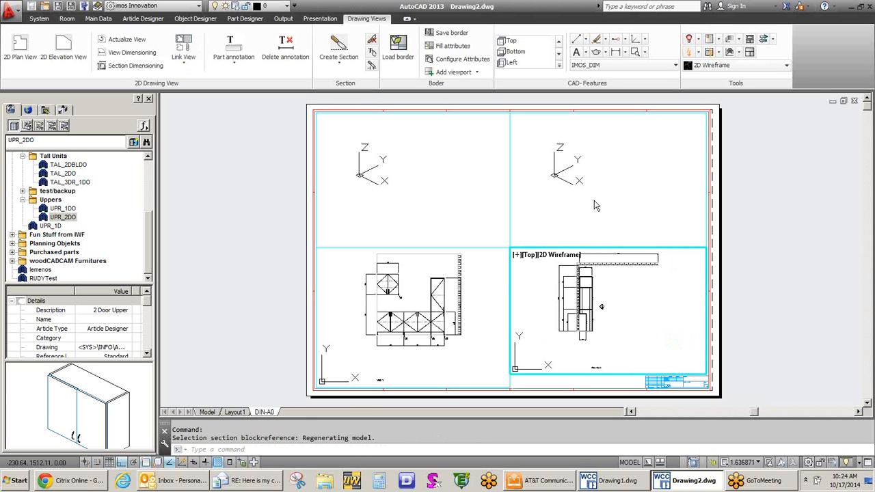
Zoom the upper-right viewport to extents
left_click(581, 182)
scroll(582, 184, "down", 4)
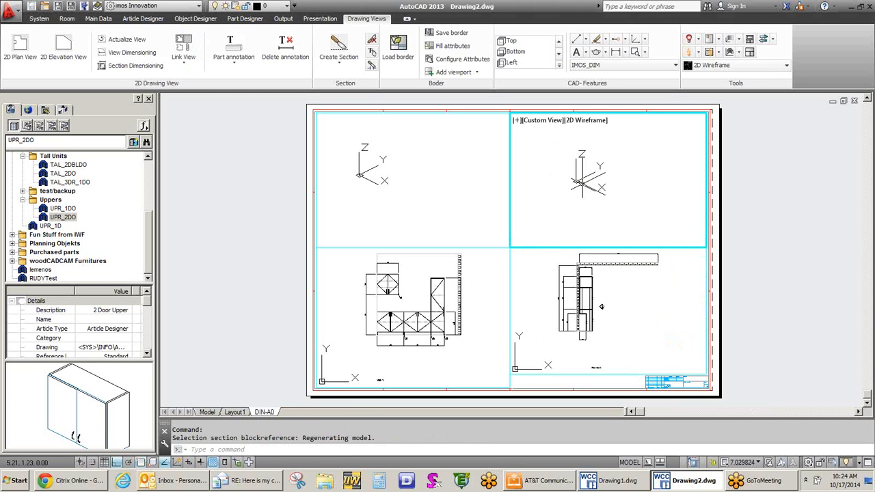
type("z")
key("Return")
type("e")
key("Return")
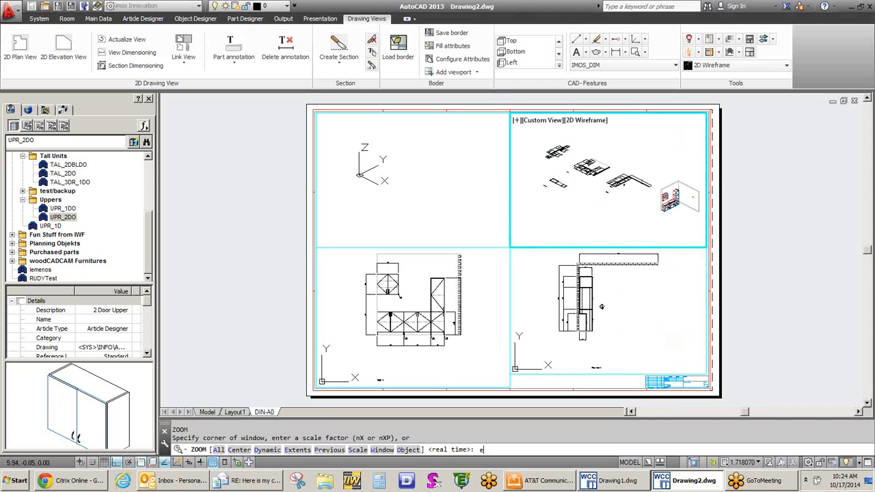
Centre the cabinets in the upper-right viewport and set its visual style to Shaded
scroll(630, 207, "up", 6)
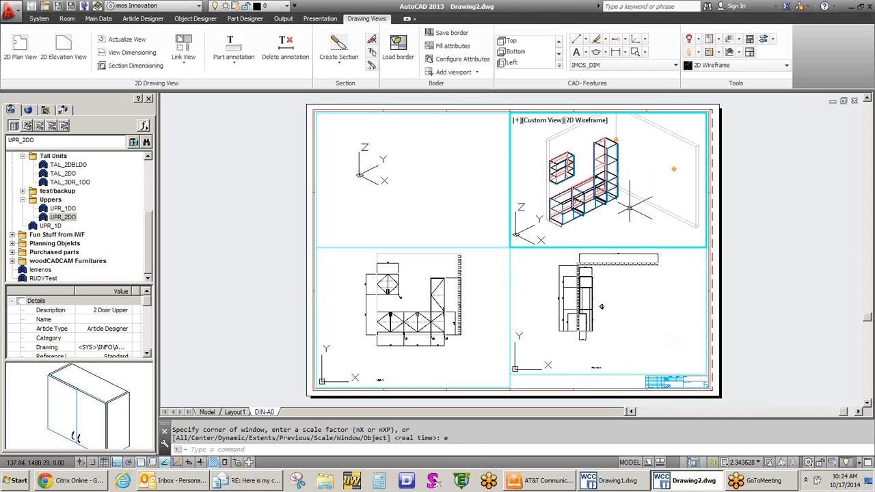
scroll(629, 207, "down", 2)
middle_click_drag(629, 207, 618, 213)
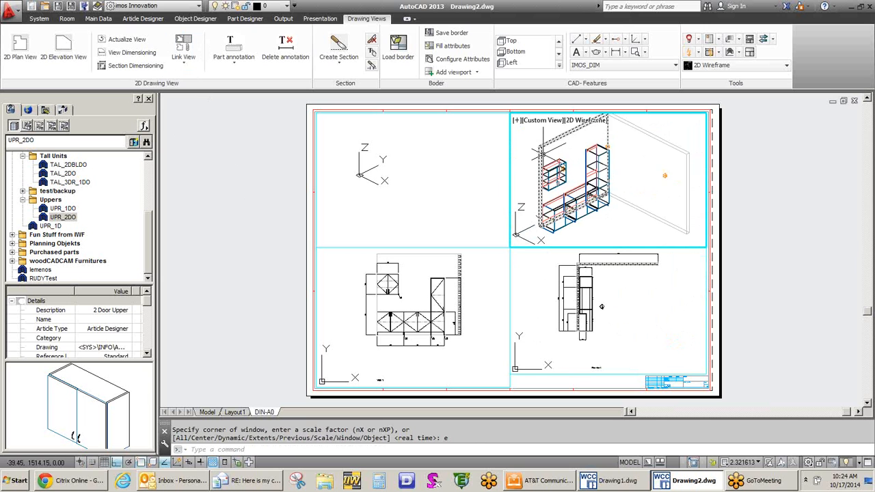
left_click(595, 127)
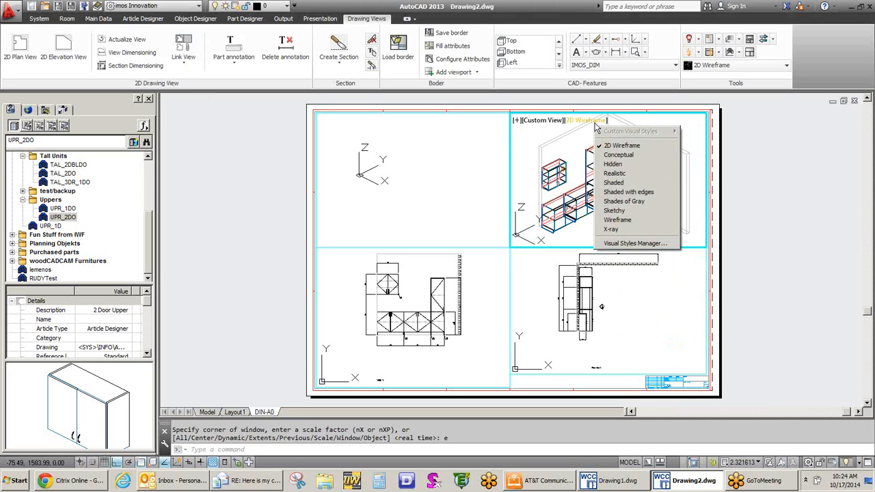
left_click(619, 174)
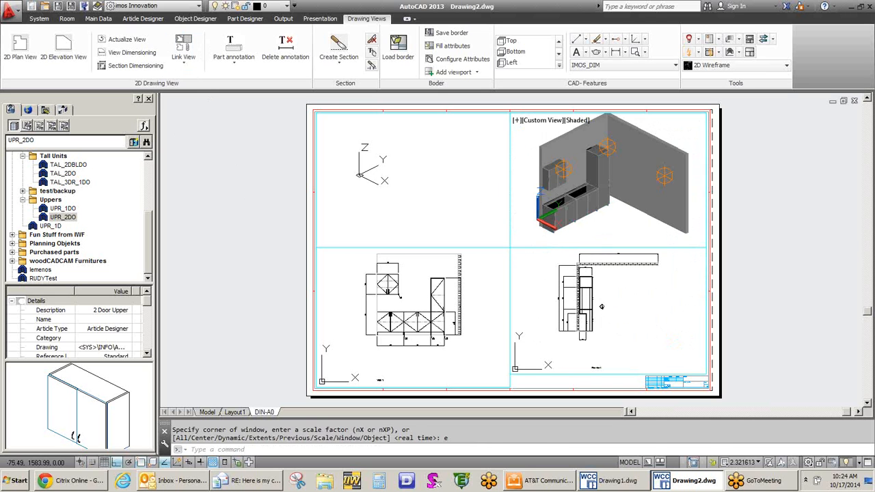
Zoom the upper-left viewport to extents and link it to the left section view
left_click(420, 174)
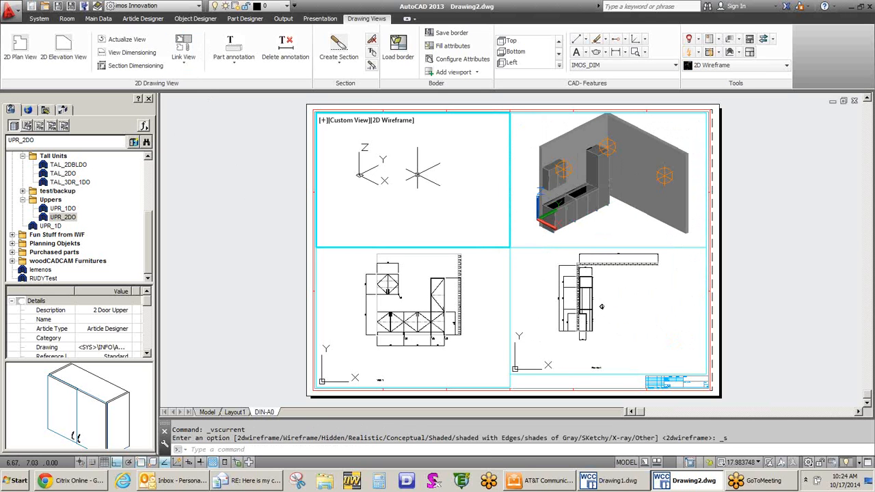
type("z")
key("Return")
type("e")
key("Return")
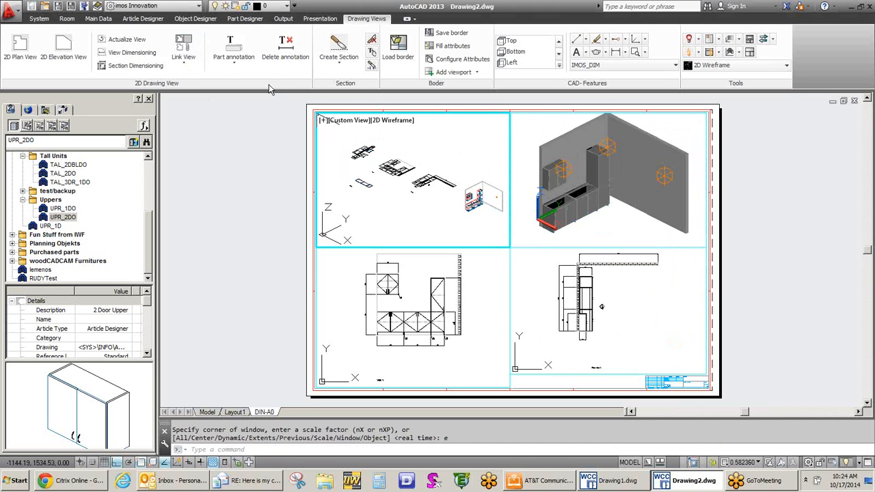
left_click(186, 50)
left_click(364, 152)
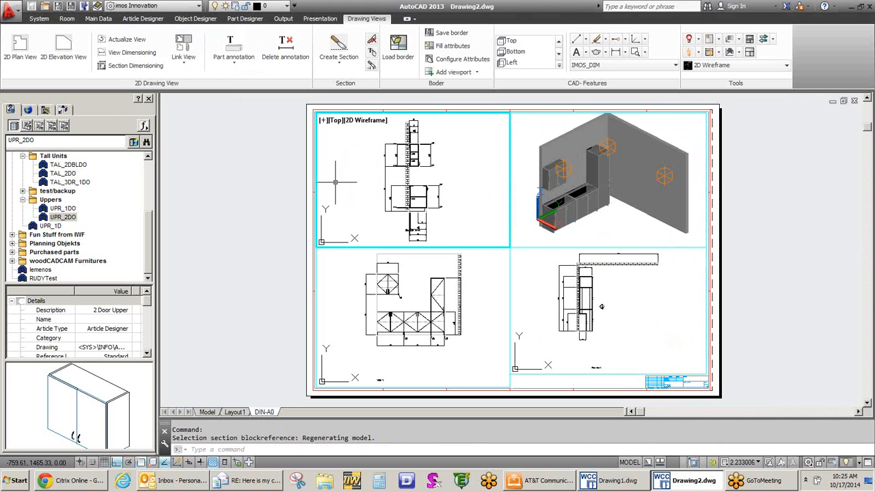
Return to model space, frame all the drawings, and bring up the article Features options
left_click(208, 412)
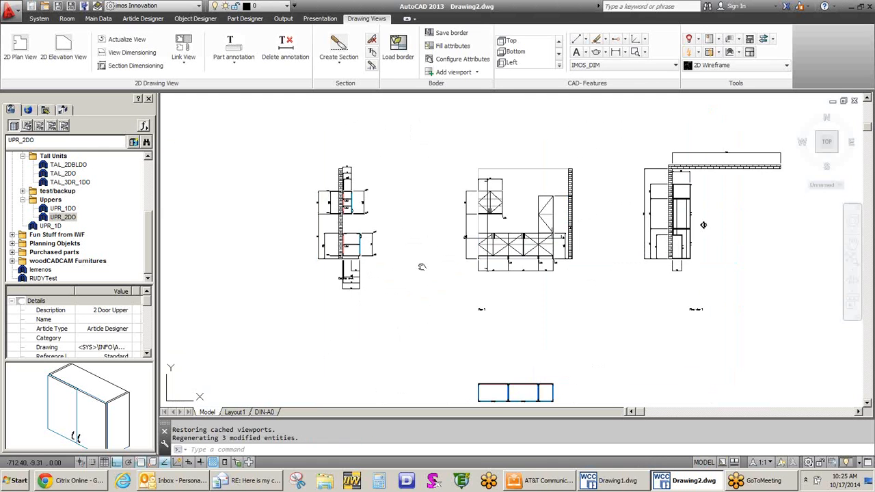
middle_click_drag(405, 269, 494, 255)
scroll(492, 253, "down", 3)
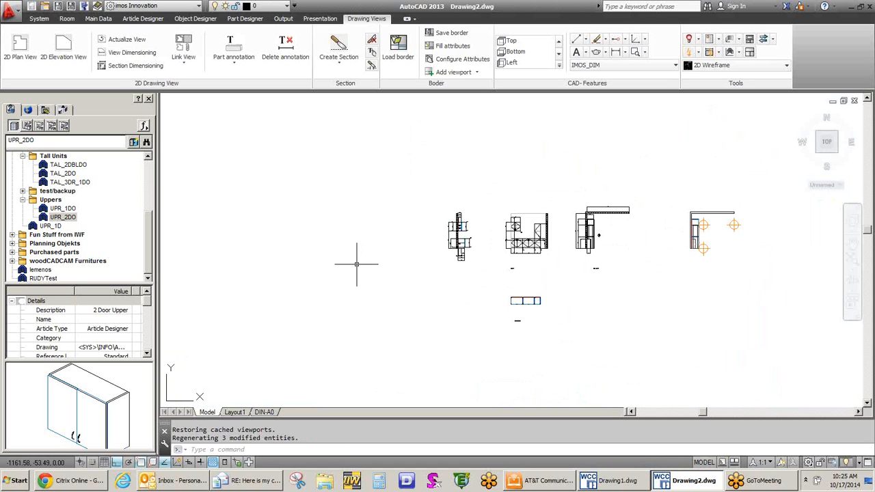
left_click(144, 128)
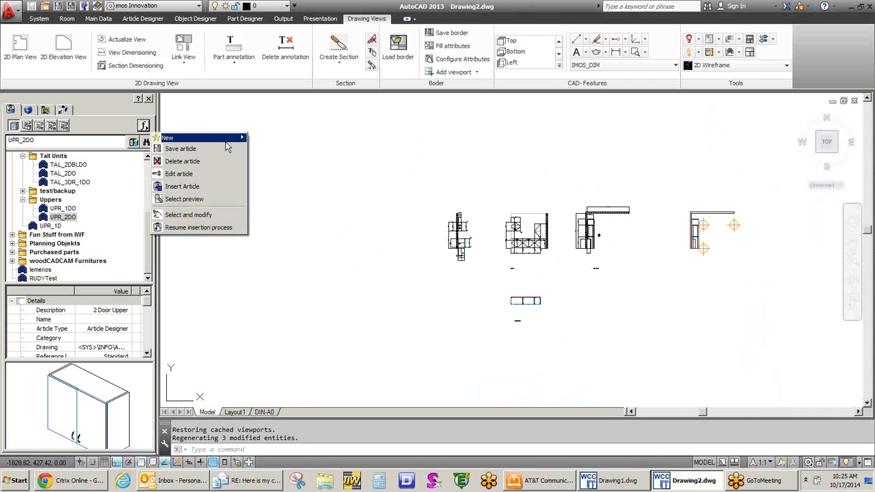
Start a new article and confirm the contour choice to open Article Designer
mouse_move(232, 139)
left_click(296, 140)
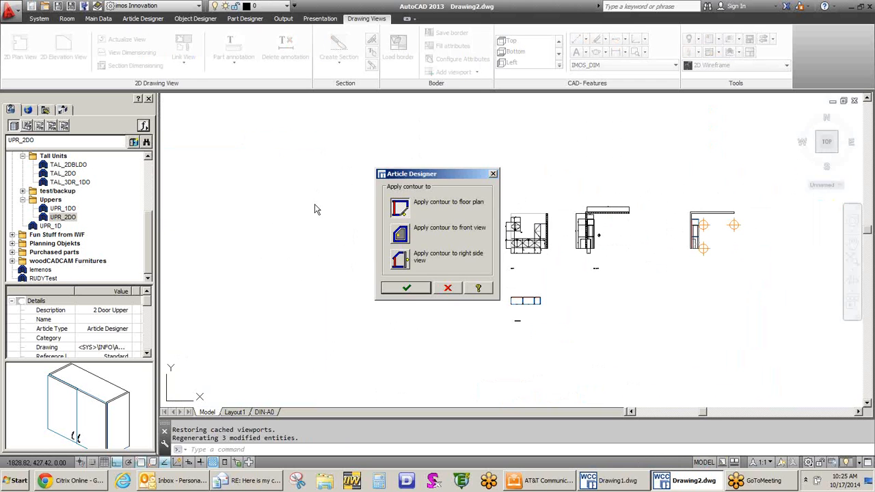
left_click(414, 286)
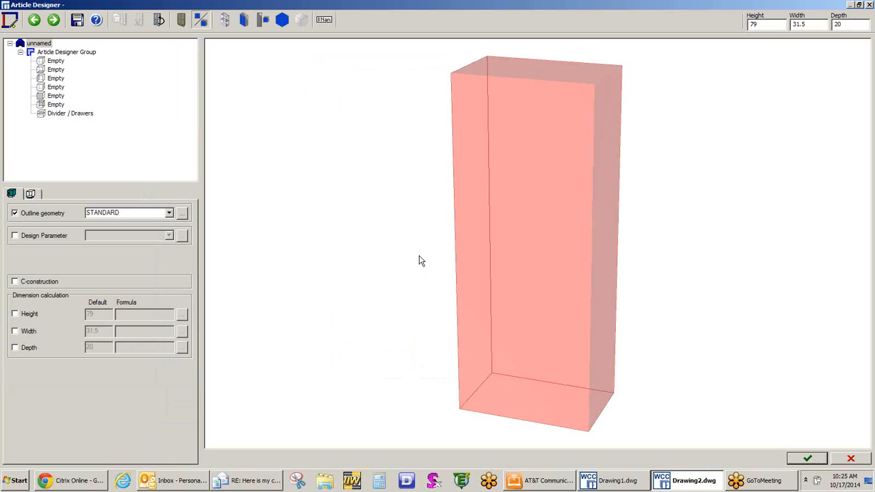
Set the cabinet to height 50, width 36 and depth 23.5
double_click(759, 24)
type("50")
key("Return")
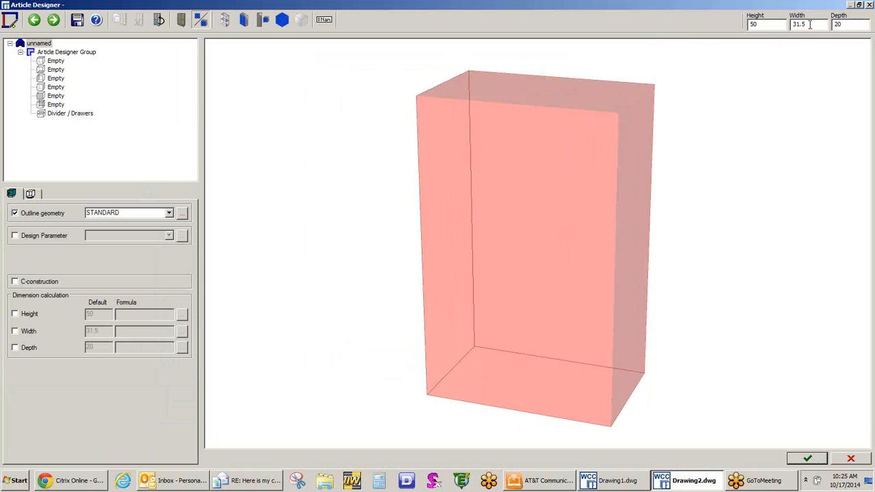
double_click(799, 24)
type("36")
key("Return")
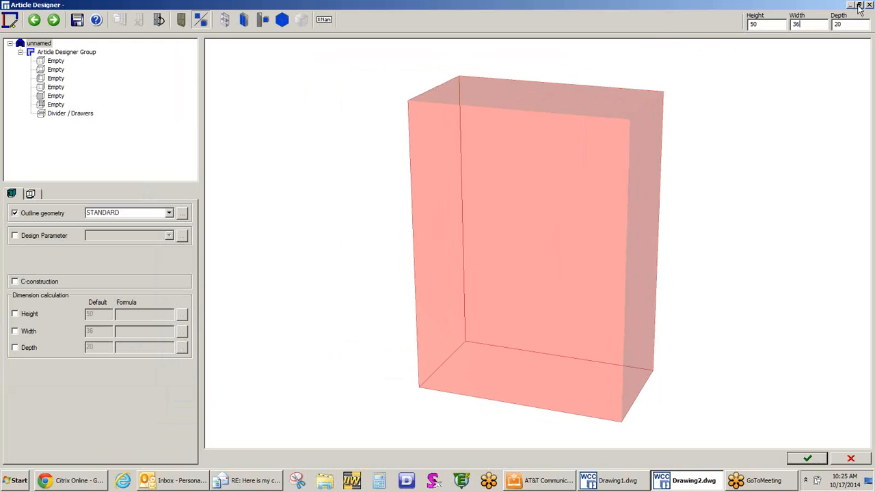
double_click(839, 24)
type("35")
key("BackSpace")
key("BackSpace")
key("Return")
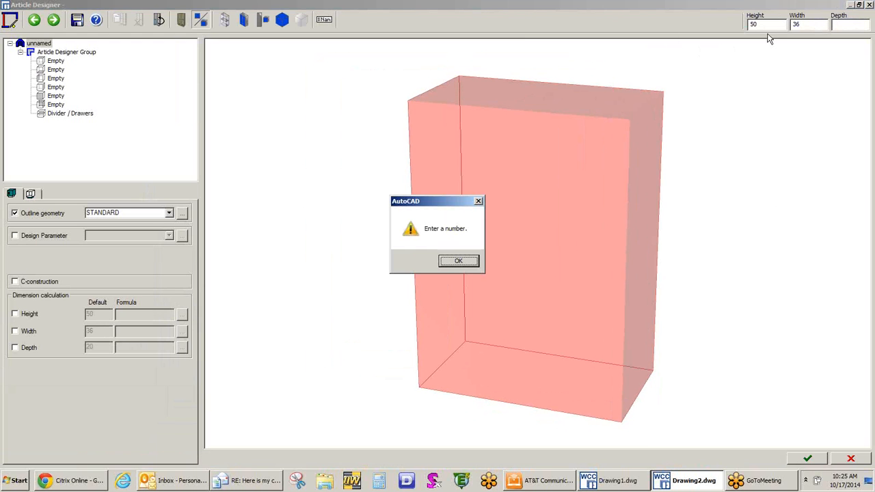
left_click(459, 262)
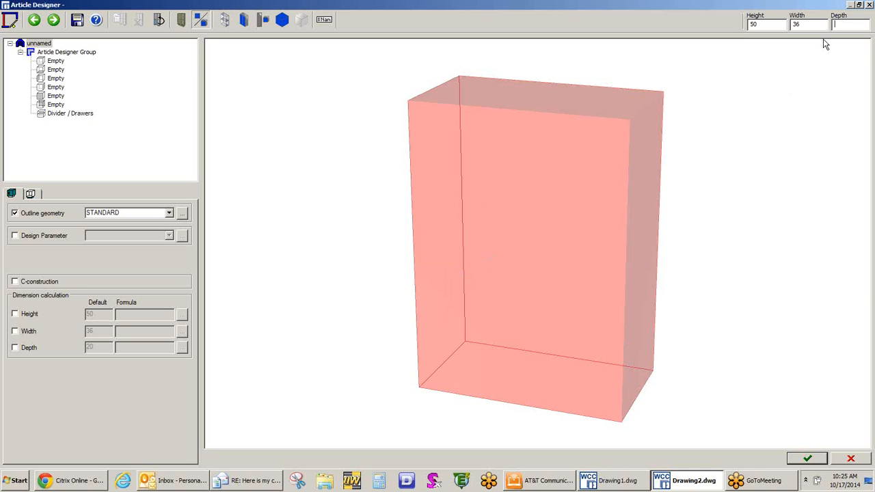
type("23.5")
key("Return")
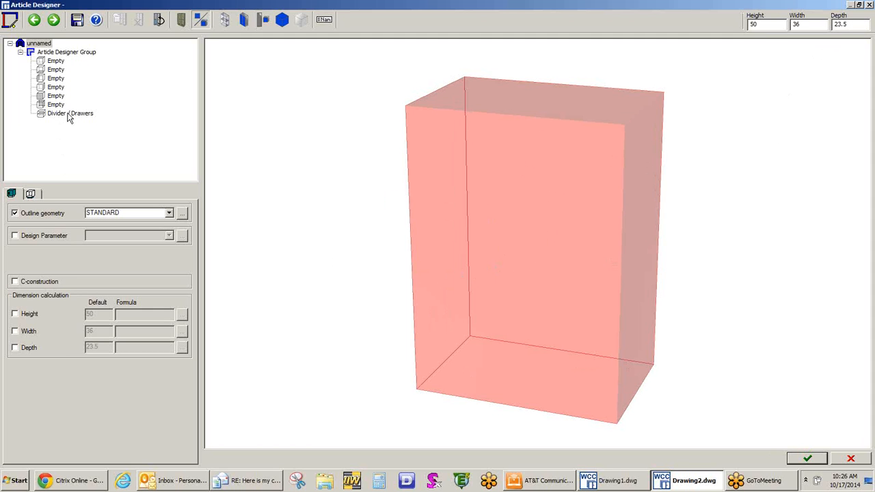
Add a CPT_TI_DO top shelf, a bottom, left and right sides, and a back panel
left_click(57, 62)
left_click(15, 217)
left_click(169, 217)
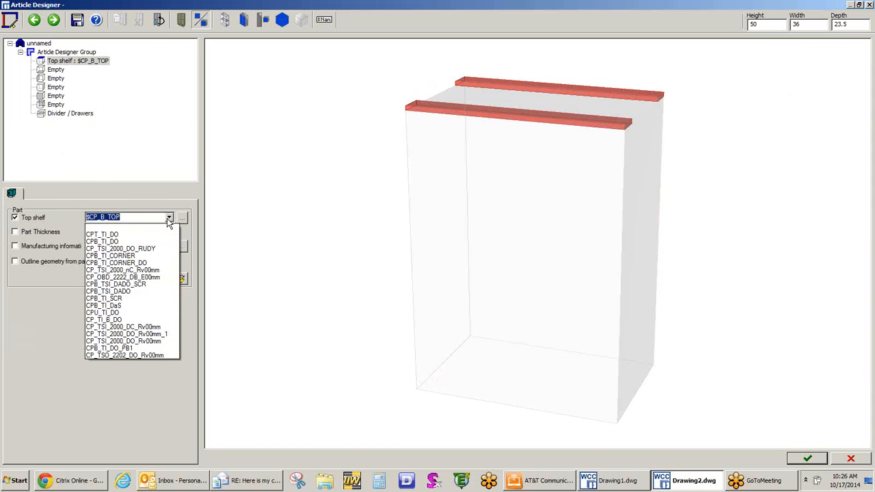
left_click(119, 228)
double_click(56, 70)
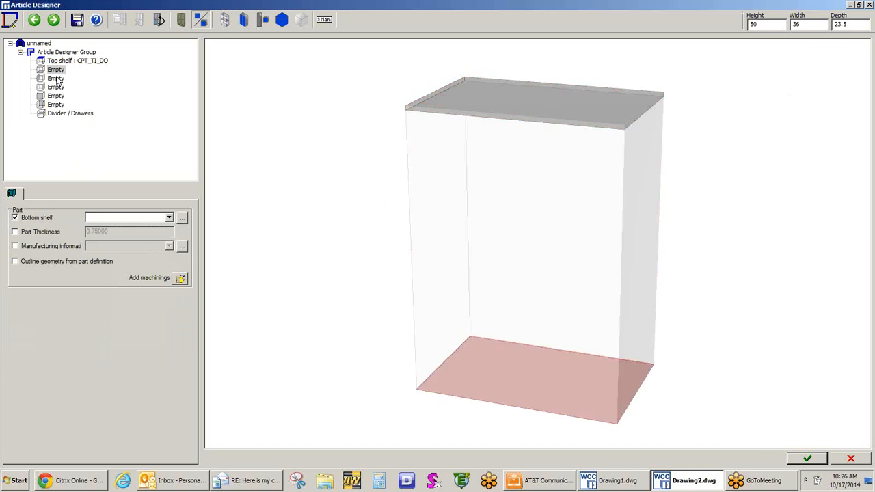
double_click(56, 78)
double_click(56, 86)
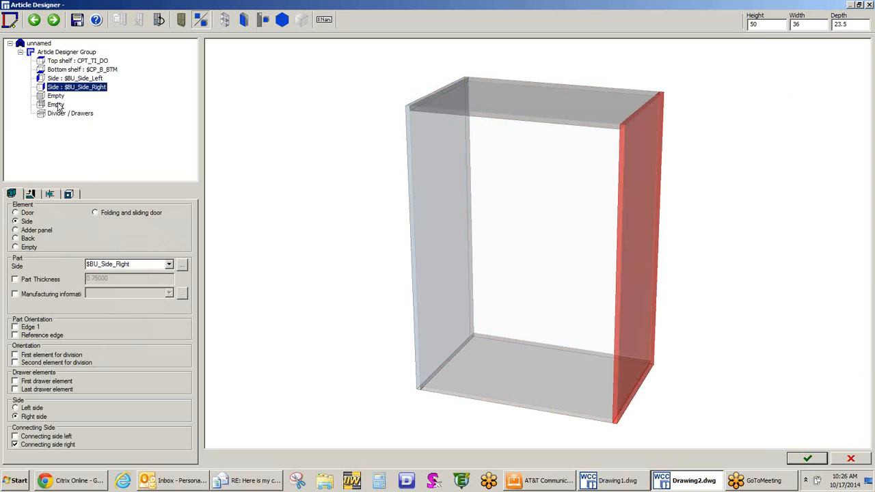
double_click(56, 103)
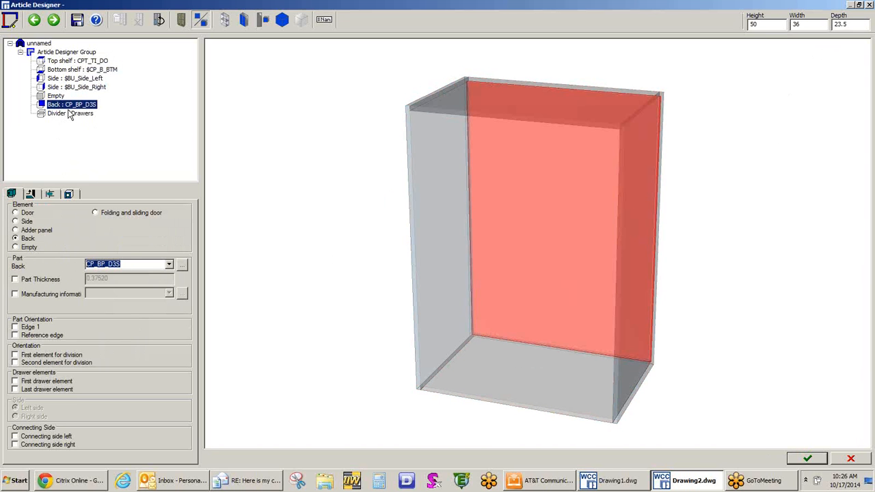
left_click(68, 115)
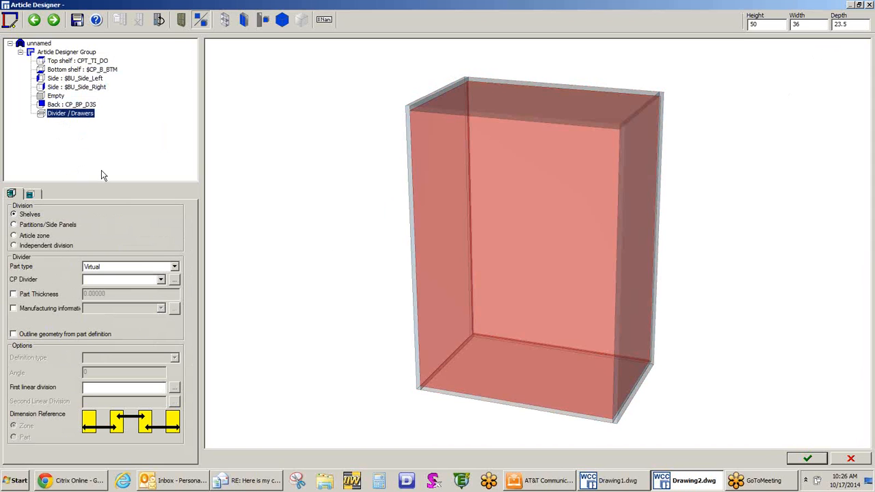
left_click(174, 267)
Make the dividers fixed shelves and apply a 1:1:1 linear division
left_click(110, 291)
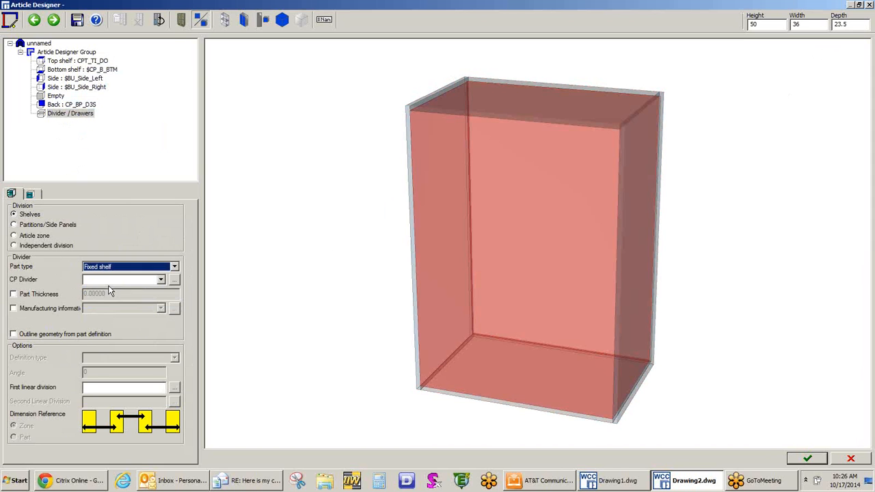
left_click(100, 388)
type("1")
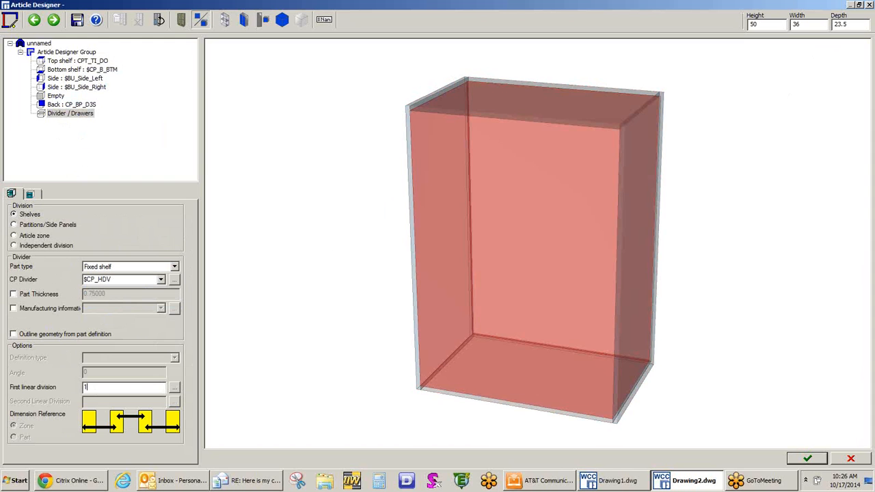
type(":1")
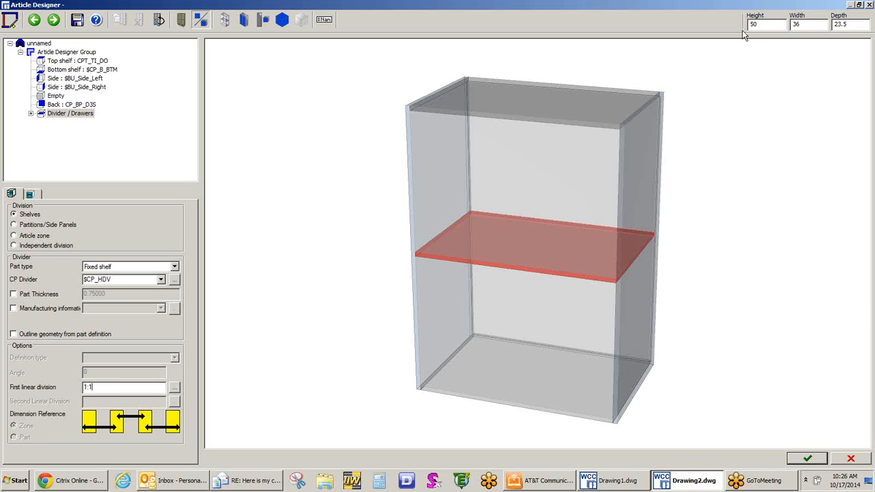
left_click_drag(100, 389, 68, 377)
type("12in:1")
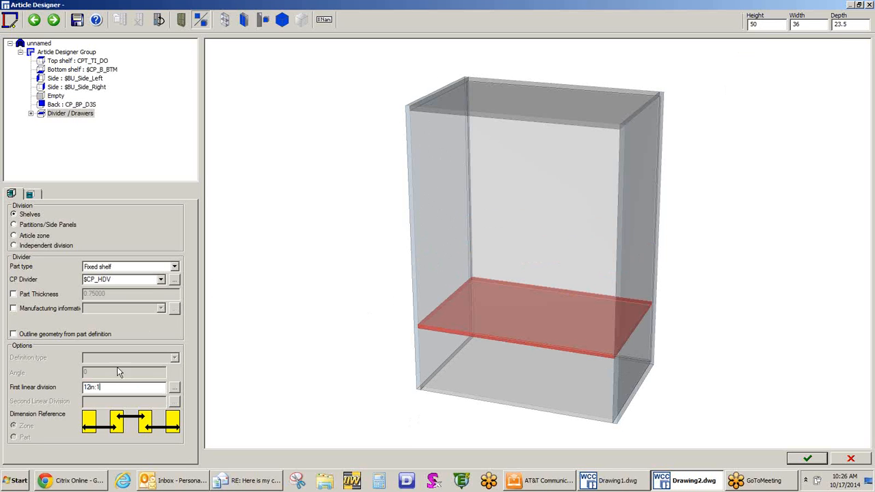
double_click(111, 387)
type("1:12in")
key("Return")
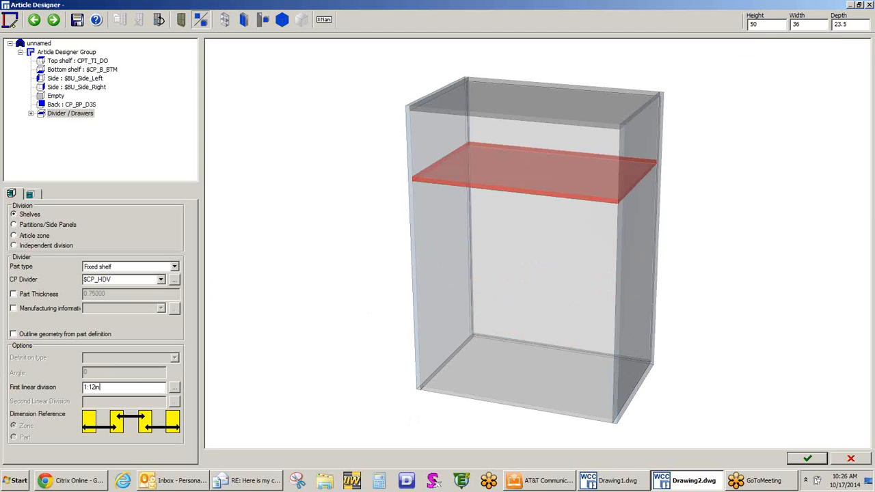
double_click(113, 387)
type("1:1:1")
key("Return")
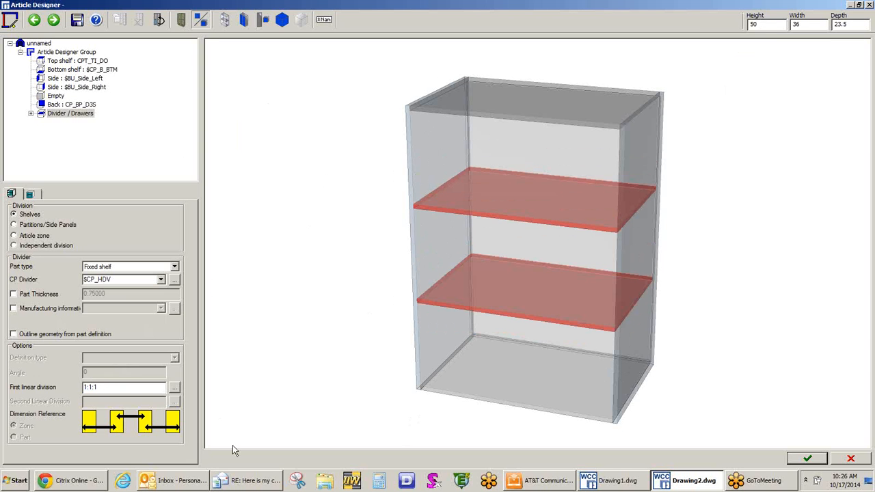
left_click(431, 339)
Split the bottom compartment 1:1 into two $Drawer_Type drawers
left_click(30, 195)
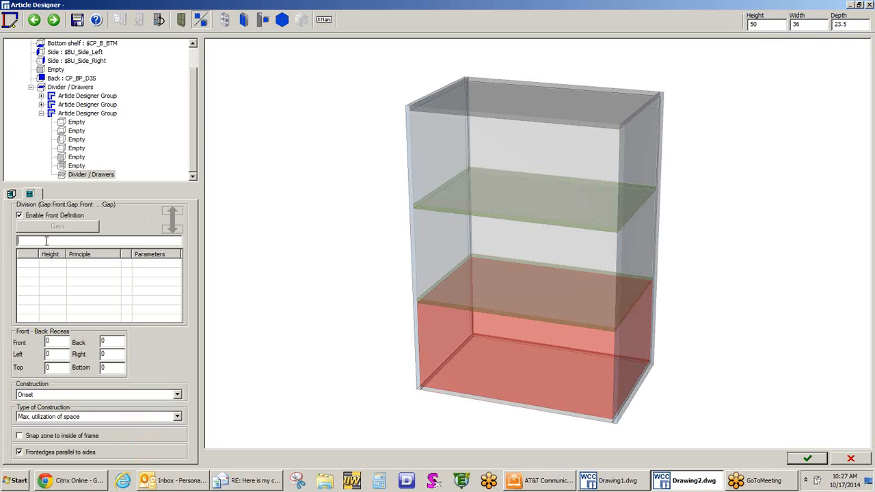
type("1:1")
key("Return")
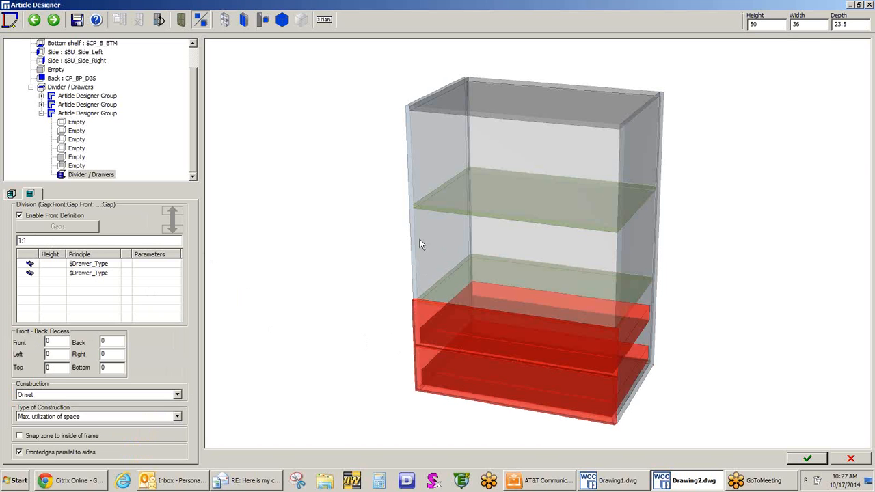
left_click(440, 241)
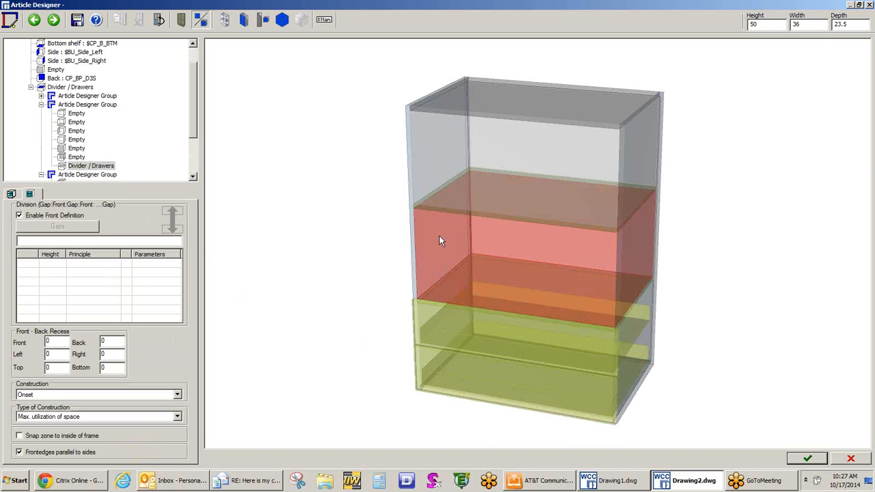
Partition the middle compartment at 12in:1 and give the left part a single left-hinged door
left_click(11, 195)
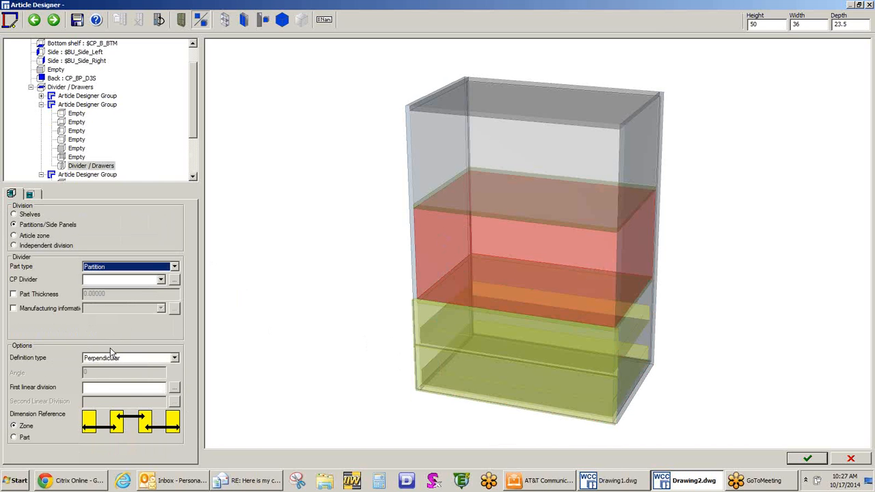
left_click(108, 388)
type("12in")
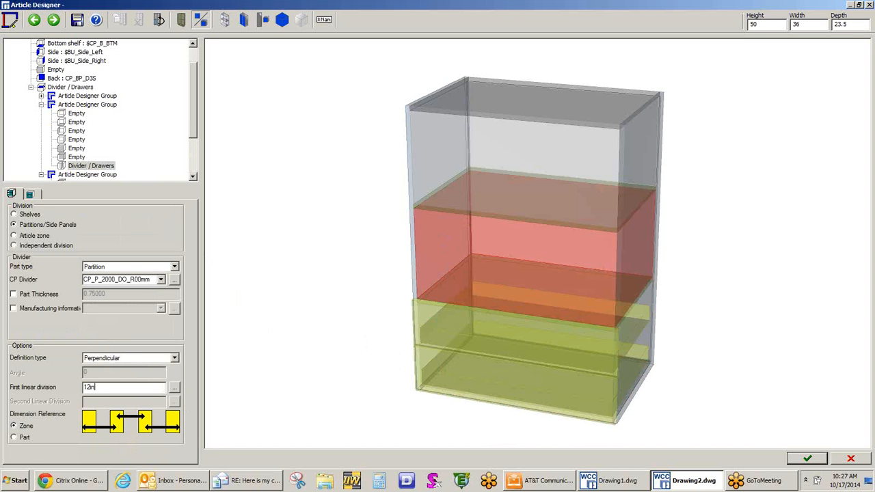
type(":")
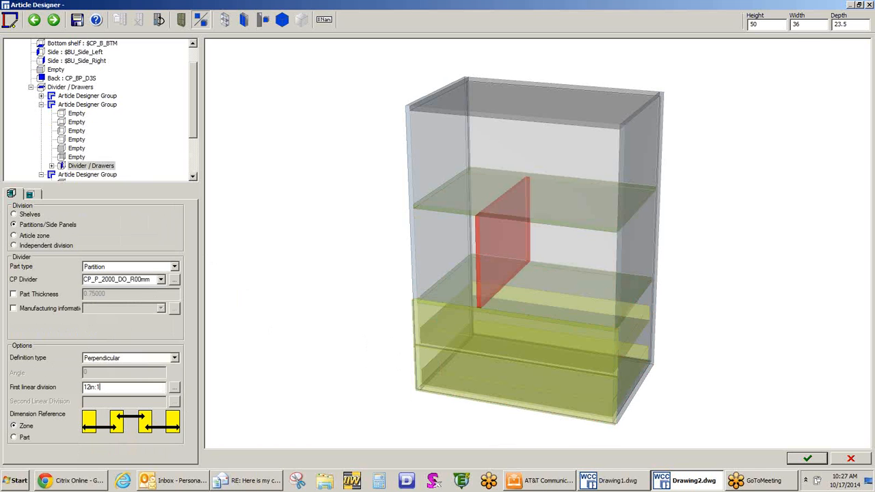
type("1")
left_click(432, 249)
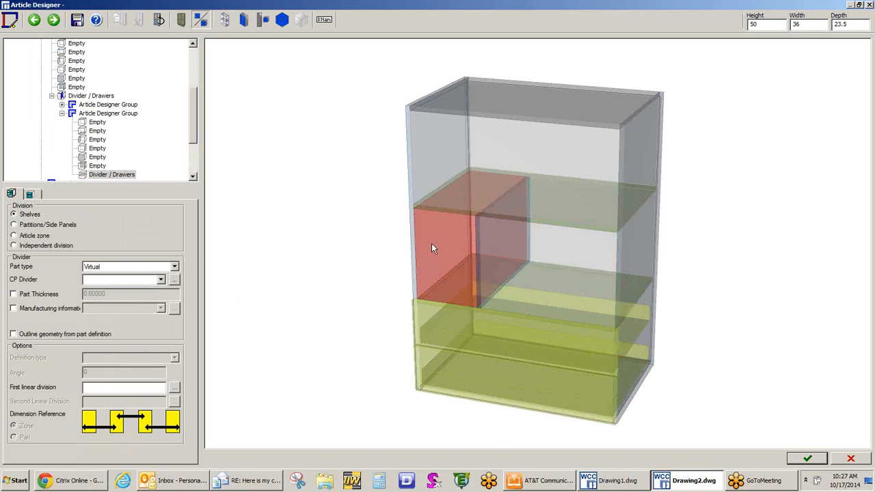
left_click(98, 157)
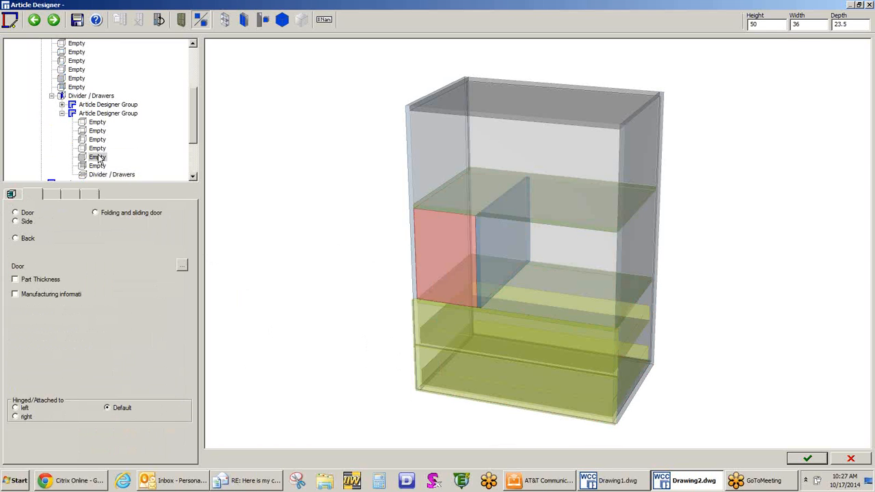
left_click(18, 409)
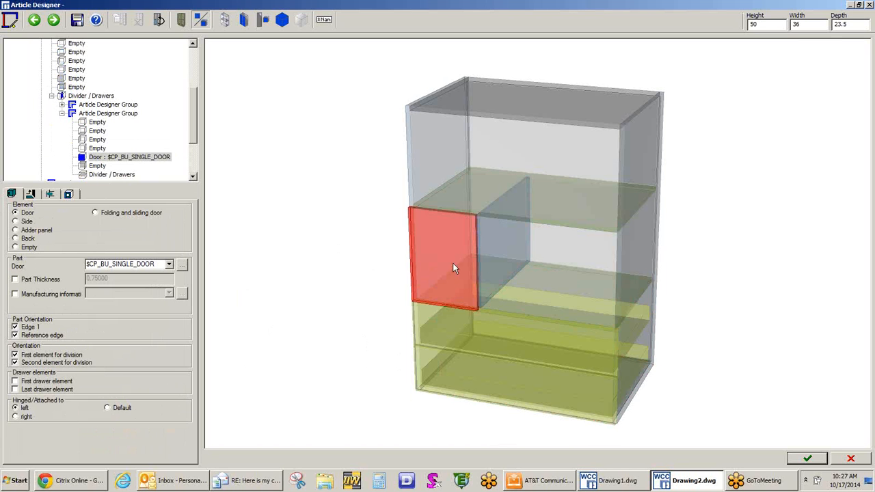
Add a 1:1 adjustable shelf to the upper-right compartment and finish the article
left_click(509, 245)
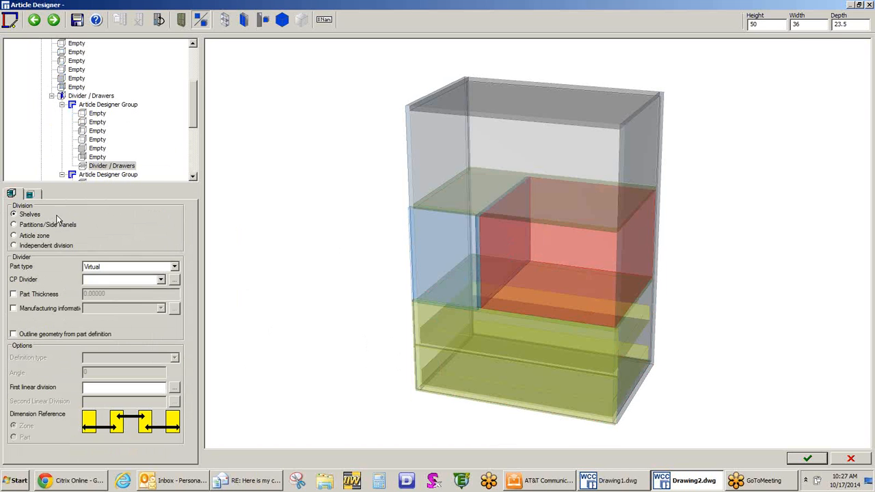
left_click(174, 267)
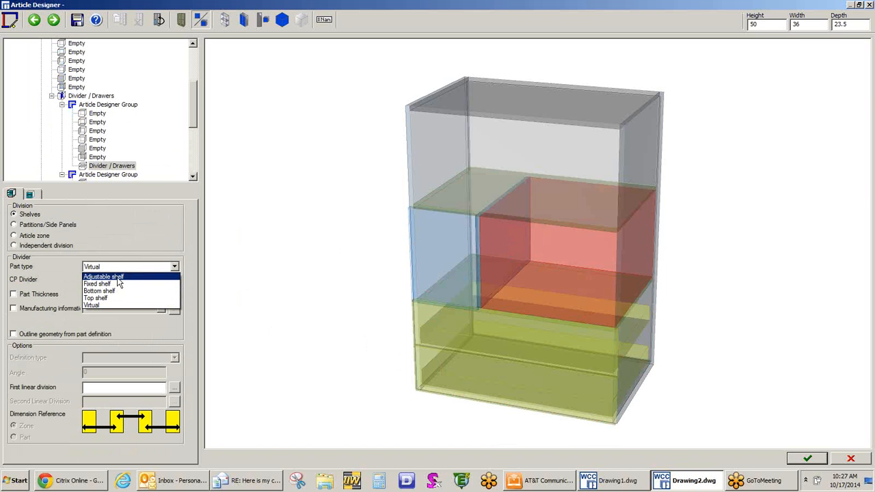
left_click(118, 275)
left_click(103, 389)
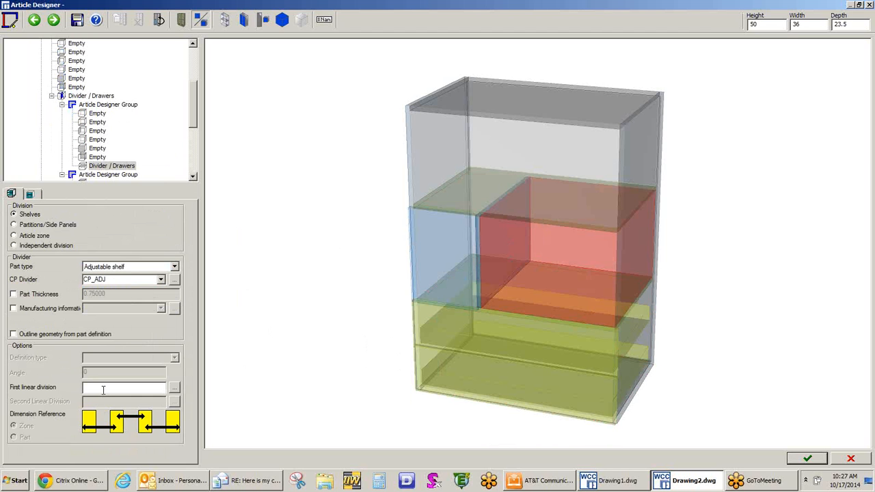
type("1:1")
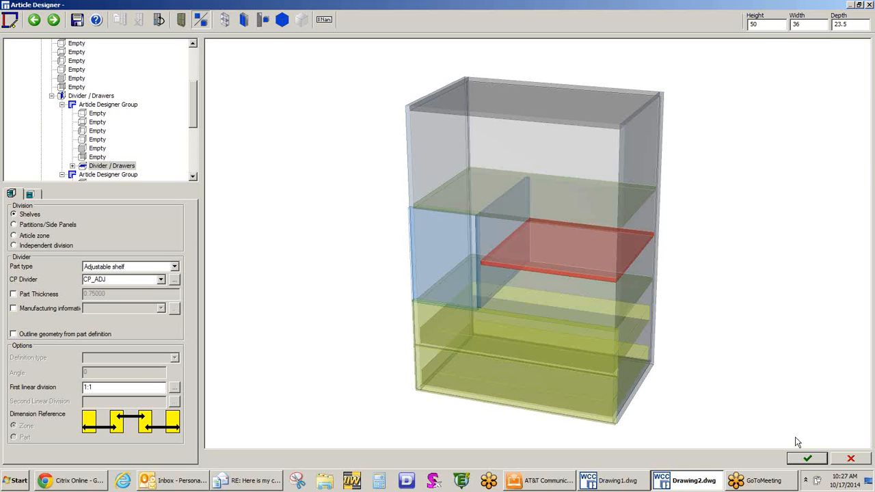
left_click(807, 458)
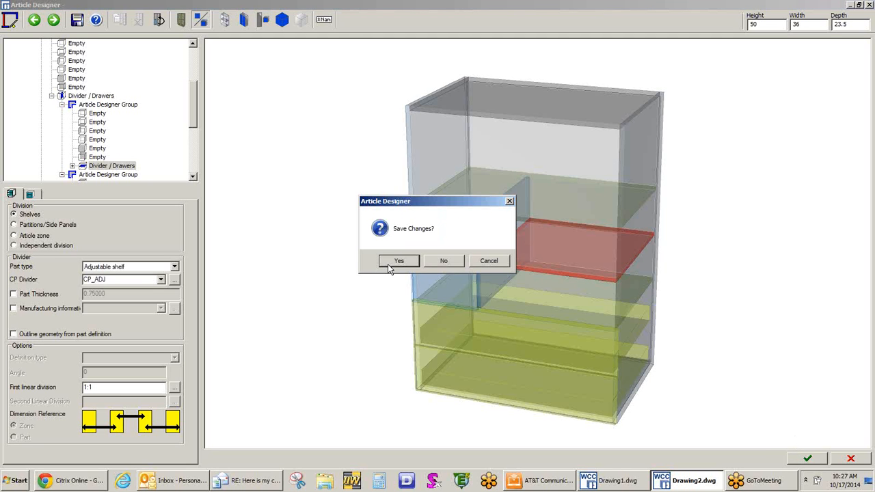
Close the save prompt without saving and place the cabinet with an insertion and reference point
left_click(443, 262)
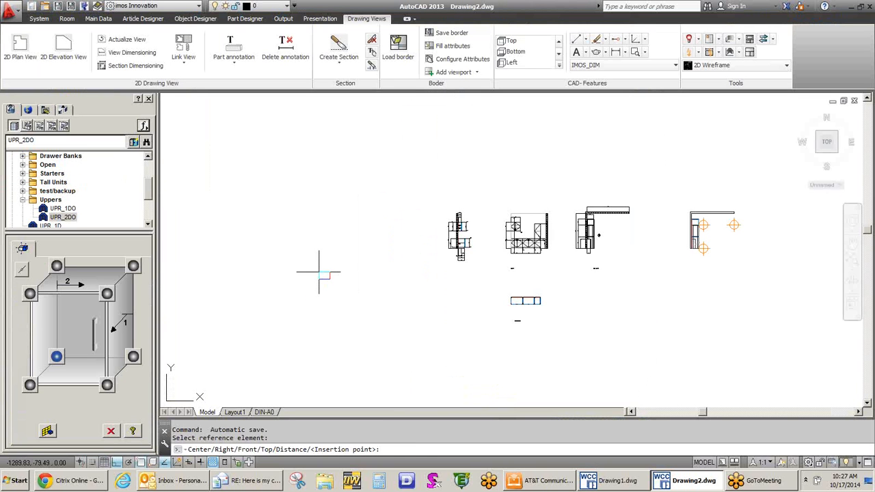
left_click(319, 271)
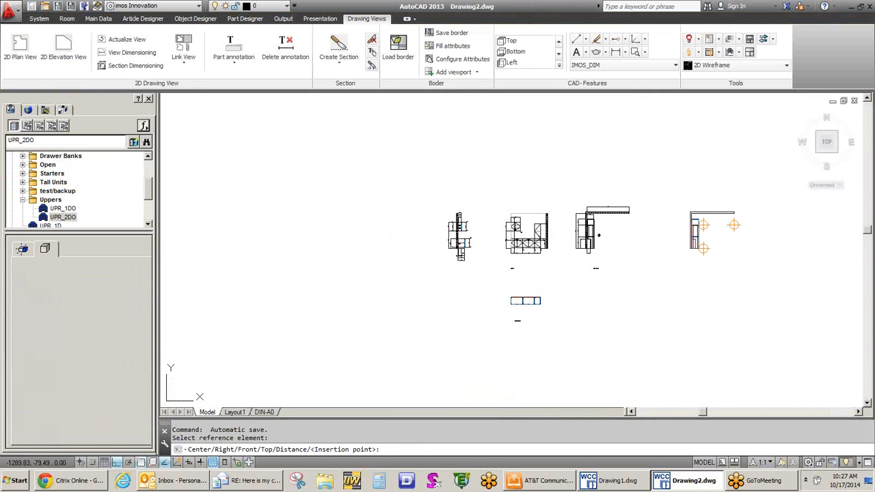
left_click(436, 308)
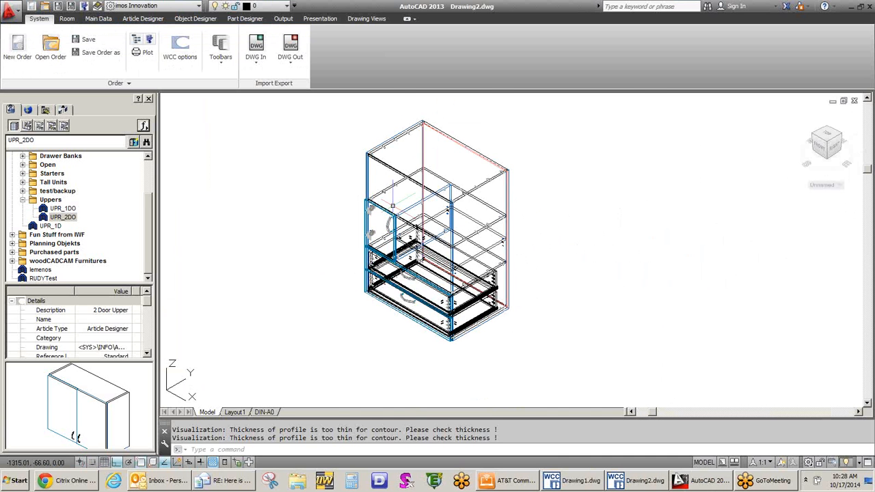
Select the placed cabinet and change its width to 42 and height to 72.25 in Properties
scroll(392, 206, "up", 5)
scroll(392, 205, "down", 4)
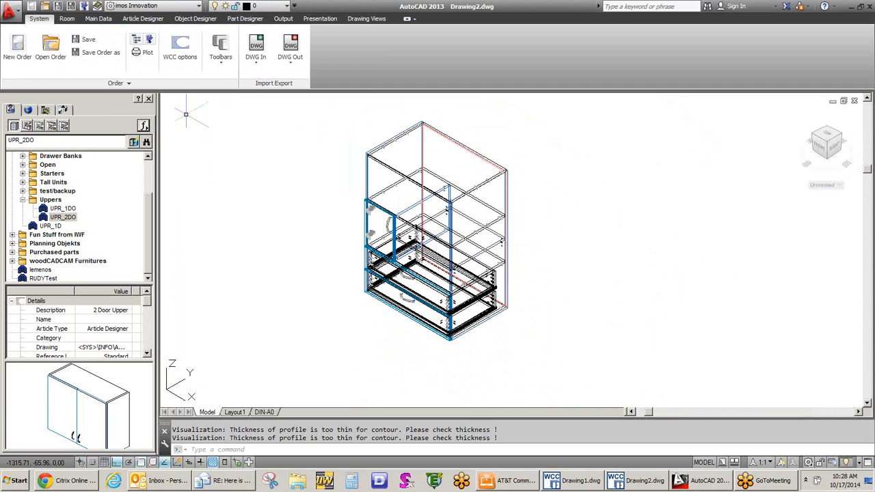
left_click(27, 110)
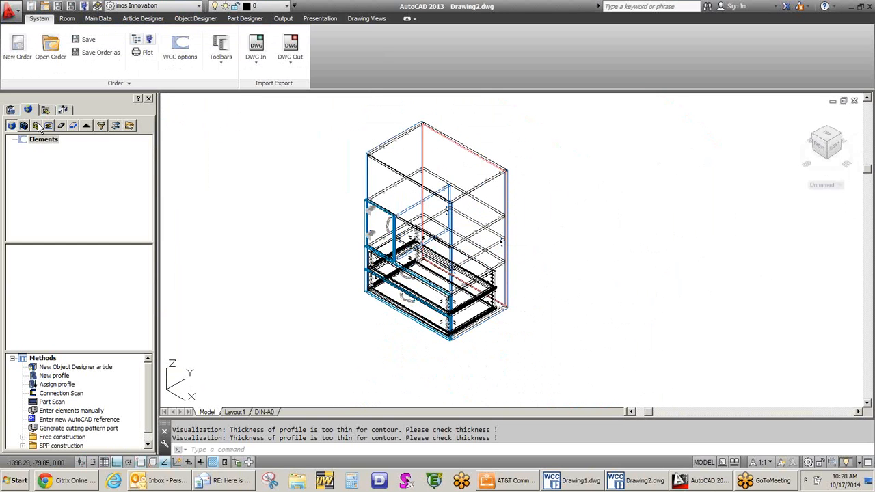
left_click(38, 125)
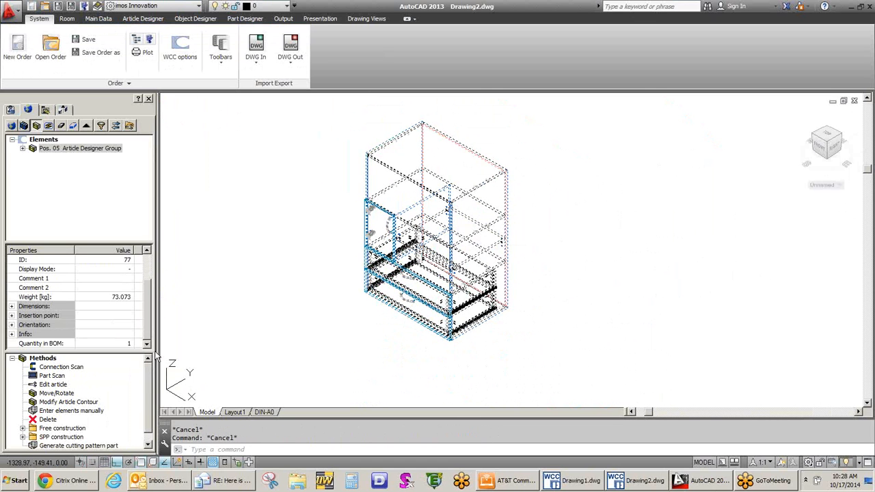
left_click(12, 307)
left_click(97, 319)
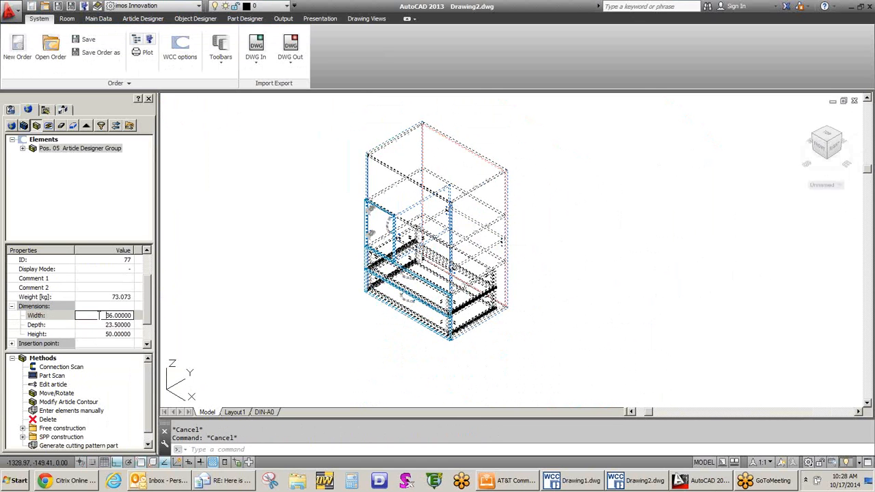
type("42")
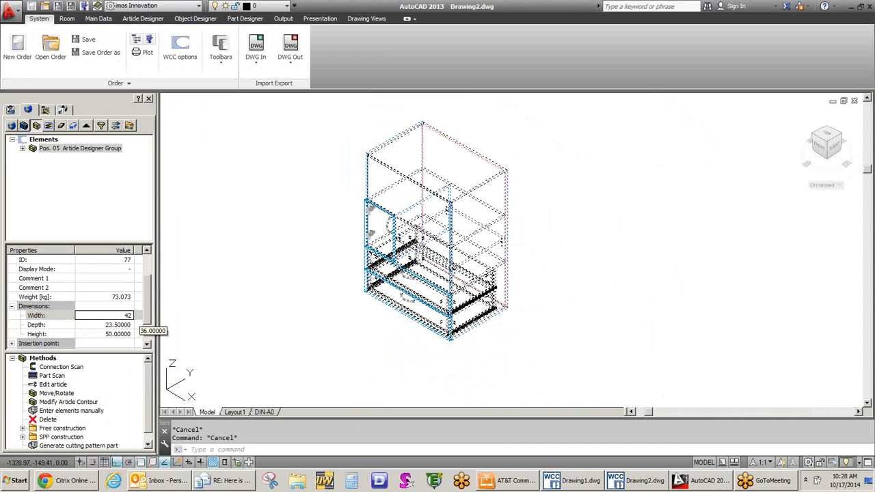
key("Return")
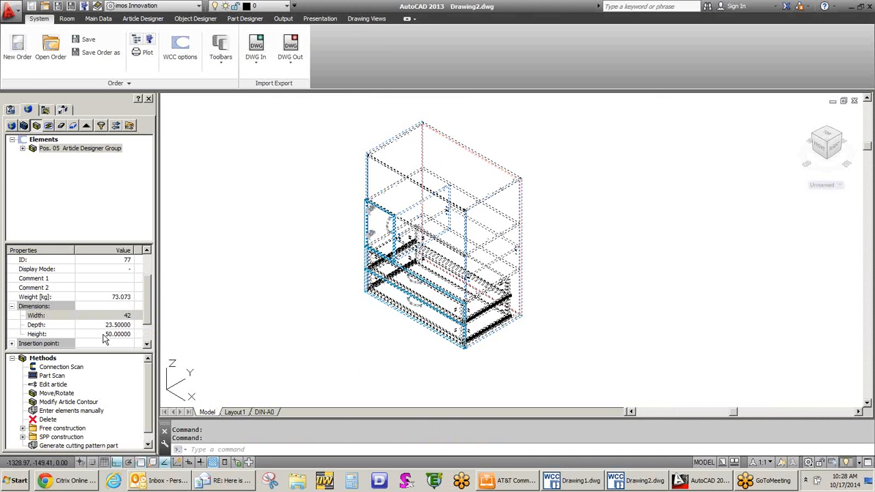
left_click(105, 335)
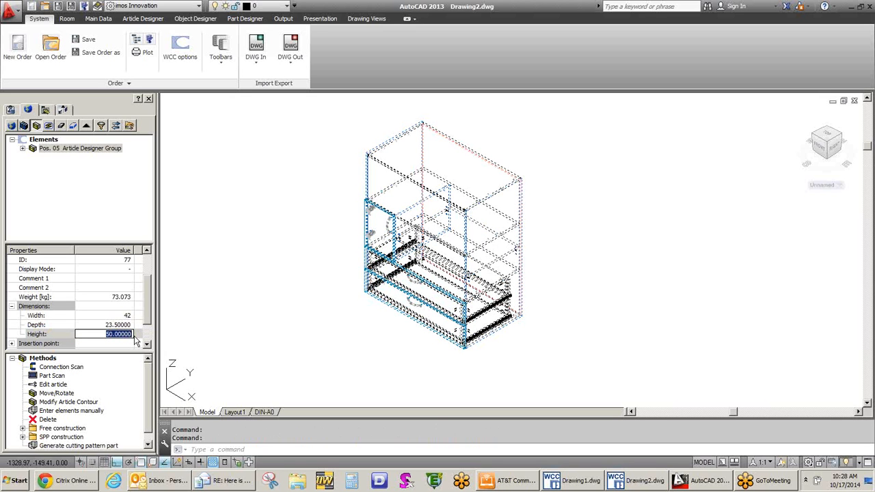
type("72.25")
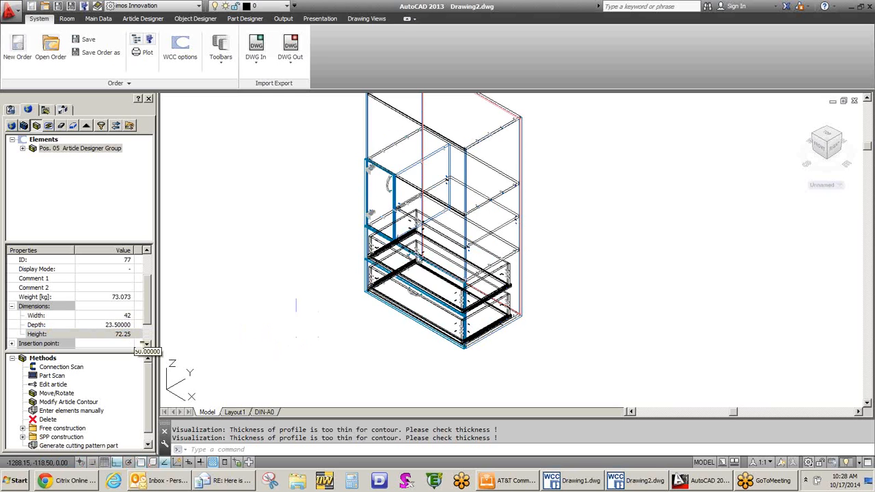
Reframe the drawing, switch to the top view and show the object library again
scroll(445, 315, "down", 3)
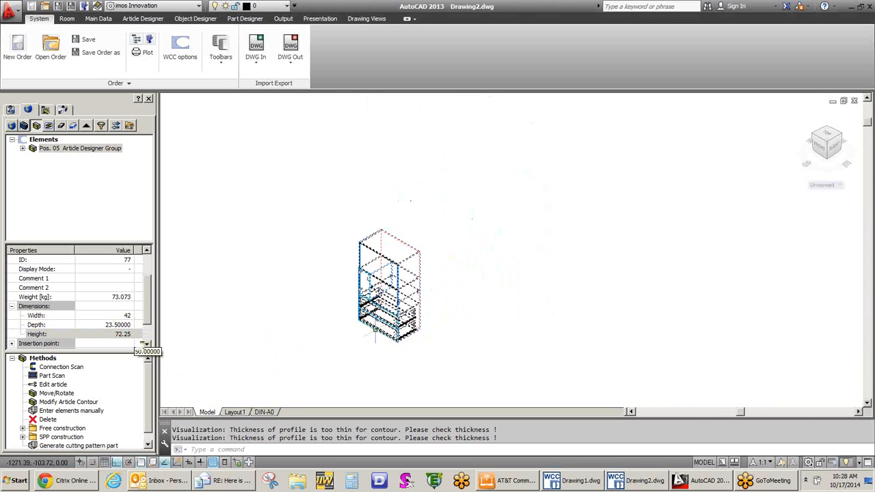
scroll(371, 335, "up", 4)
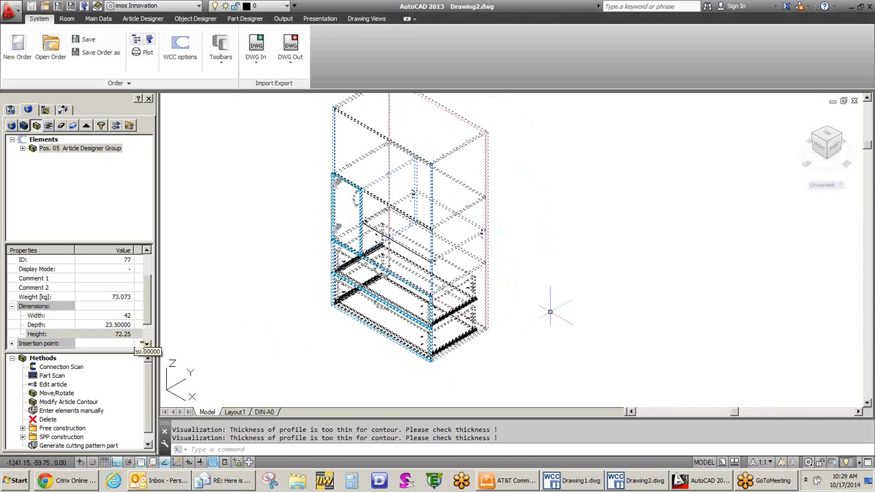
scroll(549, 312, "down", 3)
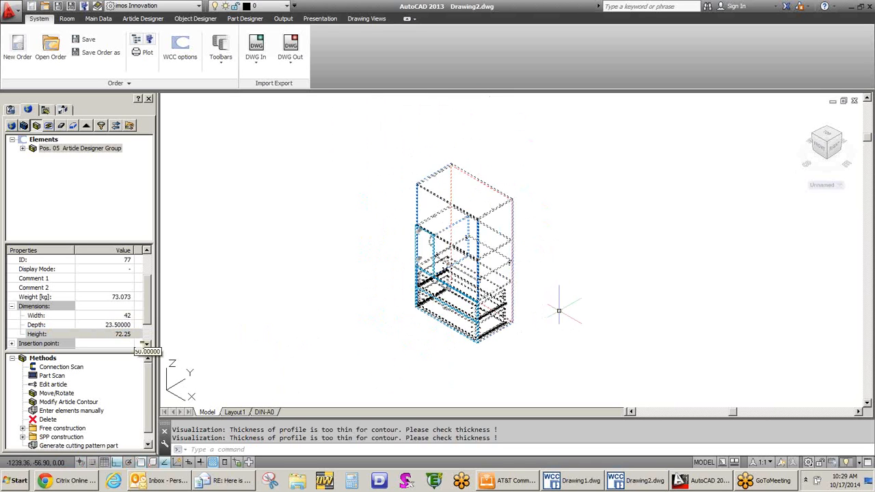
middle_click_drag(569, 302, 669, 306)
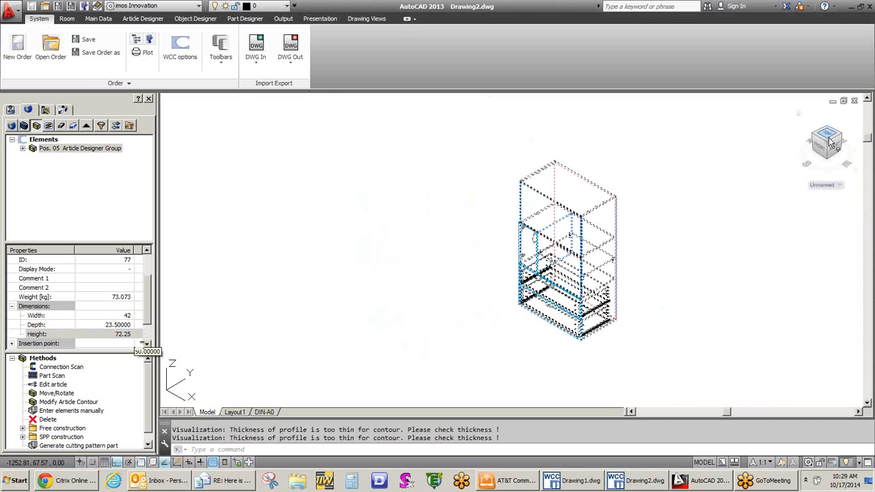
left_click(828, 136)
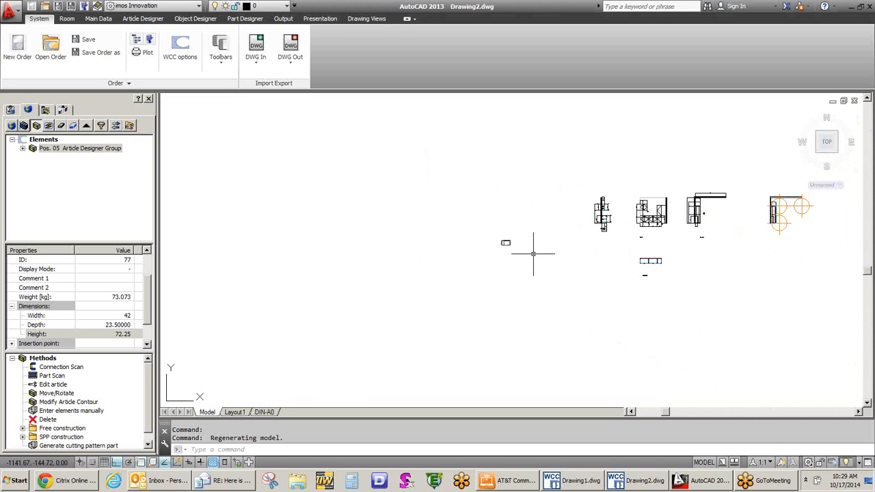
left_click(11, 110)
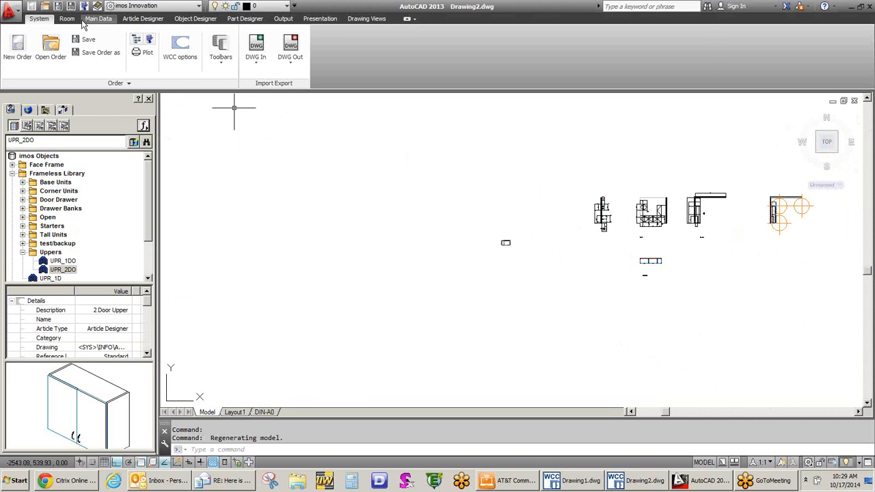
Start a polyline outline with a 50-unit vertical edge, an 18-unit horizontal edge and a diagonal
left_click(99, 18)
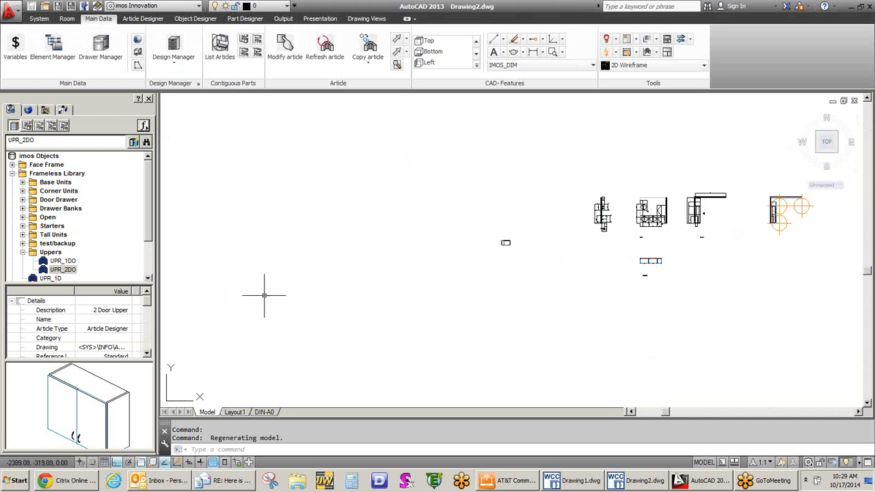
type("pl")
key("Return")
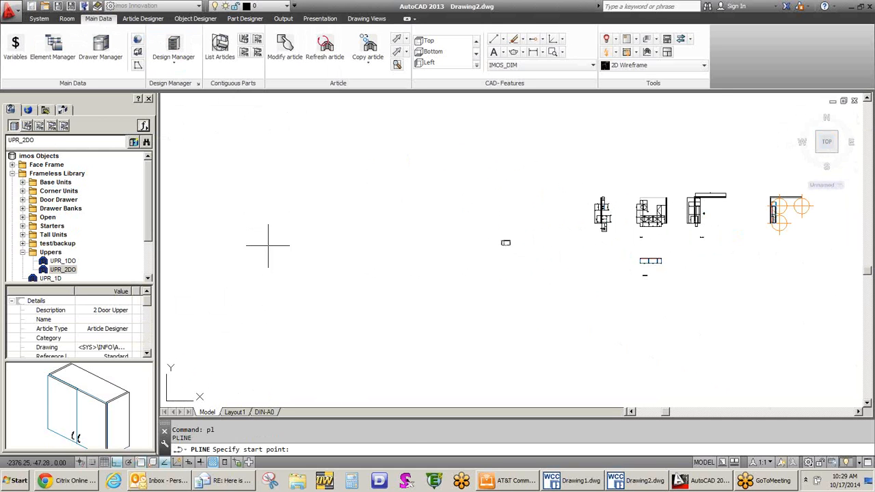
left_click(266, 243)
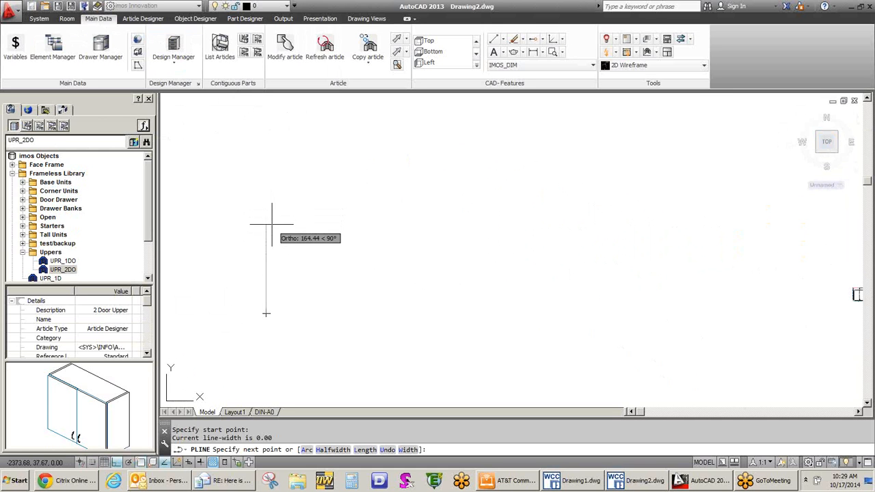
key("Return")
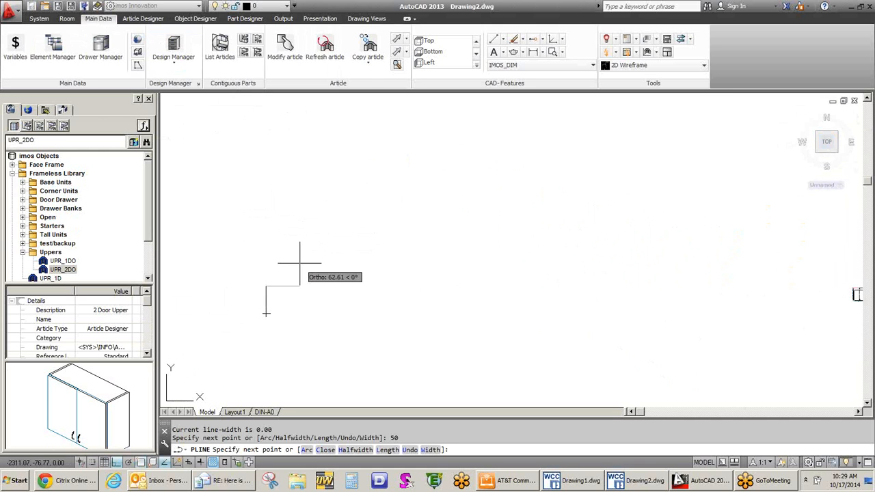
middle_click_drag(303, 262, 396, 175)
scroll(369, 201, "up", 1)
scroll(370, 201, "up", 3)
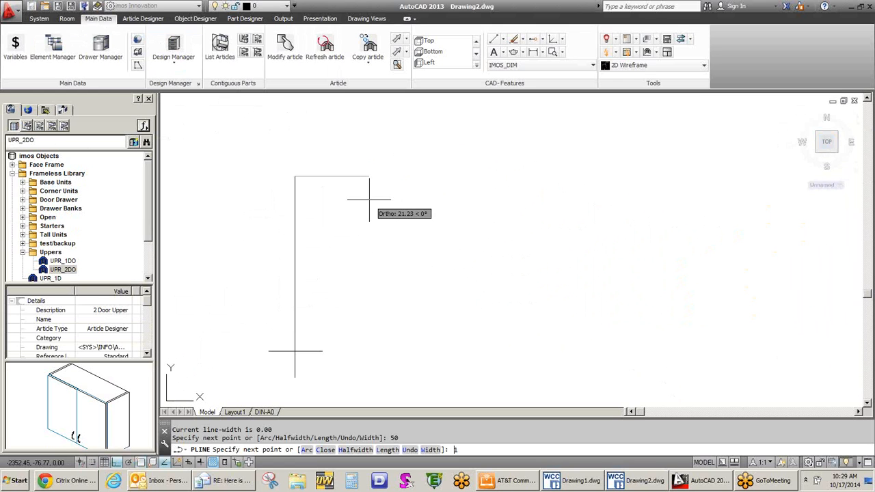
type("18")
key("Return")
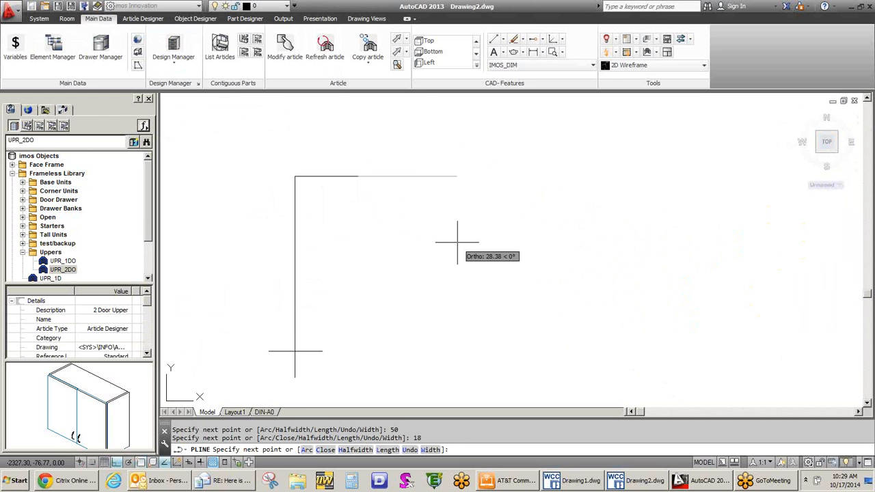
key("F8")
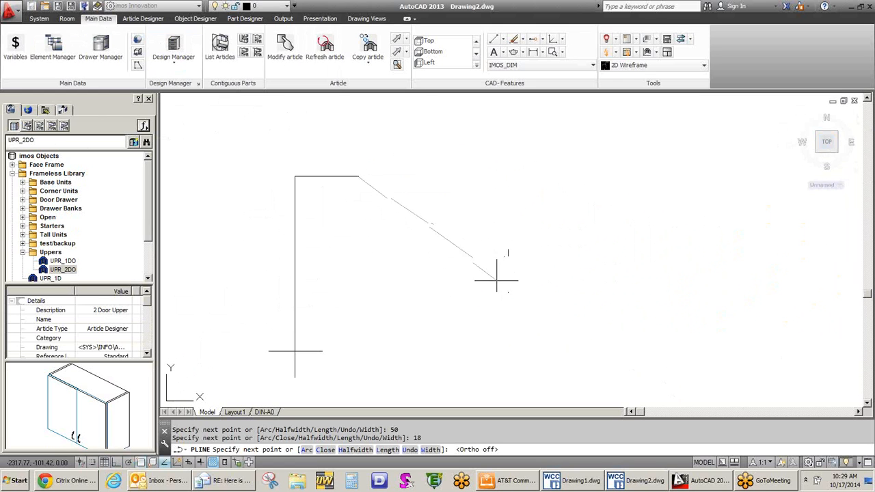
left_click(451, 305)
scroll(449, 342, "up", 3)
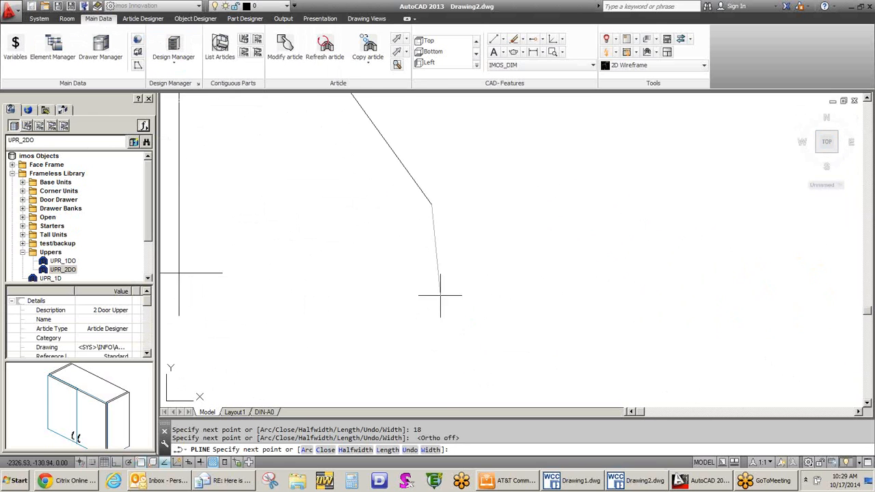
key("F8")
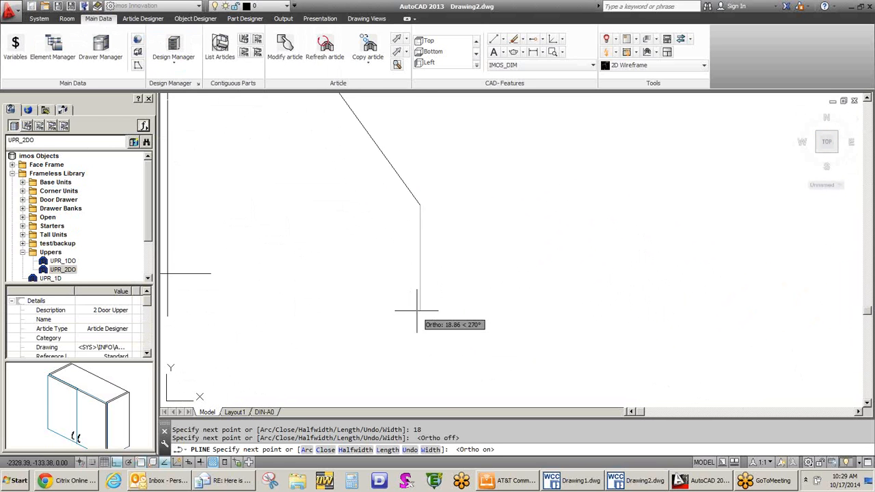
middle_click_drag(433, 311, 599, 291)
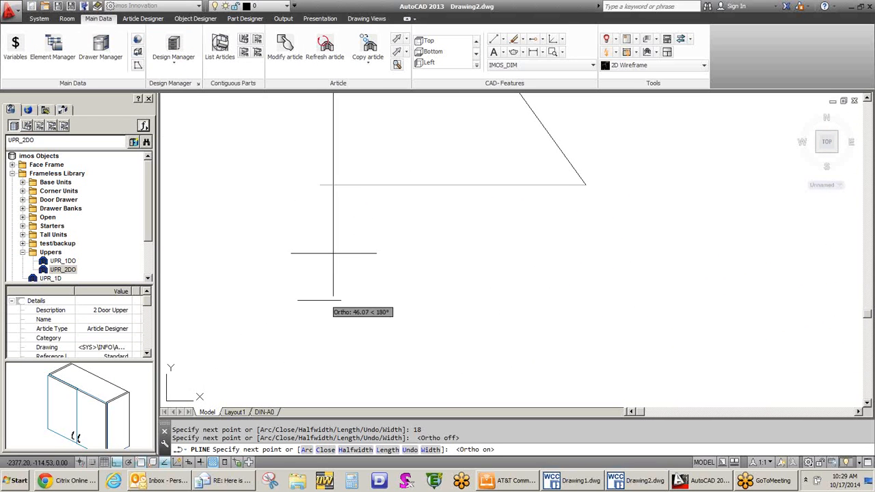
Turn Osnap and snap tracking off, Ortho and Polar on, and close the outline at the bottom-right corner
left_click(129, 462)
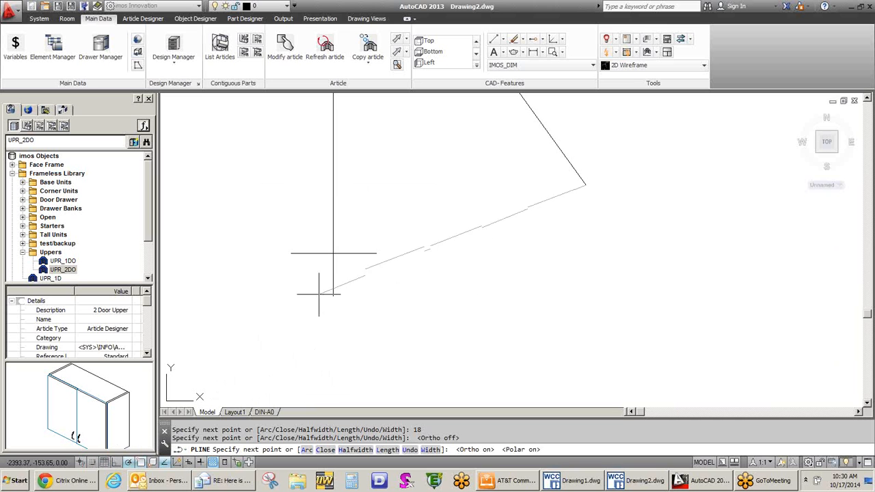
left_click(140, 463)
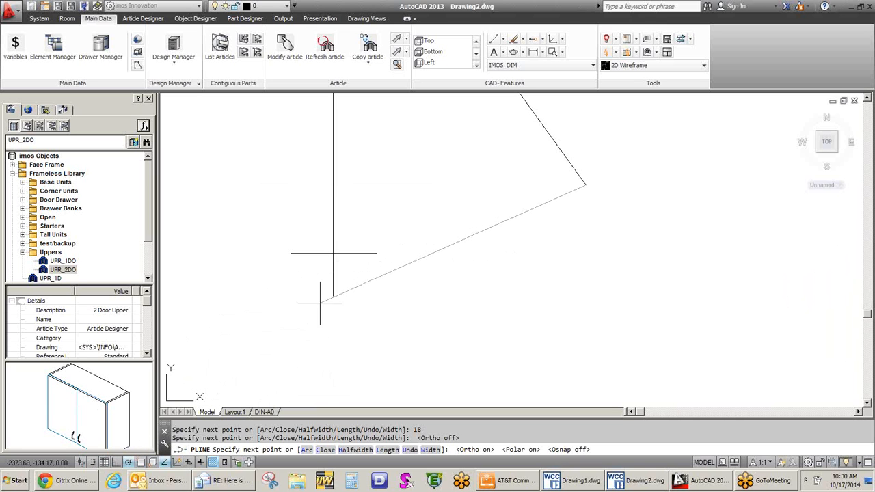
left_click(116, 463)
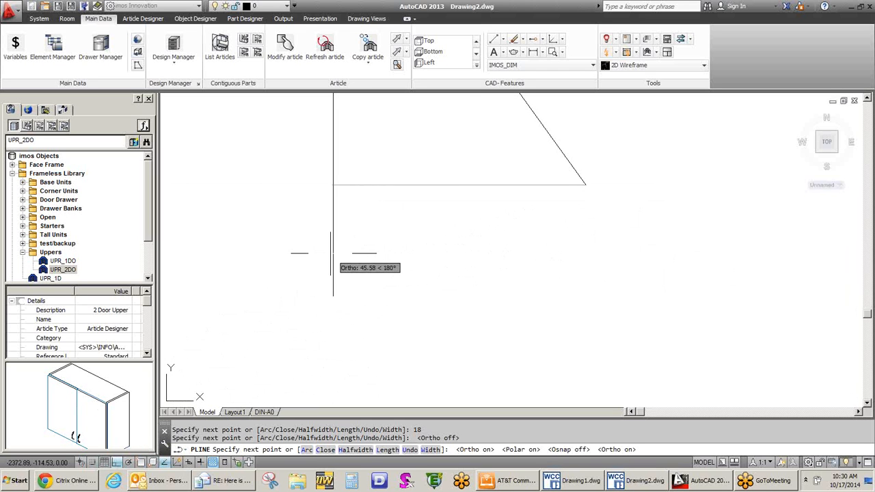
left_click(129, 463)
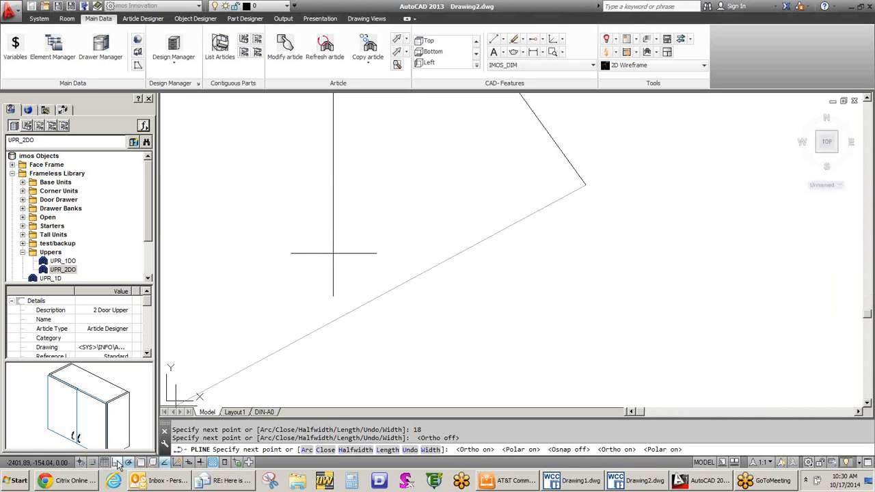
left_click(166, 463)
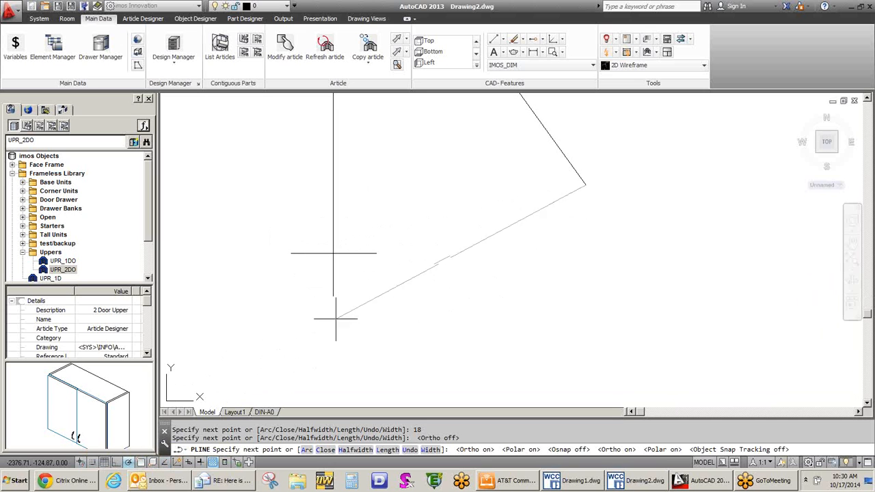
left_click(586, 252)
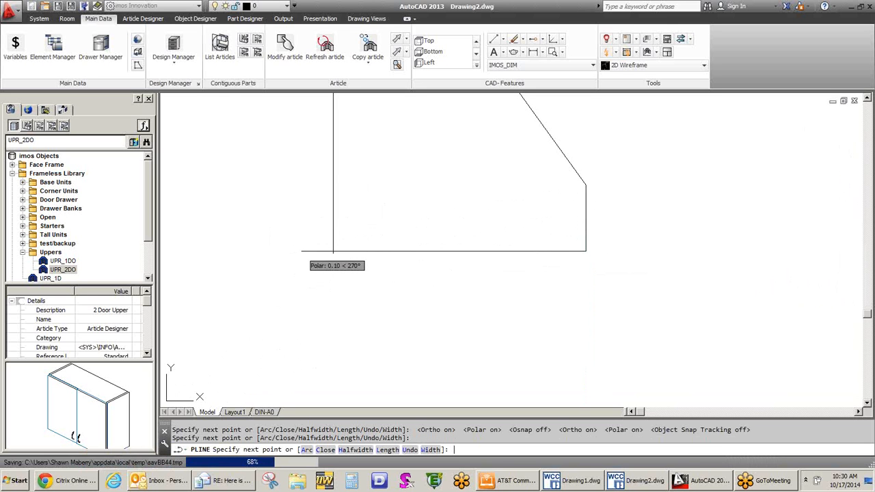
key("Return")
scroll(333, 249, "up", 3)
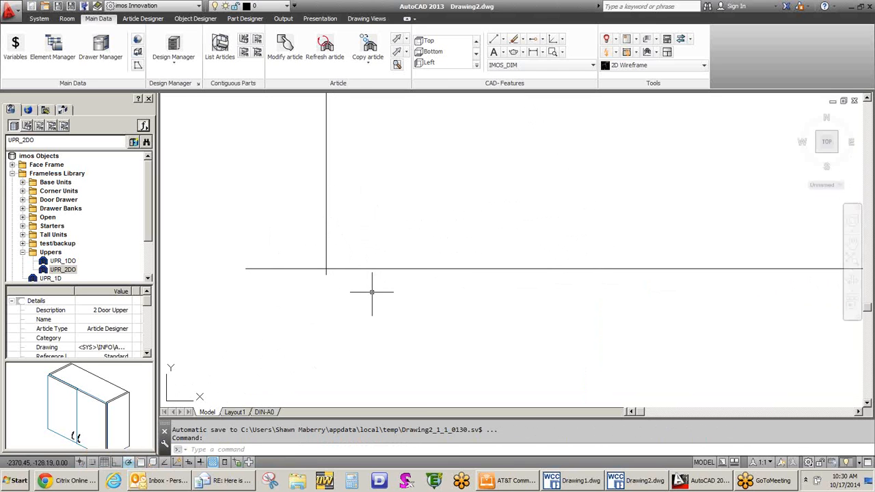
Trim the two overhanging line stubs at the corner, using the outline as the cutting edge
type("y")
type("tr")
key("Return")
left_click(370, 292)
left_click(299, 264)
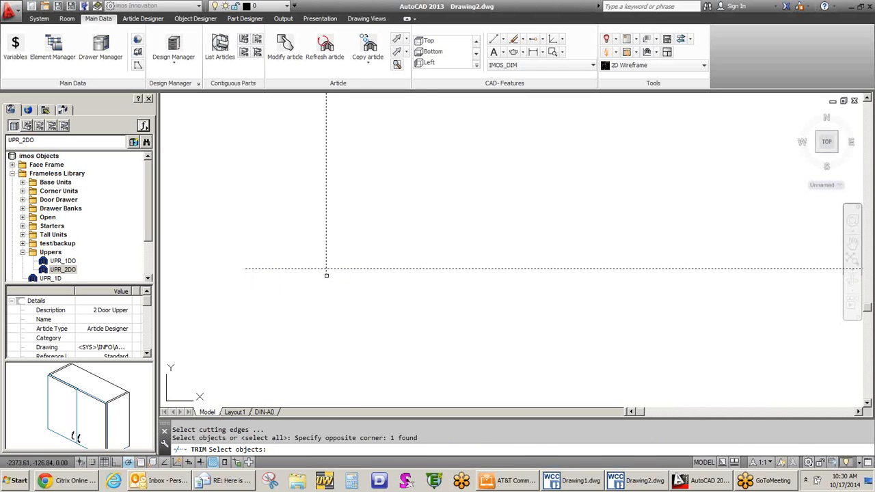
left_click(326, 271)
left_click(313, 268)
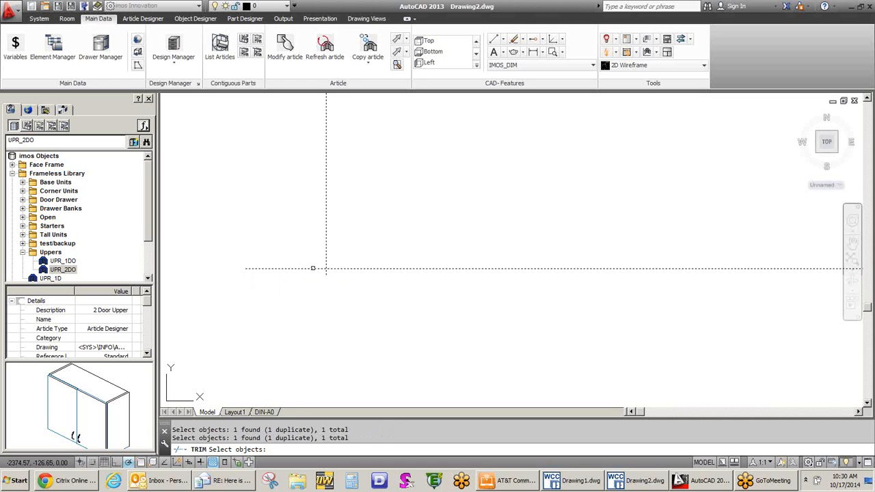
key("Return")
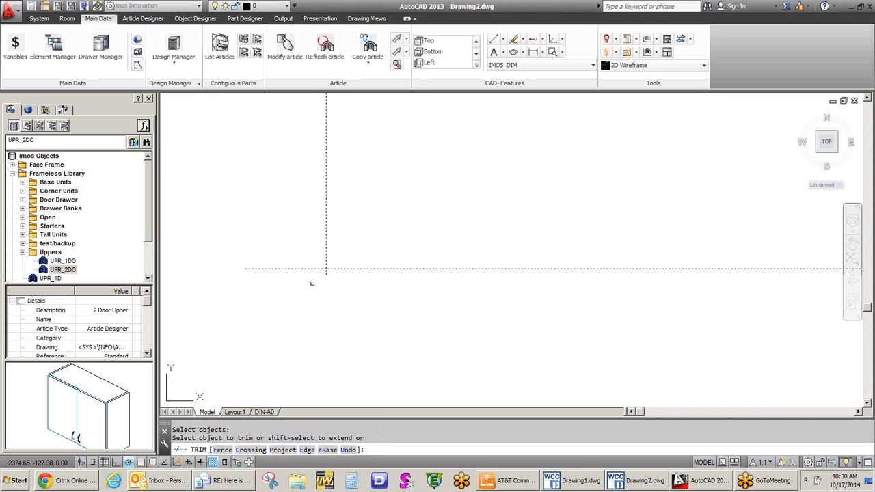
left_click(326, 274)
left_click(309, 268)
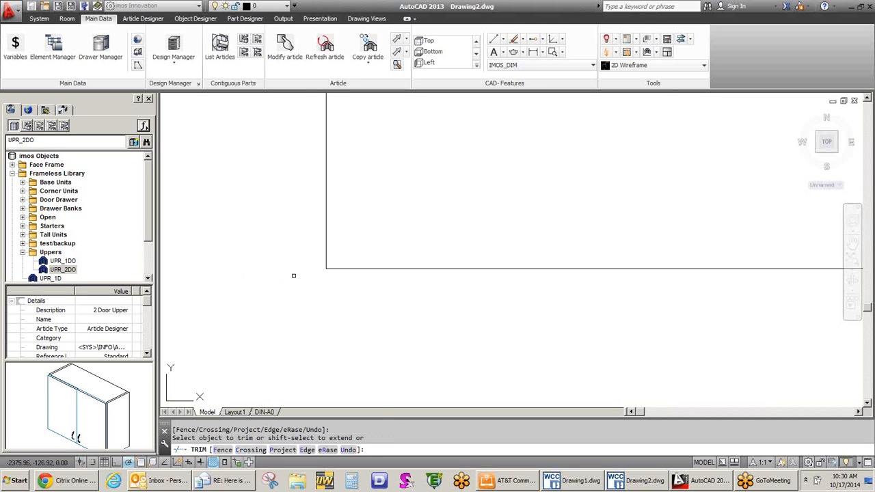
scroll(298, 283, "down", 5)
key("Escape")
scroll(326, 261, "up", 4)
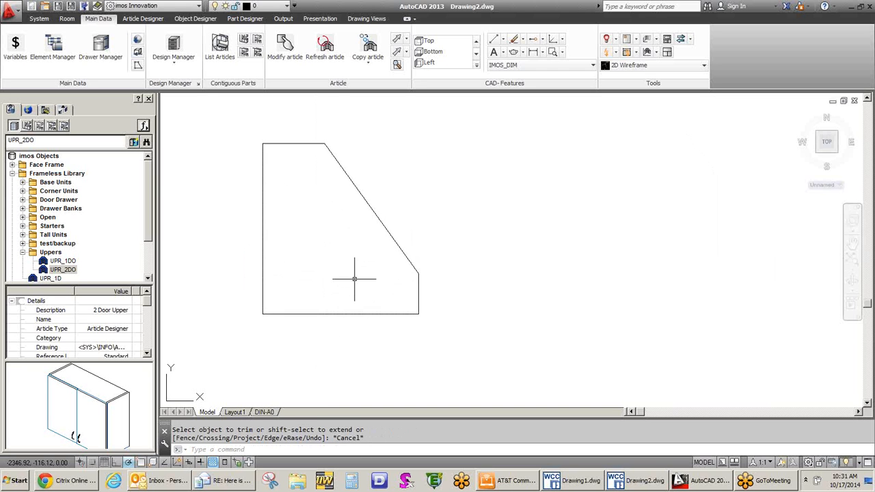
scroll(357, 279, "down", 2)
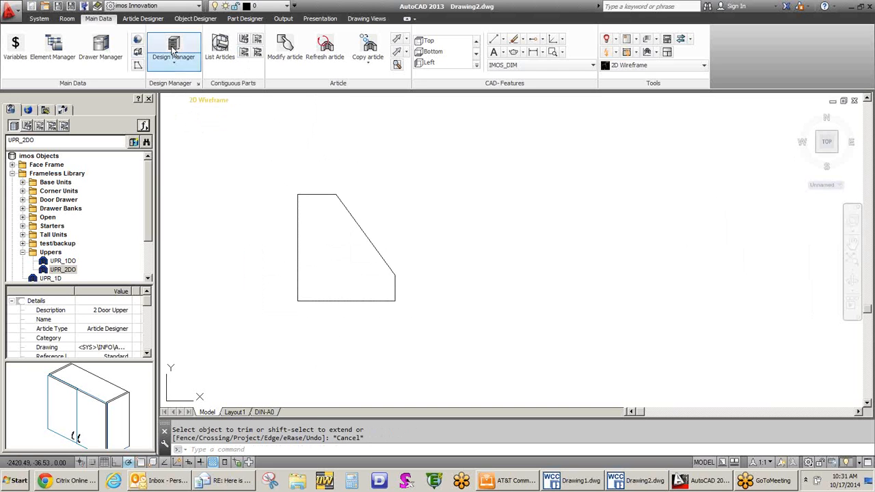
Create an article from the angled outline as contour 'Ro' and open it in Article Designer
left_click(149, 19)
left_click(68, 46)
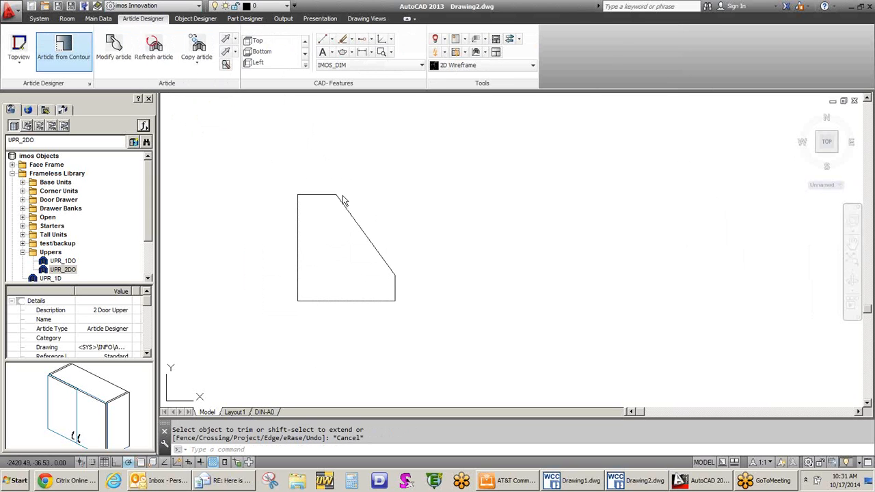
left_click(342, 196)
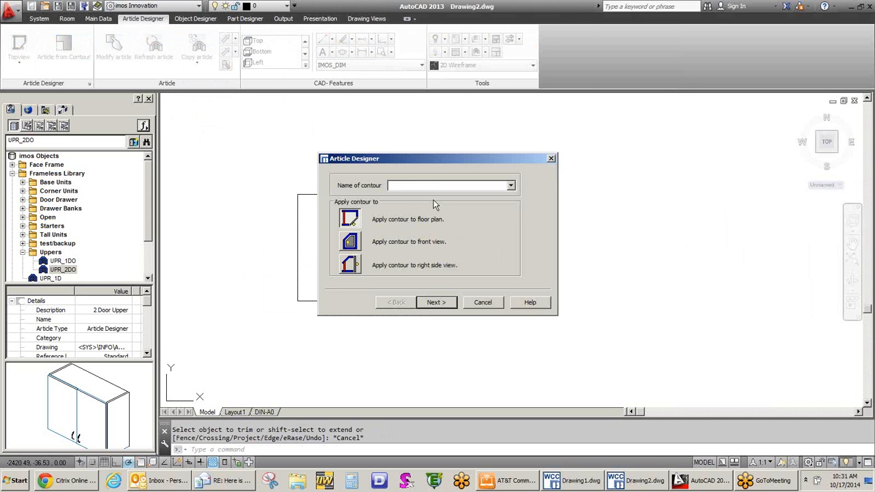
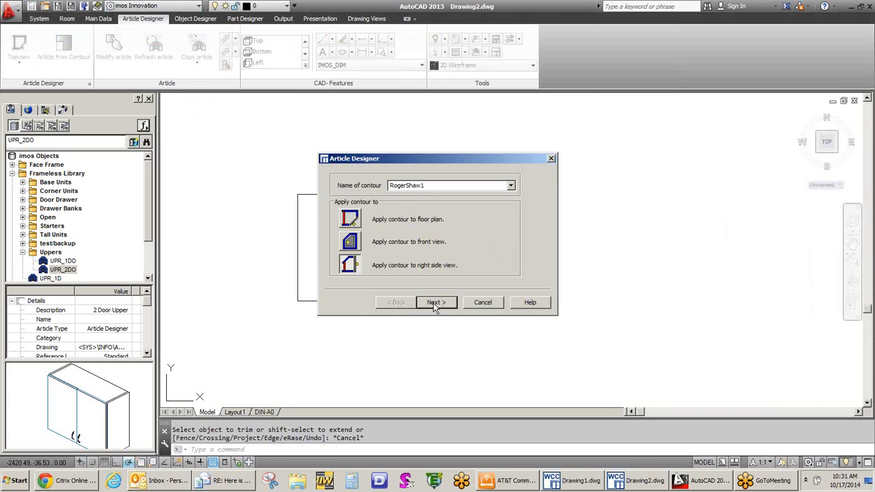
left_click(435, 302)
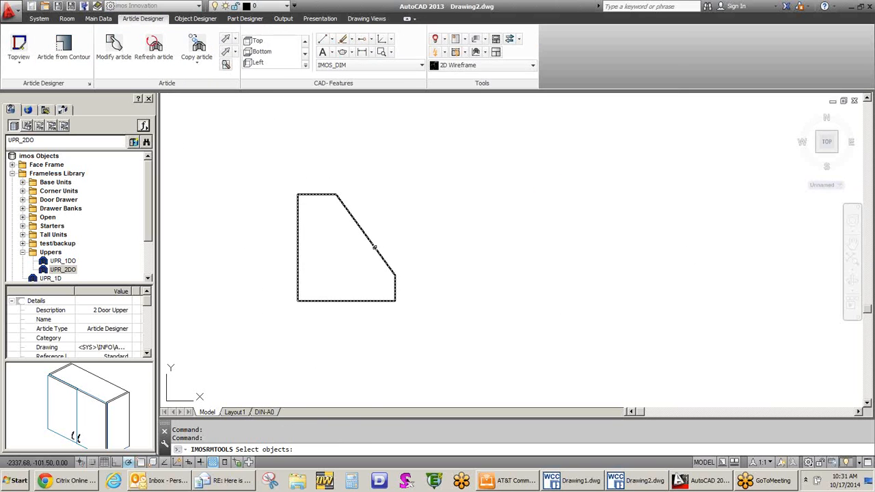
left_click(375, 247)
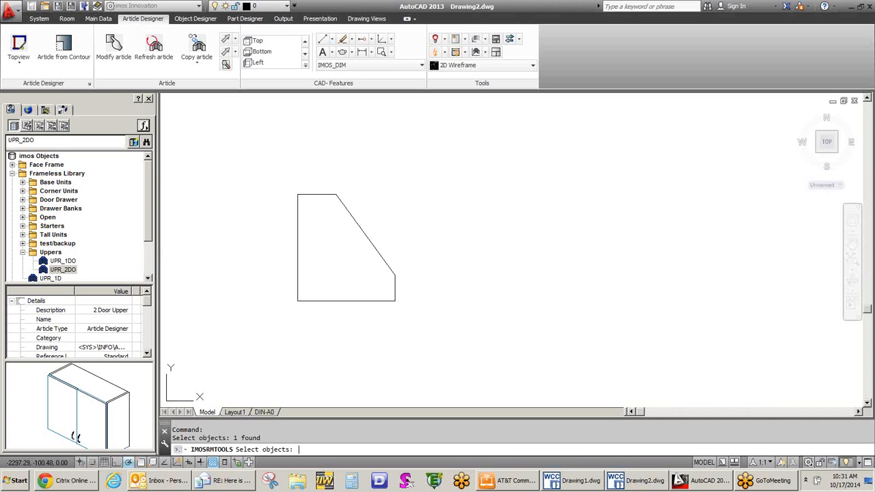
key("Return")
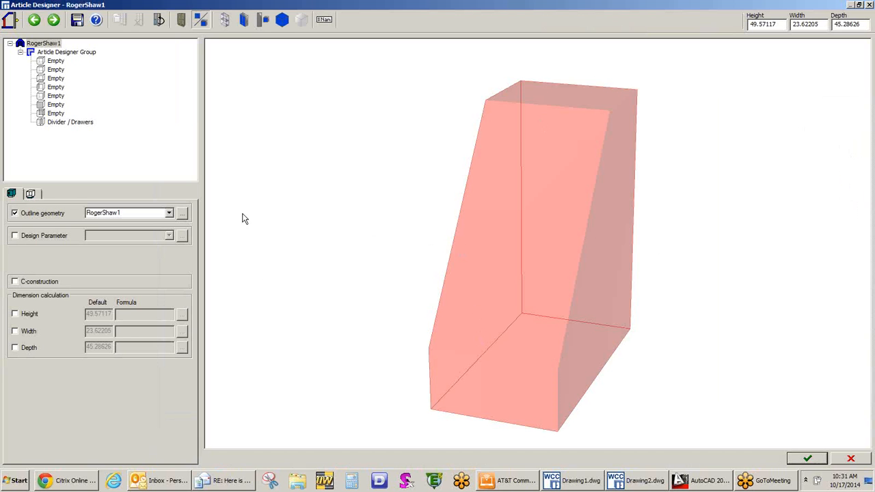
Fill the first two empty elements with CPT_TI_DO top shelves
left_click(61, 62)
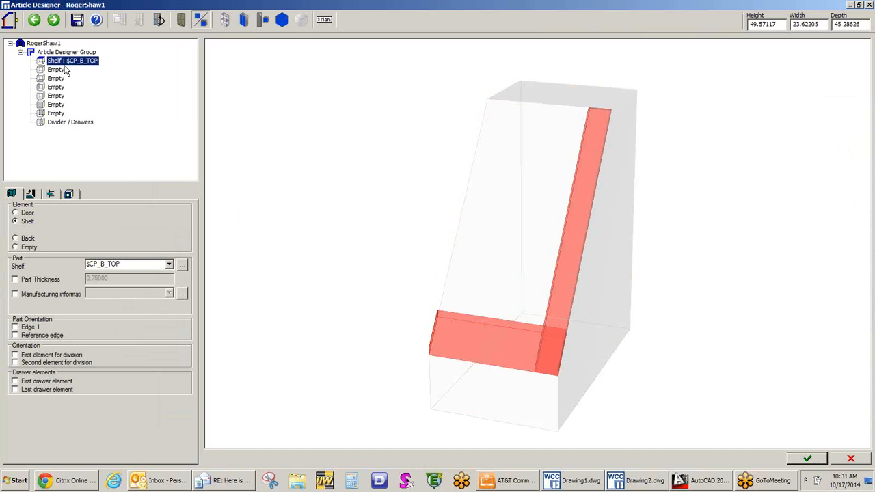
left_click(168, 263)
left_click(140, 283)
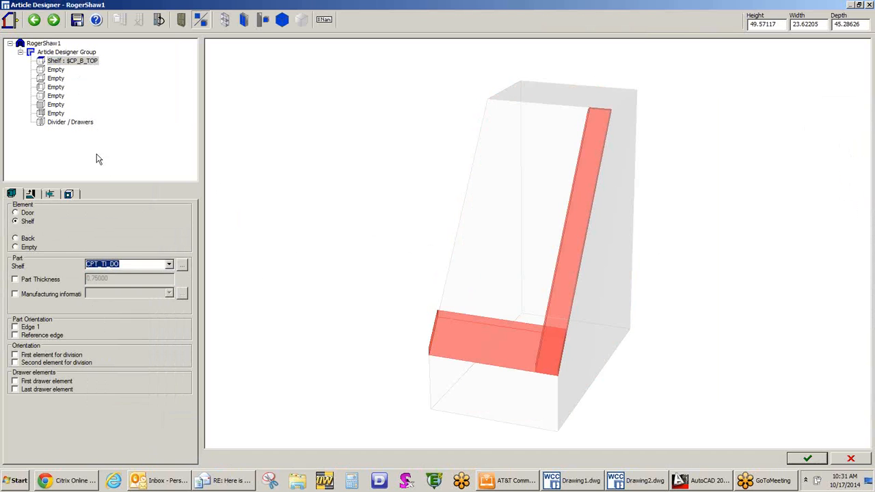
left_click(63, 69)
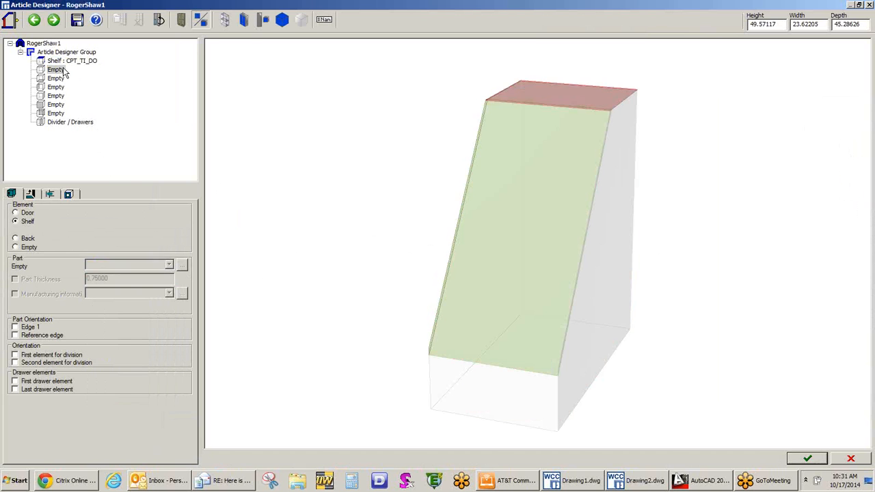
left_click(169, 264)
left_click(140, 287)
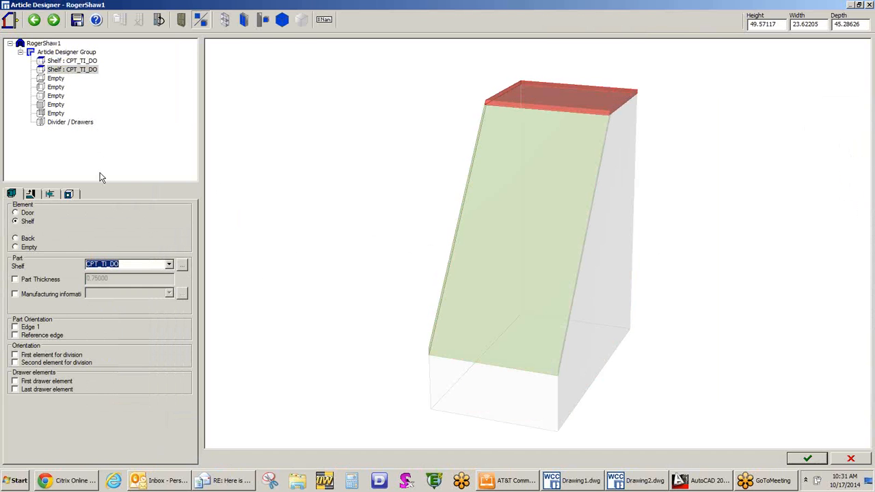
Add the bottom, left and right sides, a right-hinged single door and the CP_BP_D3S back panel
left_click(56, 78)
left_click(56, 87)
left_click(55, 95)
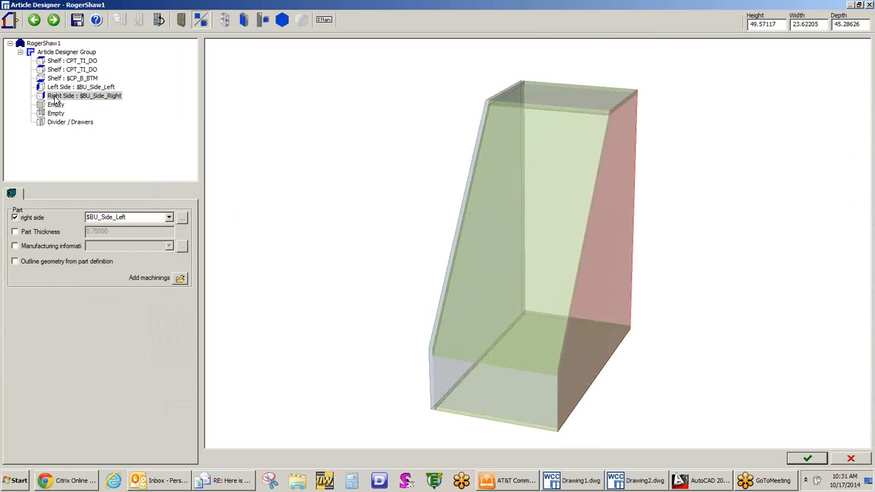
left_click(54, 105)
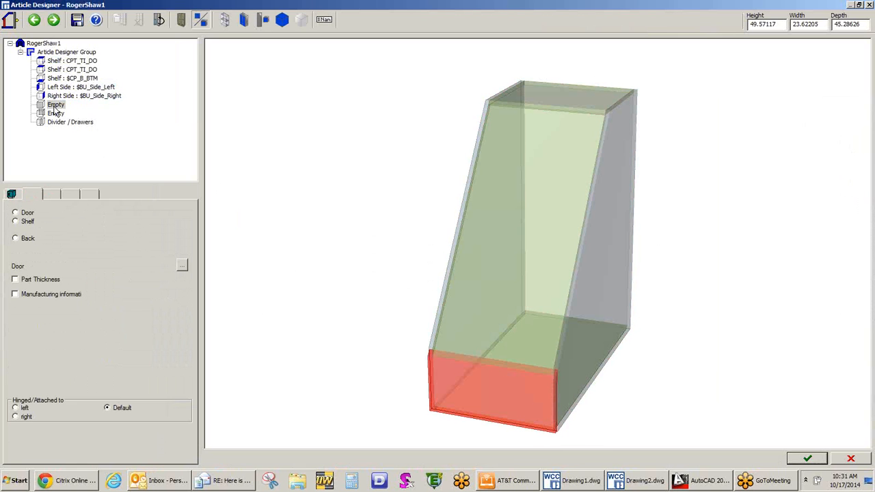
left_click(14, 417)
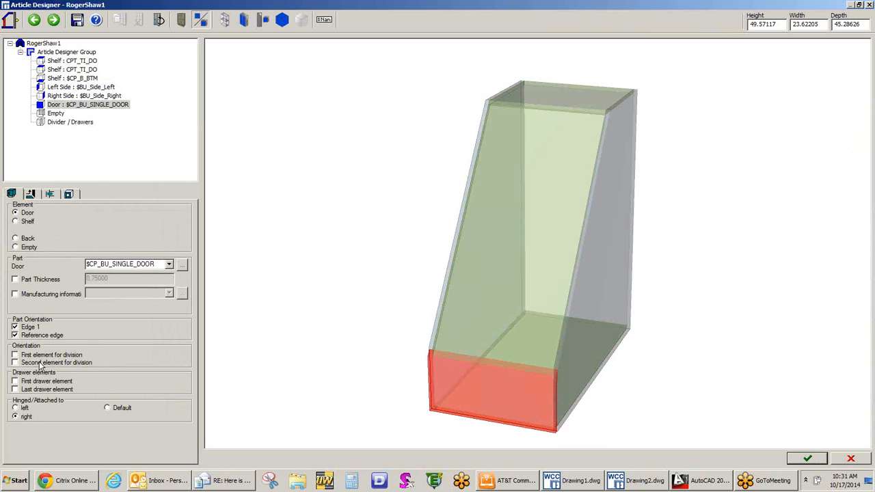
left_click(56, 114)
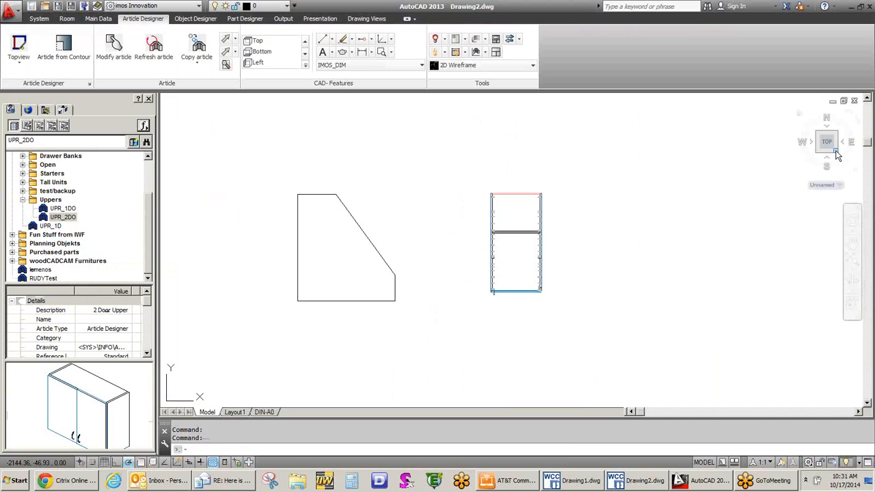
left_click(834, 151)
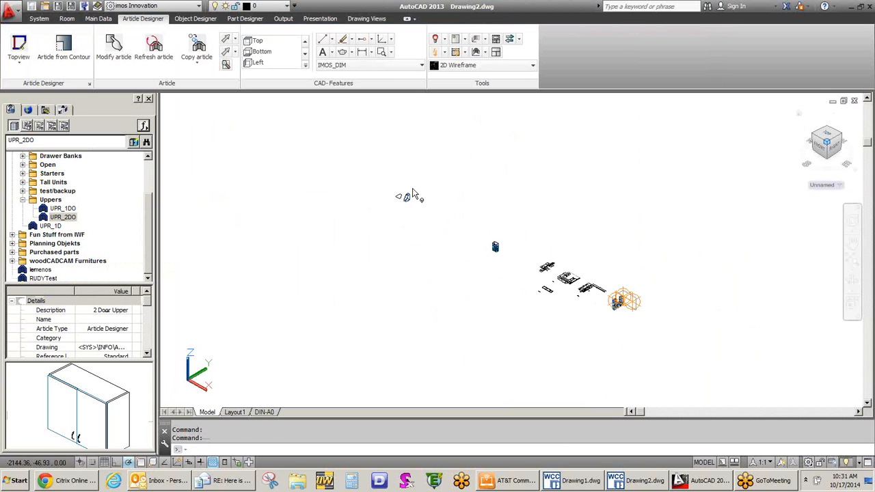
Select the angled cabinet through the drawing structure and expand its Dimensions properties
scroll(408, 196, "up", 10)
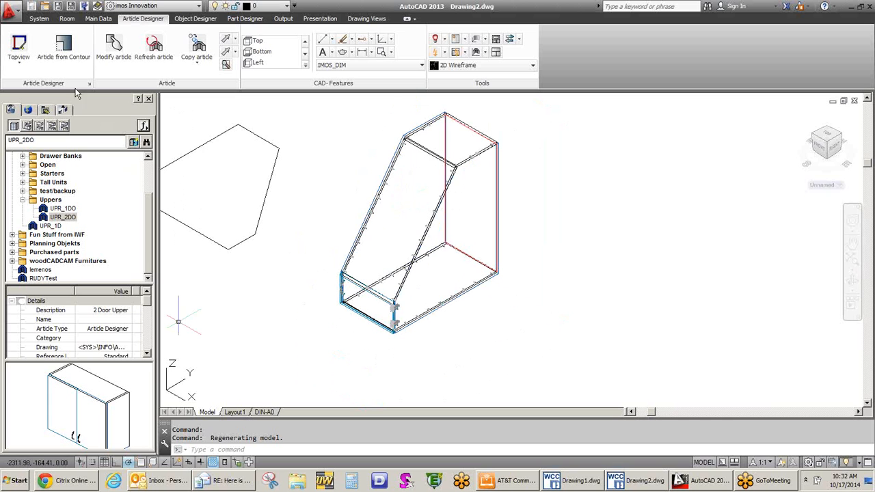
left_click(28, 110)
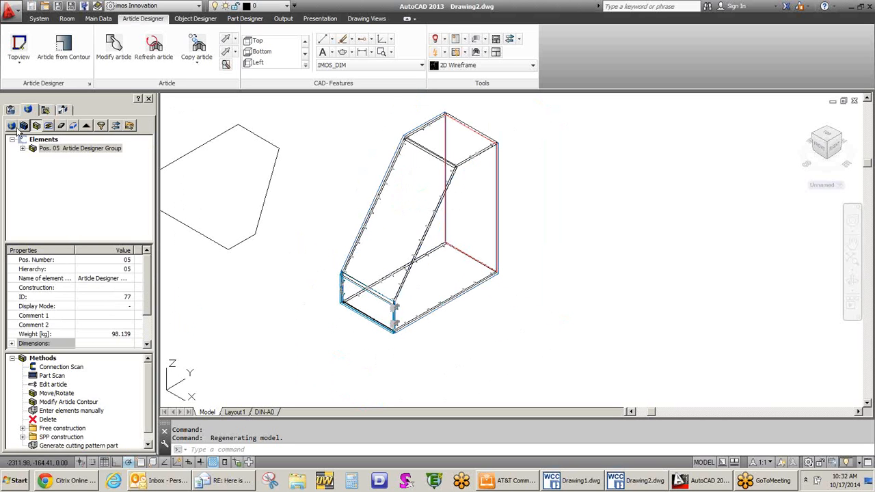
left_click(11, 126)
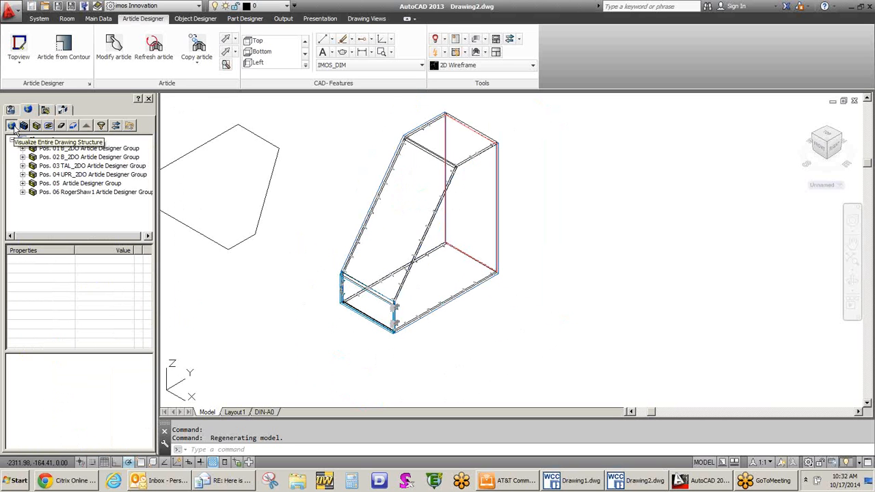
left_click(36, 126)
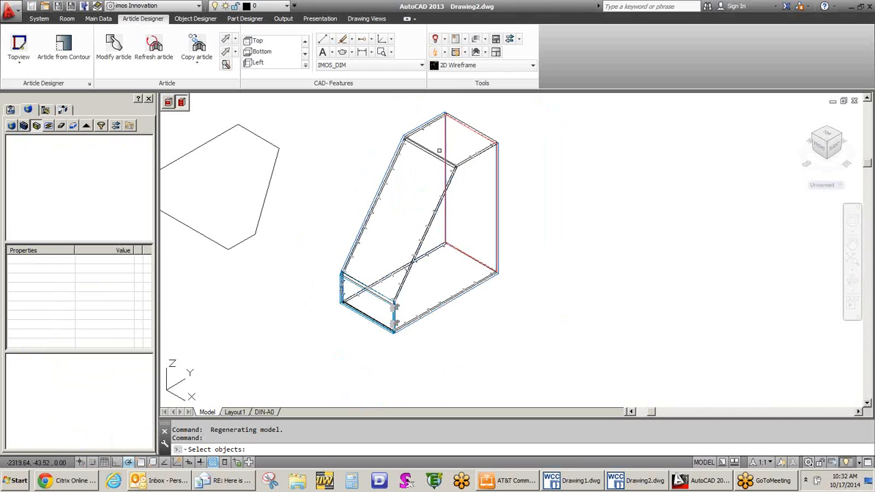
left_click(418, 172)
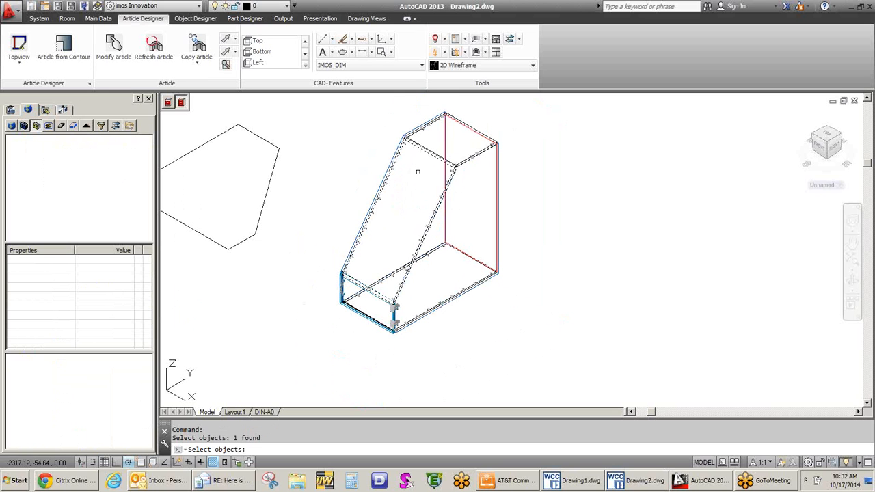
right_click(274, 292)
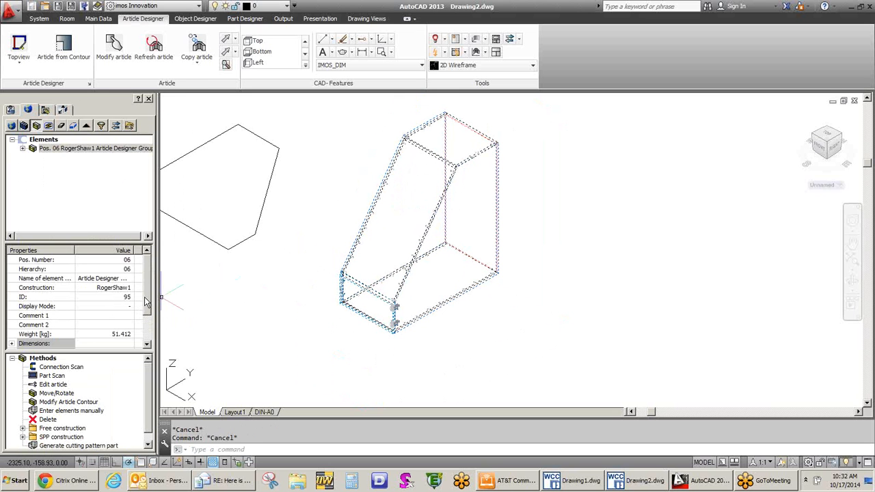
scroll(146, 301, "down", 2)
left_click(12, 307)
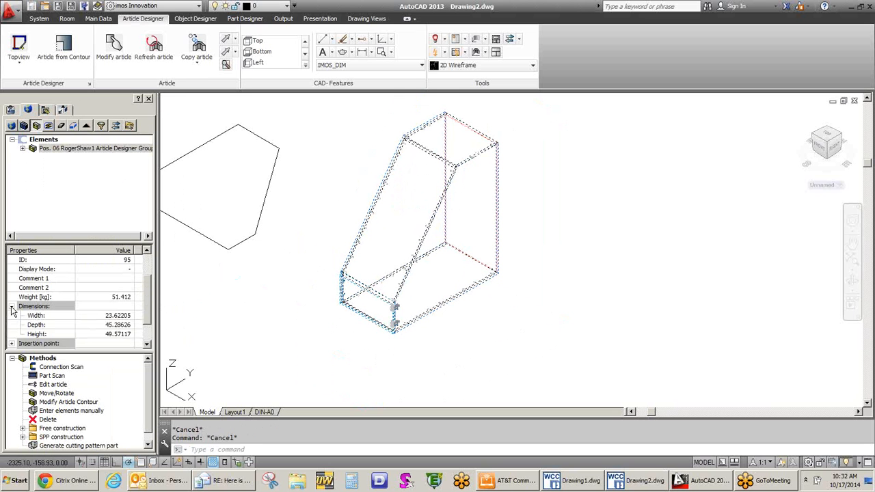
Set the cabinet's Width to 40, Depth to 34 and Height to 67
left_click(95, 315)
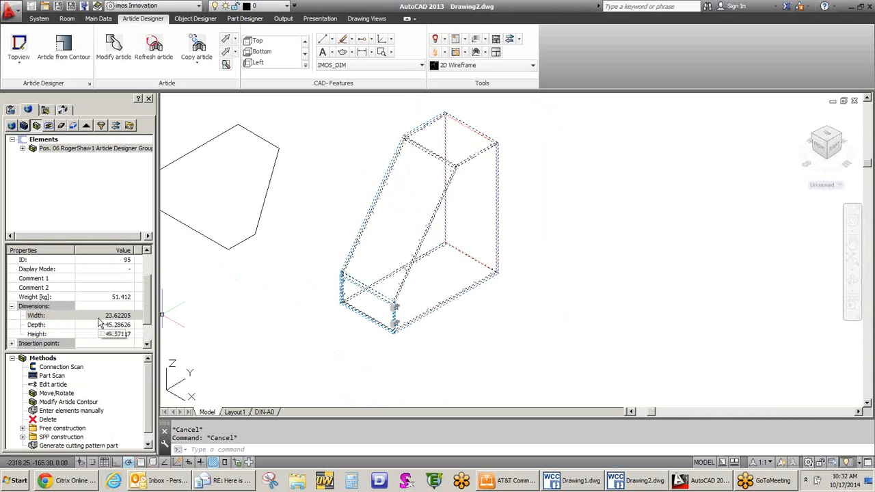
left_click_drag(98, 318, 140, 316)
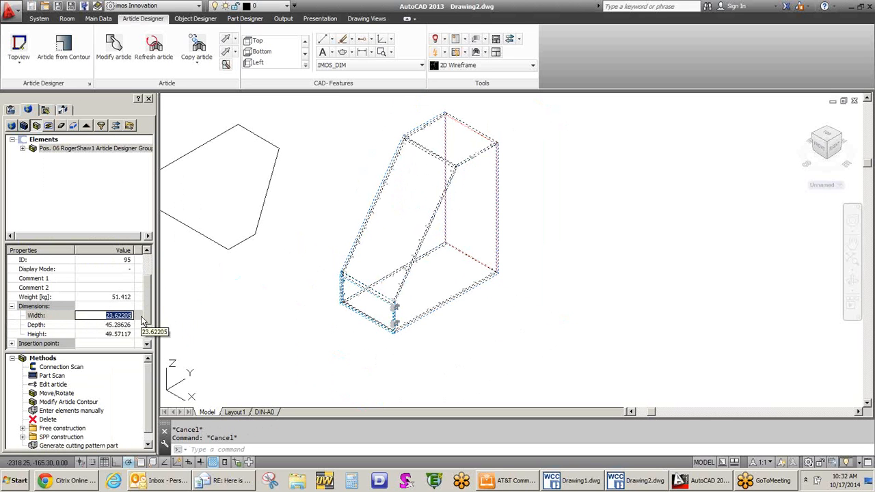
type("40")
key("Return")
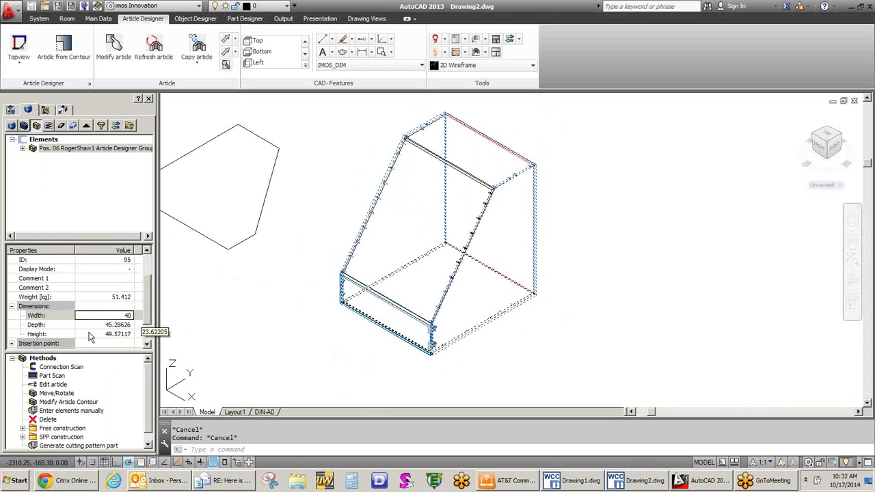
left_click(97, 327)
left_click(97, 329)
left_click_drag(102, 325, 141, 325)
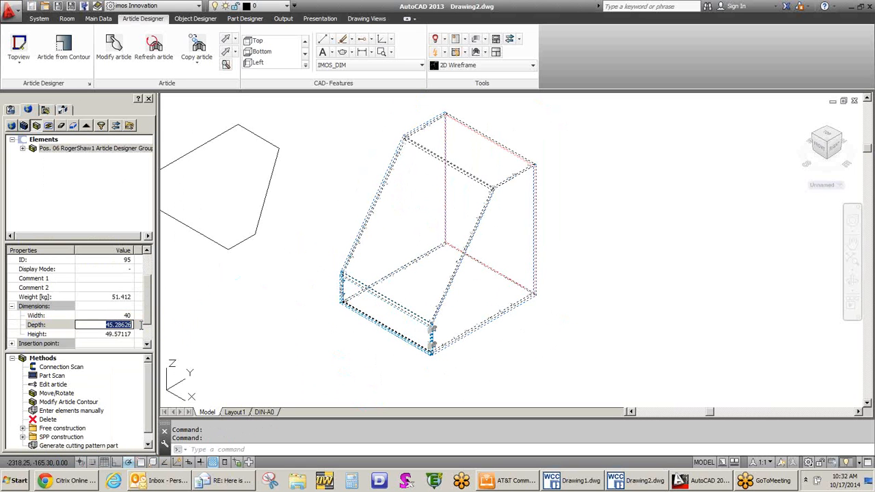
type("34")
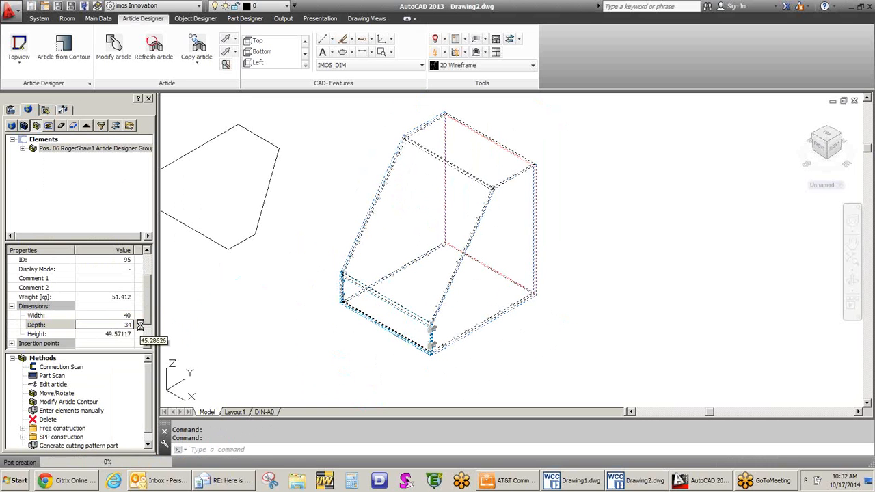
key("Return")
left_click(102, 335)
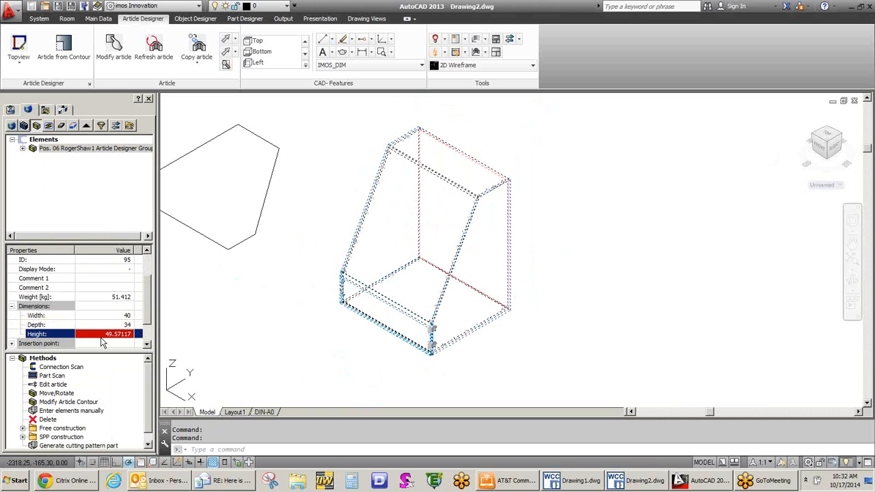
left_click(101, 336)
left_click_drag(111, 339, 147, 340)
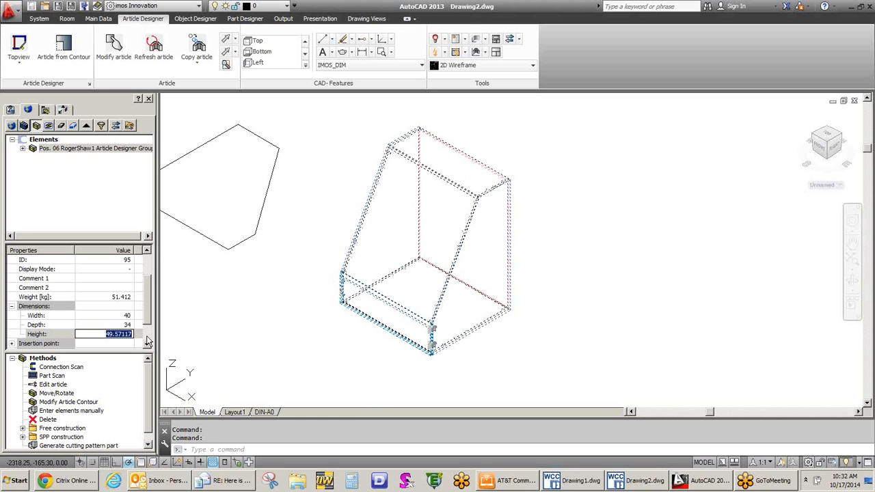
type("67")
key("Return")
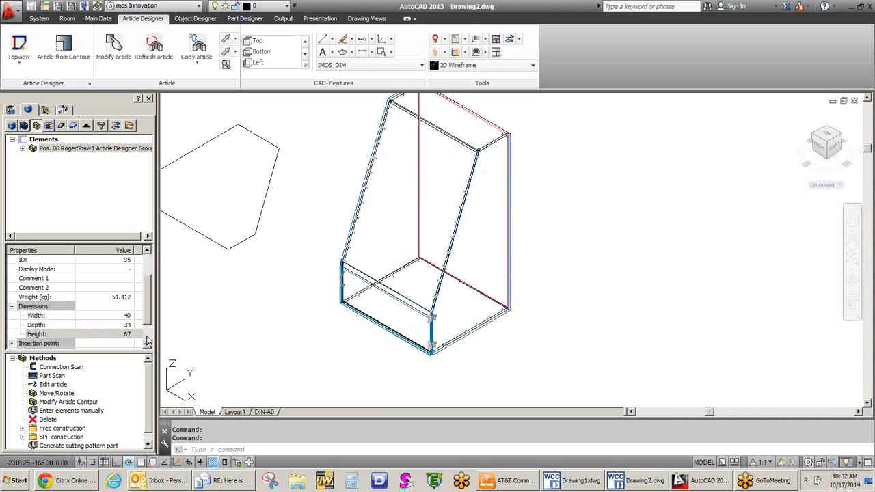
scroll(499, 304, "down", 2)
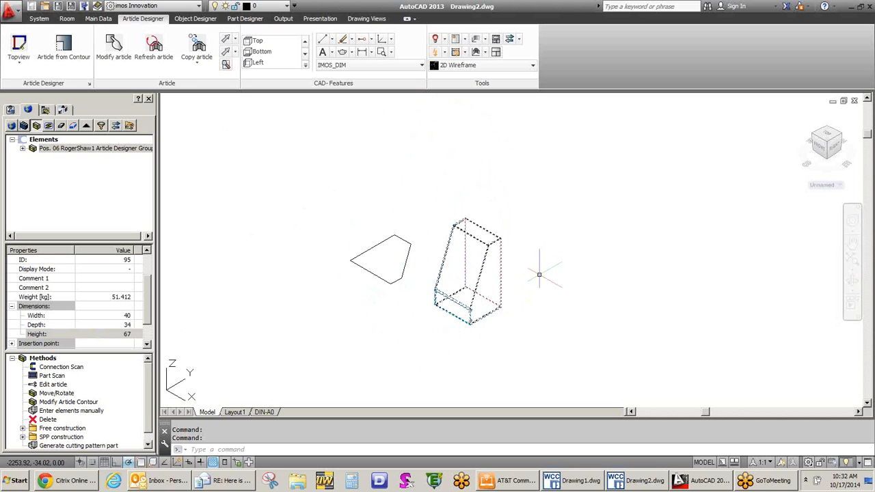
Zoom to the other cabinet's top panel and select its edge for modification
scroll(540, 275, "down", 3)
scroll(569, 278, "down", 1)
middle_click_drag(564, 277, 466, 239)
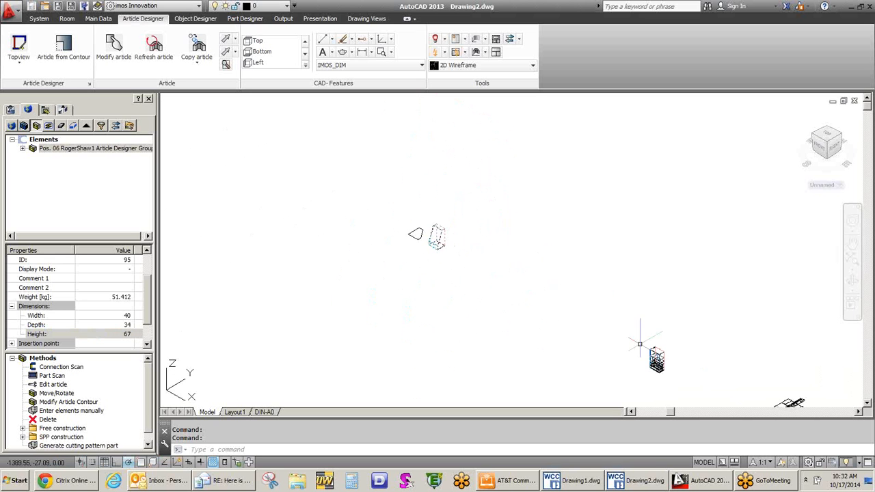
middle_click_drag(632, 349, 423, 259)
scroll(450, 263, "up", 10)
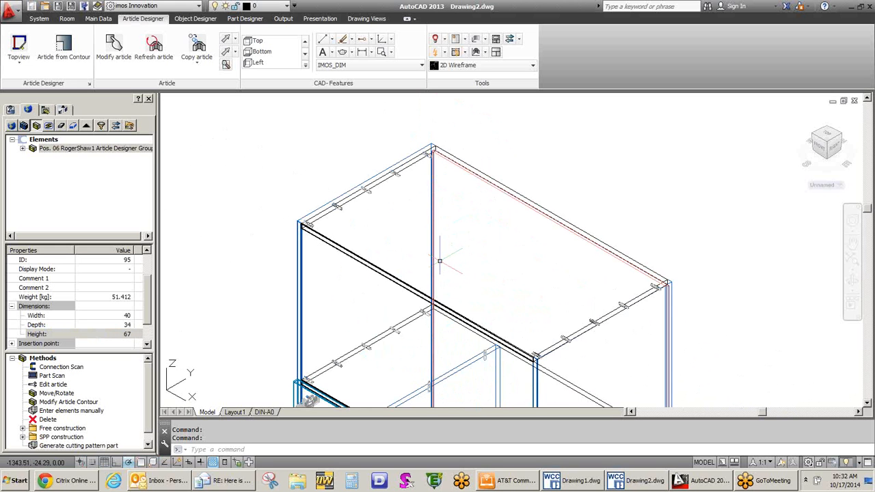
scroll(439, 261, "down", 1)
mouse_move(439, 261)
middle_mouse_down()
mouse_move(428, 121)
mouse_move(437, 258)
middle_mouse_up()
scroll(414, 224, "up", 1)
mouse_move(414, 224)
middle_mouse_down()
mouse_move(416, 161)
mouse_move(417, 237)
middle_mouse_up()
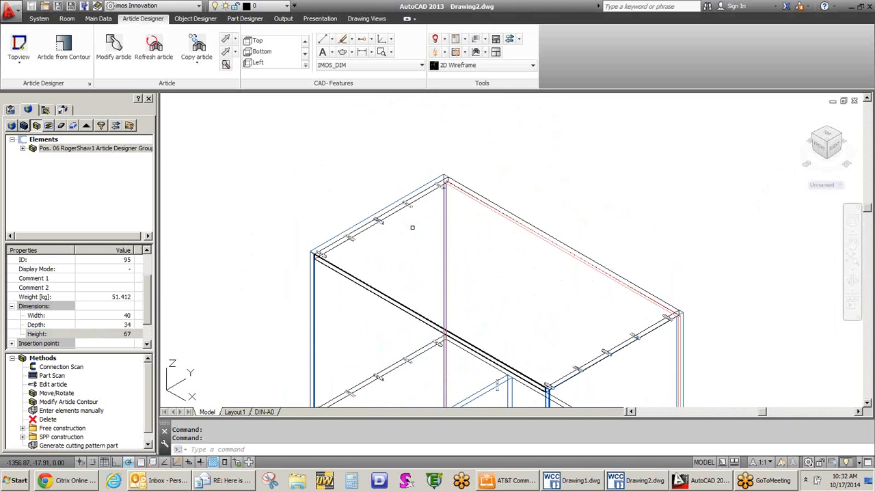
left_click(73, 126)
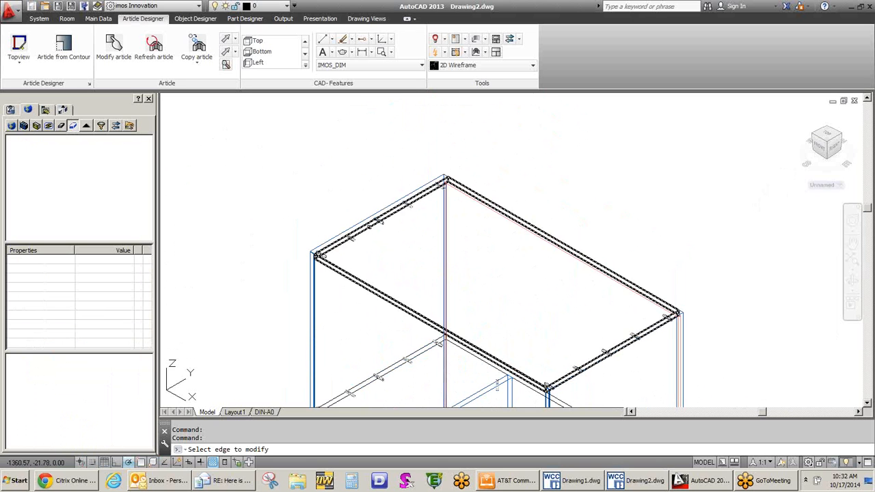
left_click(367, 224)
right_click(368, 224)
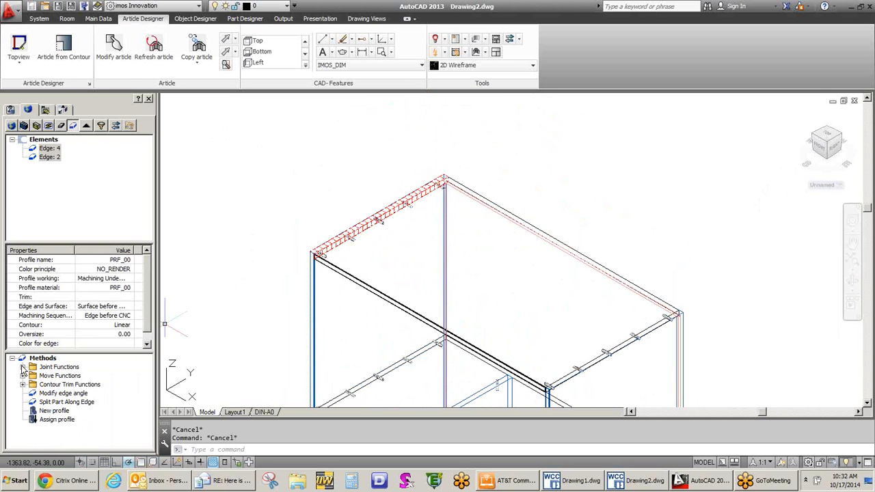
Change the selected edge's joint trim to Onset
left_click(23, 367)
left_click(58, 376)
left_click(113, 224)
left_click(106, 253)
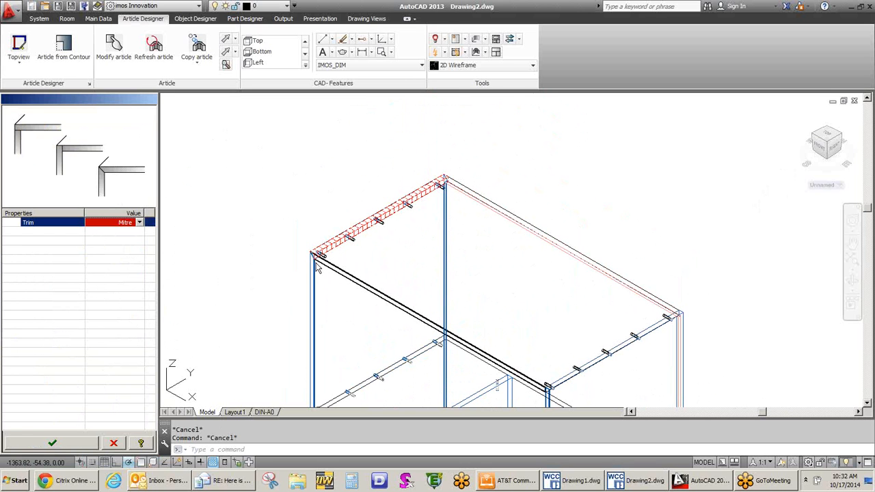
left_click(139, 224)
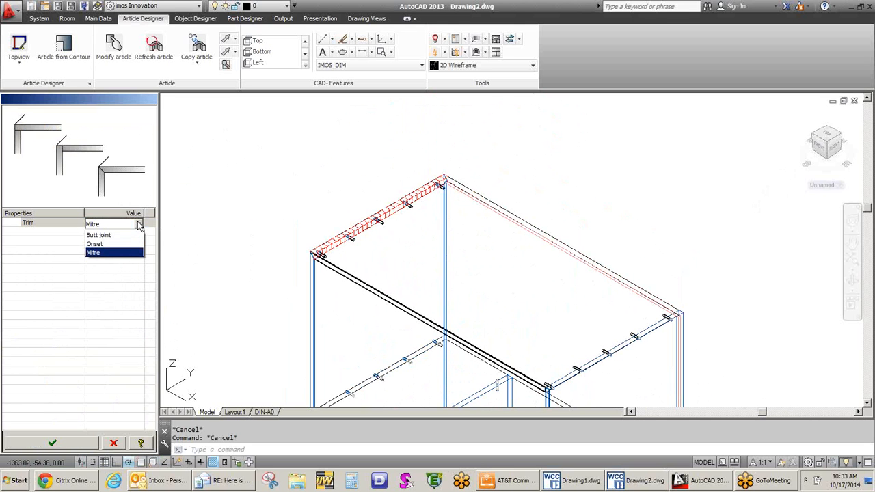
left_click(96, 243)
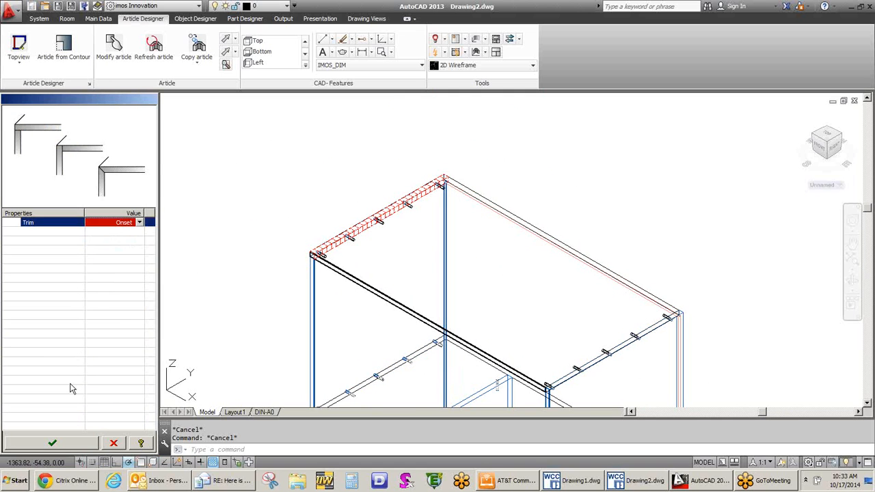
left_click(73, 444)
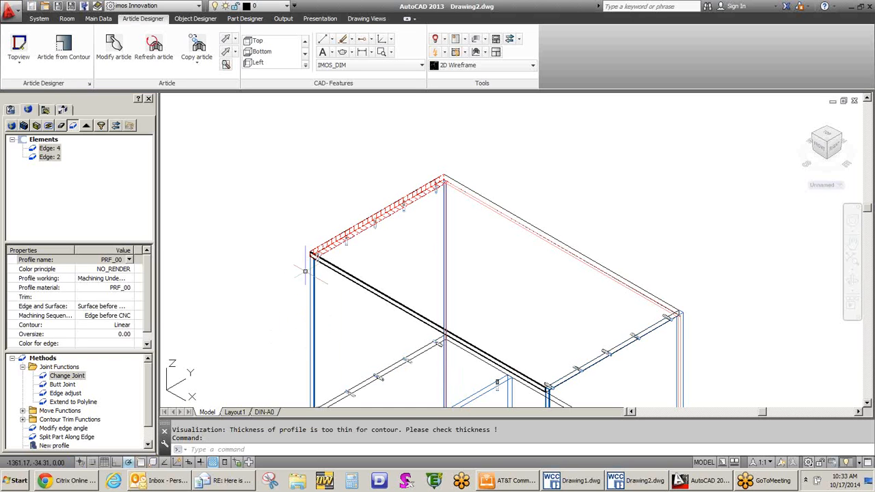
Move the top panel's upper edge by an offset of -2
scroll(319, 250, "up", 2)
scroll(321, 251, "up", 4)
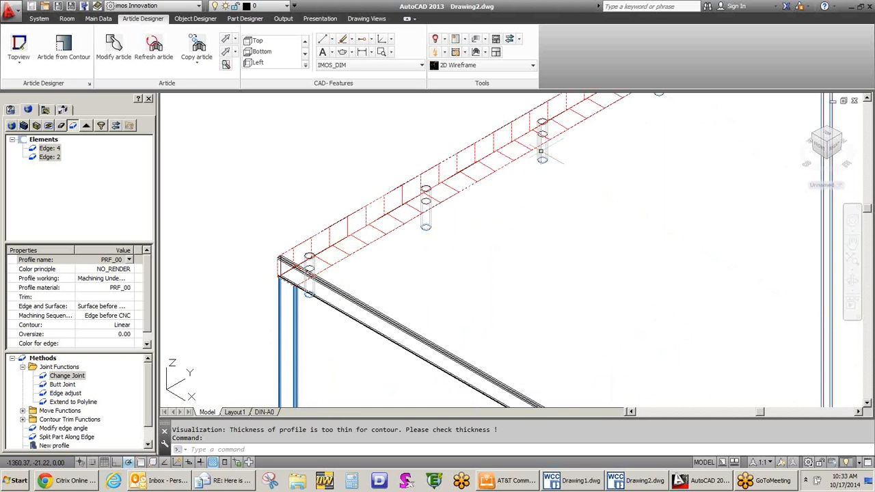
left_click(74, 126)
left_click(338, 223)
right_click(338, 223)
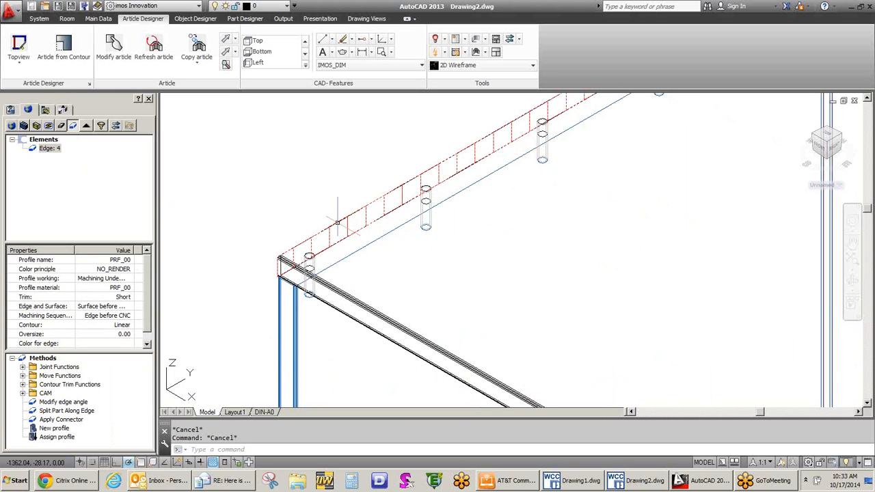
double_click(54, 376)
double_click(55, 385)
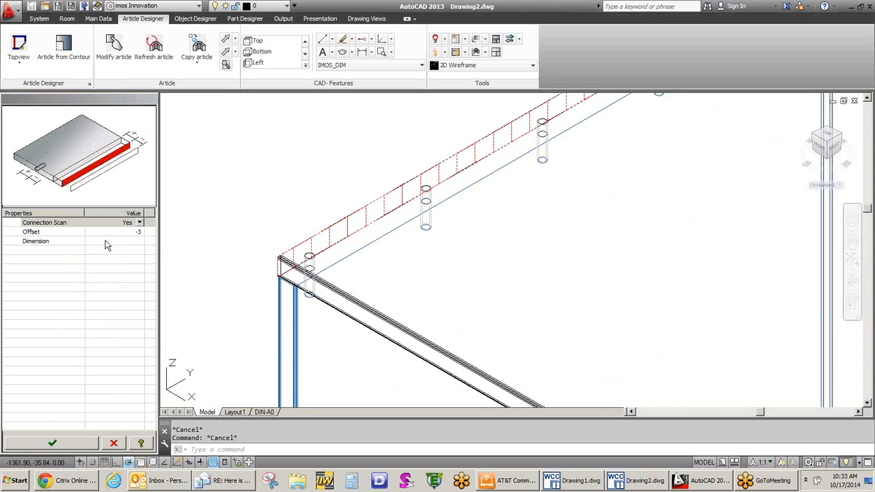
left_click(127, 232)
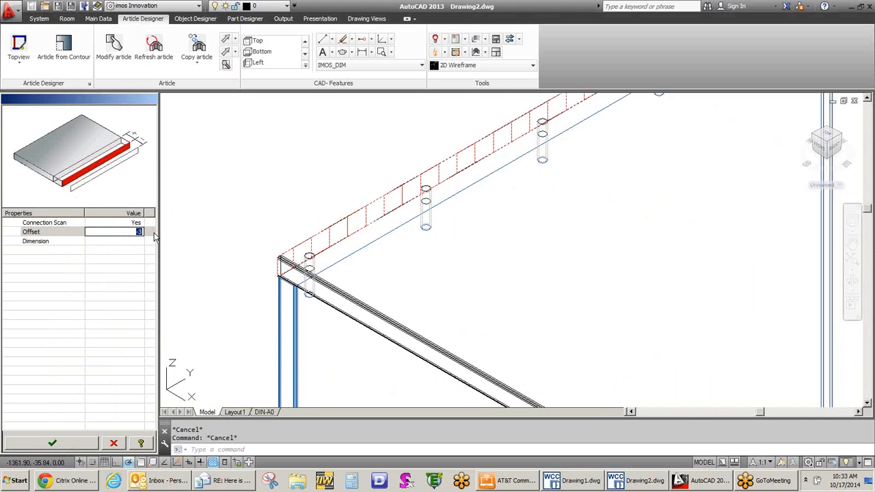
left_click(77, 445)
scroll(447, 311, "down", 3)
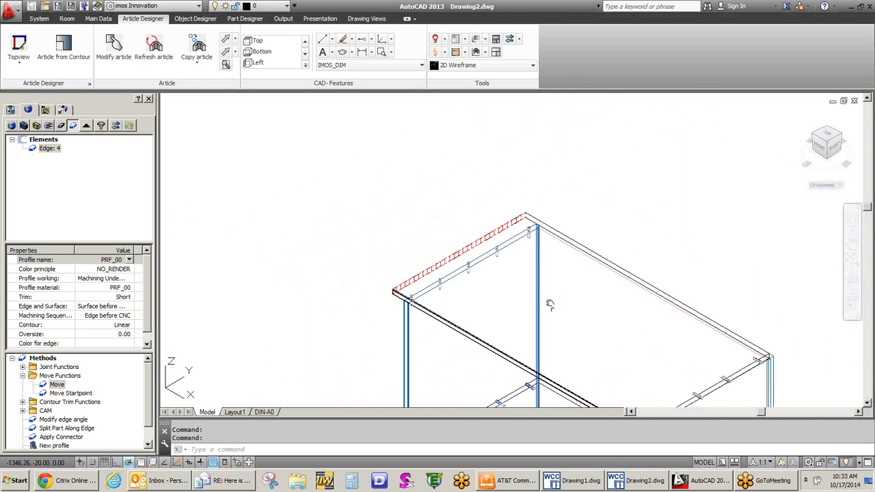
Switch to a top view of the cabinet
middle_click_drag(551, 305, 447, 230)
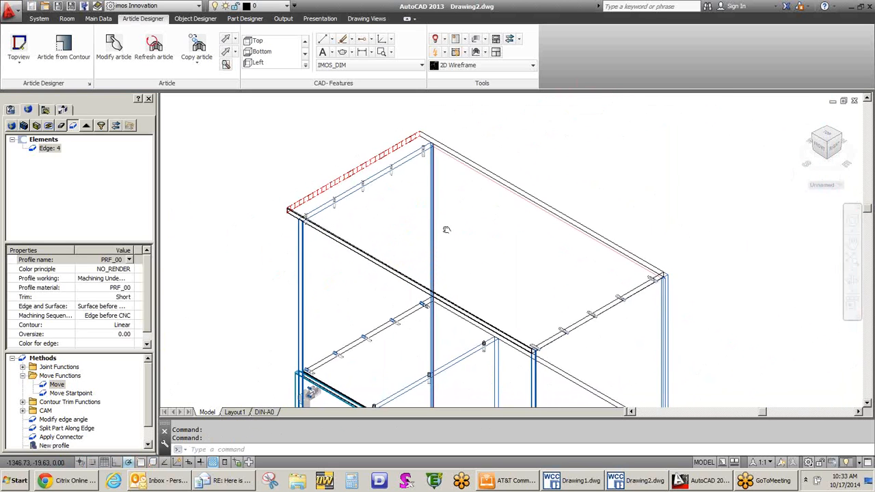
left_click(827, 134)
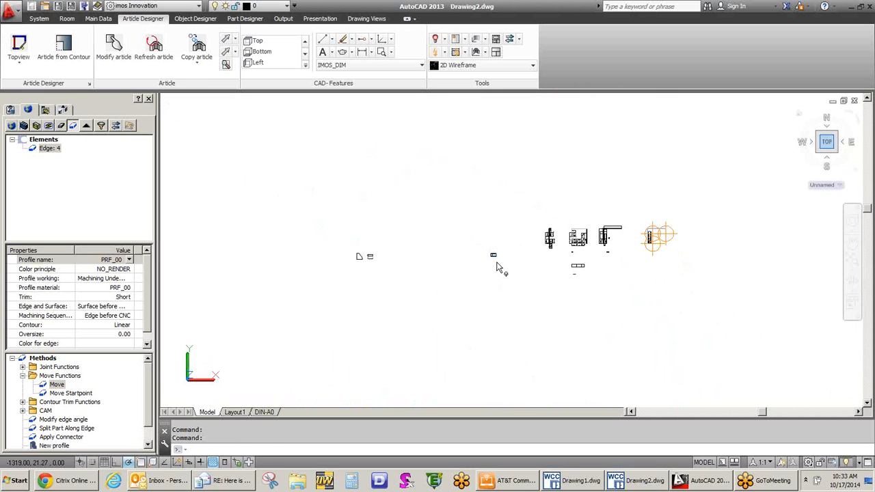
scroll(397, 210, "up", 6)
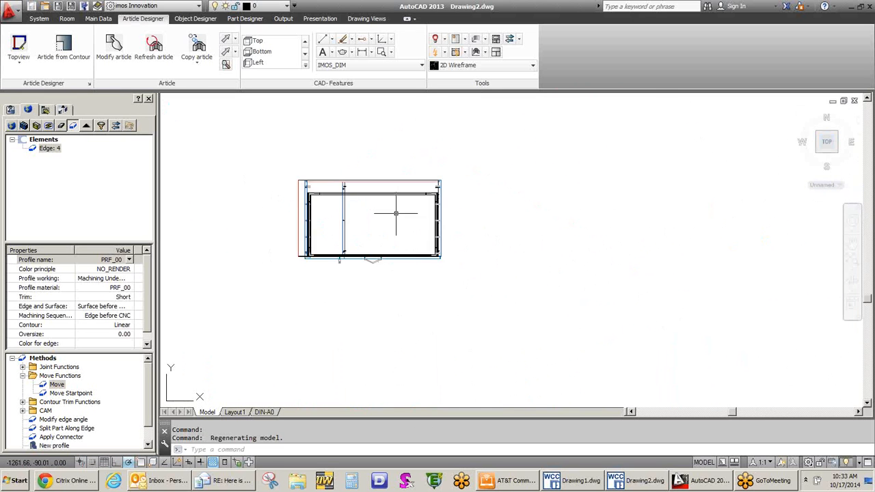
scroll(395, 213, "down", 3)
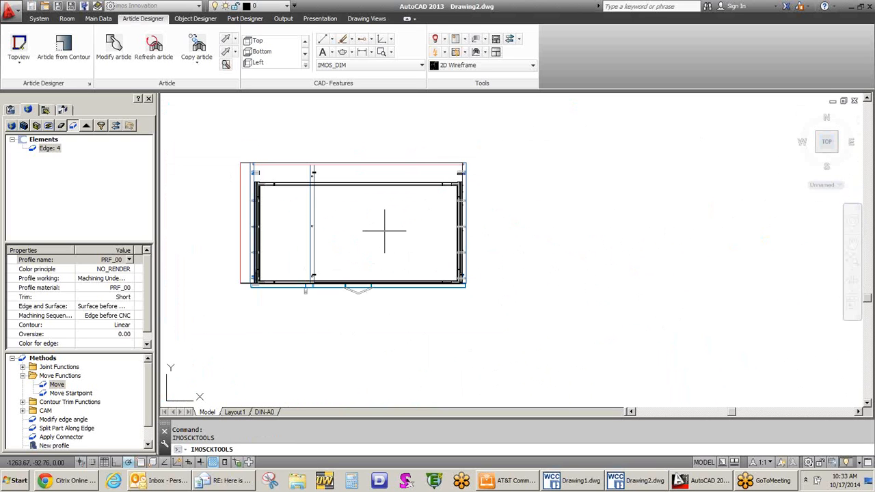
Draw a 5-diameter circle inside the cabinet outline, then return to isometric view
key("Escape")
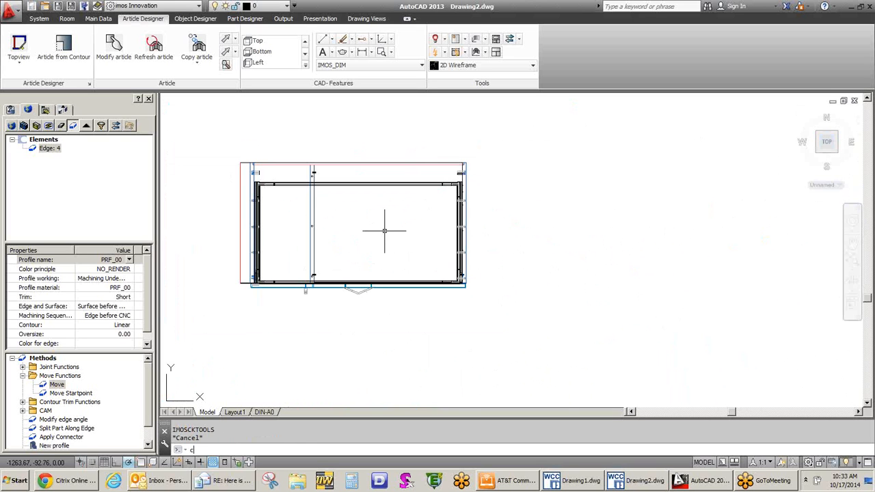
type("c")
key("Return")
left_click(384, 228)
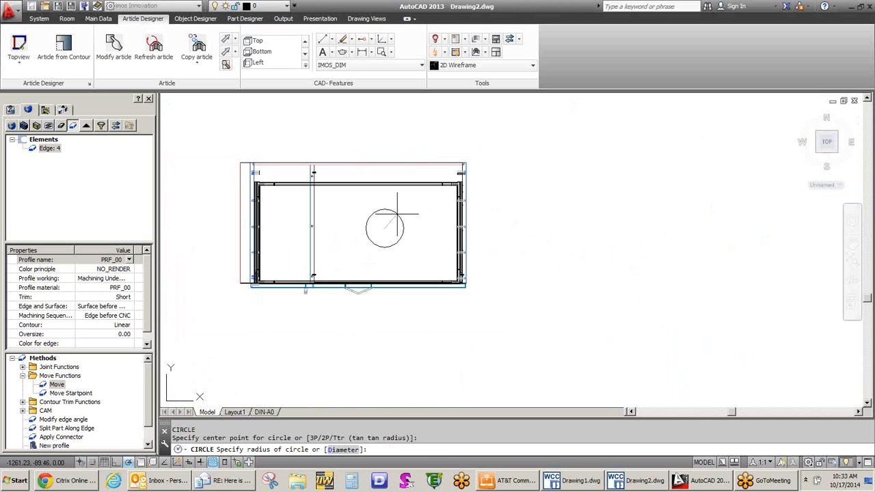
type("d")
key("Return")
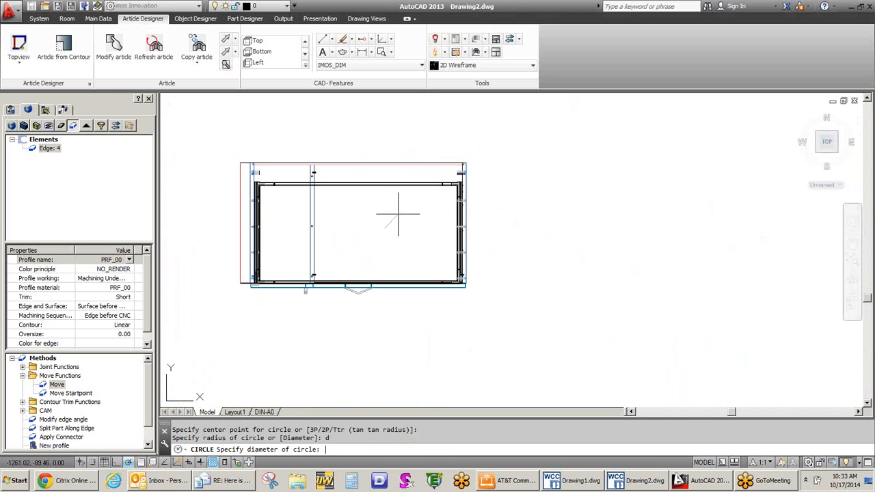
type("5")
key("Return")
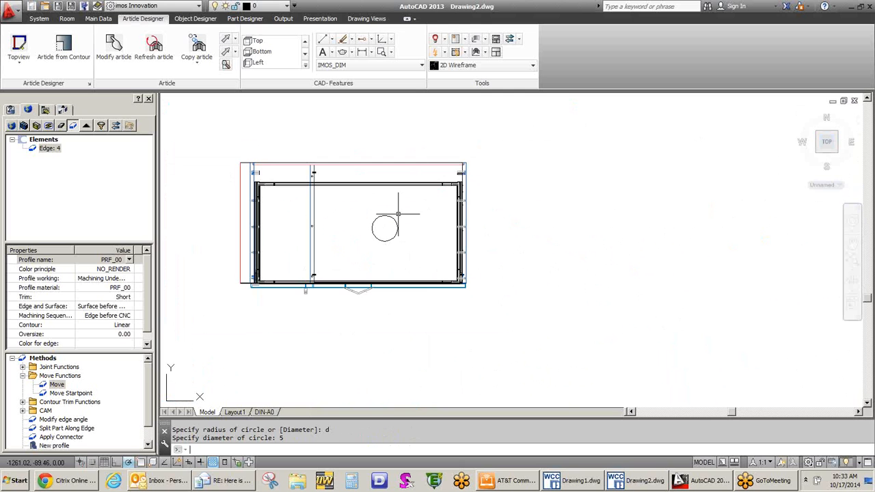
scroll(457, 246, "down", 2)
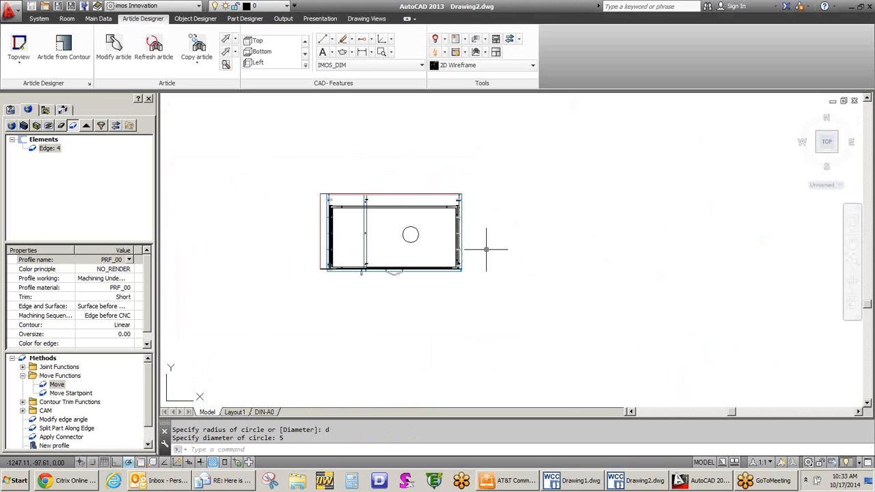
left_click(819, 152)
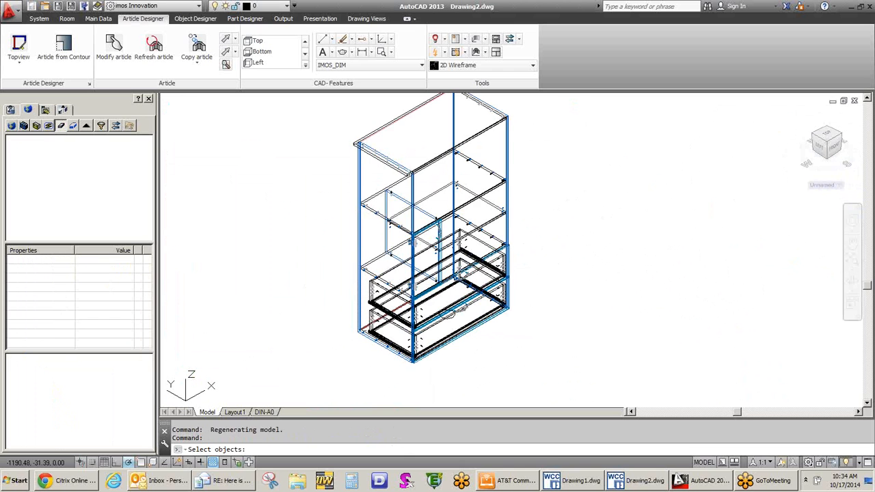
Select the top shelf, both fixed shelves and the adjustable shelf
left_click(479, 133)
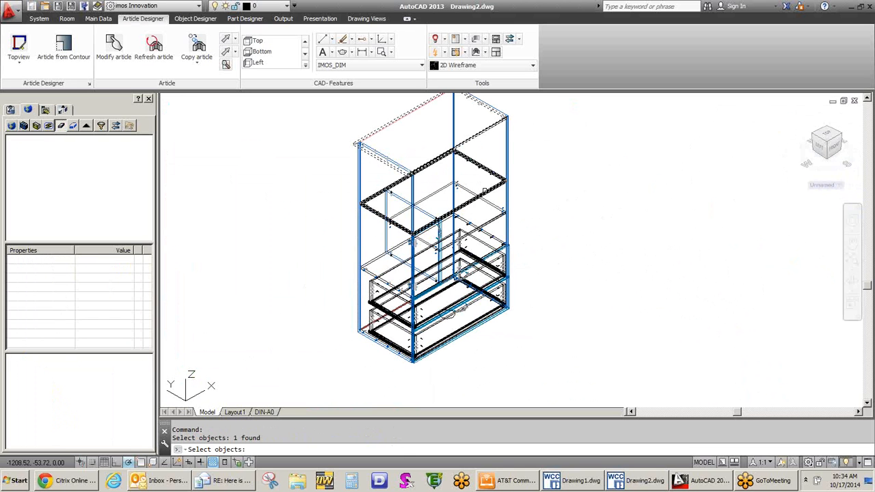
left_click(491, 190)
left_click(477, 228)
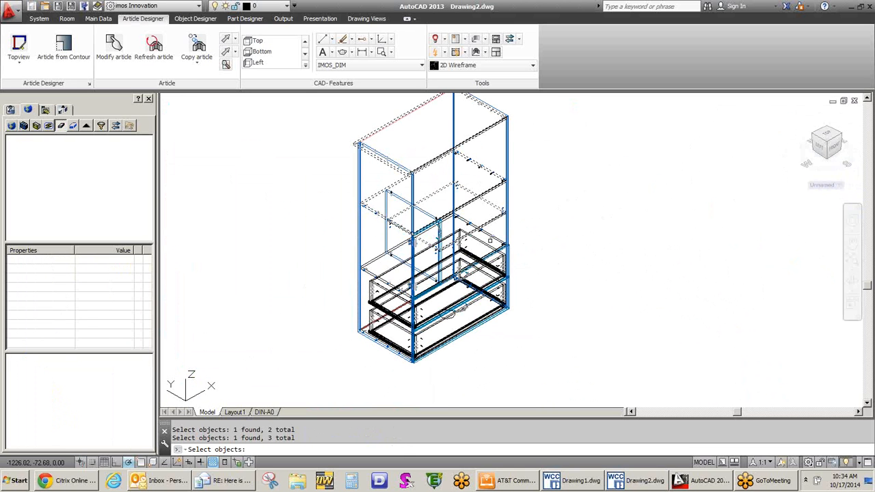
left_click(483, 261)
scroll(507, 232, "up", 5)
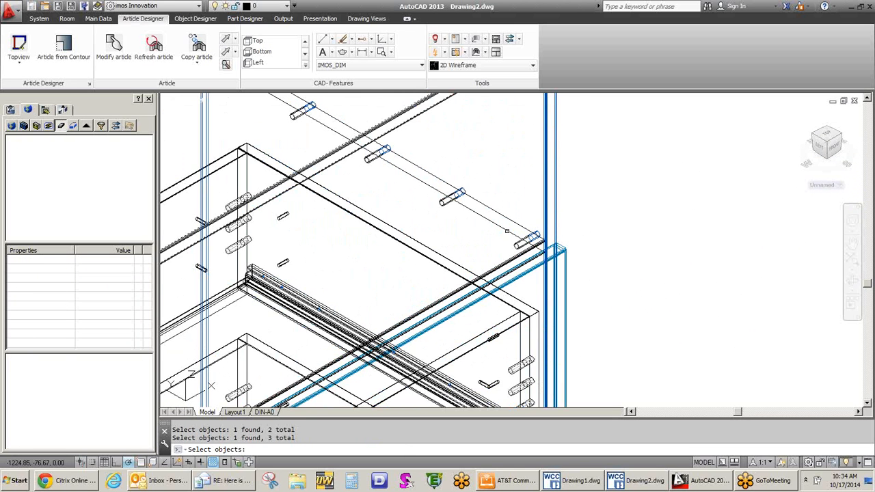
left_click(485, 273)
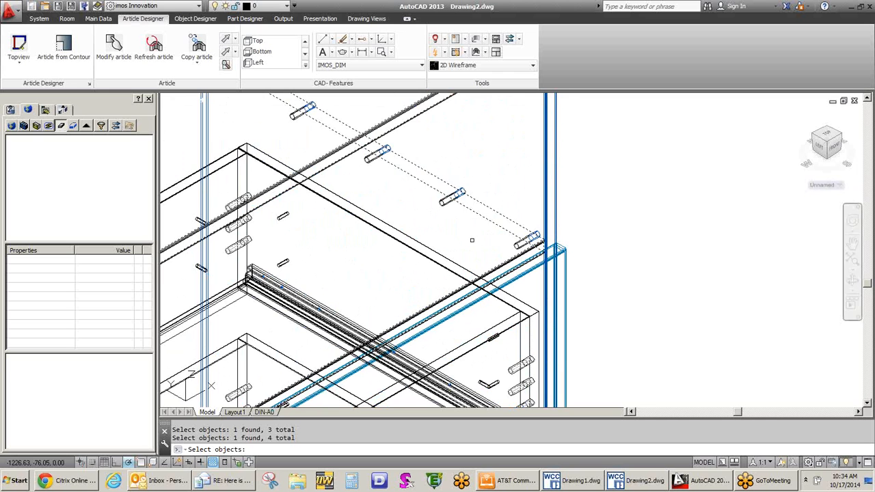
scroll(472, 240, "down", 5)
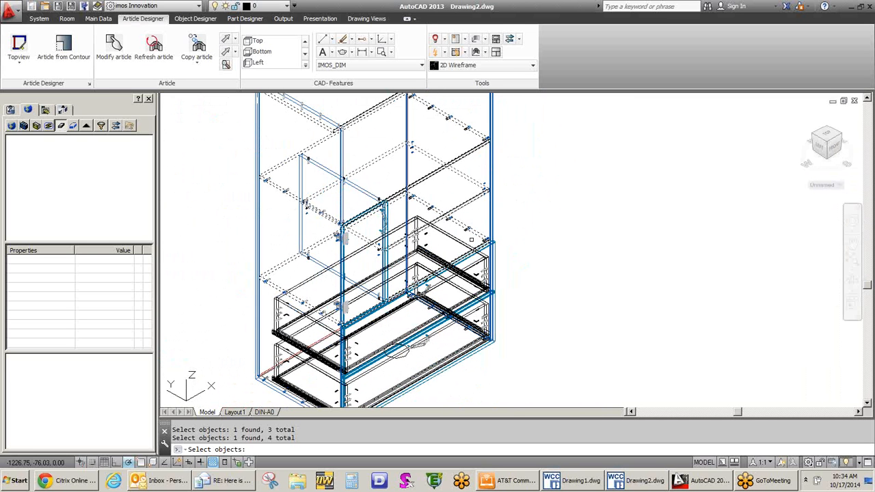
key("Return")
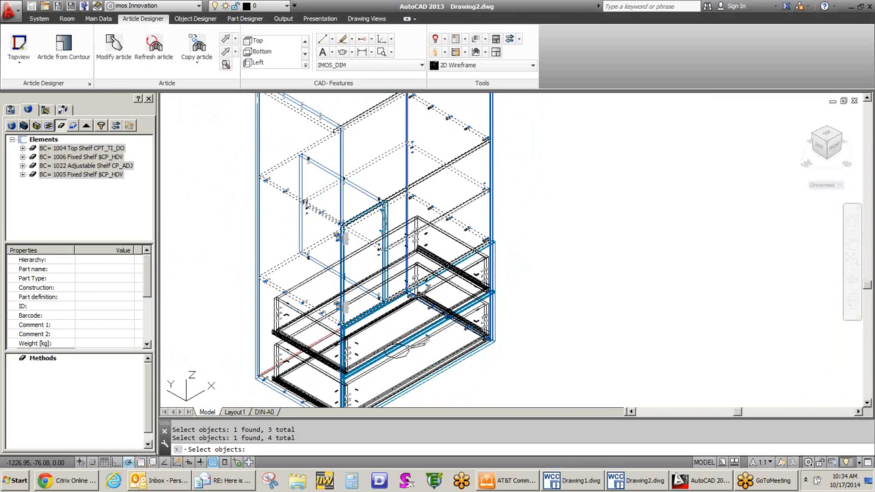
Convert the drawn circle into a through hole in the selected shelves with Circle as Hole
left_click(23, 394)
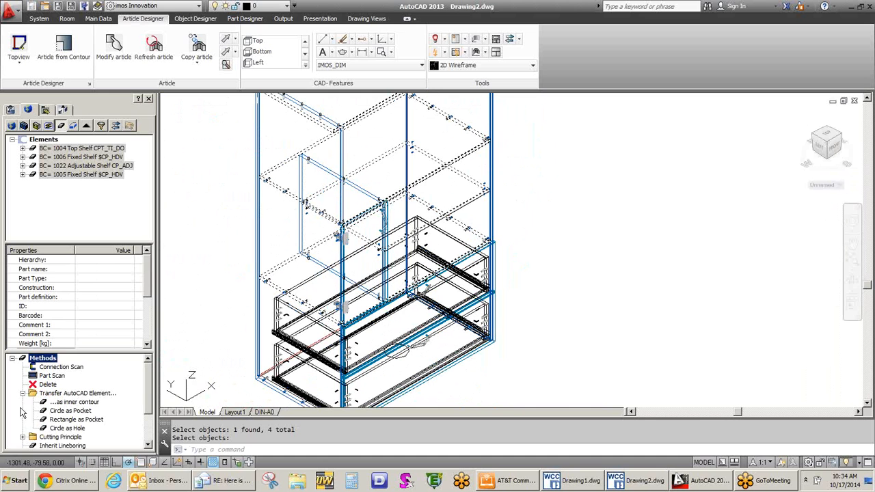
double_click(67, 428)
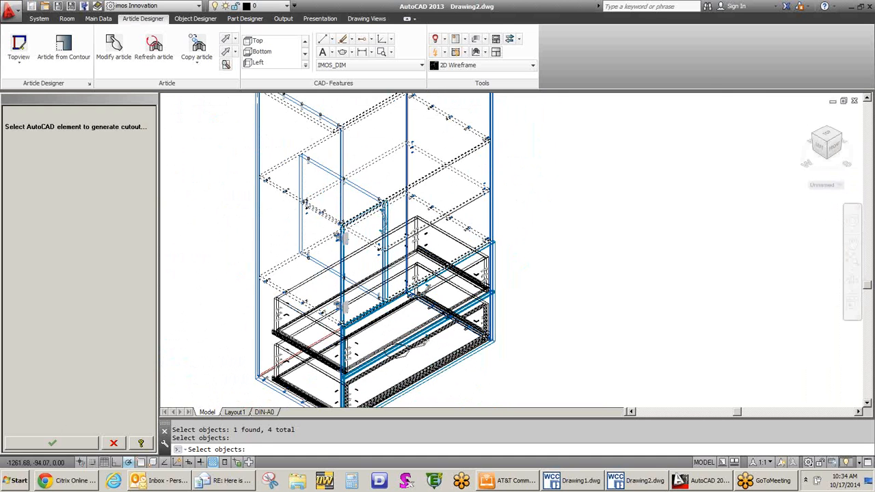
scroll(429, 344, "up", 6)
left_click(403, 366)
key("Return")
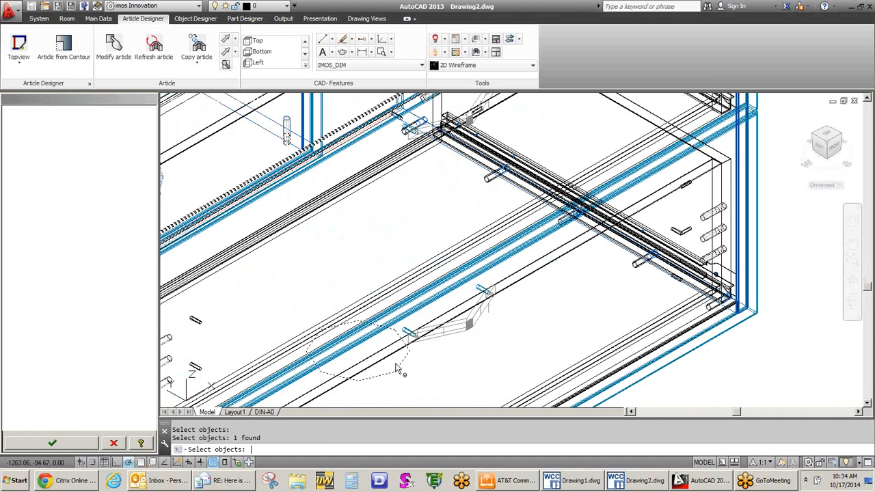
left_click(101, 234)
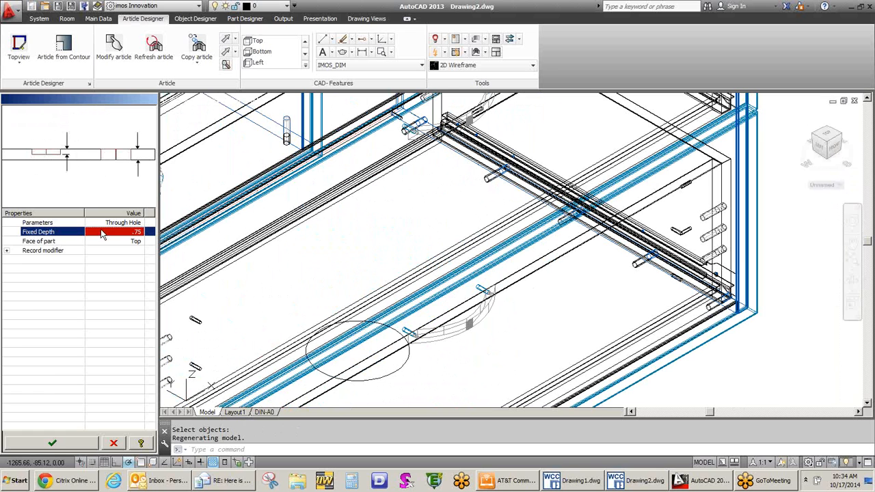
left_click(58, 442)
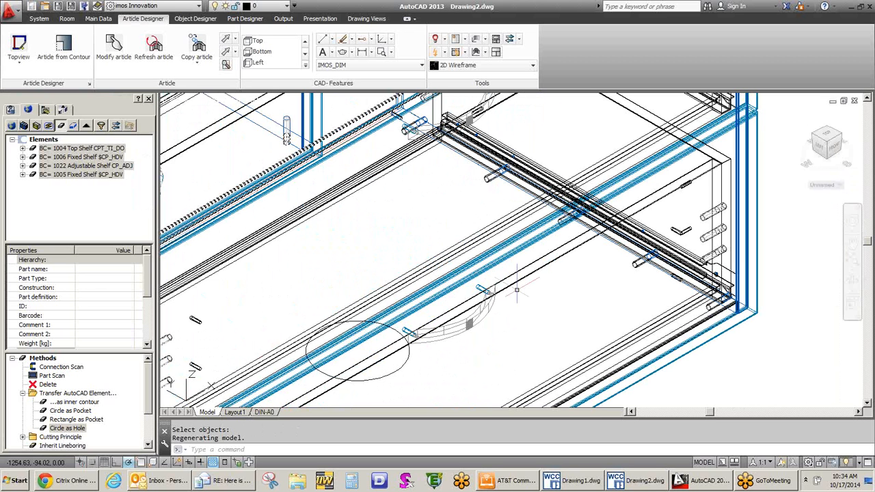
scroll(517, 290, "down", 5)
middle_click_drag(521, 283, 509, 356)
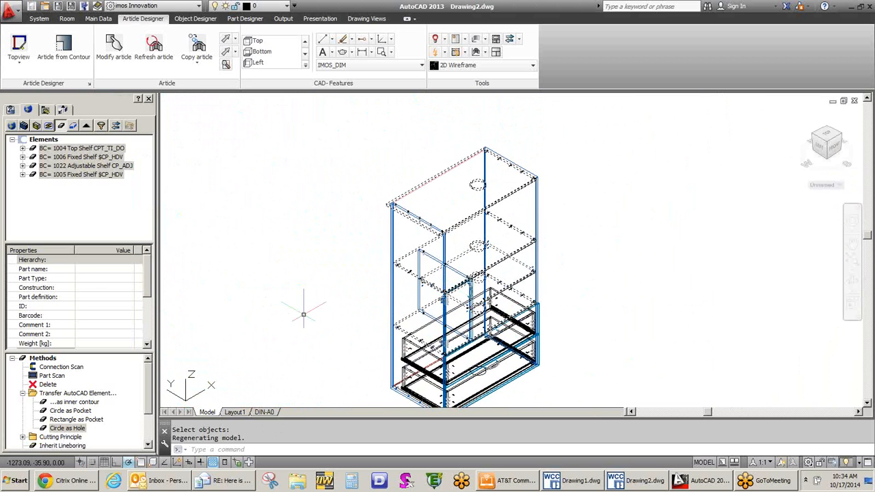
scroll(497, 282, "up", 3)
scroll(417, 232, "down", 3)
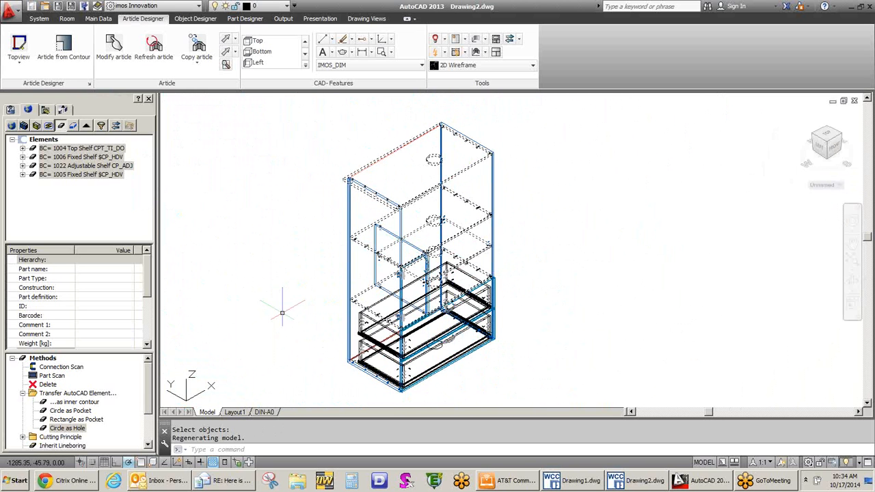
scroll(283, 312, "down", 6)
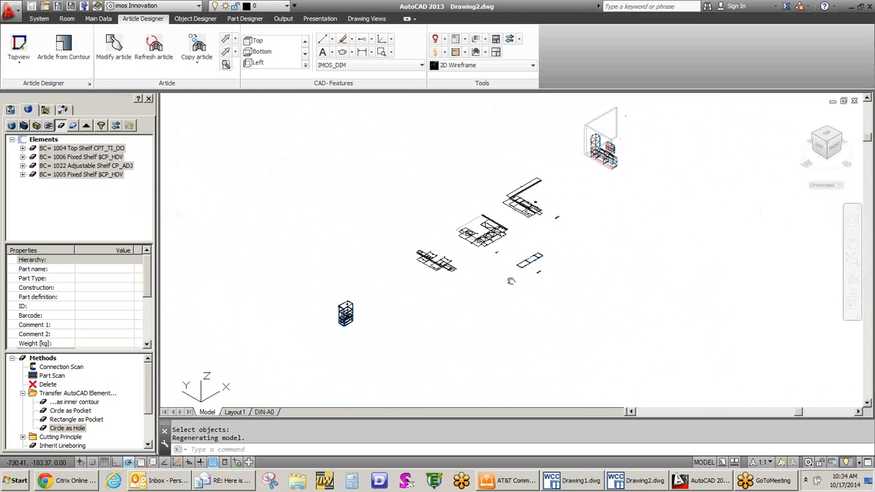
Create a new order drawing with a blank Object Designer article, viewed from the top
left_click(39, 18)
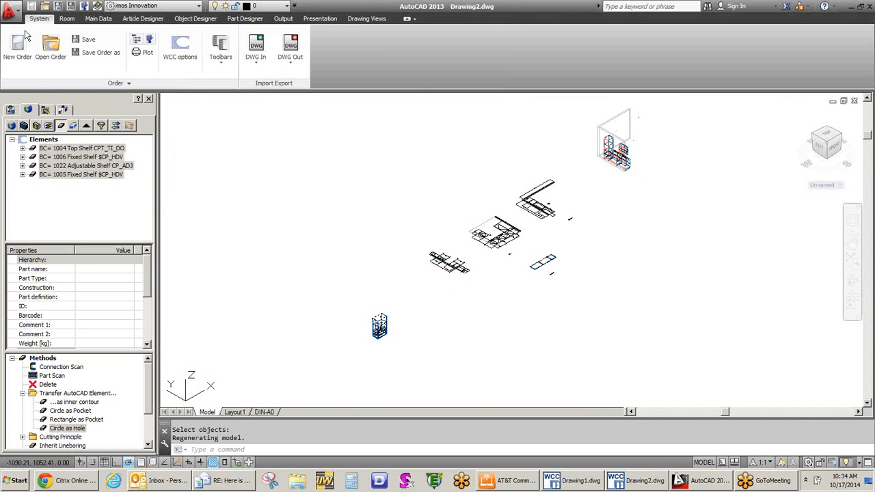
left_click(19, 48)
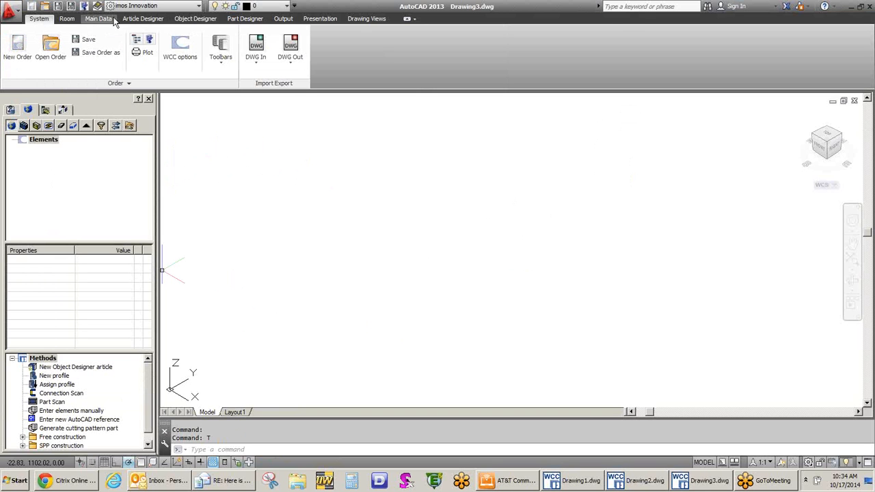
left_click(185, 19)
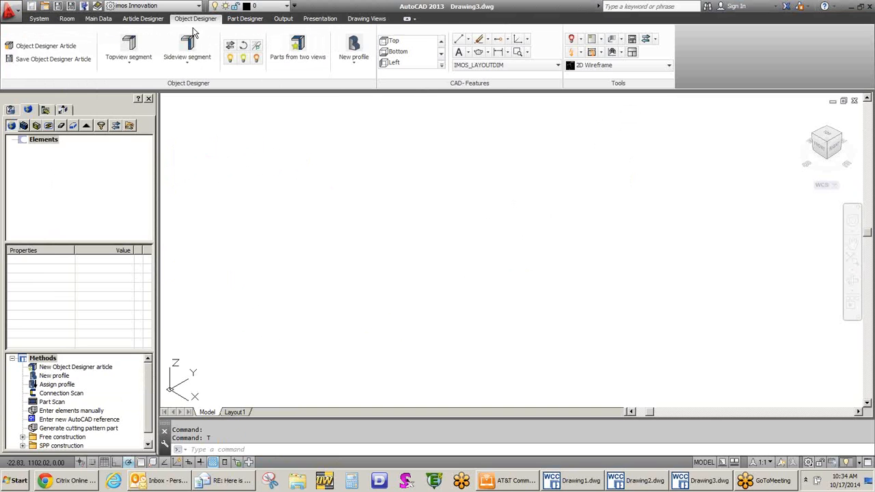
left_click(41, 45)
left_click(830, 137)
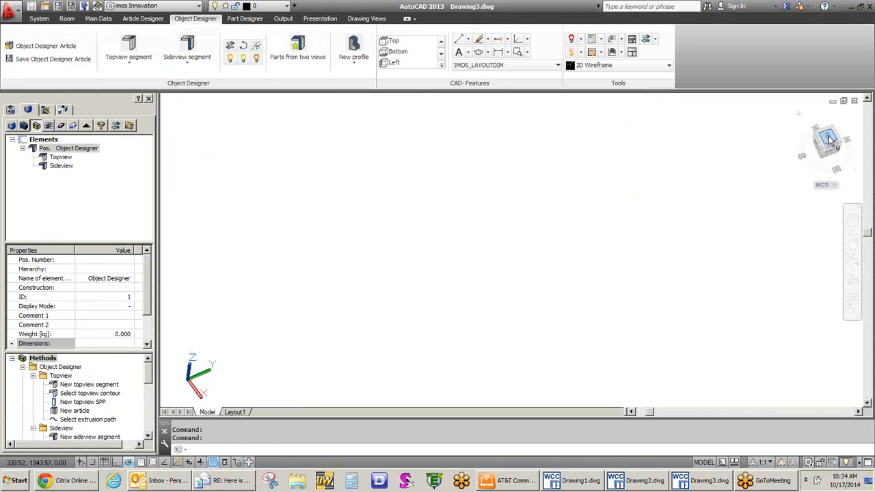
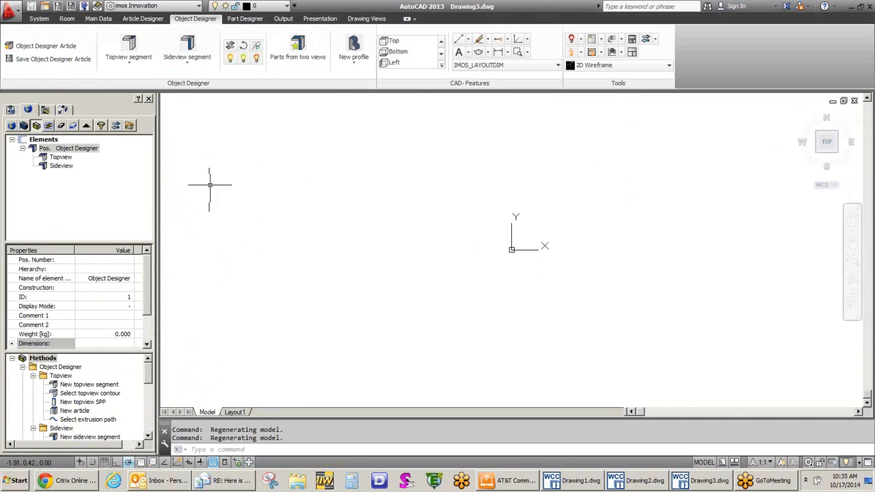
Draw a 34-long side-panel segment in the side view
left_click(198, 69)
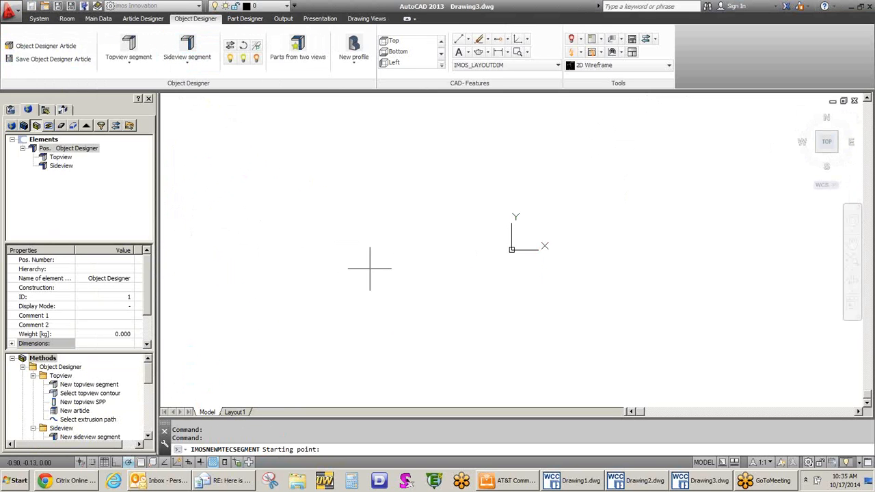
left_click(339, 286)
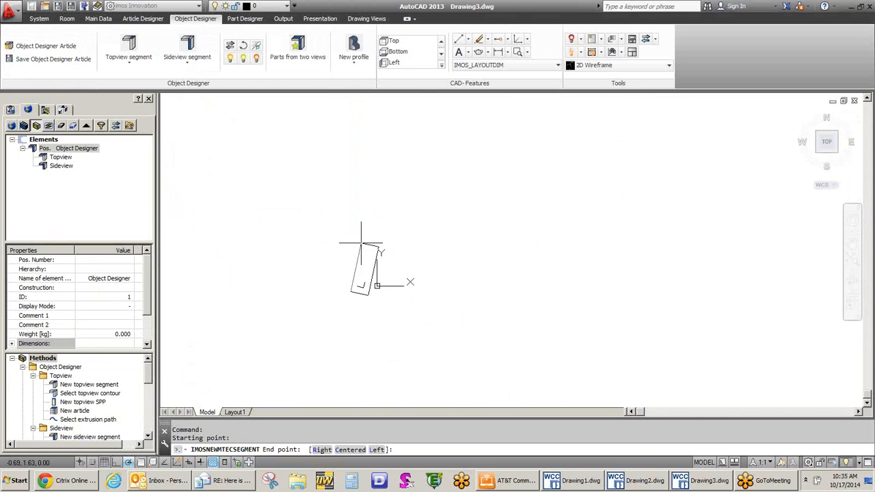
middle_click_drag(355, 192, 356, 252)
scroll(353, 203, "down", 2)
mouse_move(356, 182)
middle_mouse_down()
mouse_move(357, 266)
mouse_move(349, 262)
middle_mouse_up()
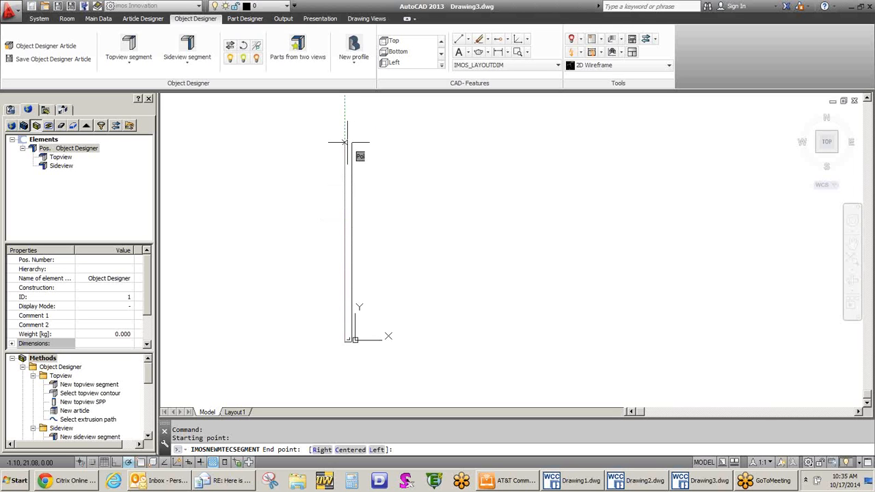
middle_click_drag(344, 133, 349, 177)
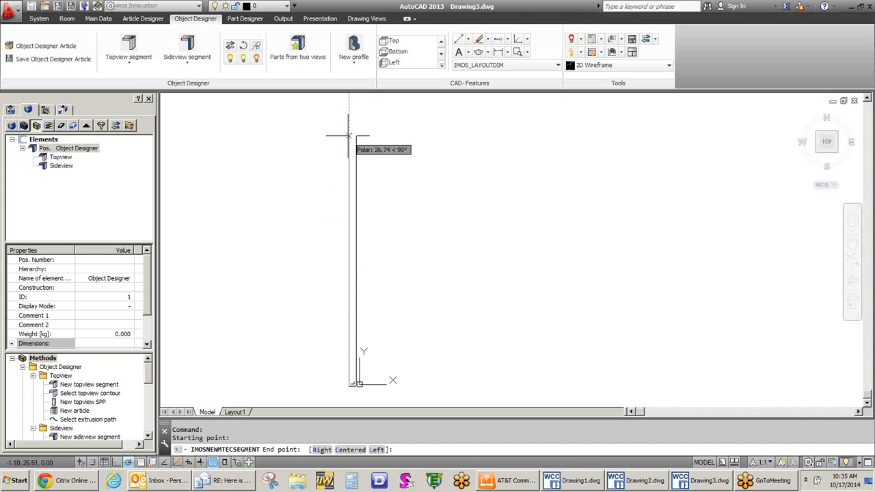
middle_click_drag(352, 137, 351, 168)
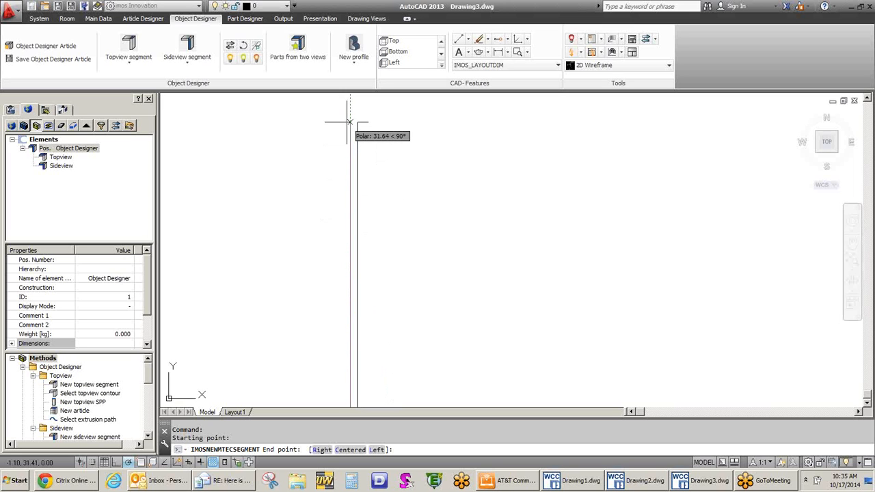
scroll(347, 122, "down", 1)
middle_click_drag(346, 123, 348, 210)
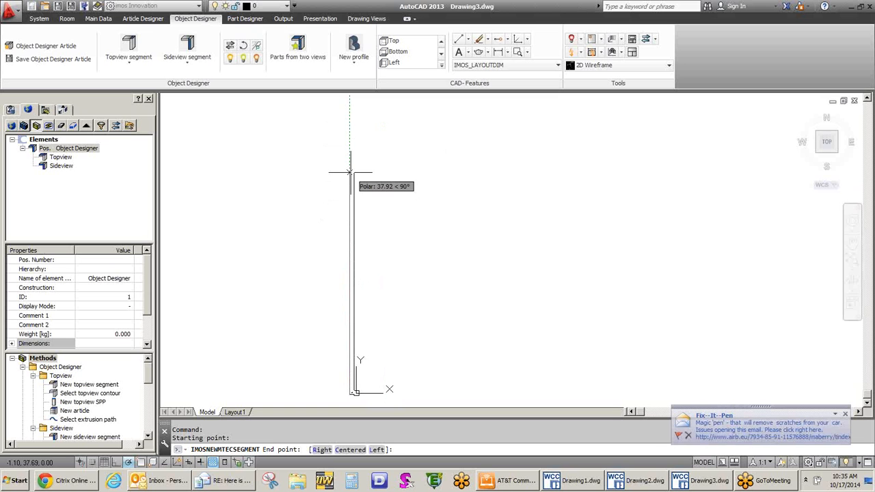
key("Return")
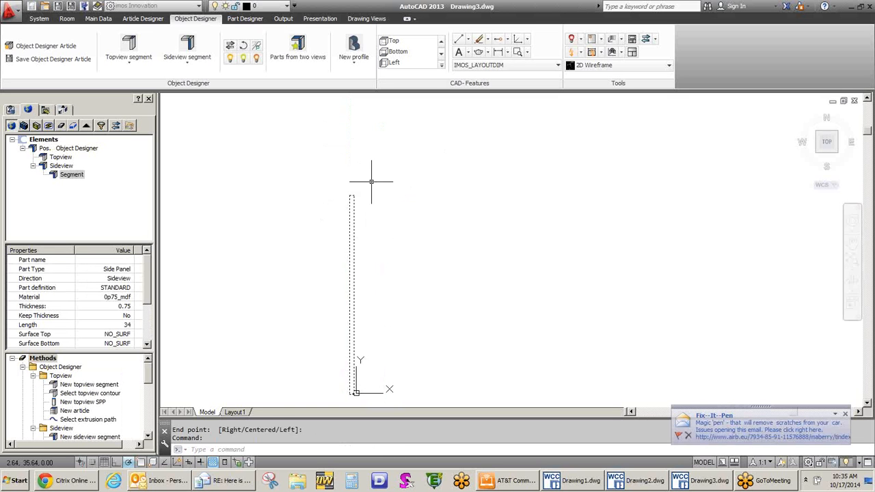
From the panel's top corner, add stepped segments of 2, 2, 2.75 and 10
left_click(186, 46)
scroll(337, 181, "up", 5)
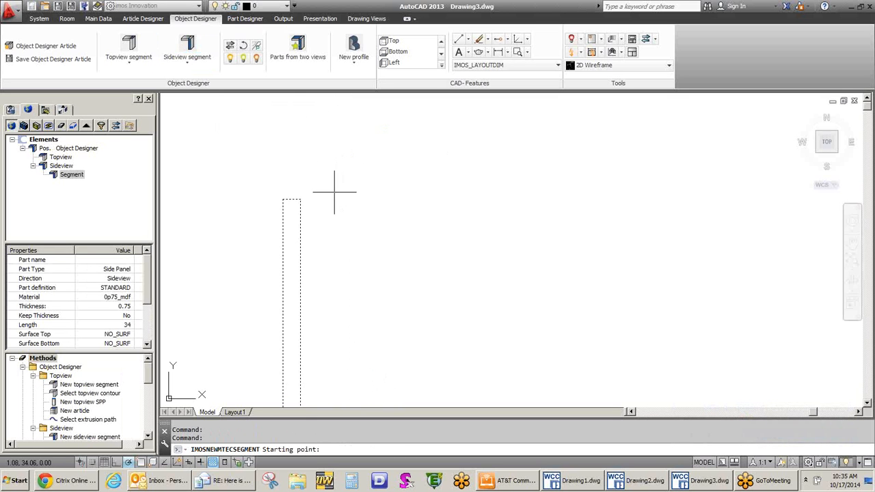
left_click(300, 199)
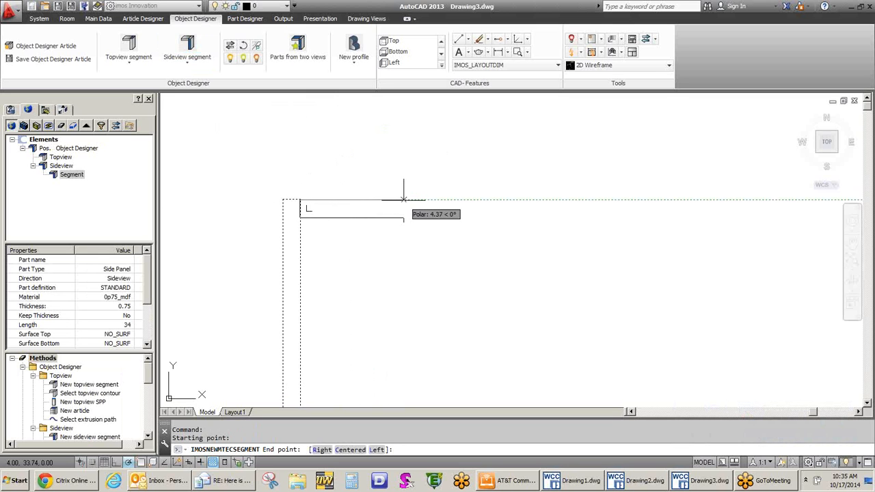
key("Return")
left_click(347, 199)
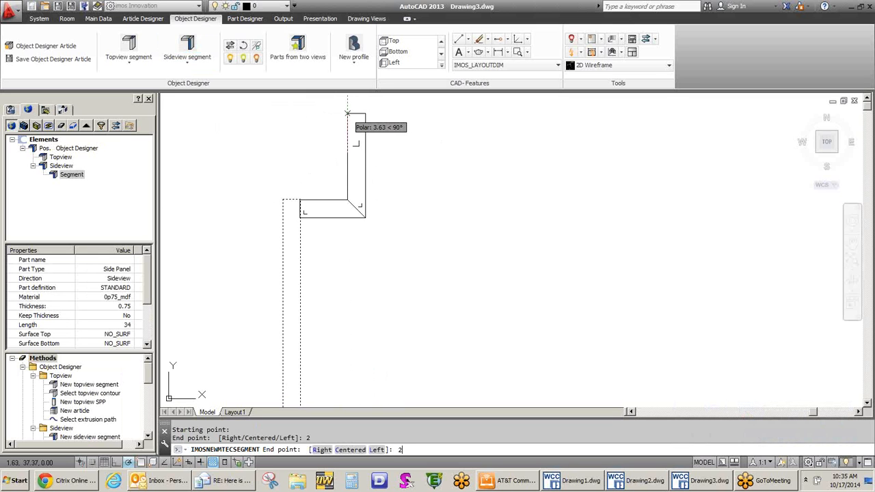
type("2")
key("Return")
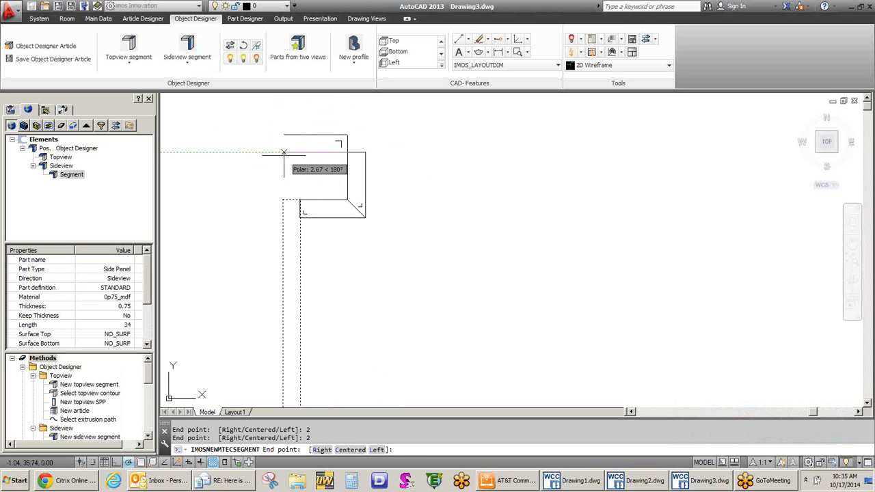
type("2.75")
key("Return")
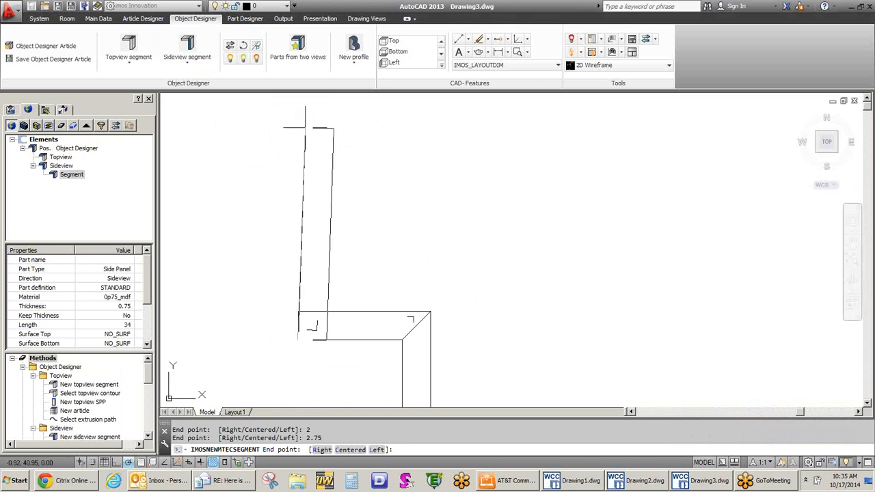
type("10")
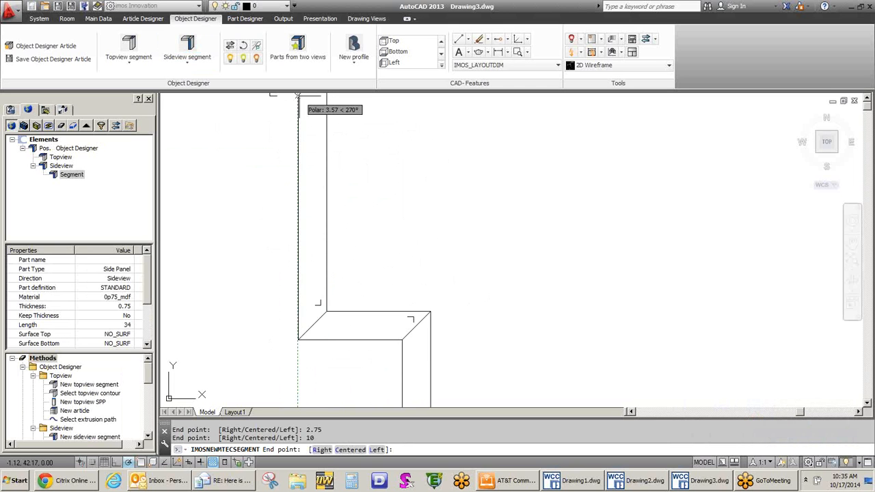
key("Return")
key("Return")
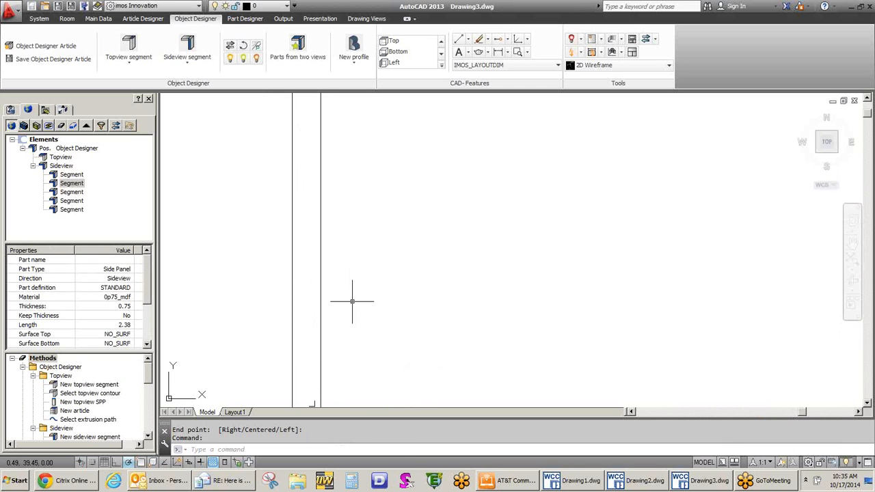
left_click(187, 51)
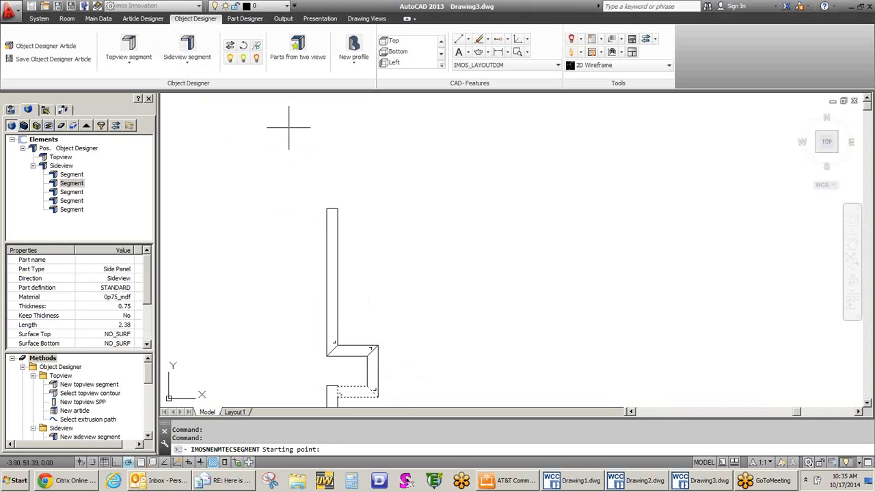
key("Escape")
left_click(196, 44)
key("Escape")
left_click(187, 45)
scroll(339, 210, "up", 5)
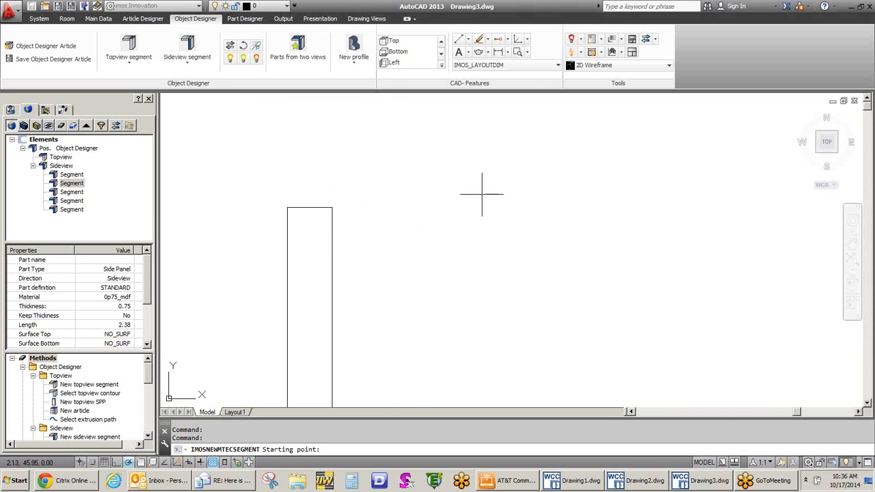
mouse_move(326, 209)
middle_mouse_down()
mouse_move(444, 205)
mouse_move(451, 176)
middle_mouse_up()
key("Escape")
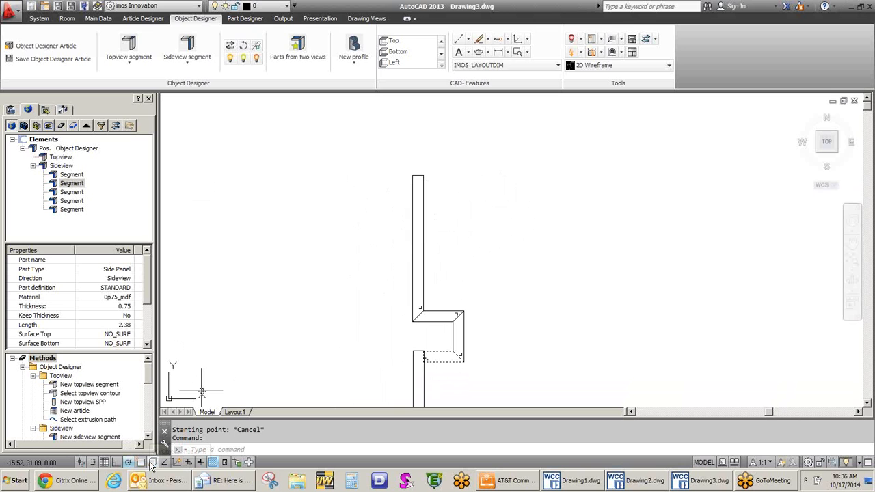
right_click(152, 463)
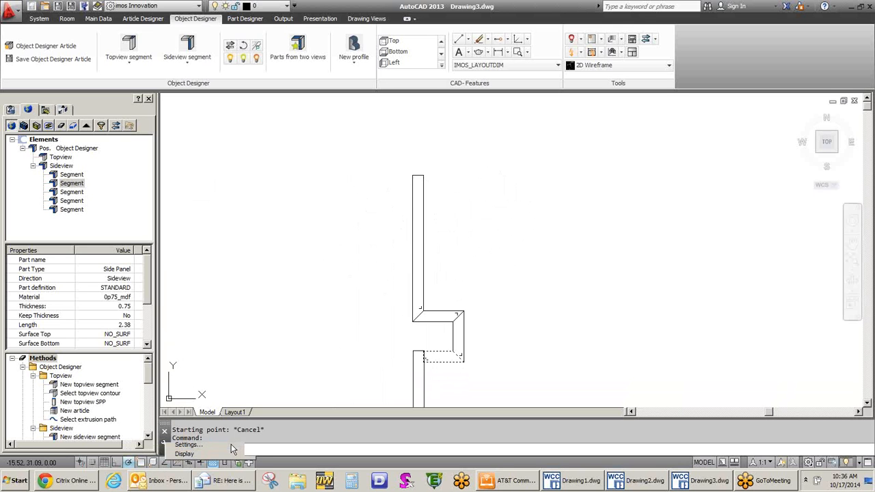
left_click(235, 449)
left_click(453, 346)
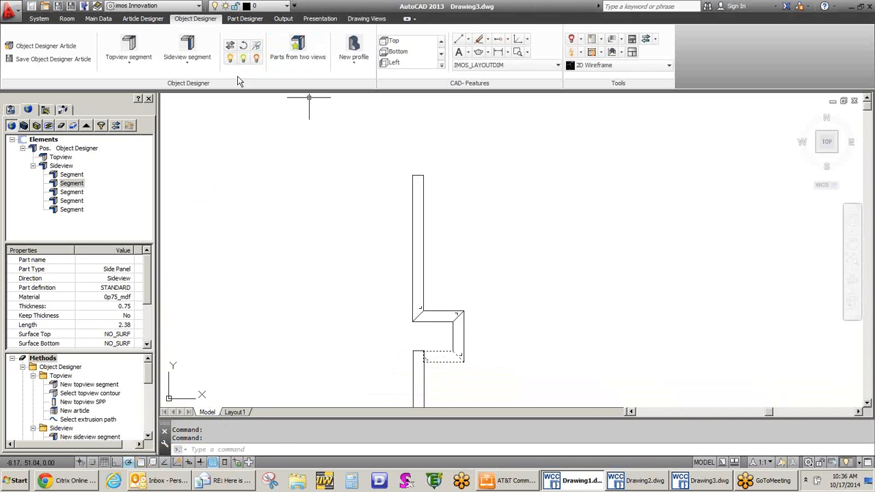
left_click(189, 46)
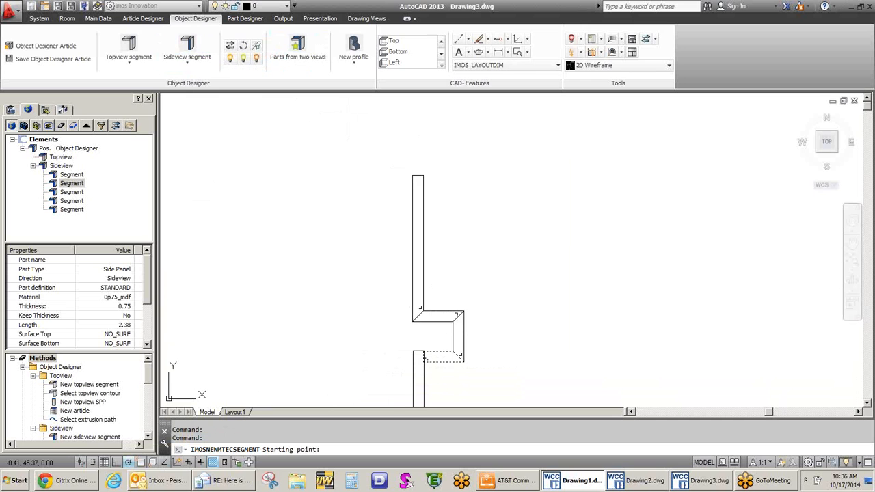
scroll(424, 174, "up", 3)
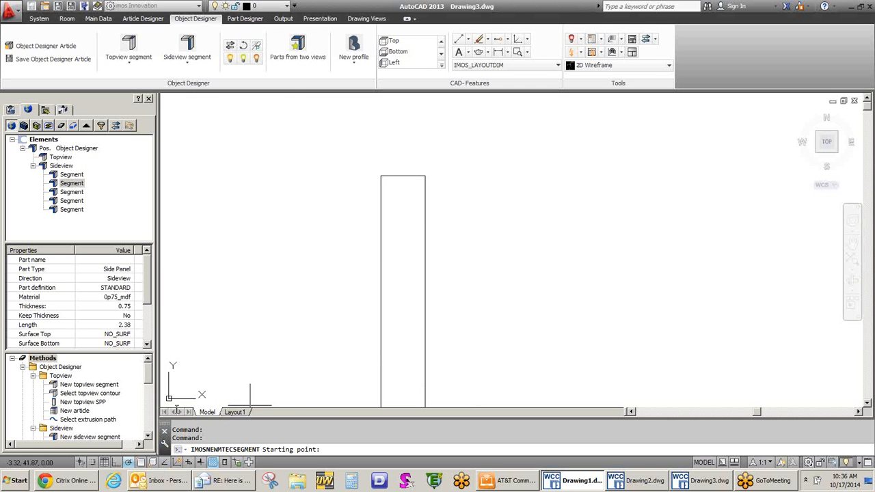
scroll(257, 327, "down", 3)
middle_click_drag(297, 303, 372, 181)
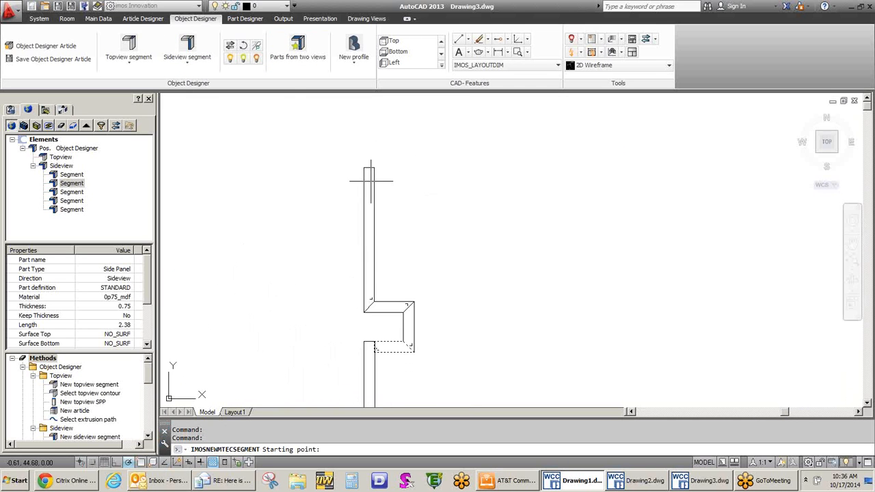
left_click(78, 150)
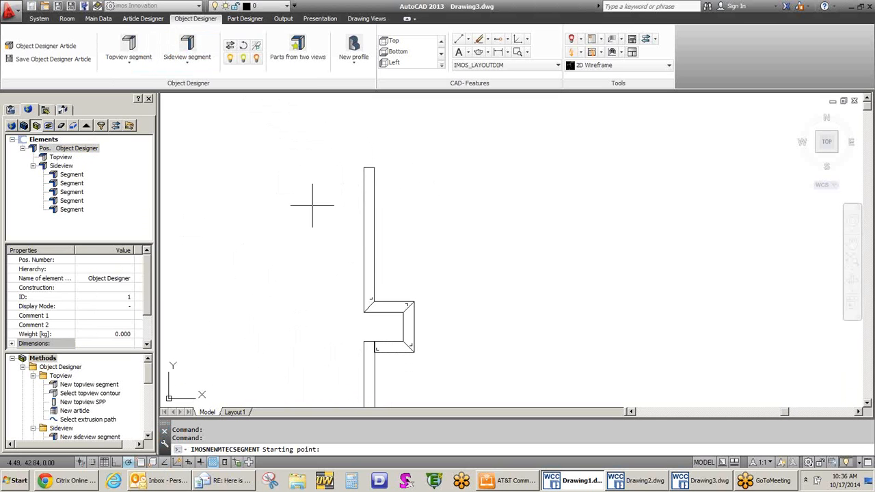
scroll(385, 168, "up", 4)
scroll(322, 217, "up", 5)
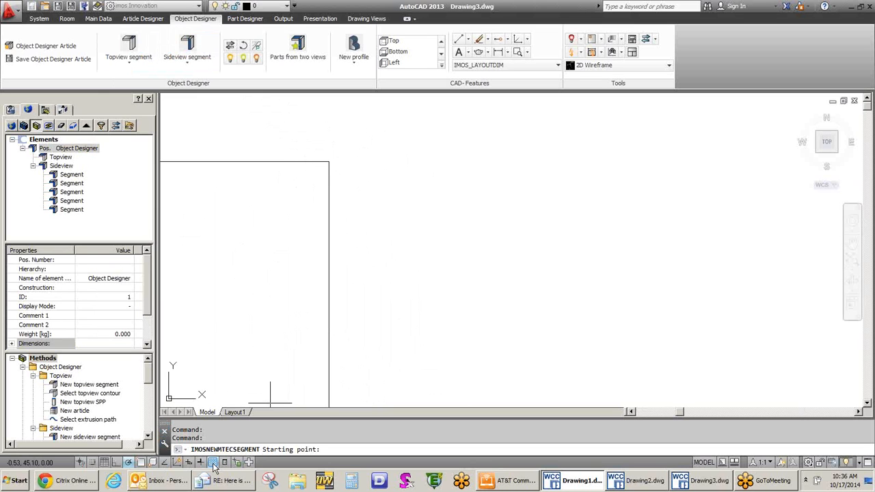
Enable all 3D object snap modes with Select All, then restart the Sideview segment command
left_click(152, 463)
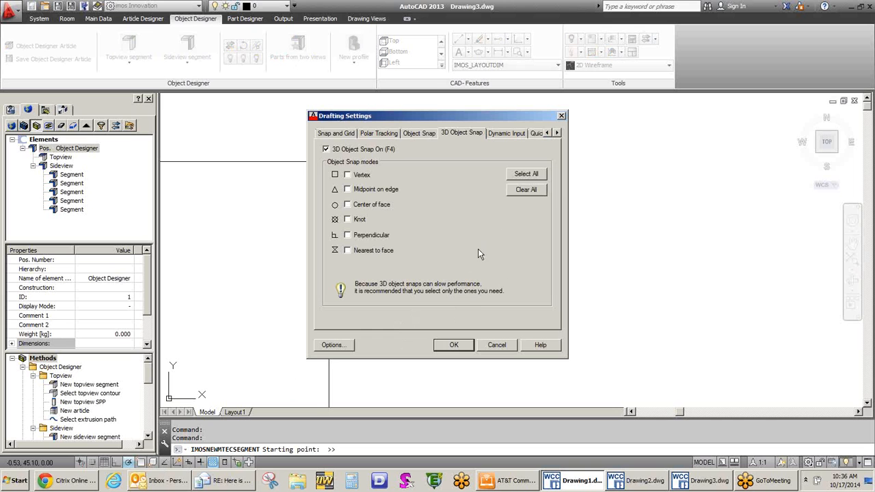
left_click(527, 175)
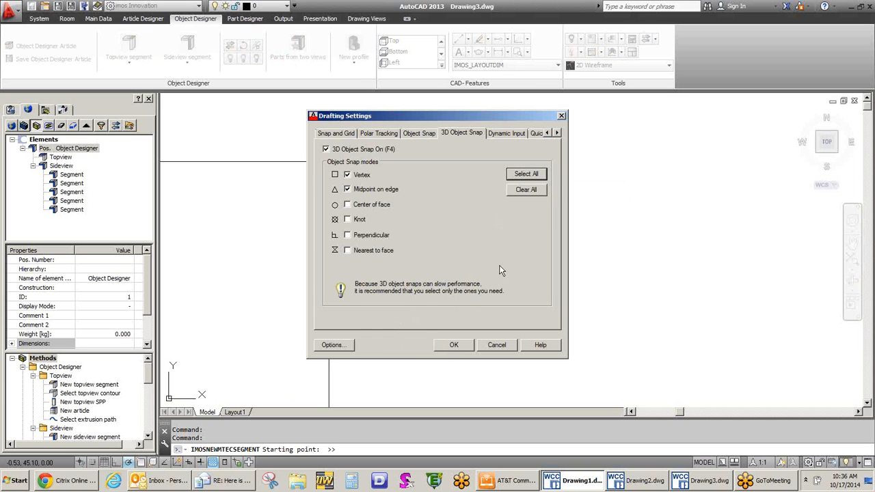
left_click(455, 345)
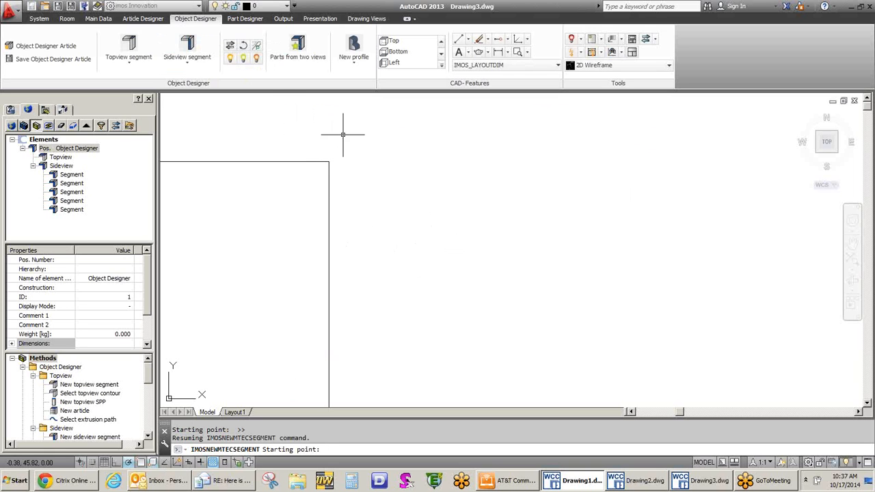
key("Escape")
left_click(207, 53)
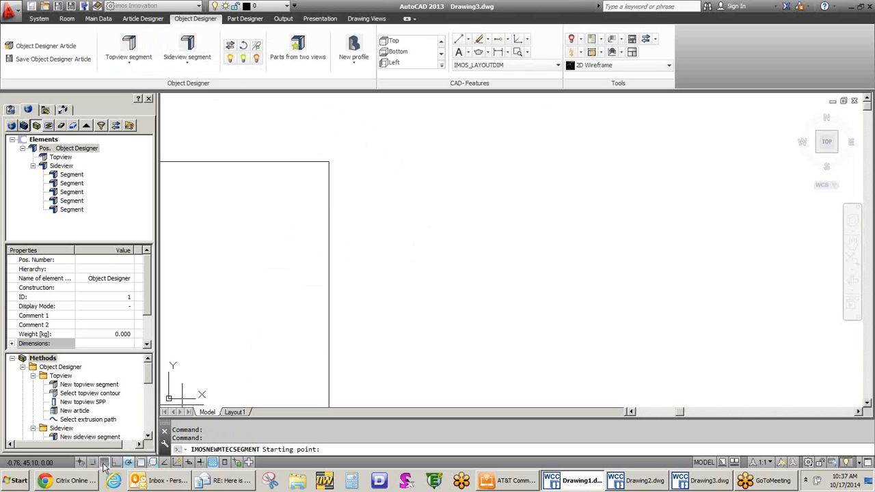
With corner snapping on, draw an 8-long segment from the rectangle's corner
left_click(141, 463)
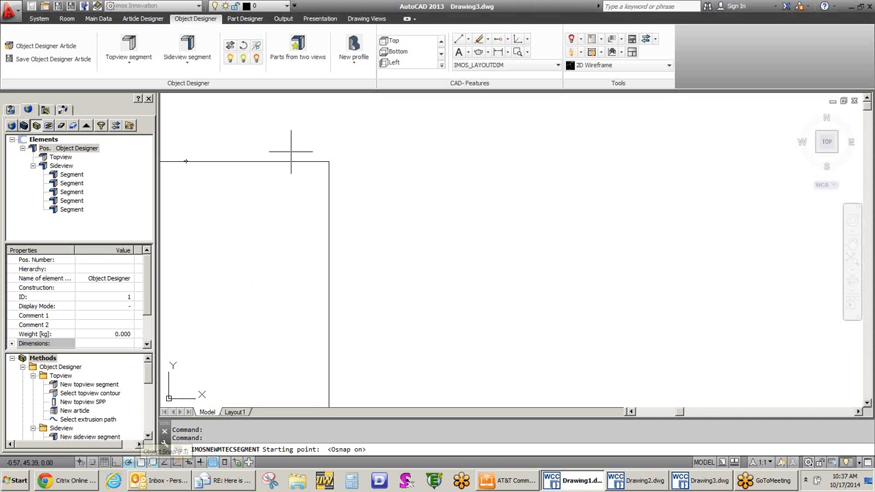
left_click(329, 162)
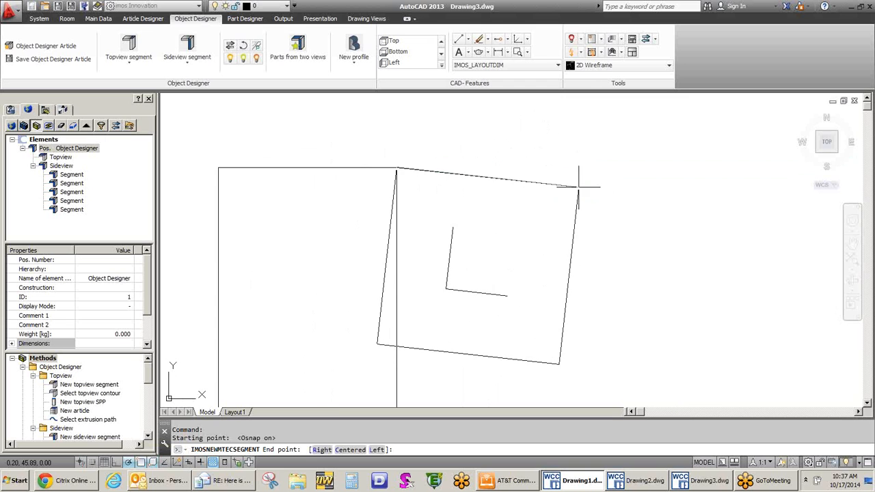
scroll(585, 193, "down", 2)
scroll(588, 195, "down", 5)
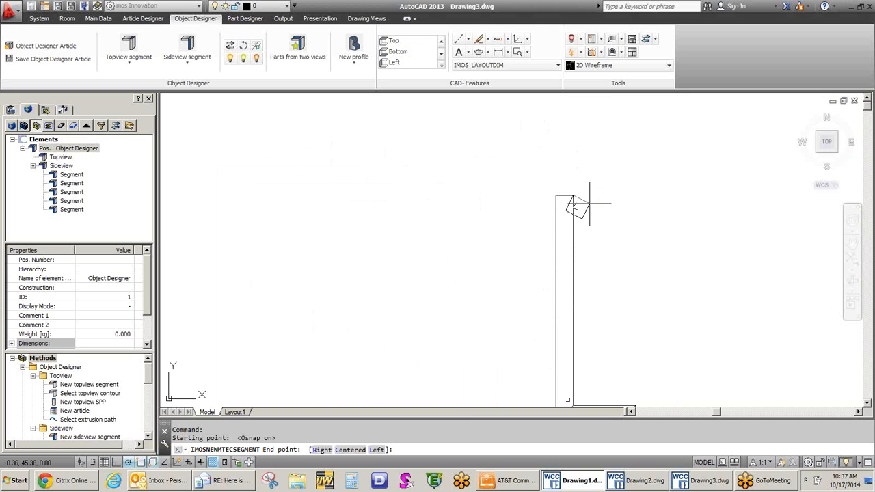
middle_click_drag(793, 203, 571, 176)
type("8")
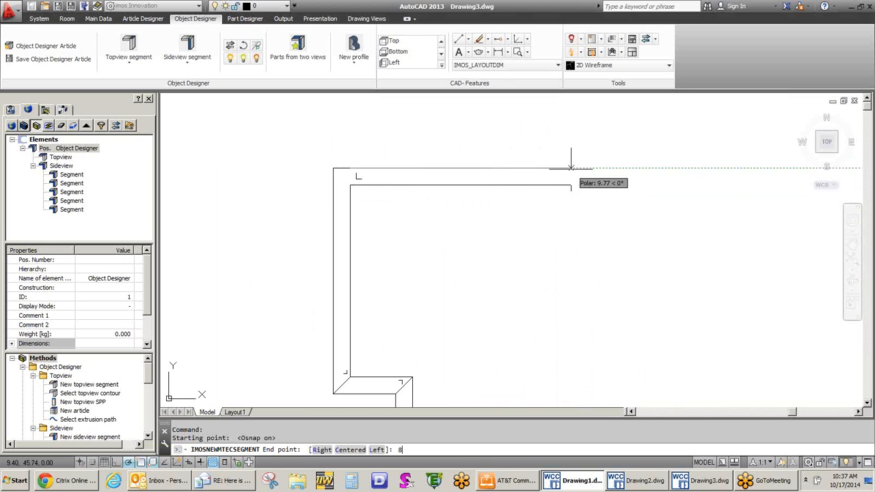
key("Return")
key("Return")
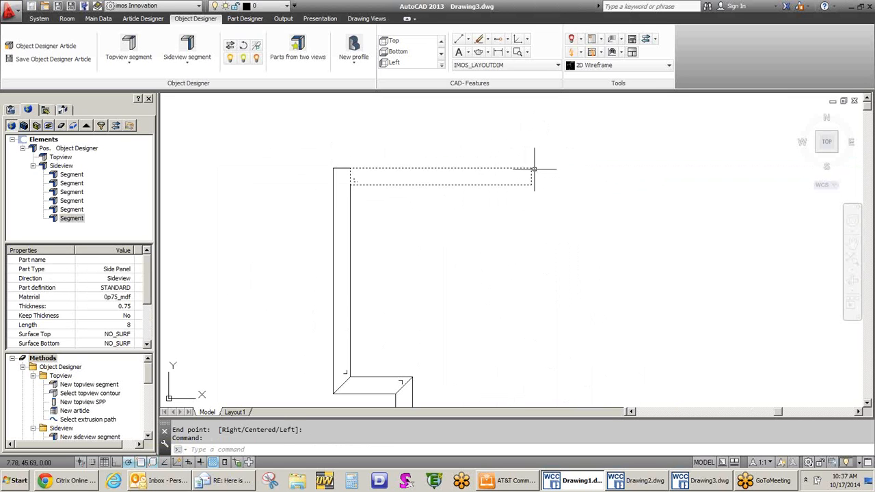
key("Return")
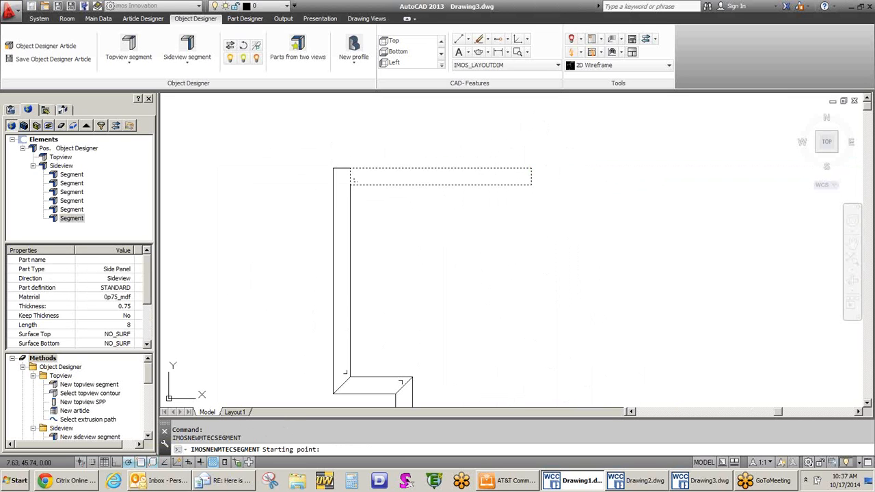
Start a segment at the top panel's right end, flipped with R, Ortho on, 20 long
left_click(533, 168)
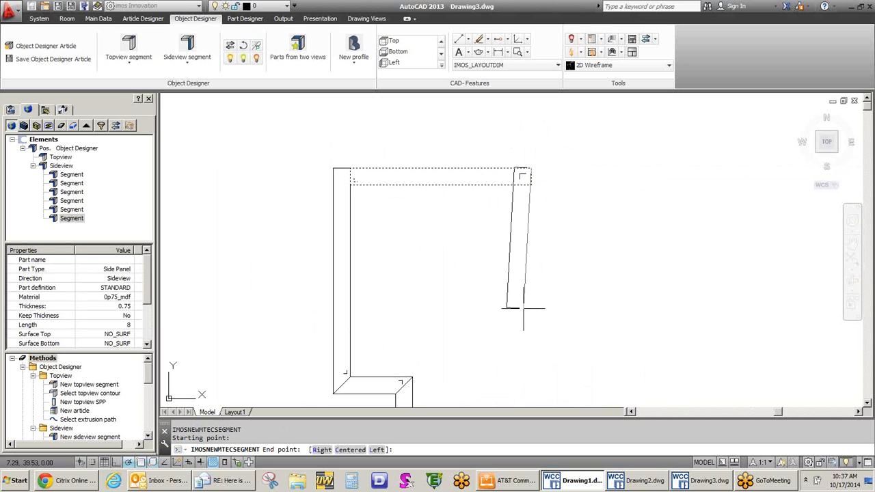
type("r")
key("Return")
middle_click_drag(518, 322, 462, 193)
key("F8")
scroll(502, 354, "down", 3)
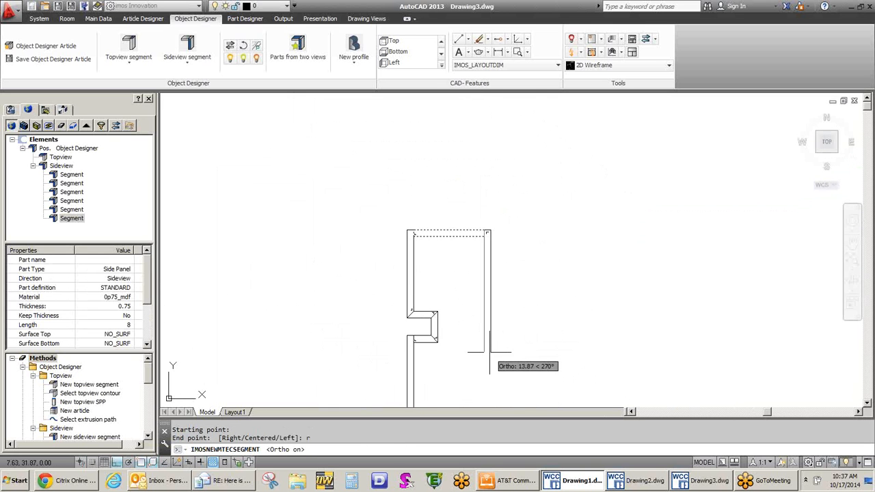
middle_click_drag(503, 355, 493, 259)
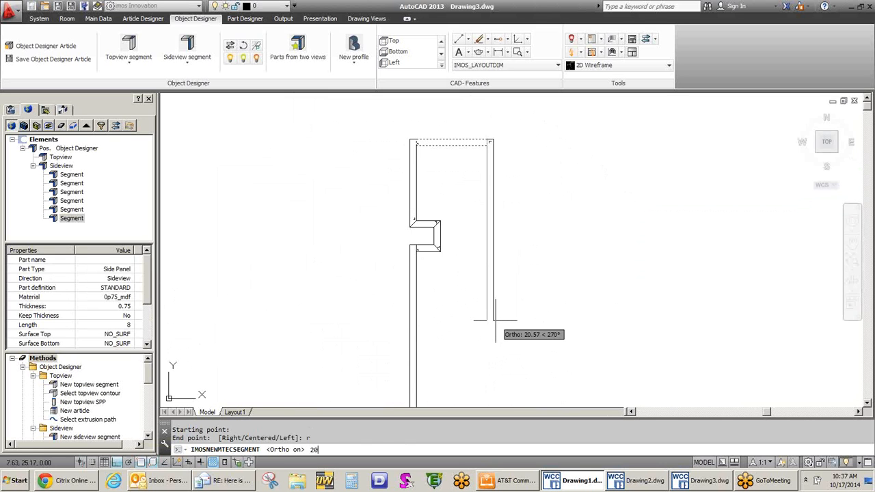
key("Return")
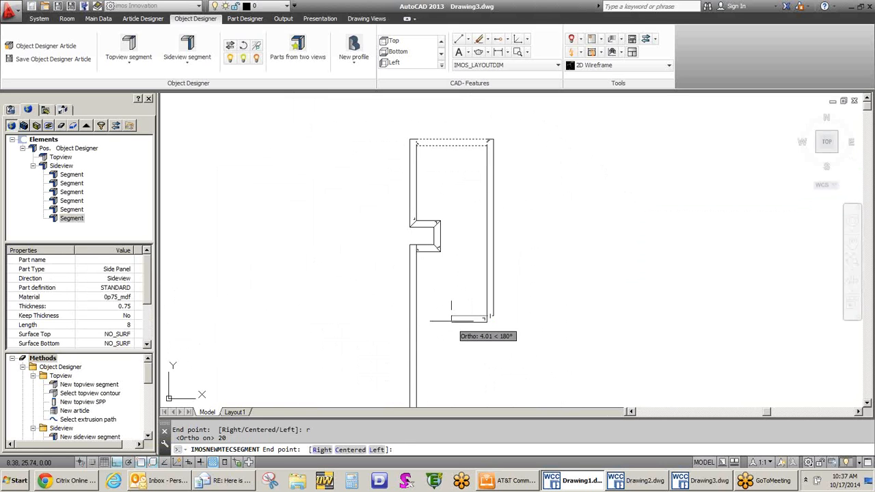
Continue the chain with segments of 2, 6 and 6
type("2")
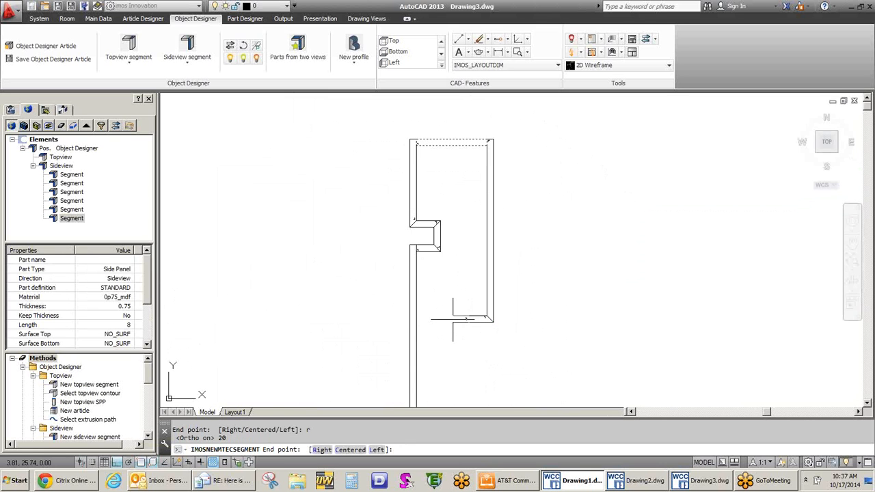
key("Return")
middle_click_drag(475, 403, 472, 336)
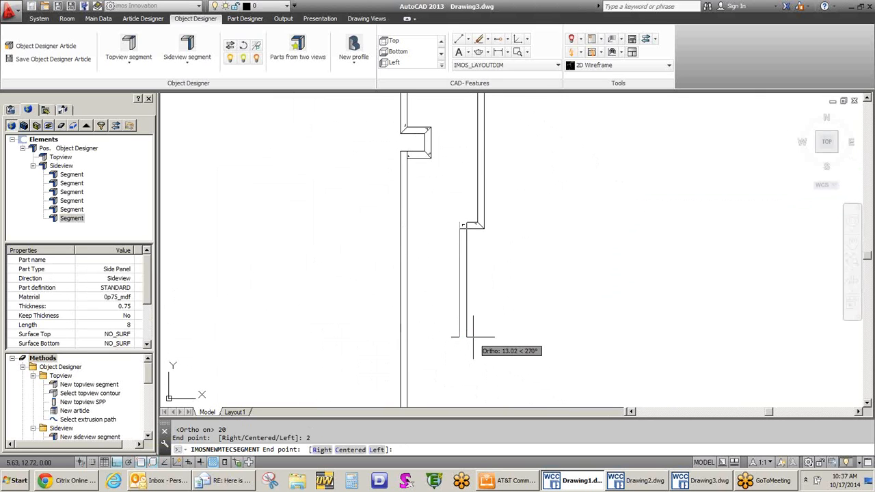
key("Return")
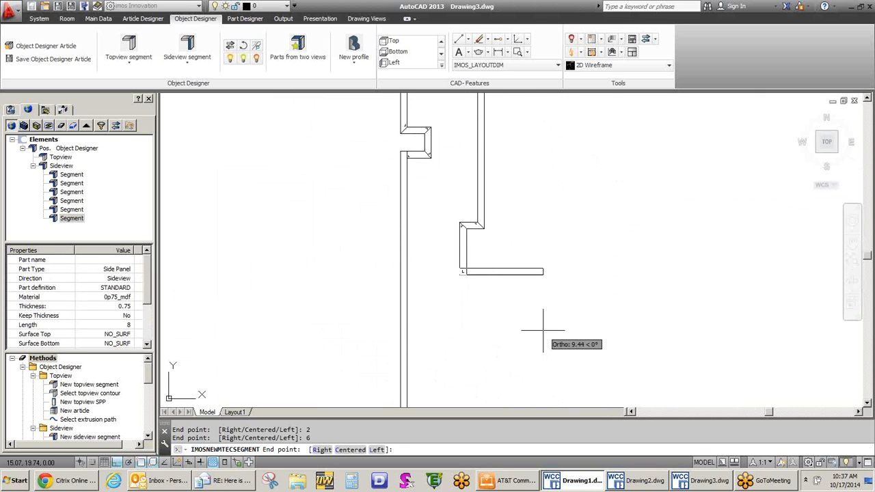
type("6")
key("Return")
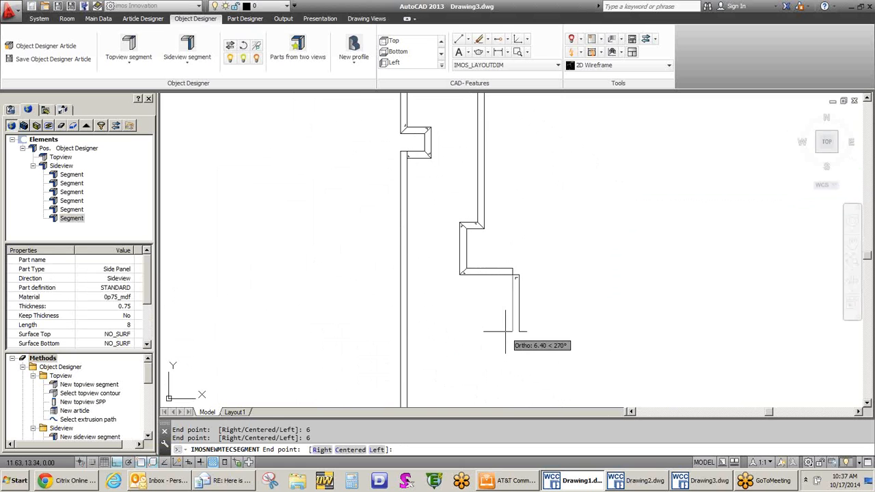
Finish with a 15-long segment, then add a 4-long segment from its end
scroll(504, 339, "up", 1)
middle_click_drag(504, 339, 506, 282)
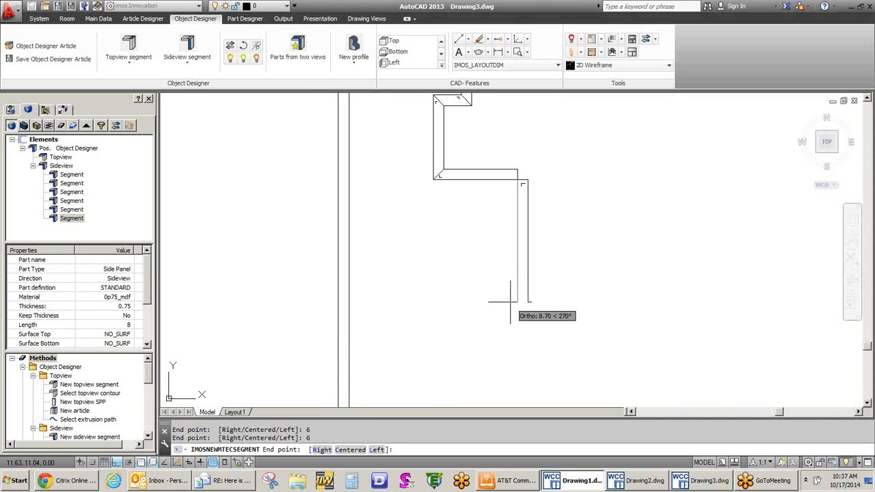
scroll(506, 302, "down", 2)
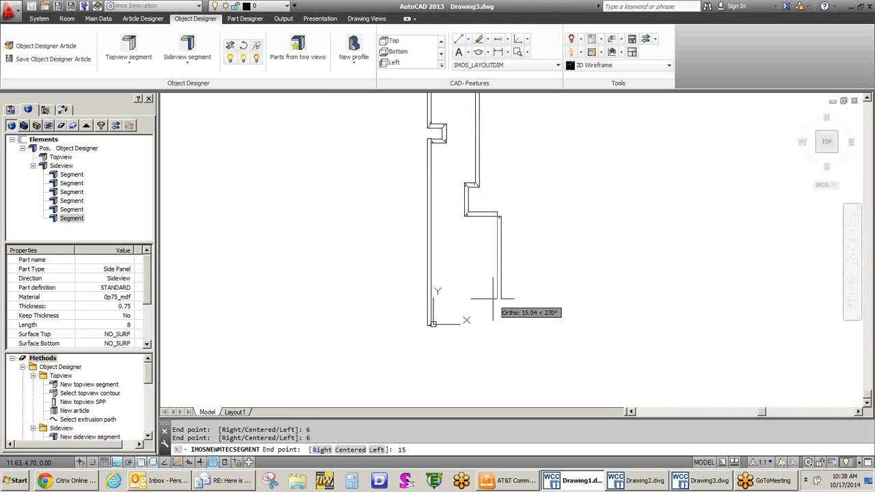
key("Return")
key("Return")
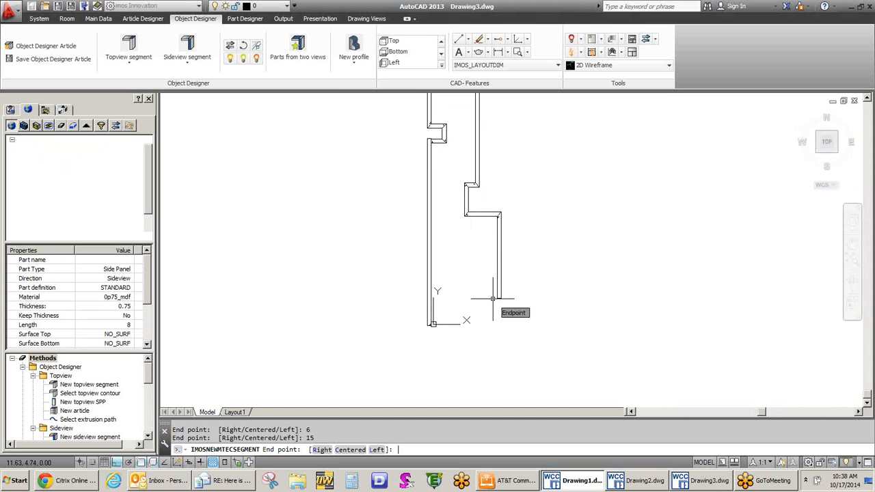
key("Return")
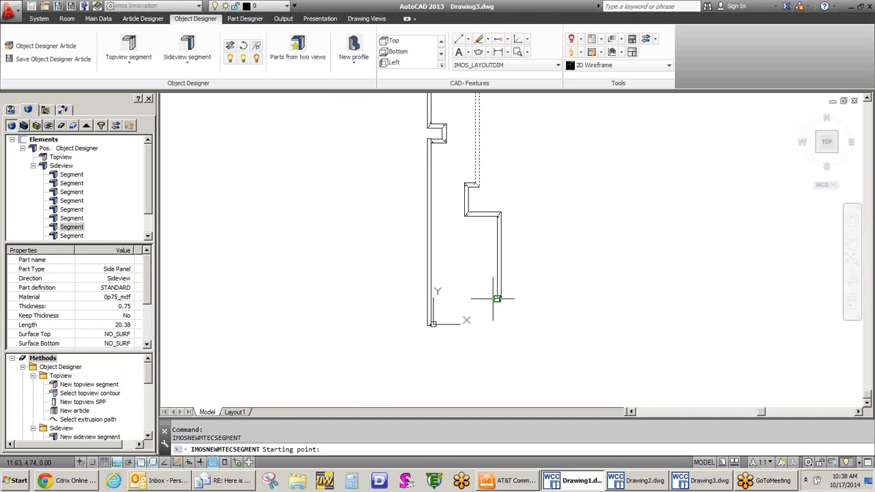
left_click(497, 299)
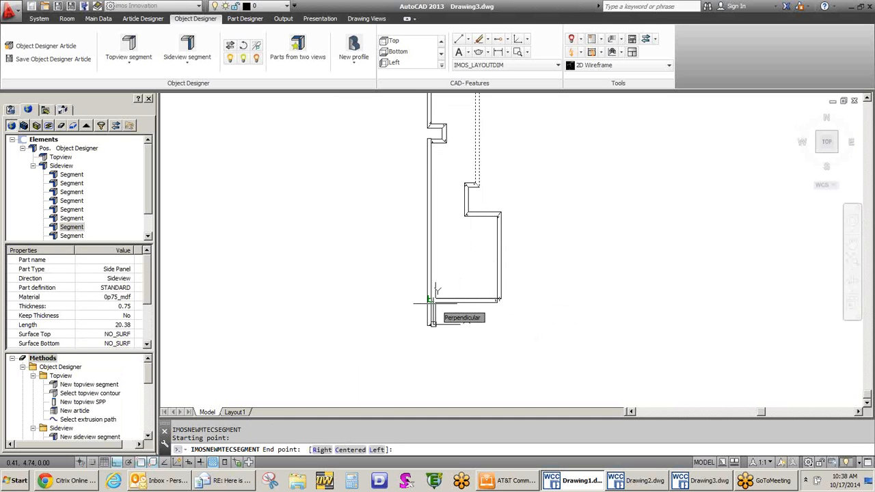
type("1")
key("Return")
type("4")
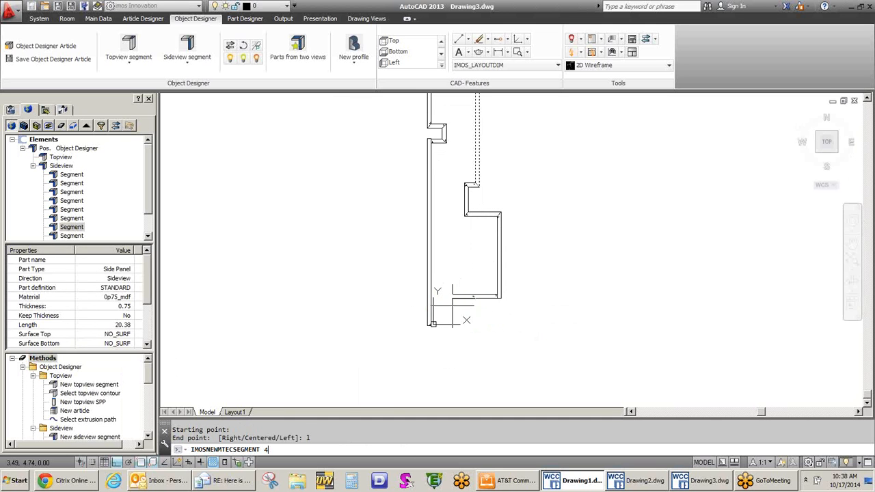
key("Return")
key("Return")
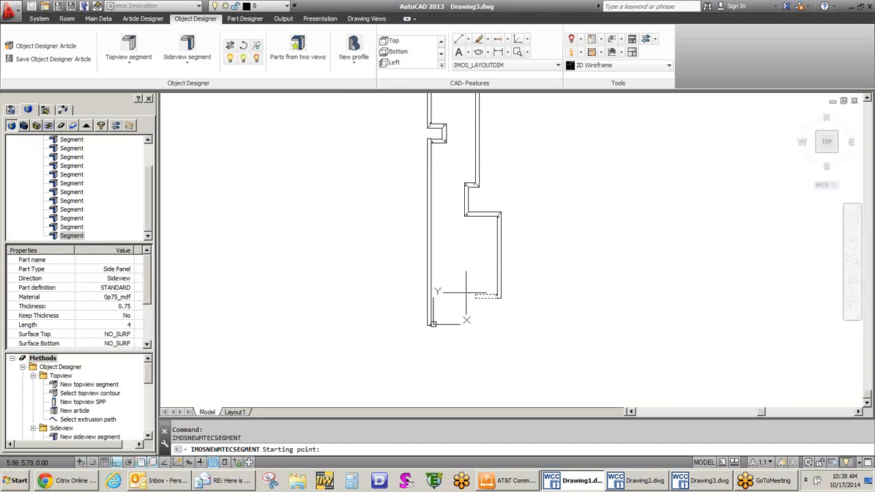
Add a 5.75-long vertical segment and start the closing segment at the right panel's corner
left_click(475, 296)
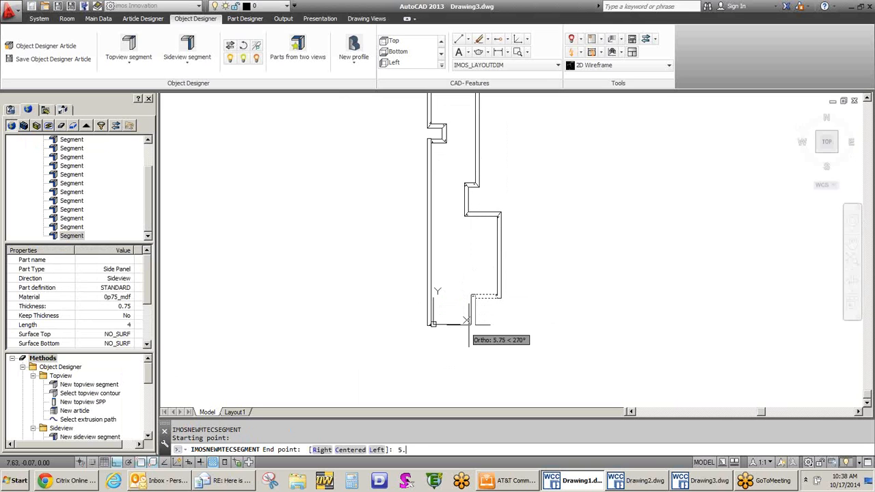
key("Return")
key("Return")
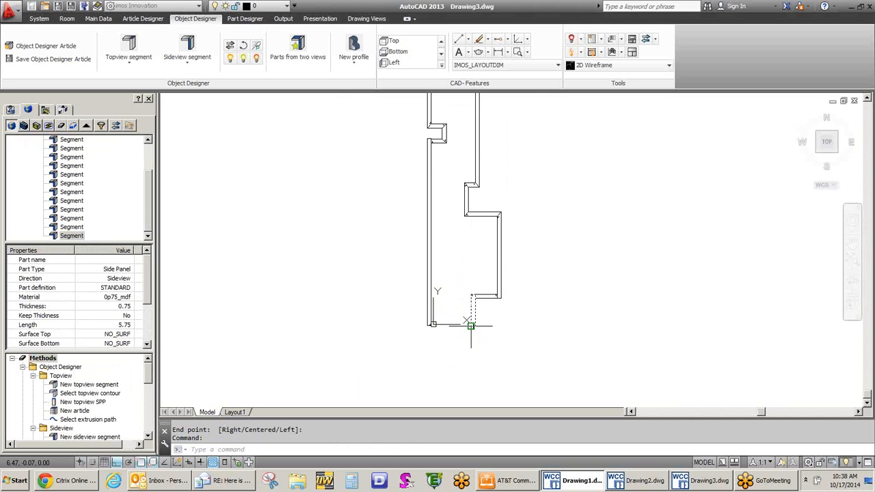
key("Return")
scroll(469, 301, "up", 5)
left_click(466, 391)
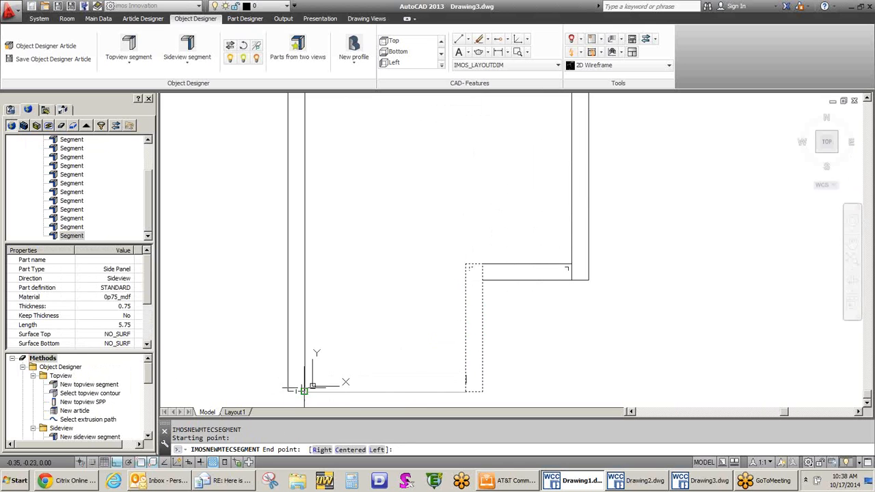
End the closing bottom segment at the left panel and view the whole profile
left_click(305, 391)
scroll(339, 293, "down", 6)
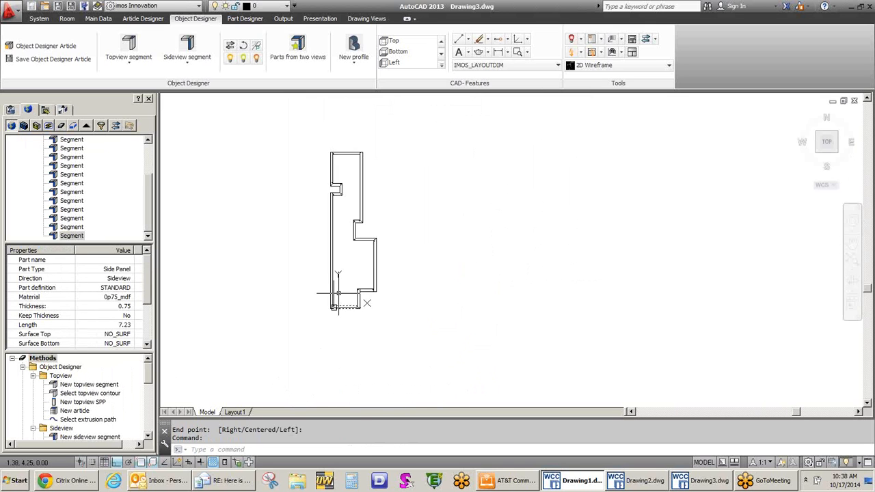
middle_click_drag(339, 293, 337, 333)
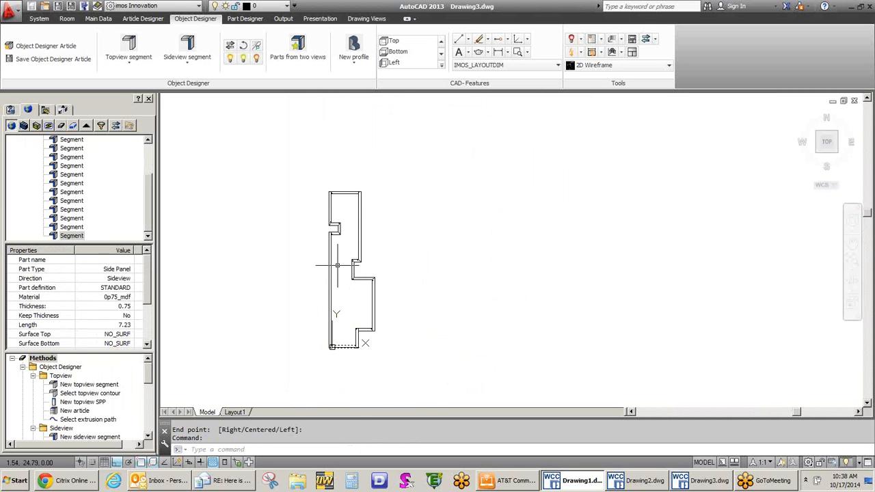
scroll(337, 265, "up", 4)
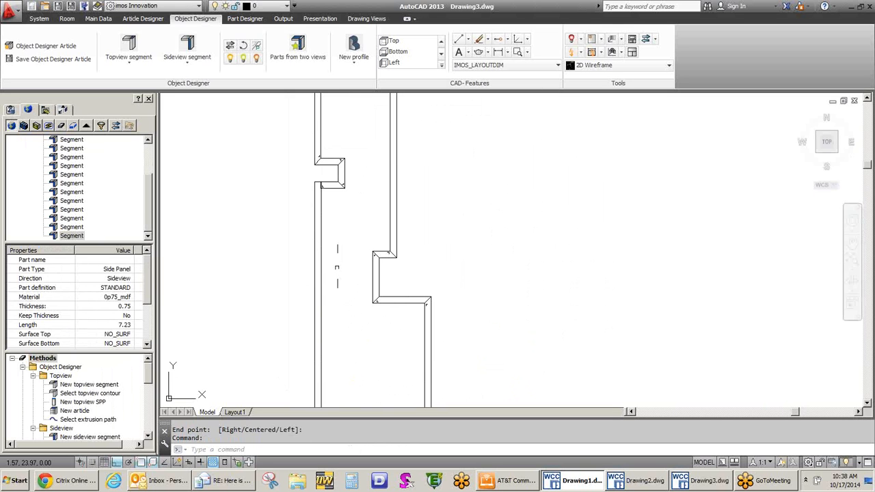
scroll(335, 282, "down", 4)
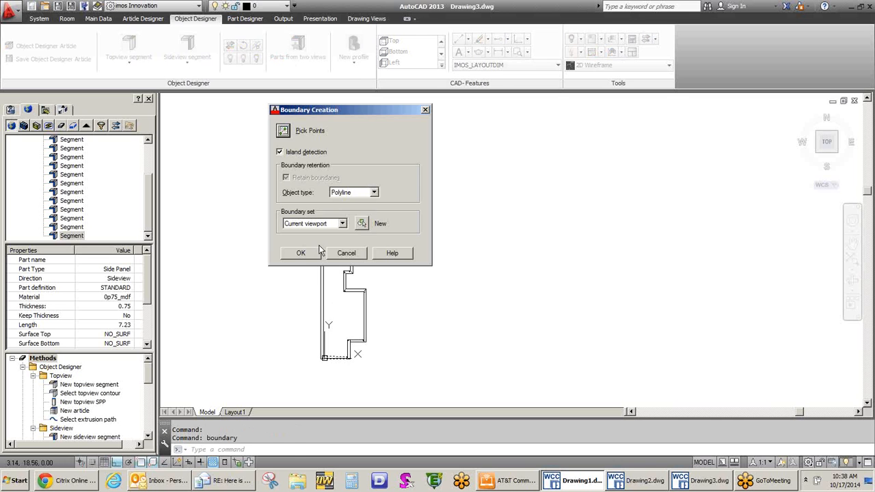
Create a boundary polyline by picking a point inside the profile outline
left_click(284, 131)
left_click(329, 253)
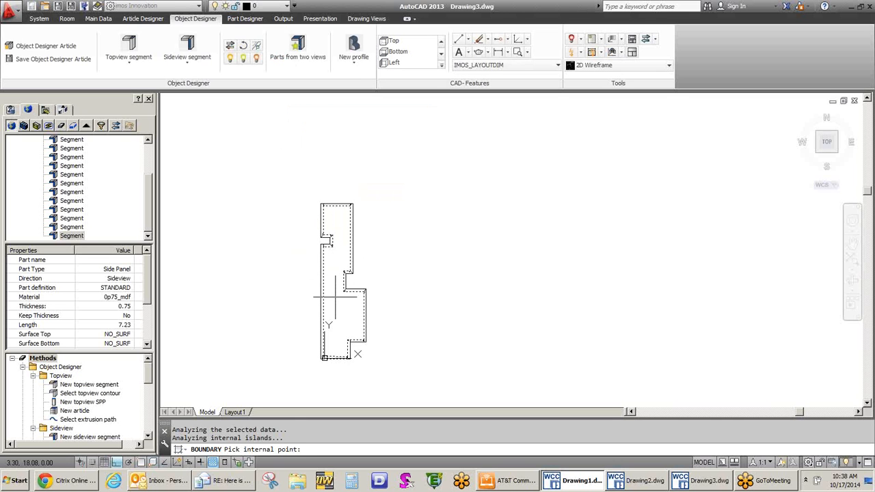
key("Return")
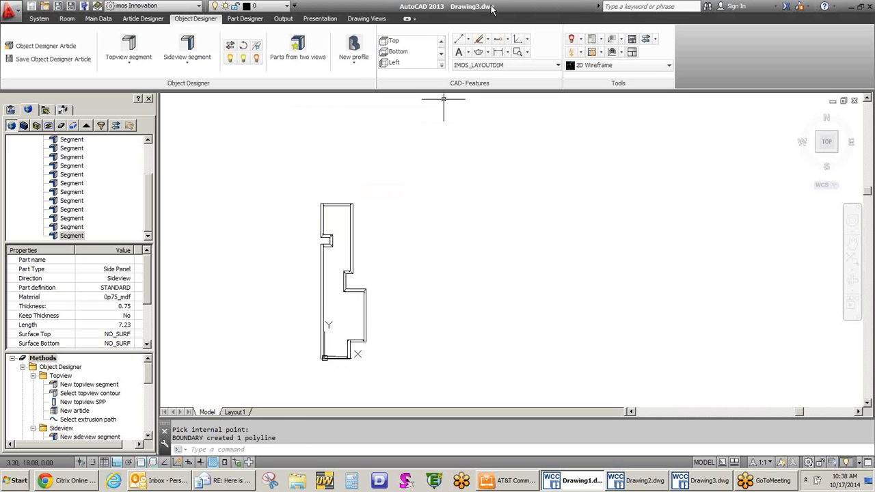
Hide the side-panel part and stretch the notch edge 0.25 to the right
left_click(582, 40)
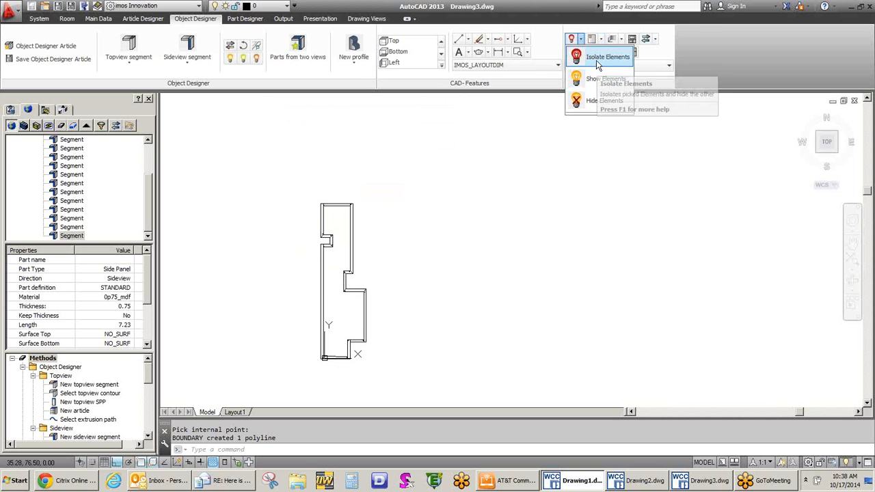
left_click(596, 101)
scroll(345, 233, "up", 5)
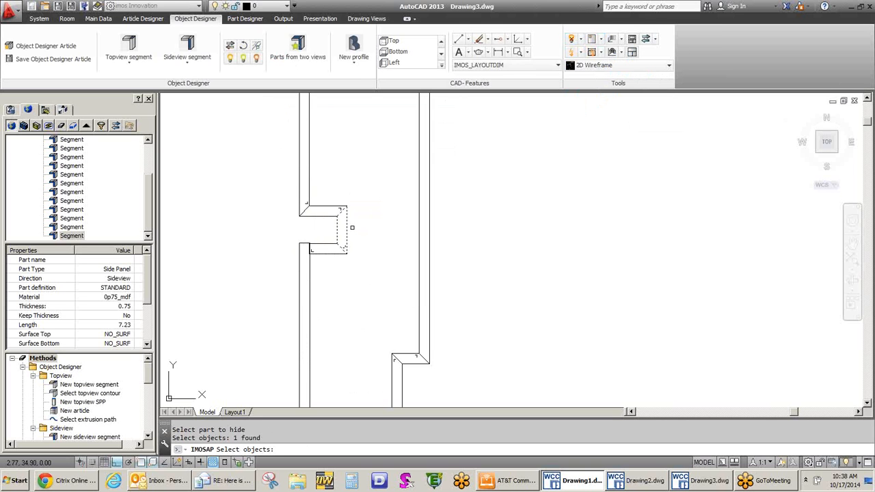
left_click(346, 229)
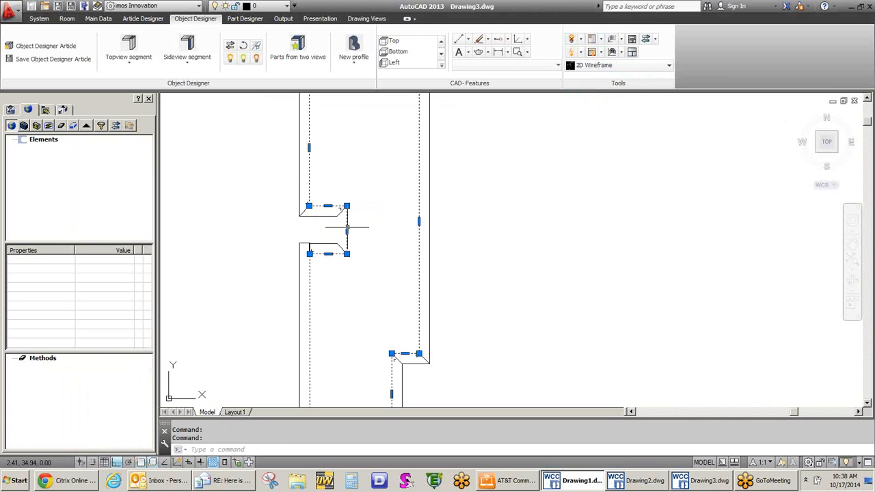
left_click(347, 229)
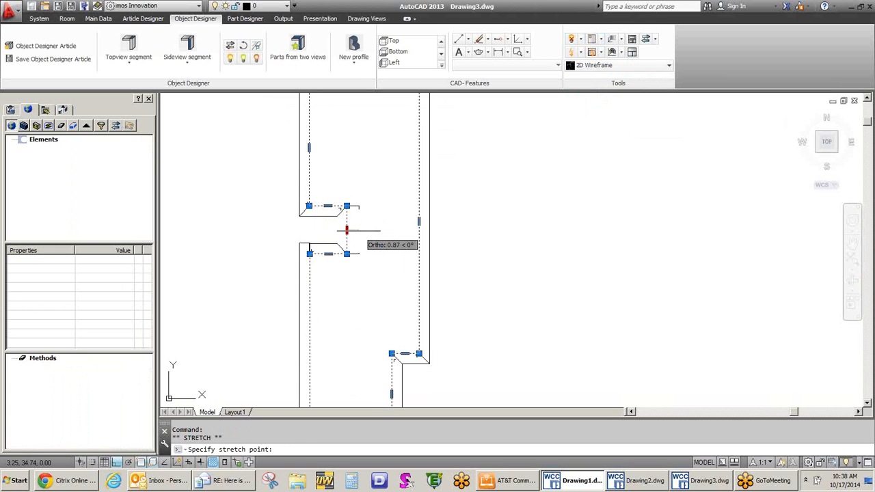
key("Return")
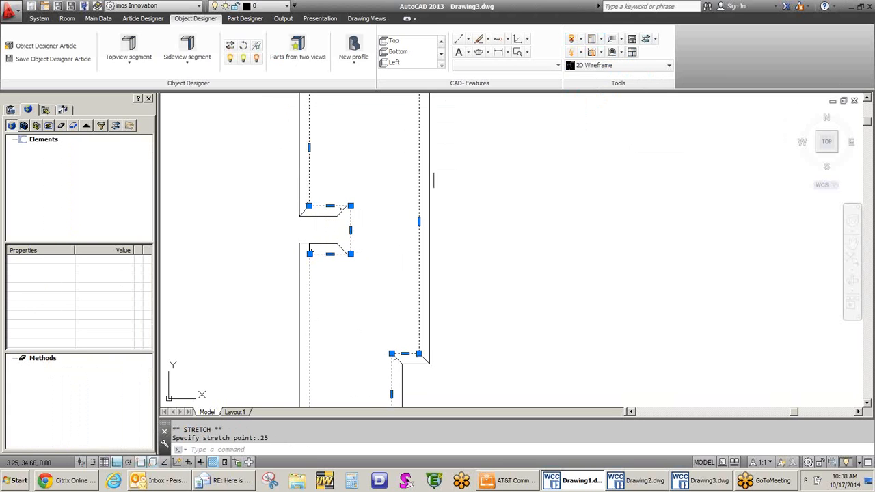
Isolate the profile elements and zoom out to show the full outline
left_click(580, 39)
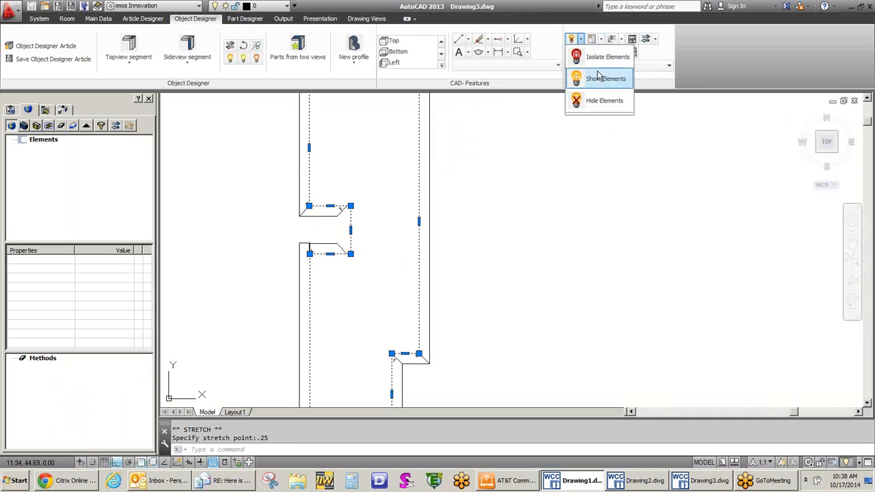
left_click(602, 58)
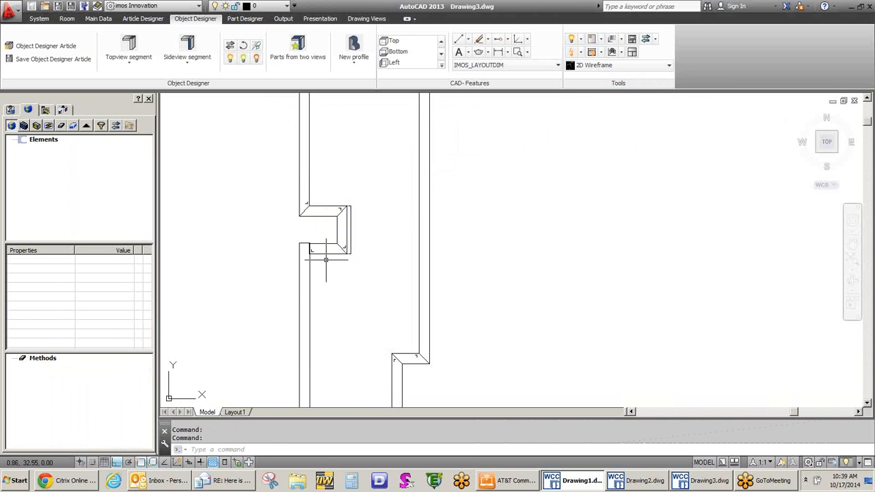
scroll(327, 259, "down", 3)
scroll(322, 201, "down", 1)
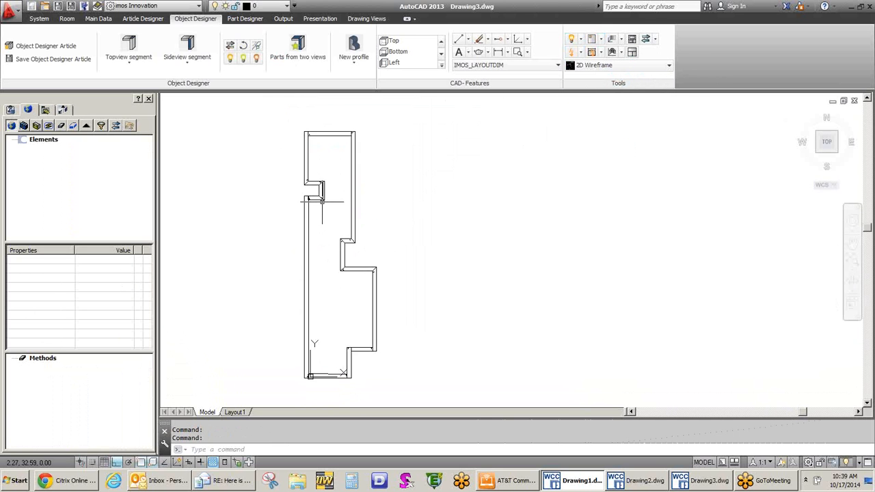
Select the Object Designer position, try a Topview segment beside the profile, then cancel it
scroll(323, 201, "down", 2)
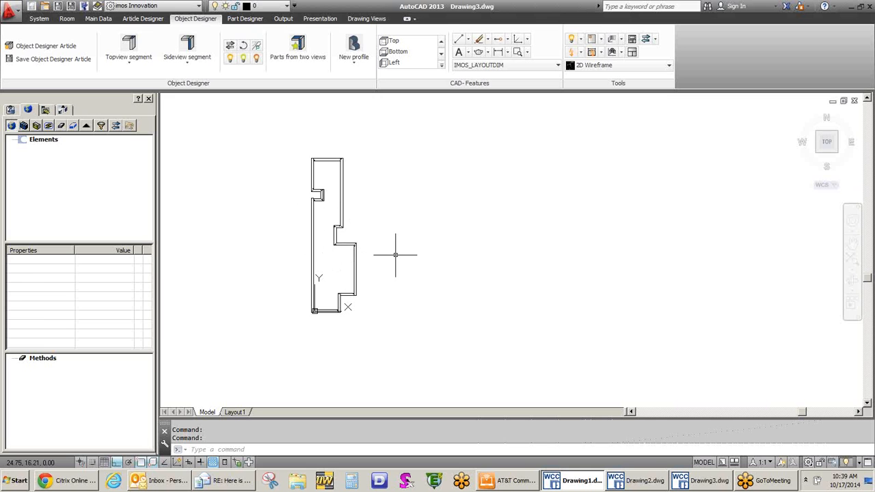
left_click(28, 110)
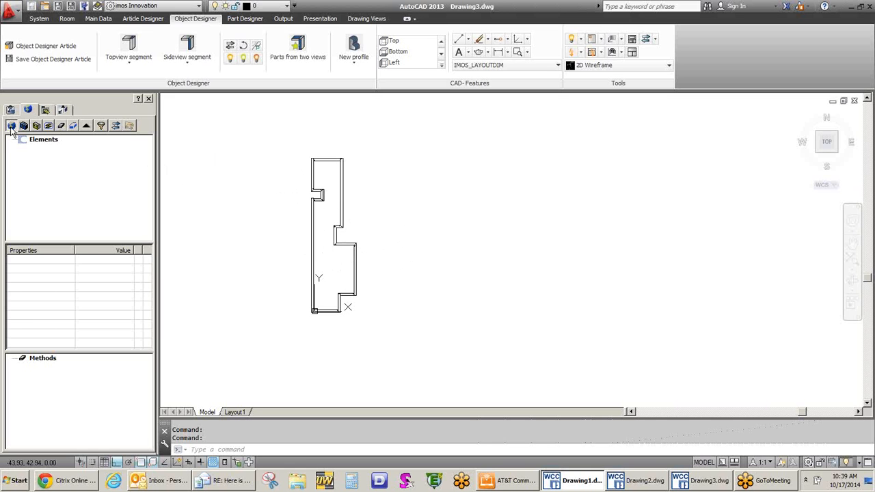
left_click(68, 150)
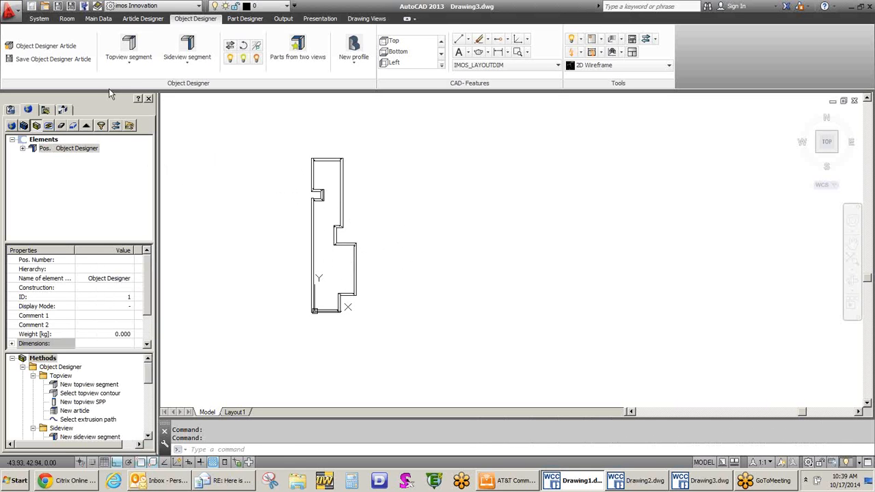
left_click(128, 48)
scroll(481, 175, "down", 2)
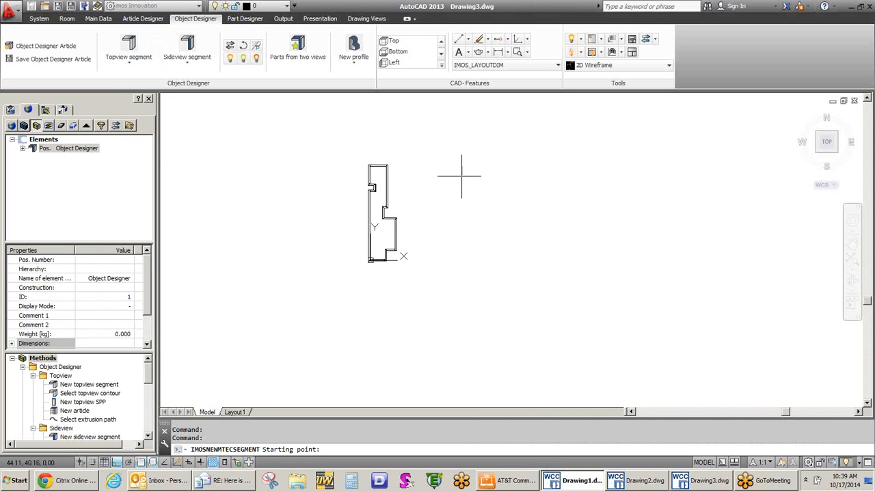
middle_click_drag(496, 148, 477, 166)
left_click(512, 152)
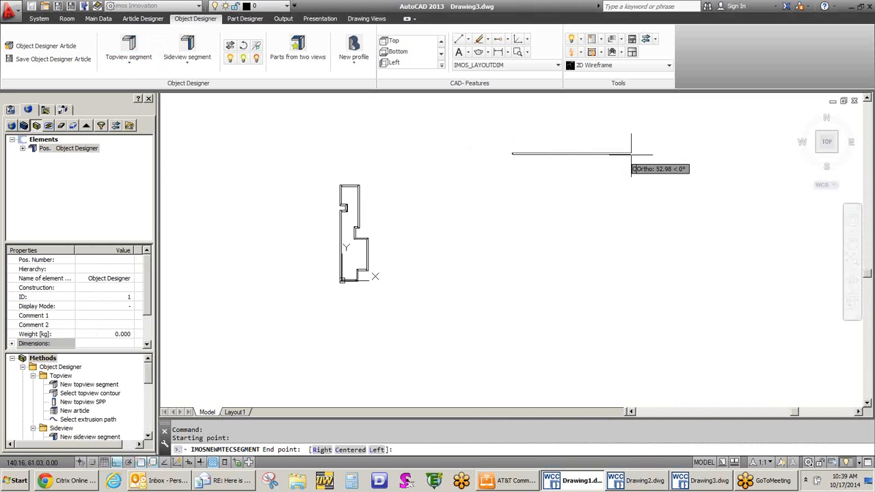
key("Escape")
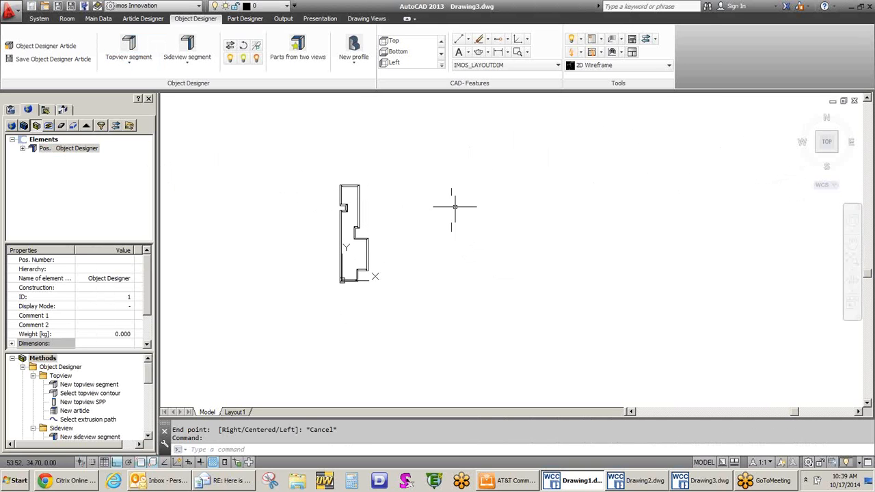
Draw a polyline with a 78-long top line and an 80-long vertical edge
type("pl")
key("Return")
left_click(504, 152)
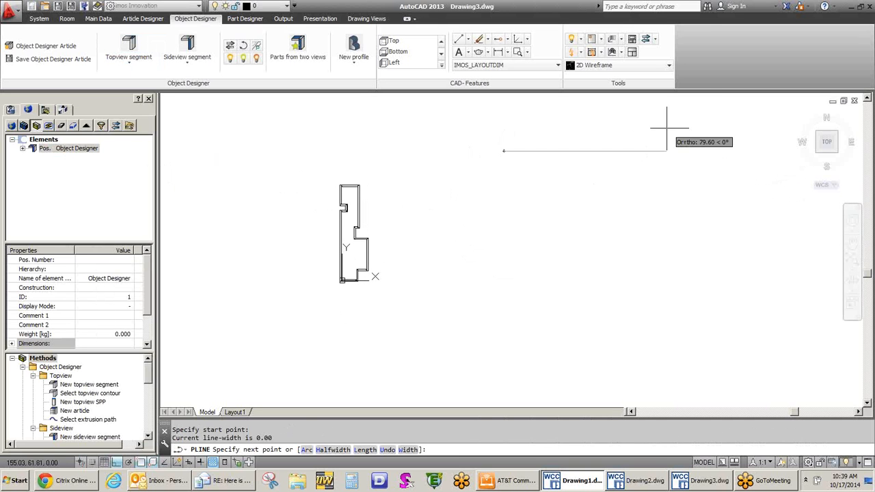
type("78")
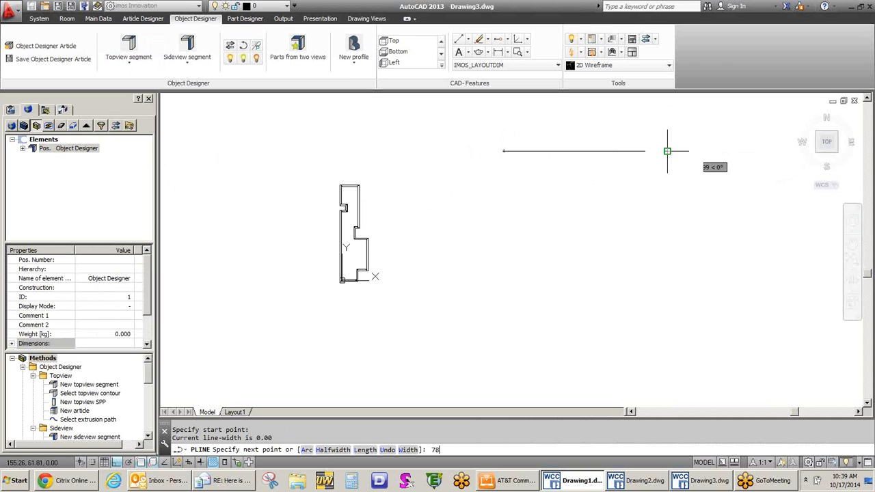
key("Return")
type("8")
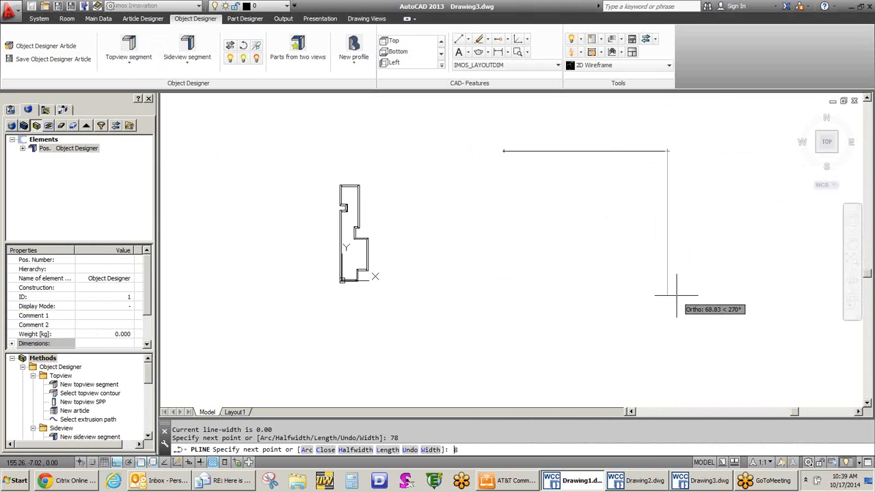
type("0")
key("Return")
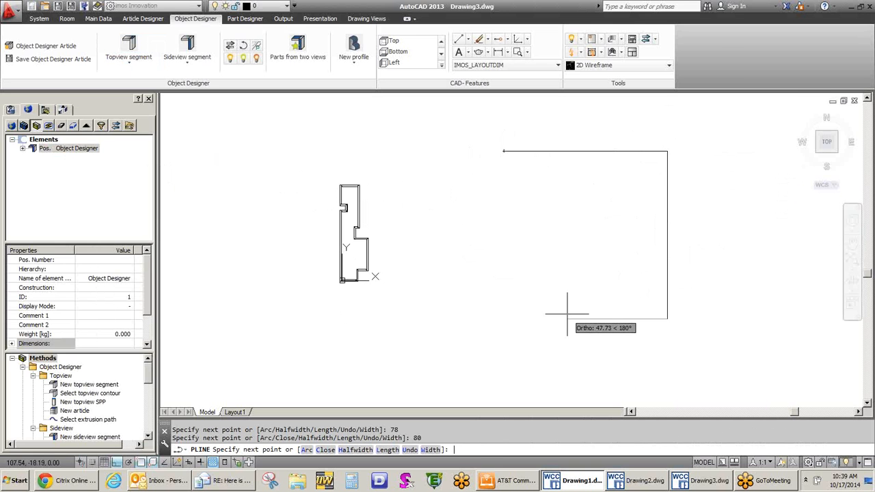
type("a")
key("Return")
key("Return")
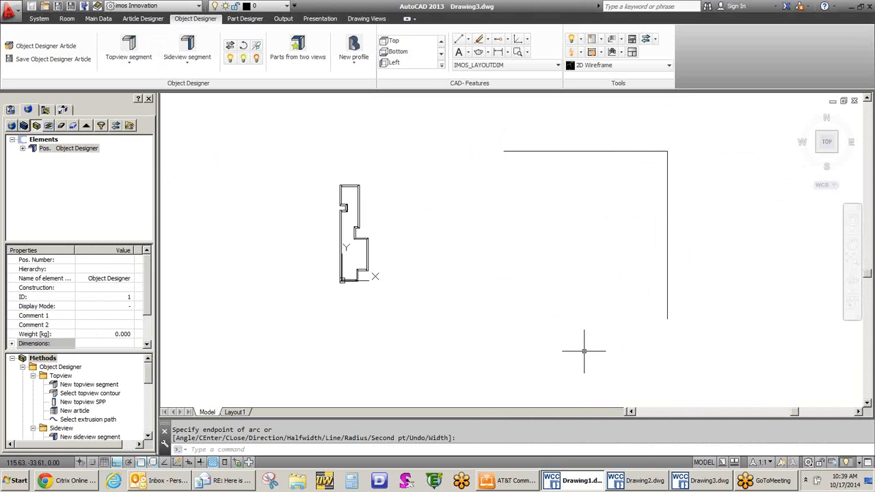
key("Escape")
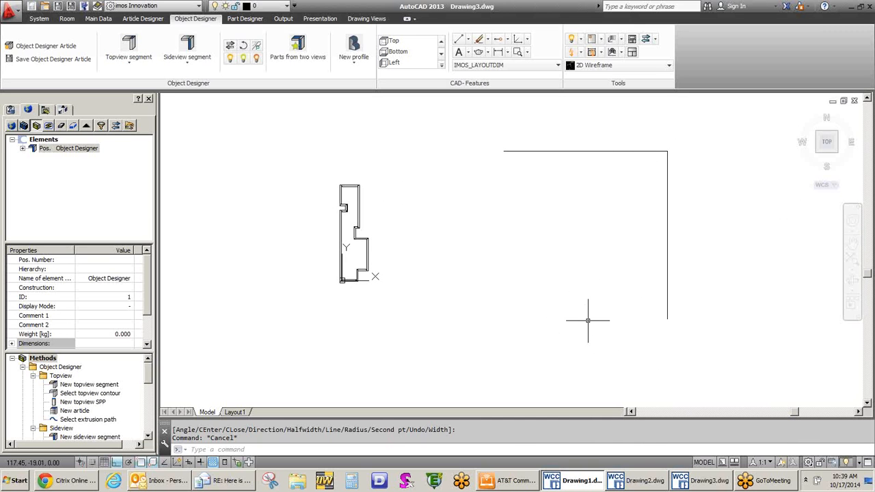
Attempt a polyline arc from the vertical line's bottom end, then cancel
type("pl")
key("Return")
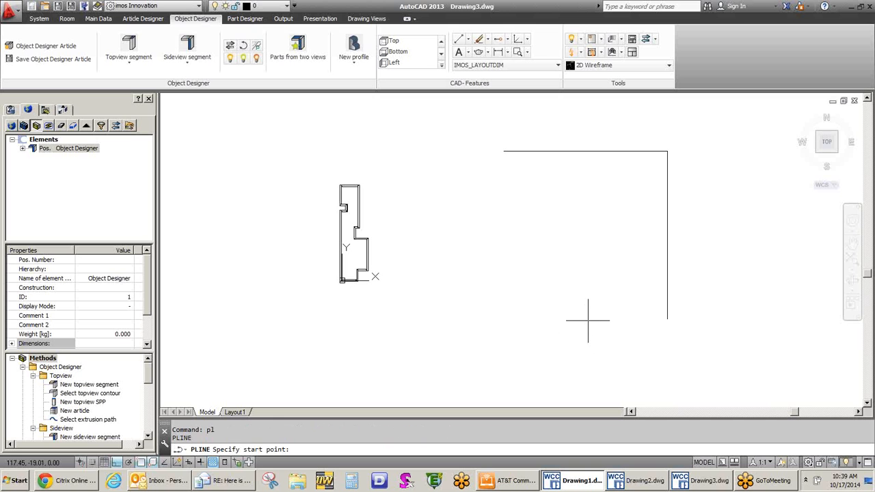
left_click(663, 320)
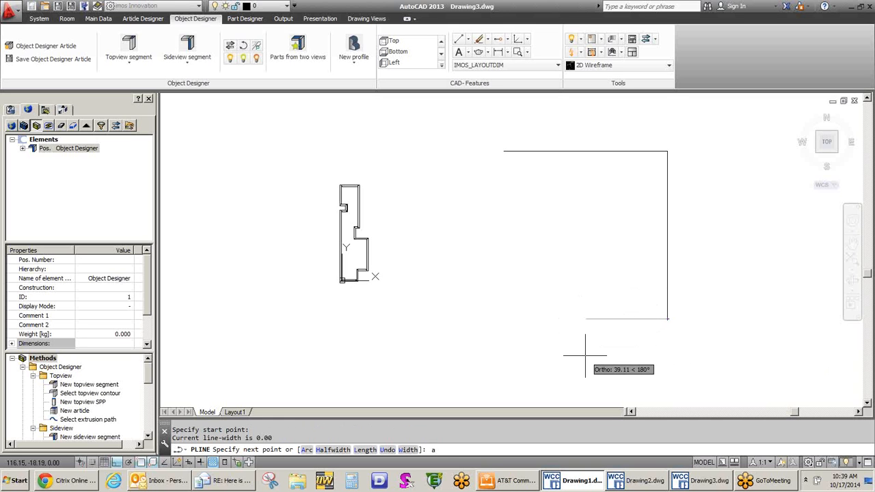
key("Return")
key("Return")
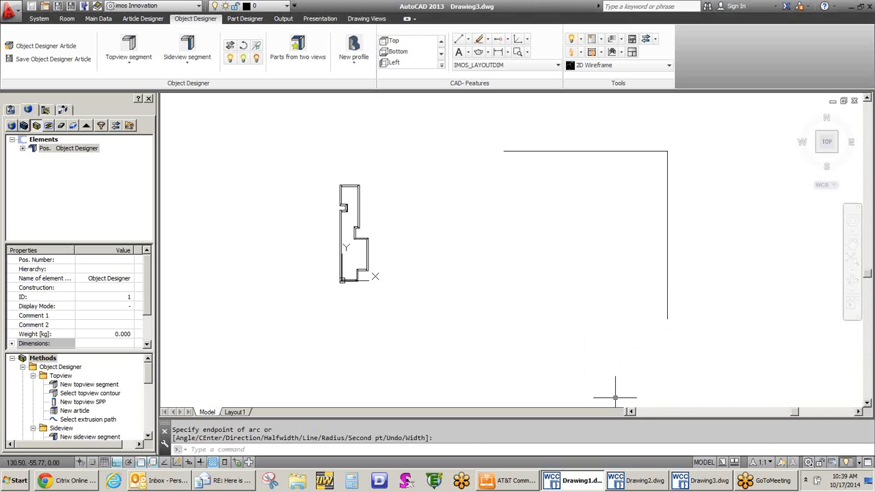
key("Escape")
key("Escape")
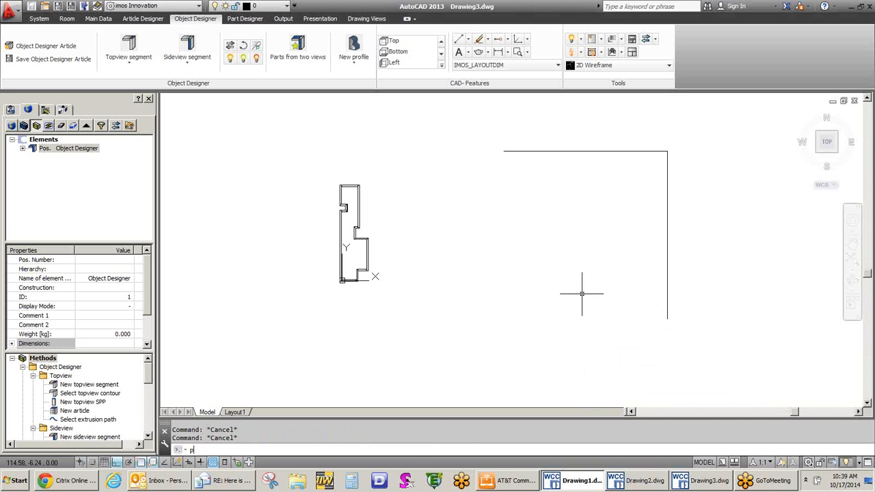
Draw a three-point polyline arc curving left from the vertical line's bottom end
type("pl")
key("Return")
left_click(668, 318)
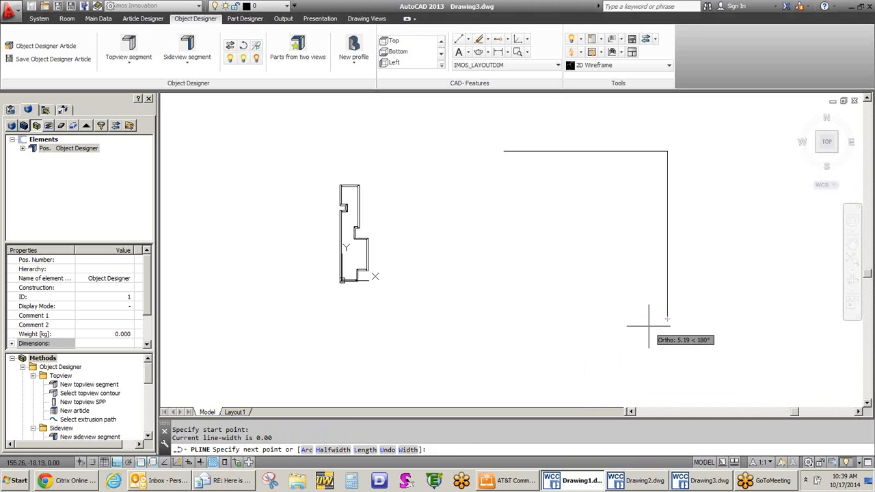
type("a")
key("Return")
type("s Second p")
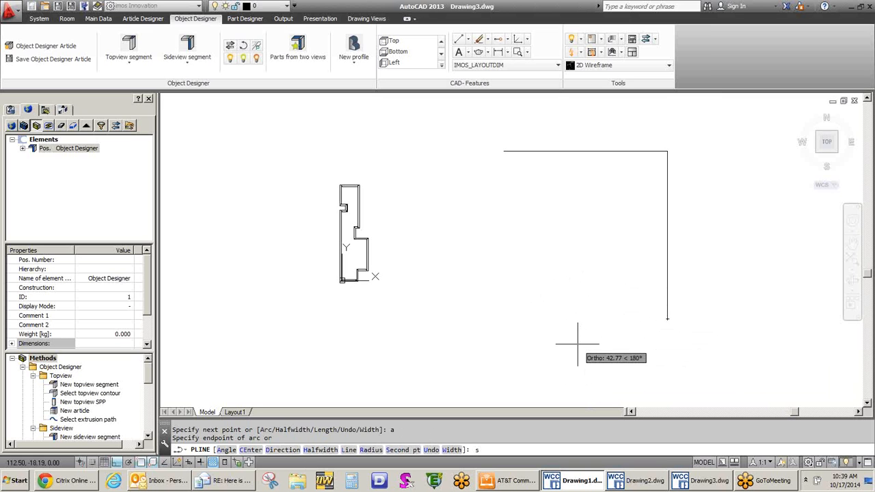
key("Return")
left_click(578, 352)
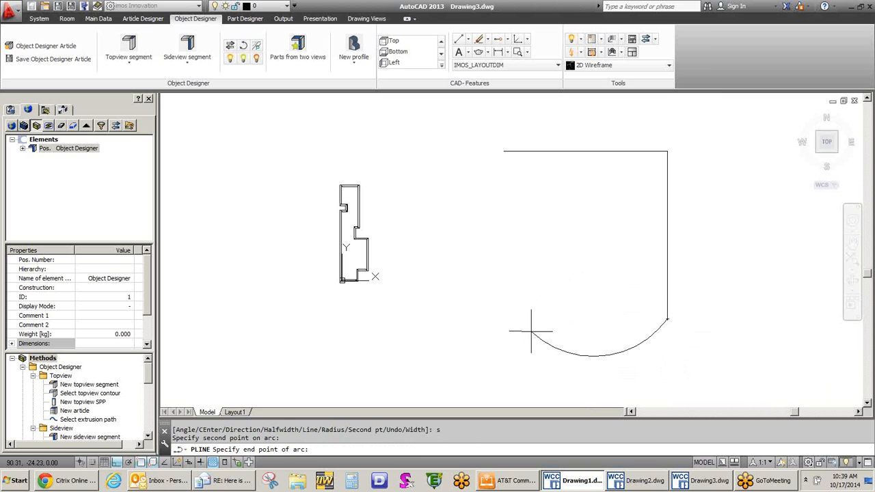
left_click(532, 333)
key("Escape")
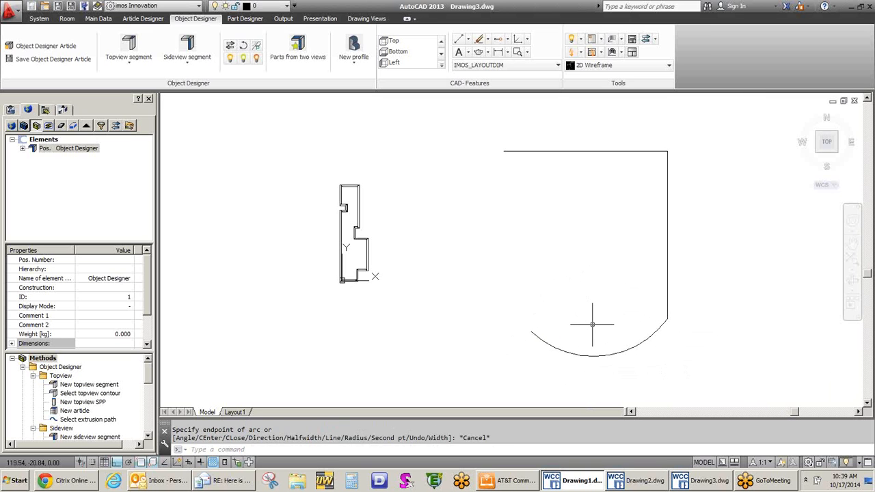
Join the two lines and the arc into one polyline with PEDIT Join
type("pedit")
key("Return")
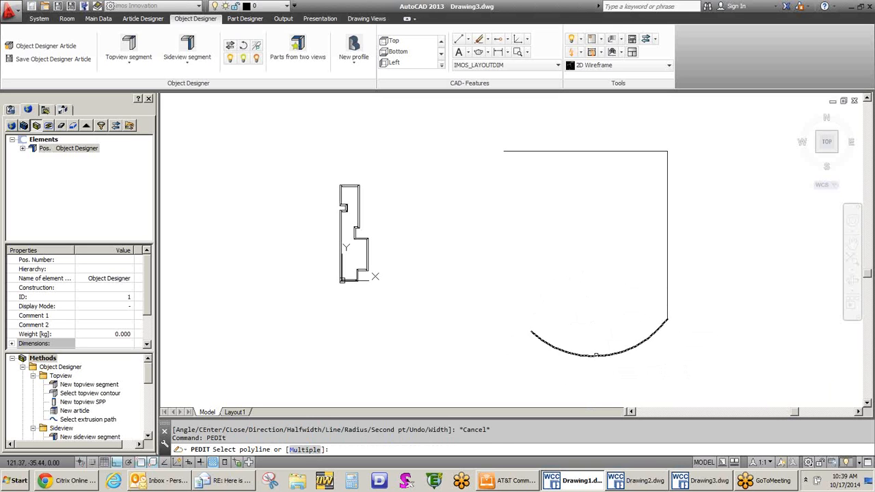
left_click(595, 355)
type("j")
key("Return")
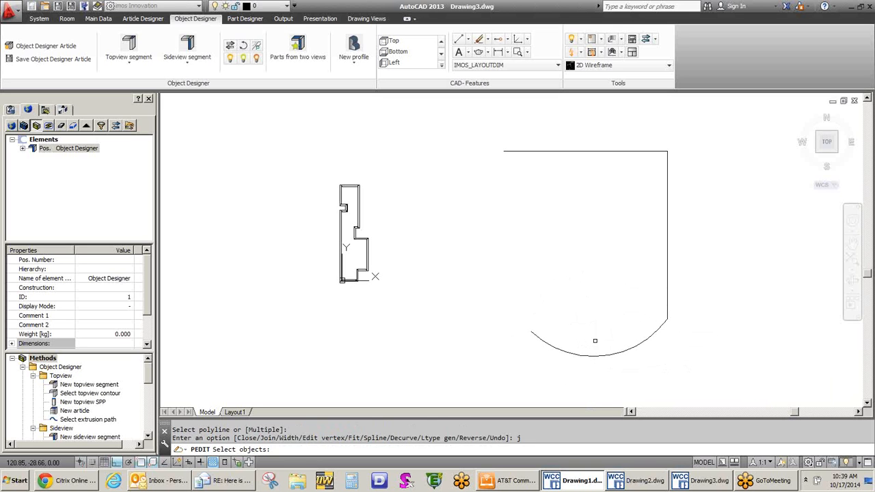
left_click(701, 361)
left_click(565, 126)
key("Return")
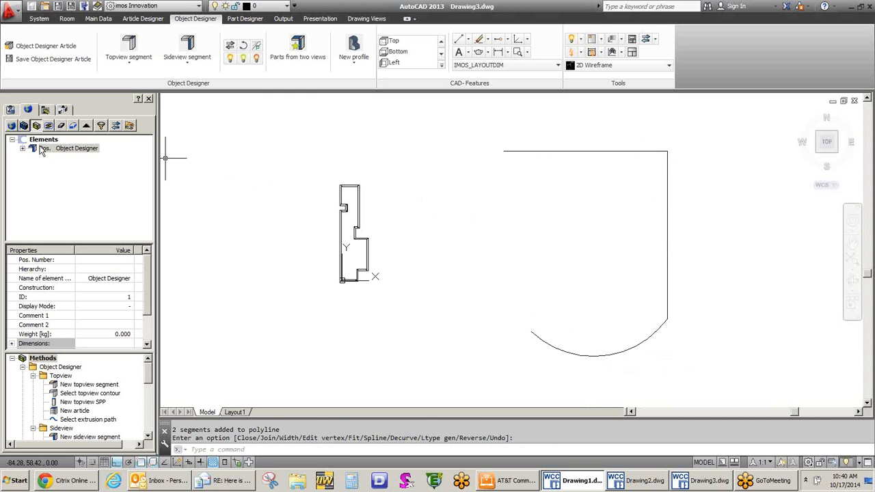
Select the Object Designer article and draw a Topview side-panel segment at the path's left end
left_click(27, 110)
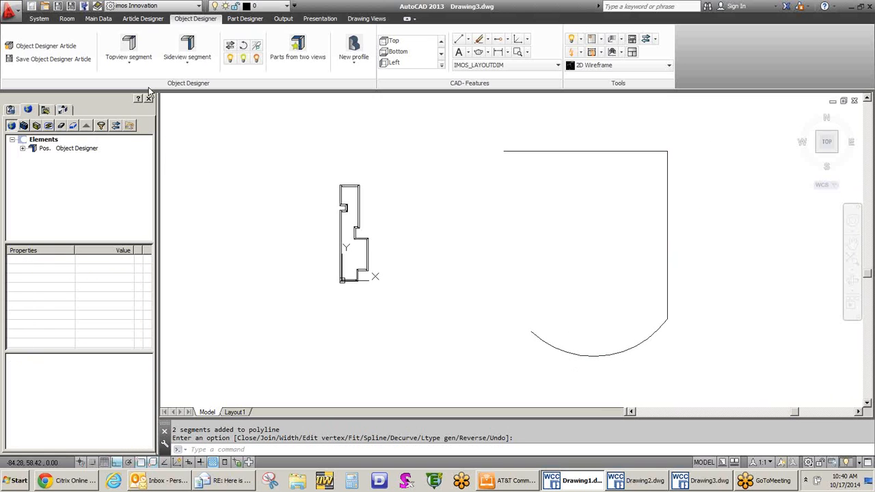
left_click(130, 48)
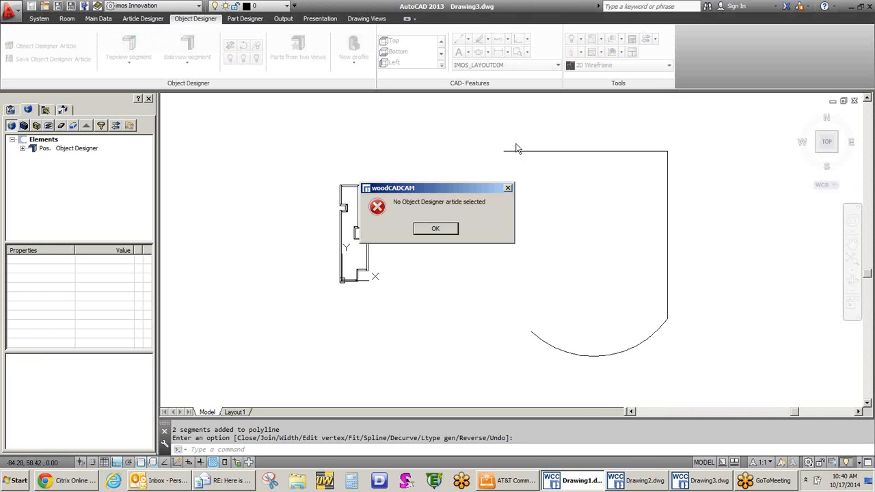
left_click(435, 230)
left_click(88, 148)
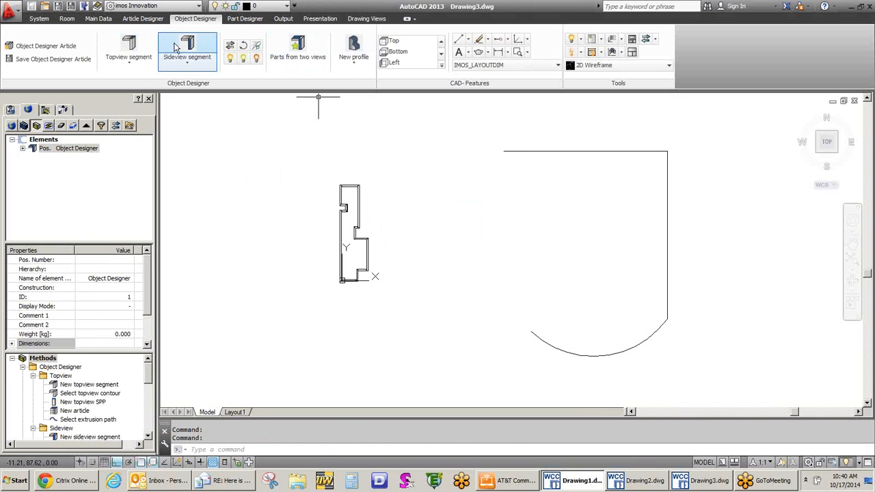
left_click(128, 47)
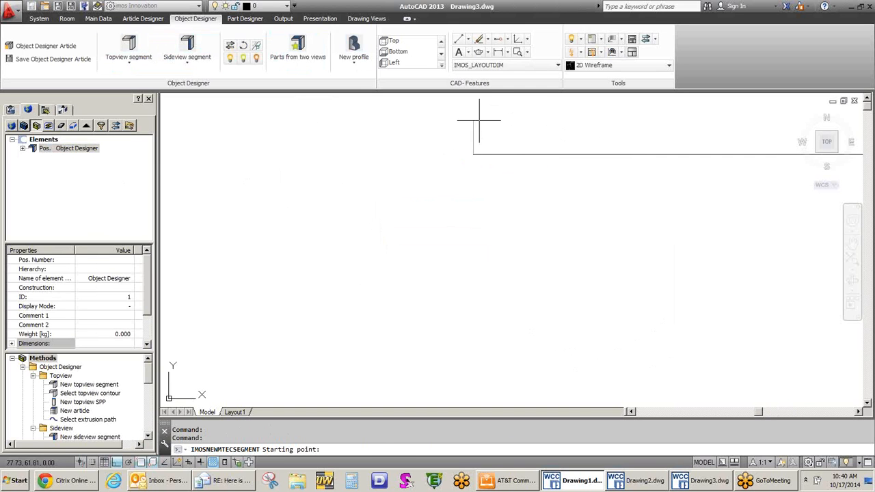
left_click(473, 154)
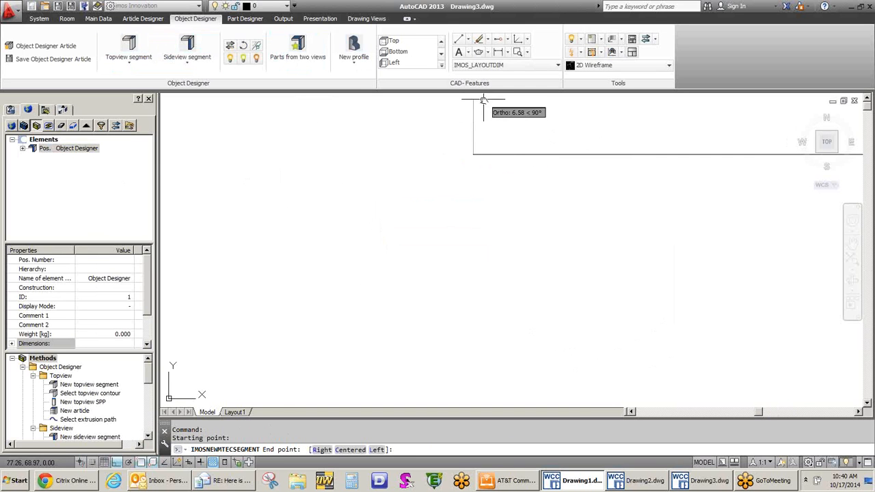
left_click(474, 163)
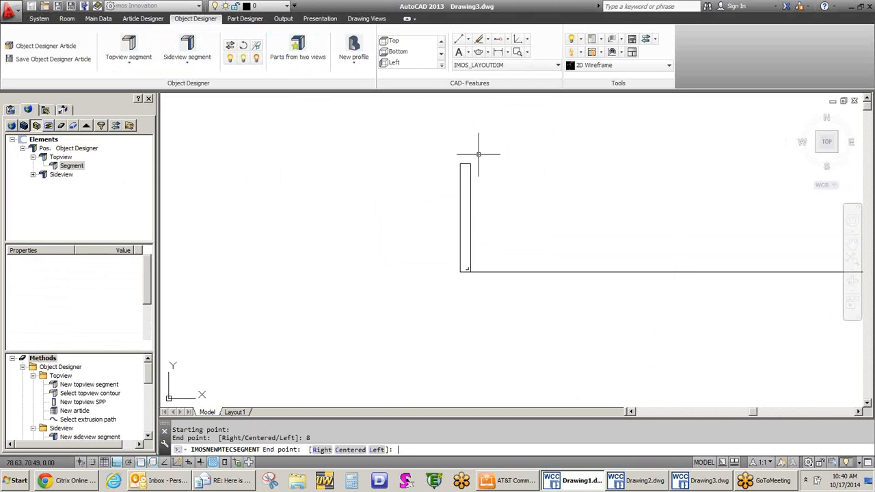
Move the new side-panel segment 0.75 upward
type("m")
key("Return")
left_click(572, 199)
left_click(411, 184)
key("Return")
left_click(415, 185)
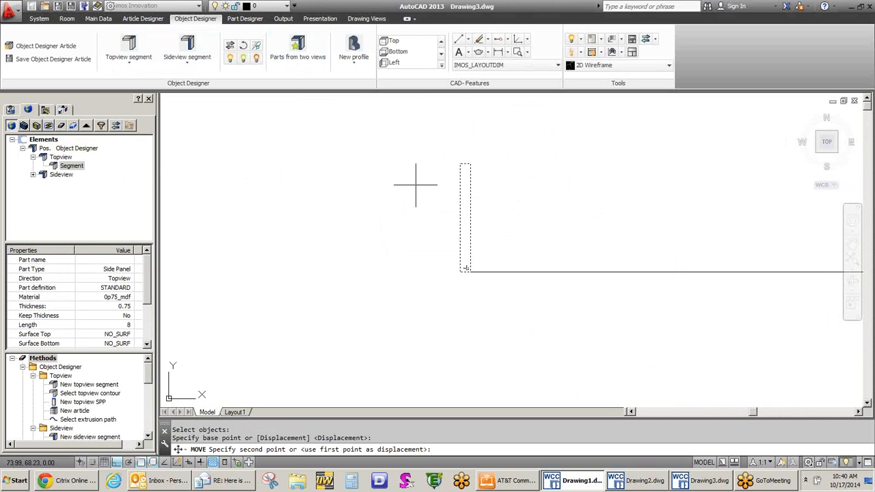
type(".7")
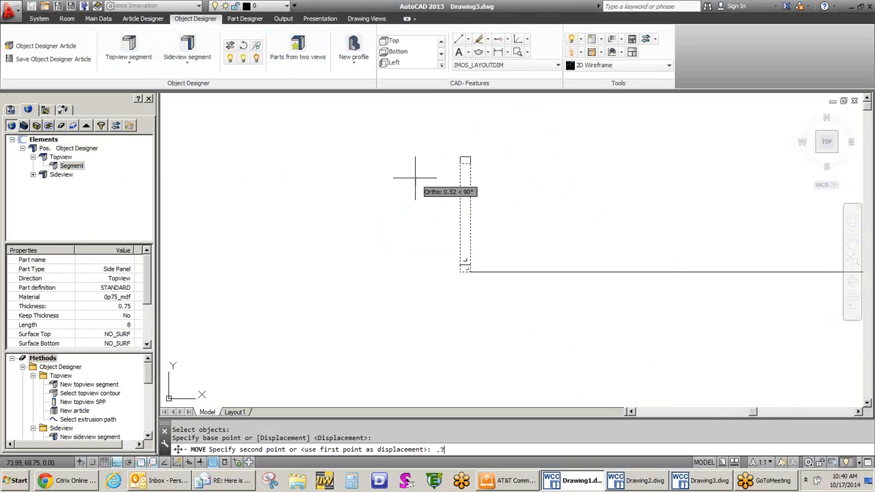
type("5")
key("Return")
scroll(452, 183, "down", 5)
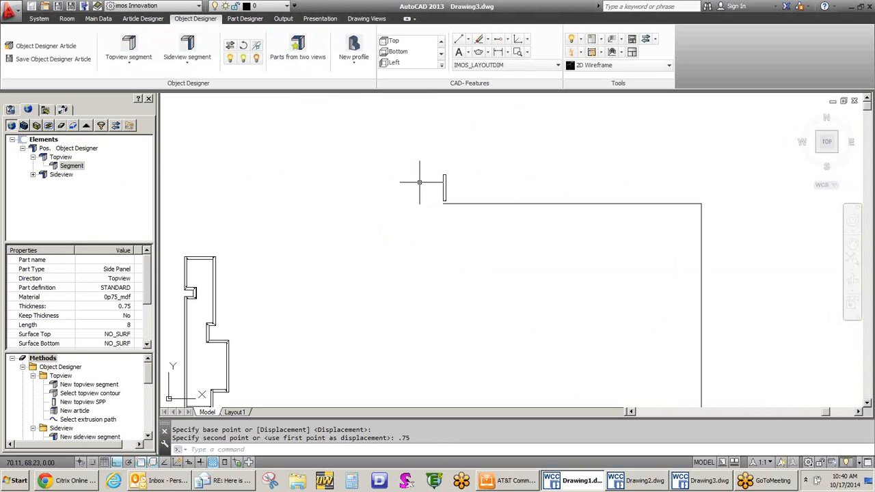
type("array")
key("Return")
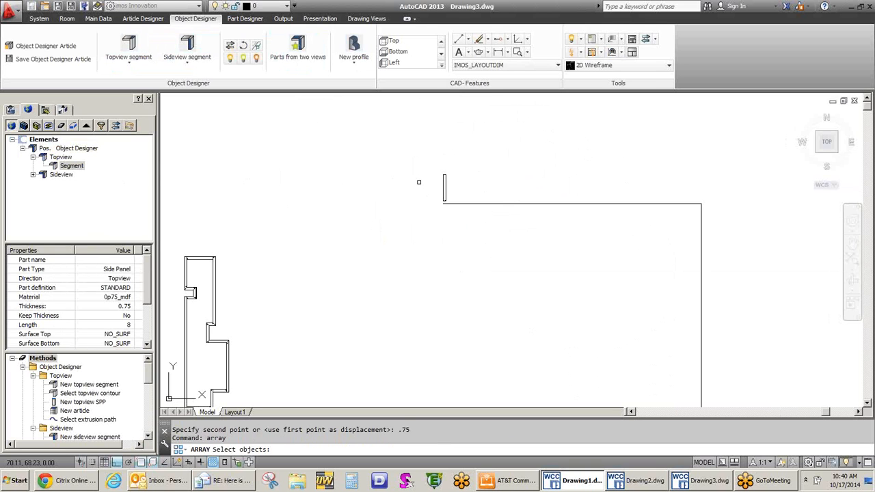
Path-array the side-panel segment along the L-shaped polyline with item spacing 16
left_click(469, 189)
left_click(411, 171)
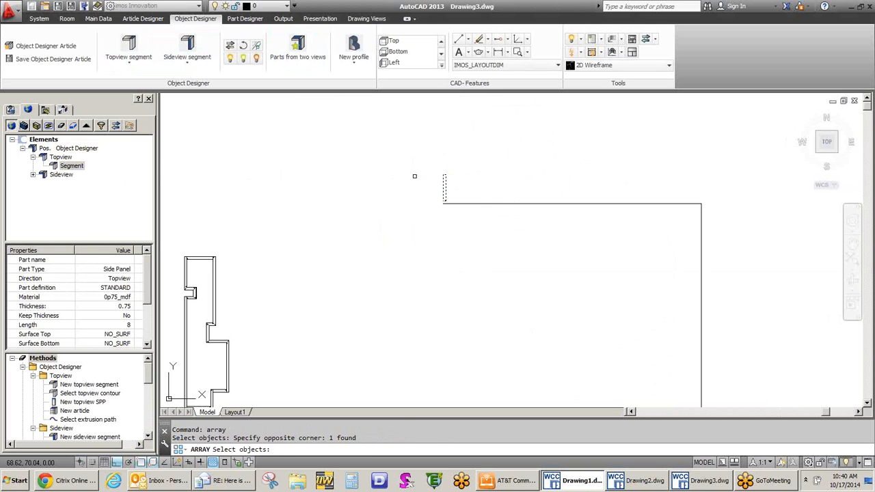
key("Return")
type("PA")
key("Return")
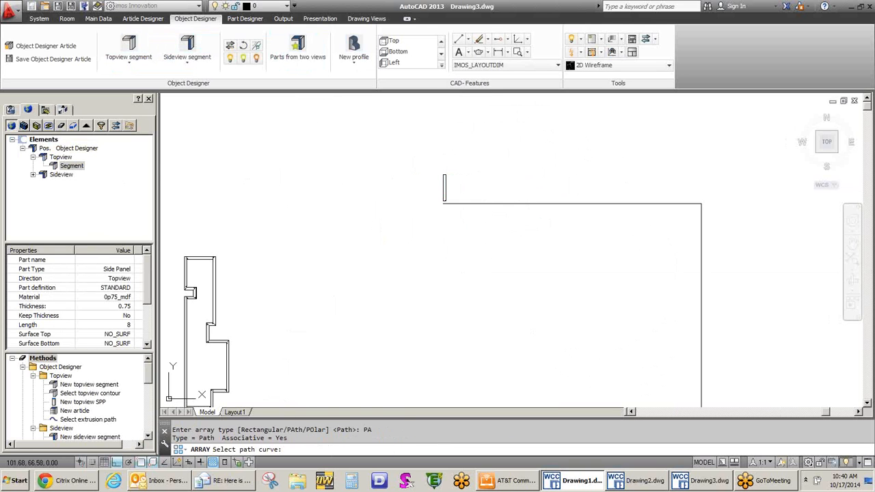
left_click(521, 204)
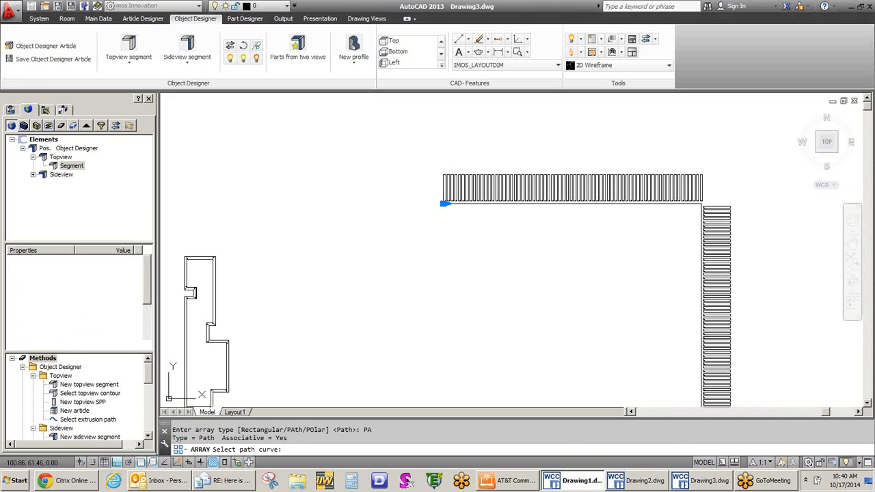
scroll(470, 187, "up", 6)
left_click(322, 294)
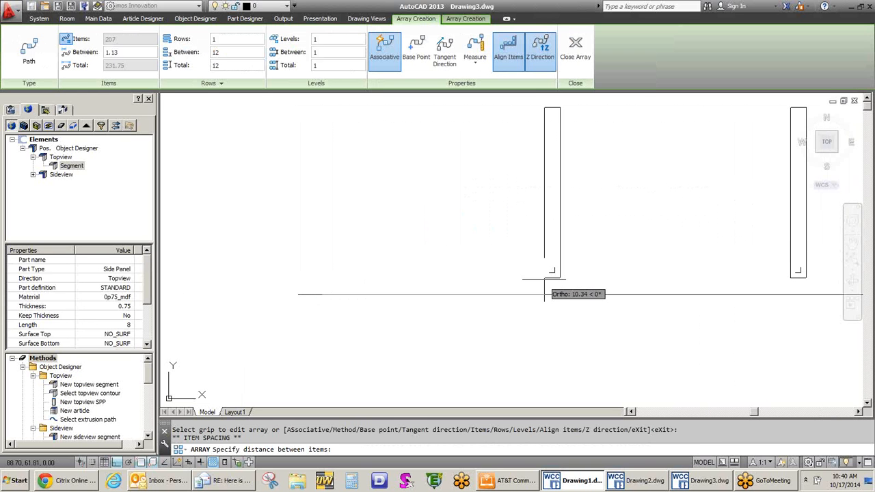
type("16")
key("Return")
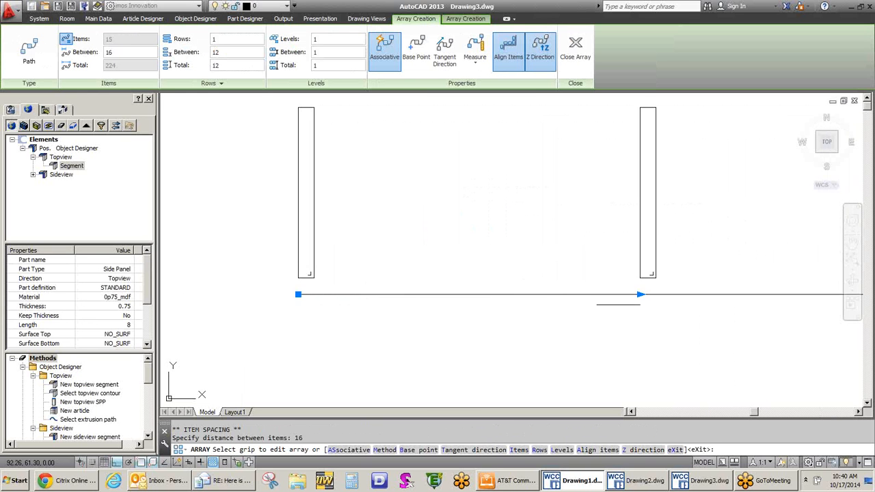
scroll(580, 287, "down", 3)
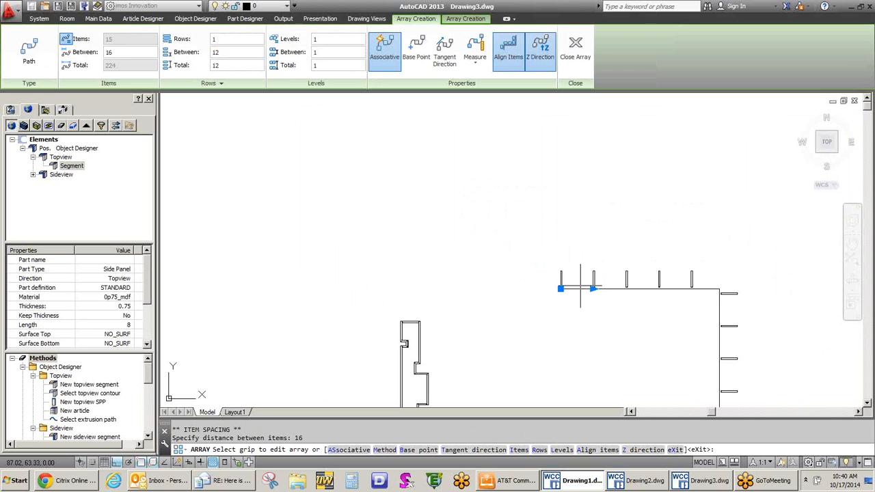
key("Return")
Explode the path array into separate segments
type("explo")
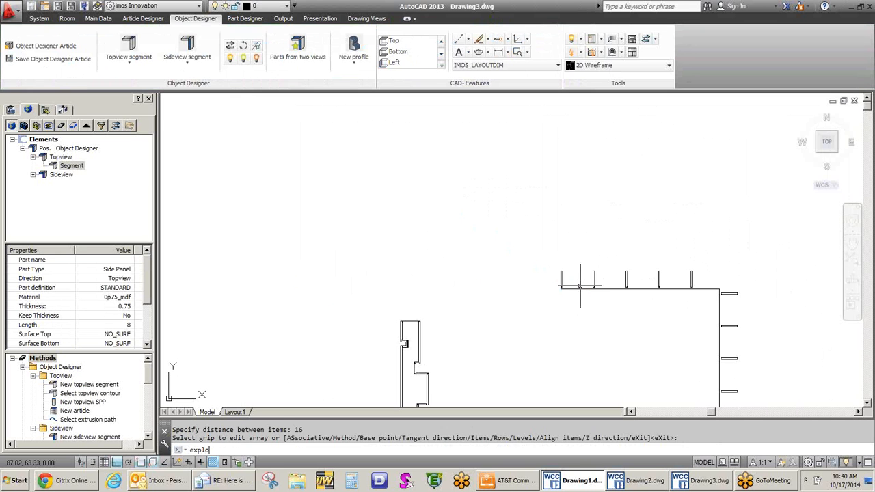
type("de")
key("Return")
left_click(594, 280)
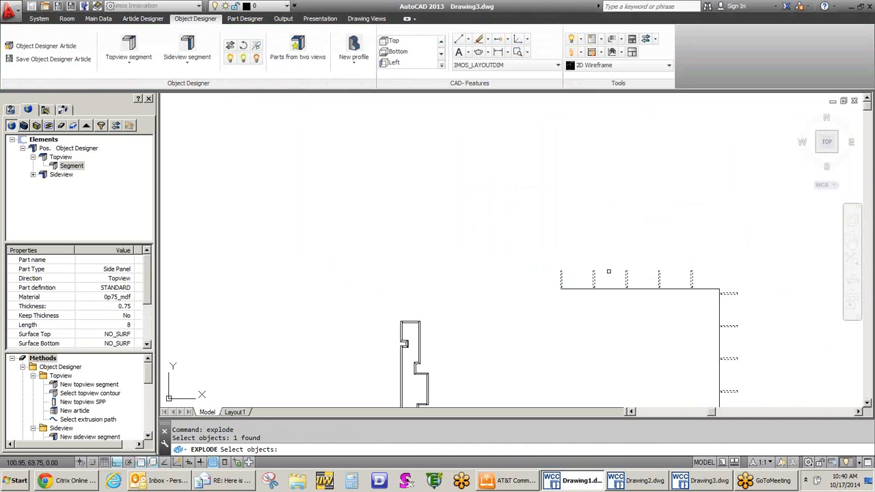
key("Return")
scroll(719, 290, "up", 4)
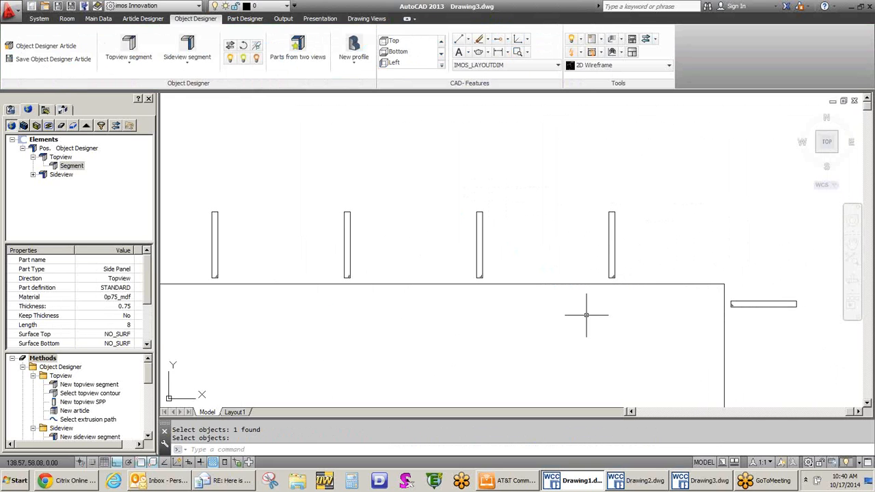
Copy the rightmost vertical segment to the right near the corner
type("cp")
key("Return")
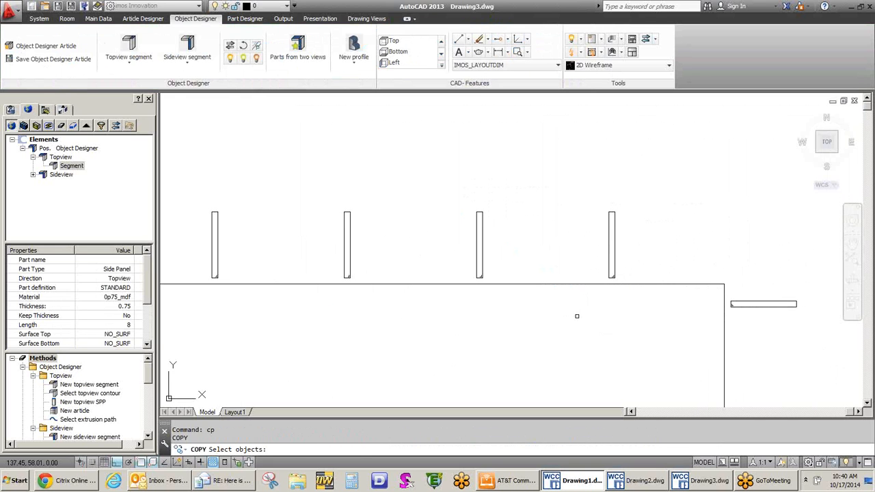
left_click(577, 316)
left_click(633, 175)
key("Return")
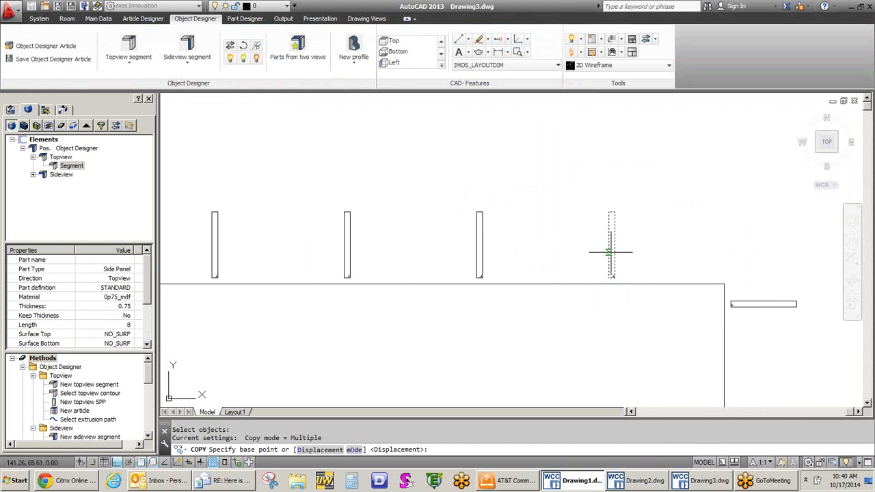
left_click(613, 253)
left_click(719, 270)
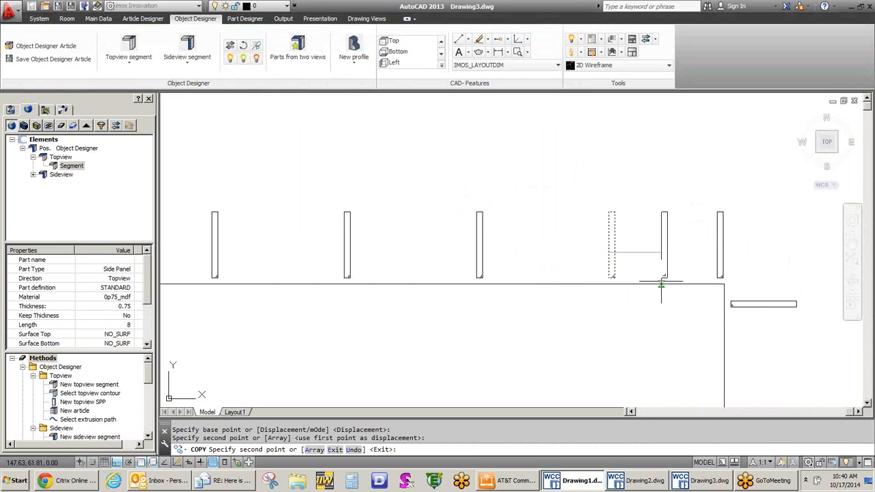
key("Escape")
scroll(686, 306, "up", 2)
type("p")
key("Return")
key("Escape")
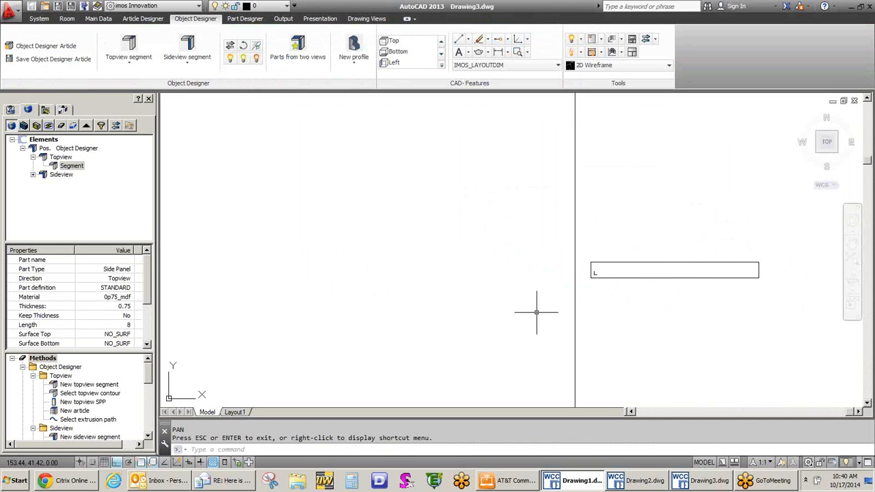
Copy the horizontal rectangle near the corner to sit just above the original
type("c")
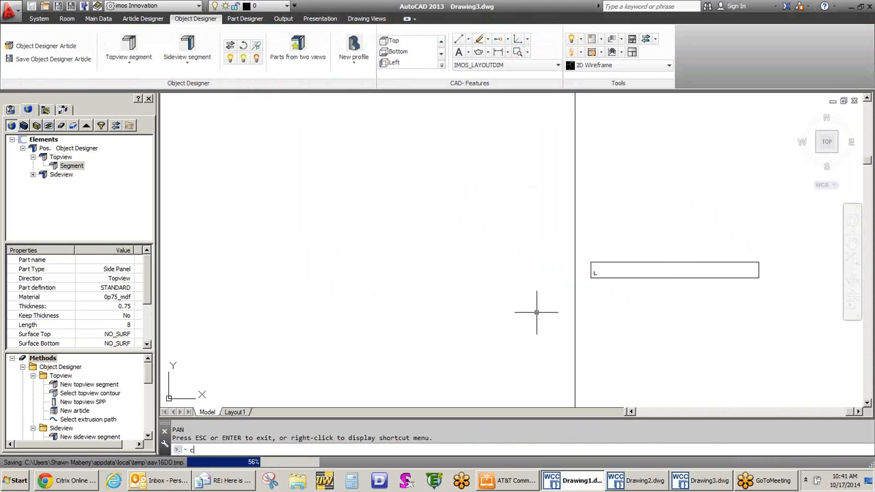
type("p")
key("Return")
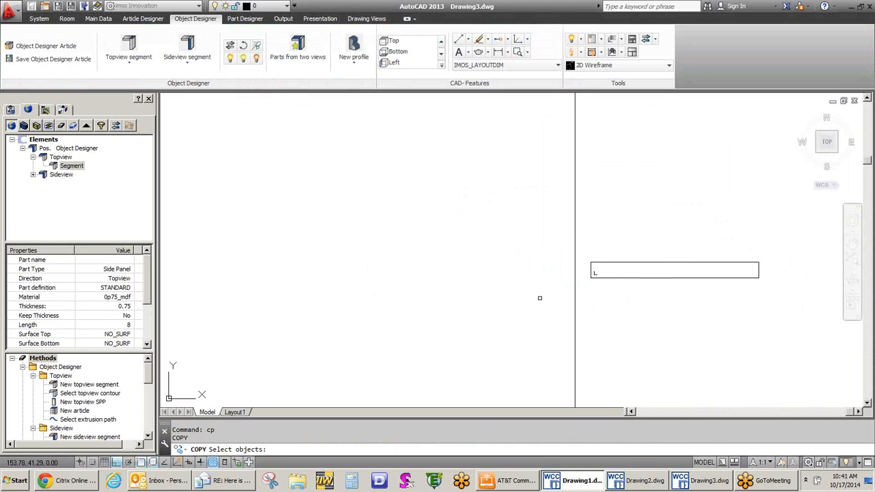
left_click(540, 298)
left_click(783, 254)
key("Return")
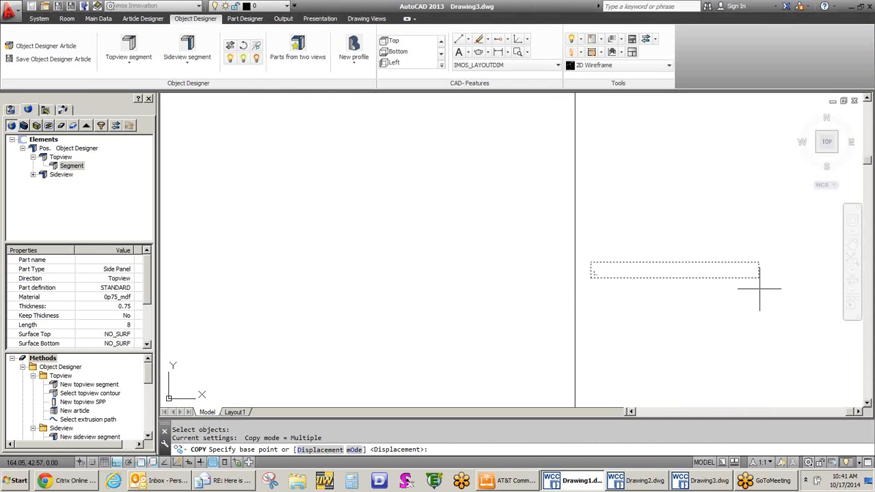
left_click(759, 278)
left_click(759, 262)
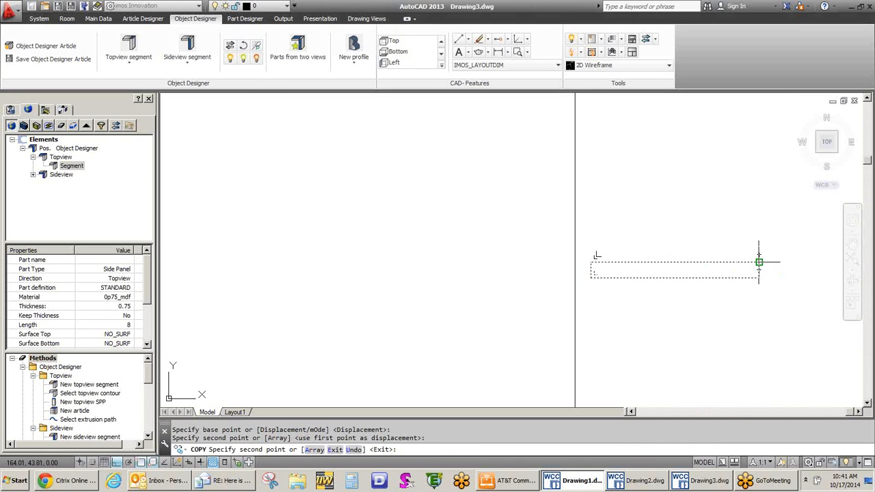
key("Escape")
scroll(638, 318, "down", 10)
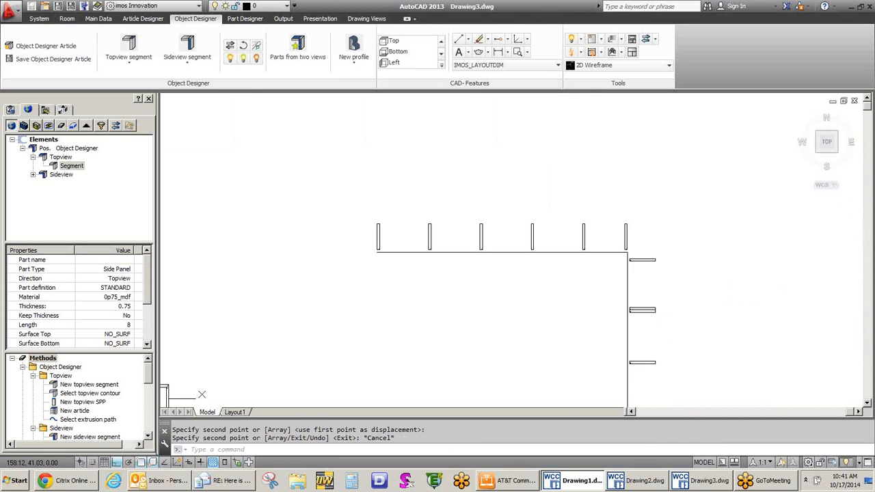
middle_click_drag(580, 310, 522, 228)
scroll(527, 251, "down", 5)
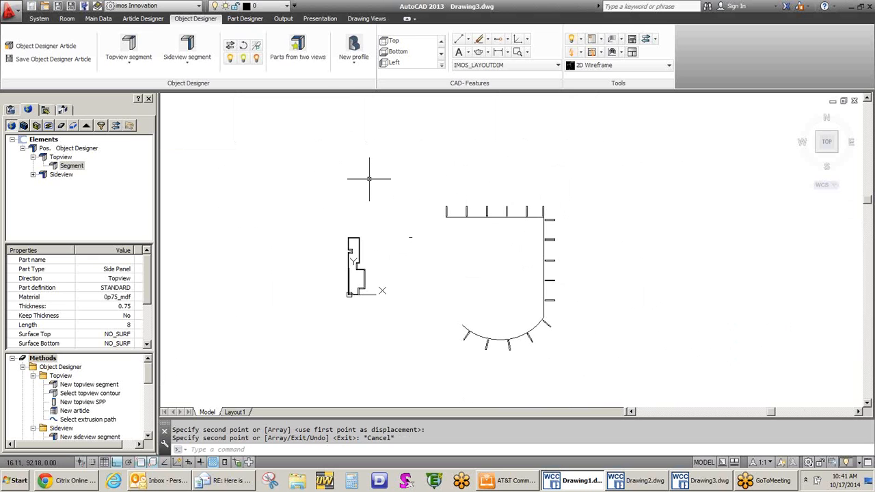
Generate parts from the side profile and the curved layout, excluding the top line, with the undefined element as top view
left_click(301, 63)
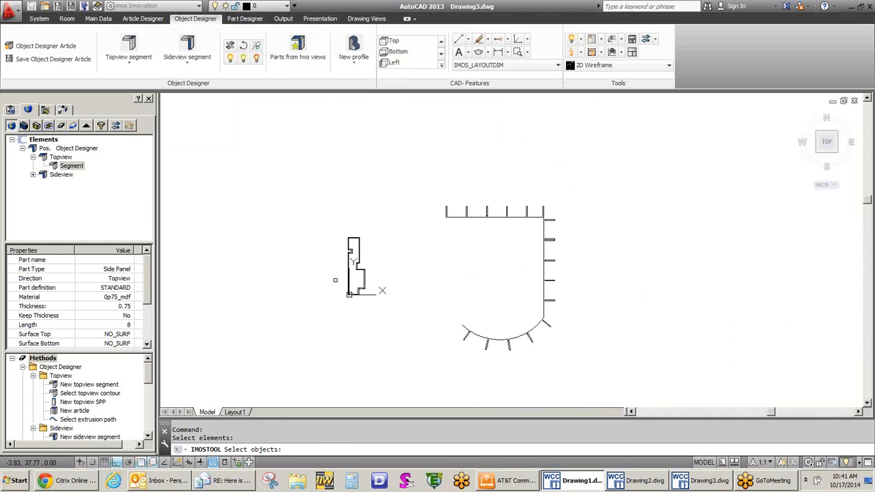
left_click(393, 272)
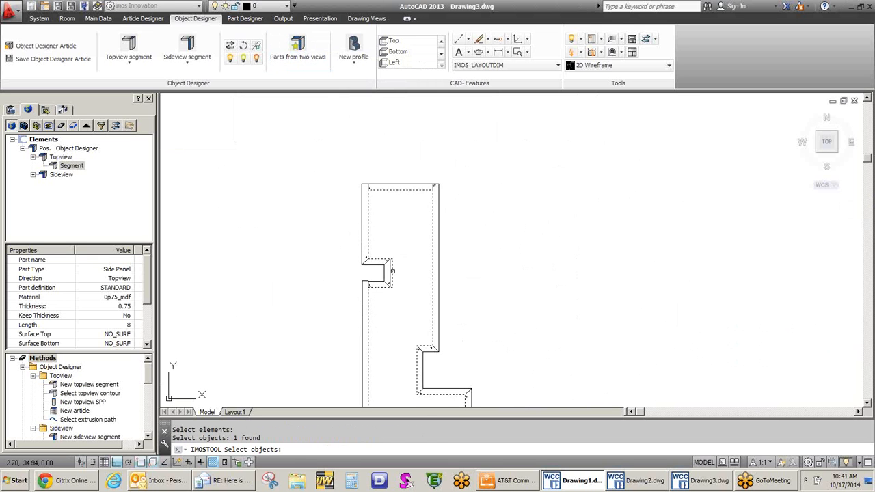
scroll(395, 274, "down", 4)
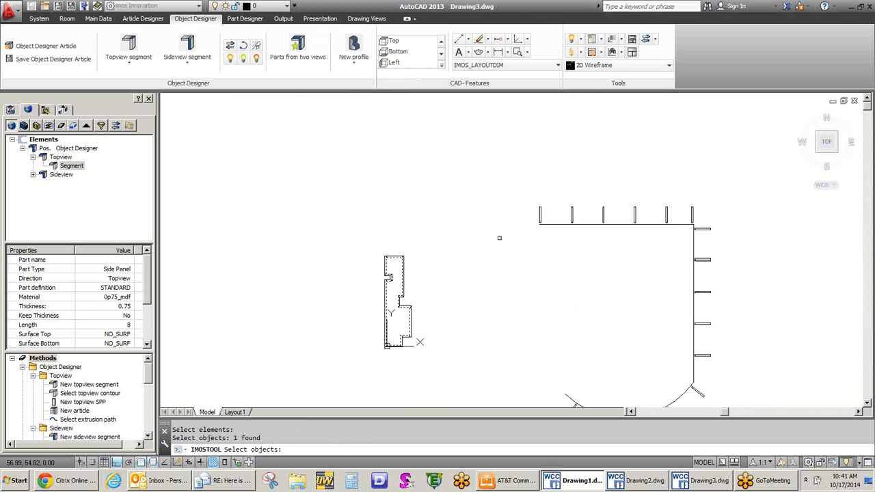
mouse_move(457, 335)
middle_mouse_down()
mouse_move(431, 246)
mouse_move(414, 255)
middle_mouse_up()
left_click(465, 371)
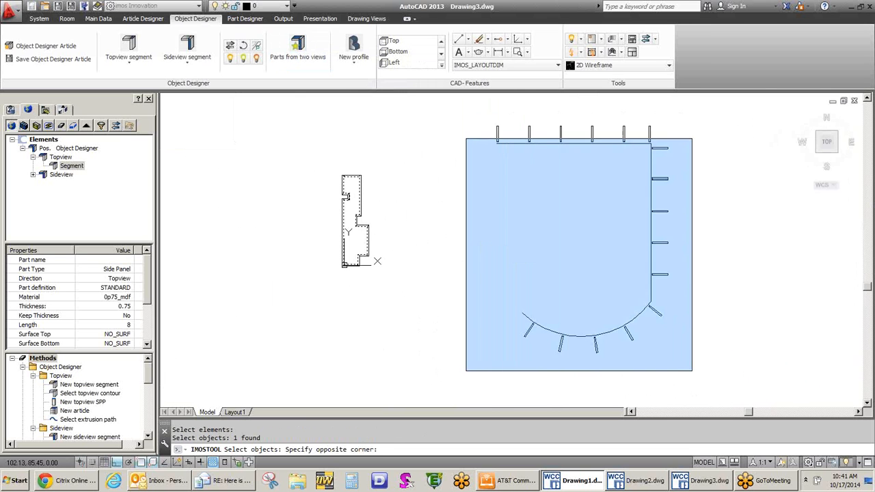
left_click(688, 112)
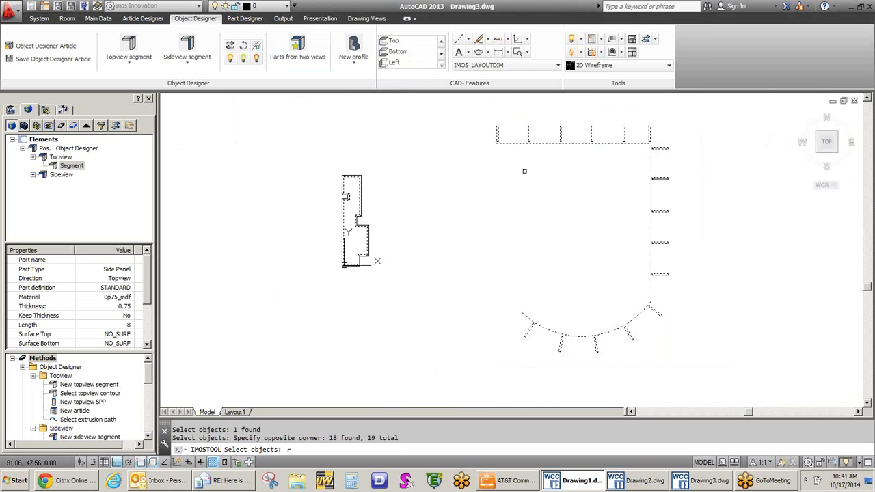
key("Return")
left_click(520, 145)
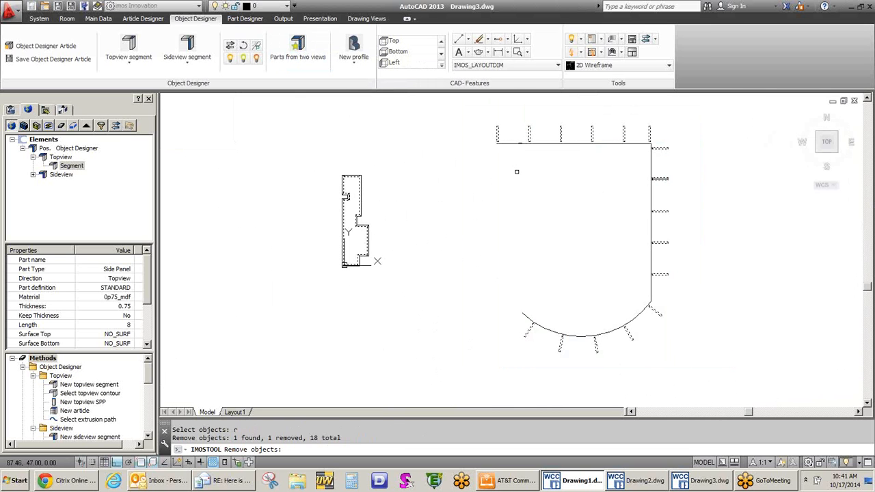
key("Return")
left_click(386, 277)
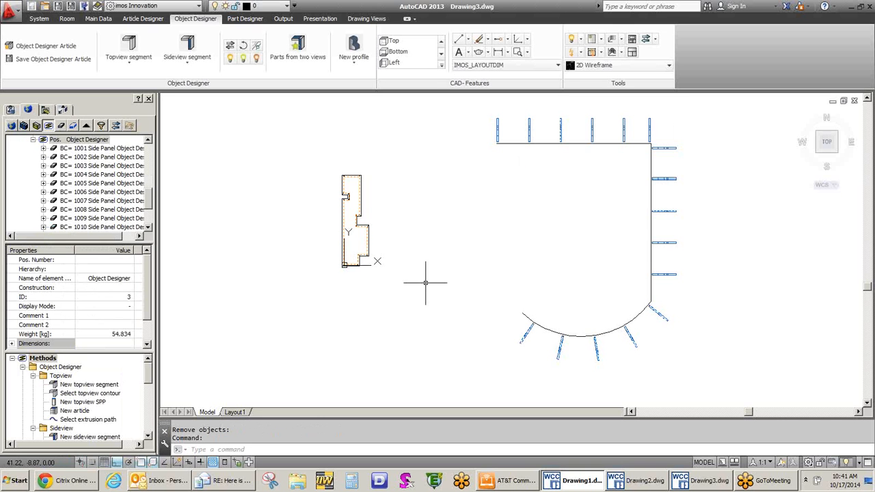
Build parts from the 15 side profile lines and top-view outline, inserted as a new article
left_click(298, 47)
left_click(309, 307)
left_click(424, 157)
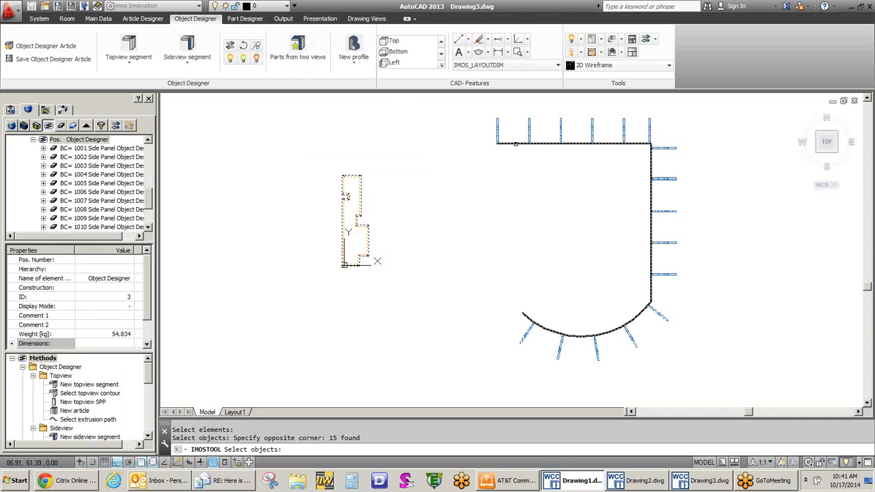
left_click(516, 143)
key("Return")
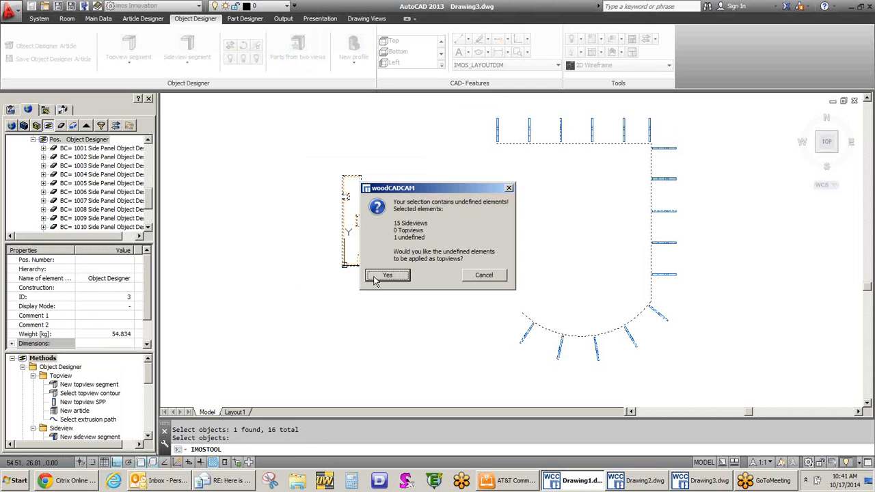
left_click(386, 276)
left_click(448, 239)
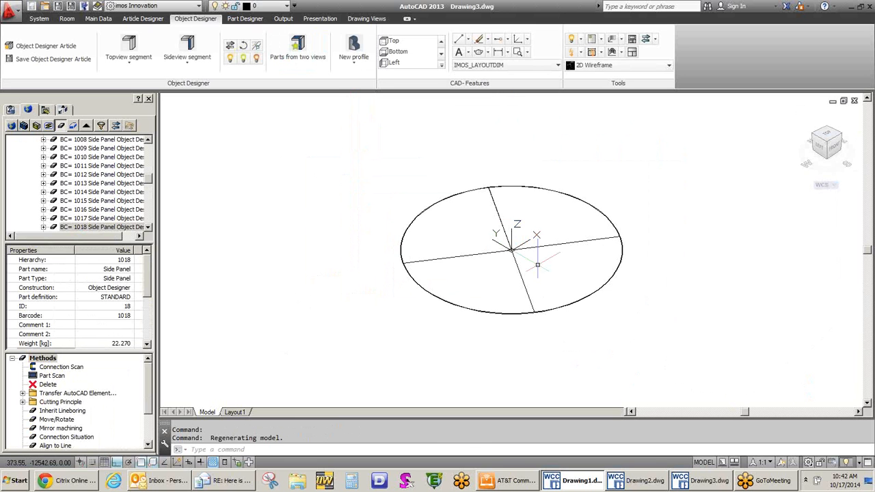
Zoom to extents and regenerate the drawing display
type("z")
key("Return")
type("w")
key("Return")
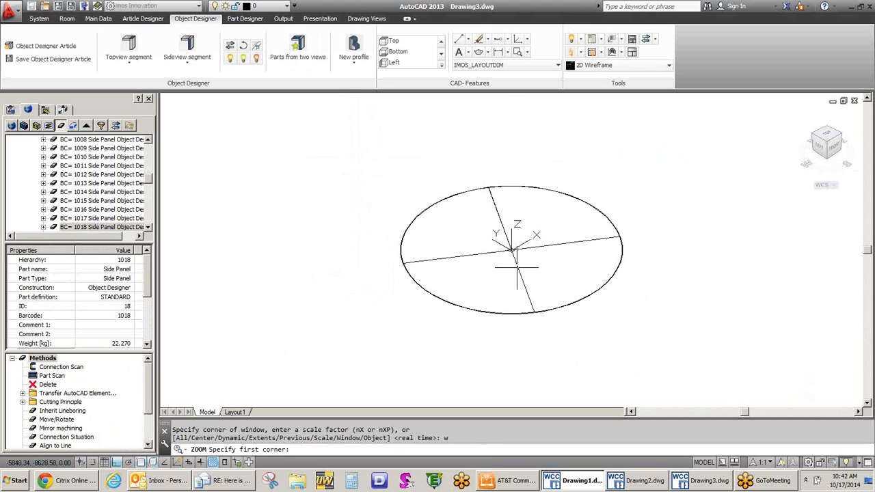
key("Escape")
key("Return")
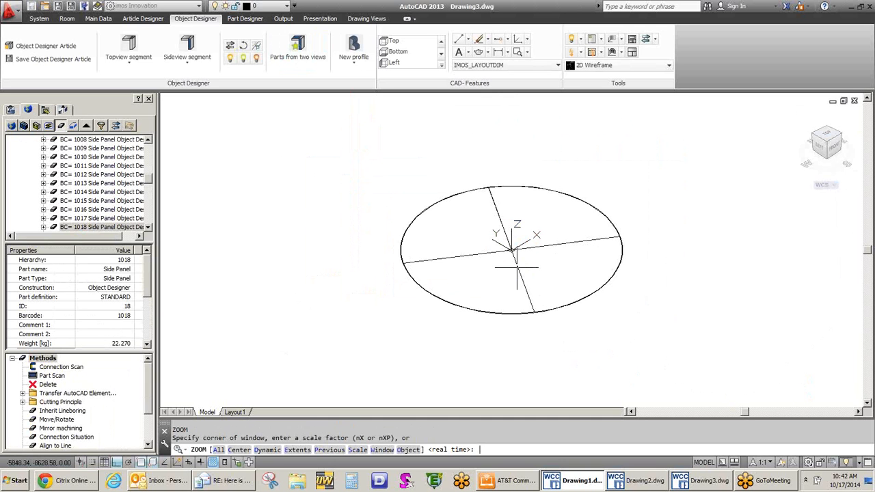
type("e")
key("Return")
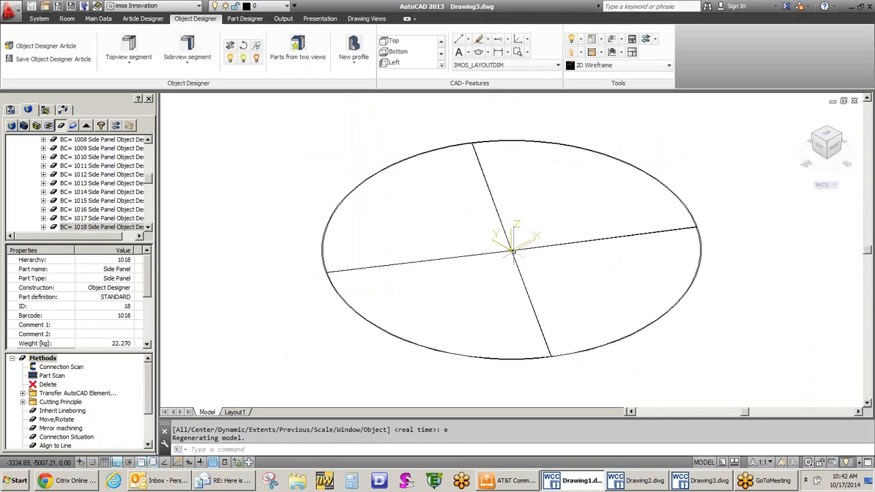
scroll(508, 281, "up", 5)
scroll(488, 324, "up", 5)
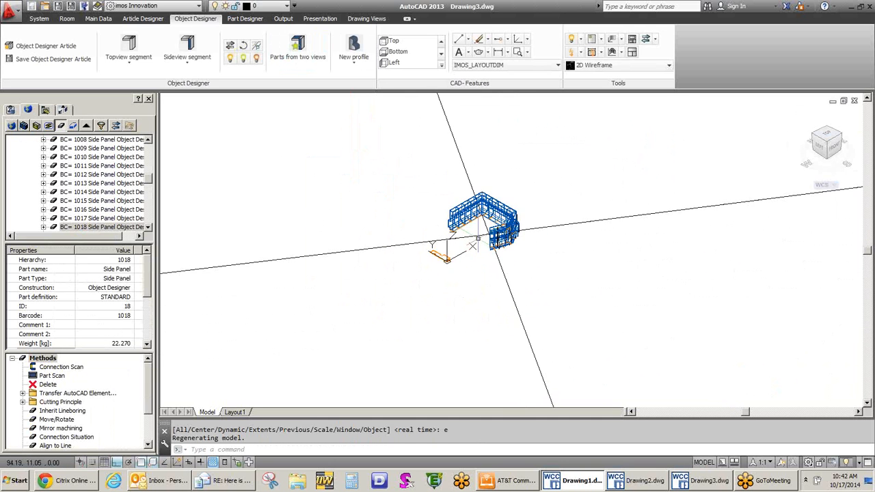
scroll(478, 236, "up", 4)
scroll(478, 231, "down", 5)
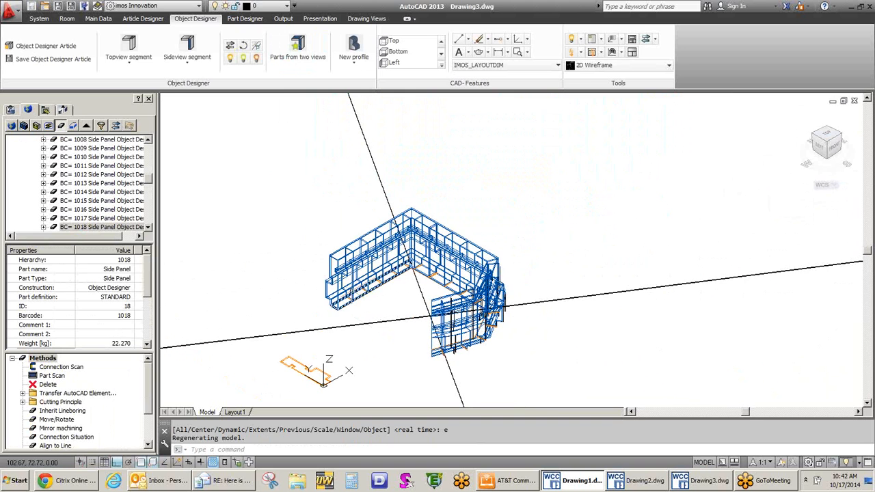
type("rege")
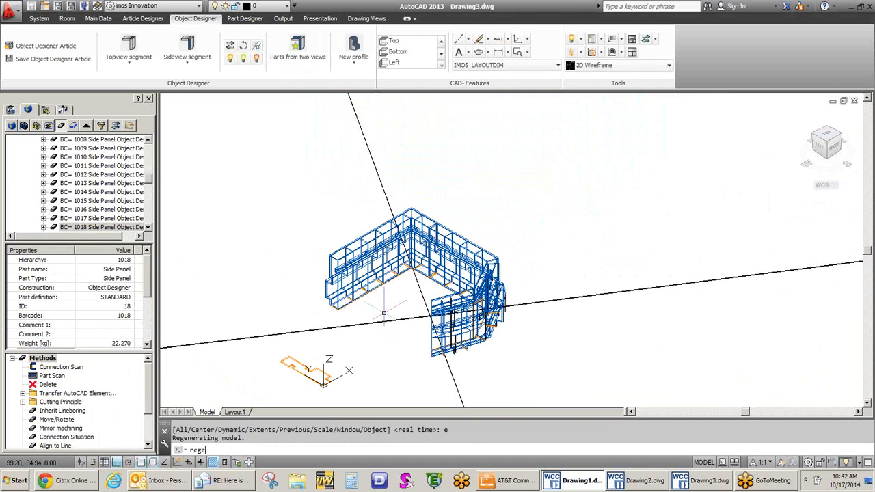
type("n")
key("Return")
Delete the long black line crossing the cabinet
scroll(399, 220, "up", 2)
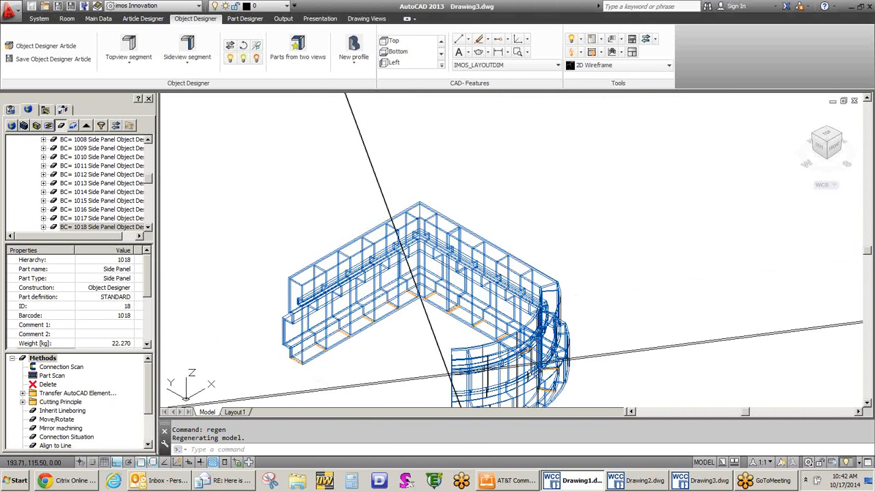
scroll(402, 226, "up", 3)
scroll(397, 259, "down", 2)
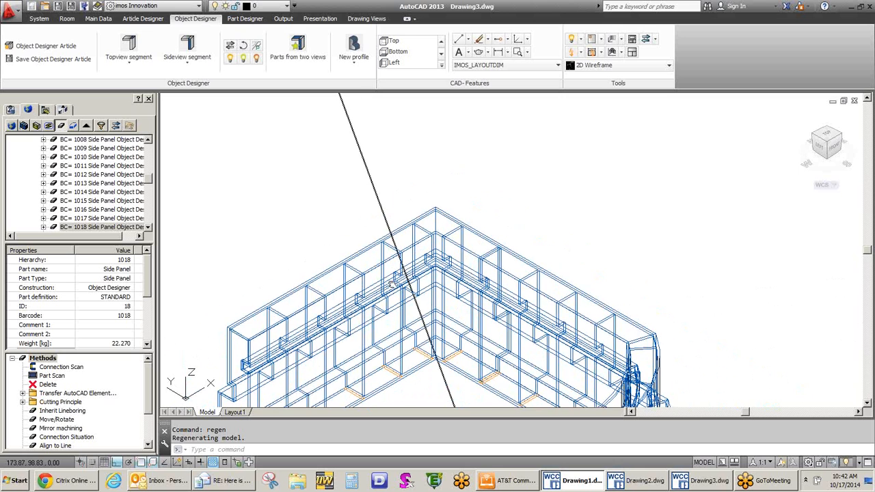
middle_click_drag(391, 285, 413, 238)
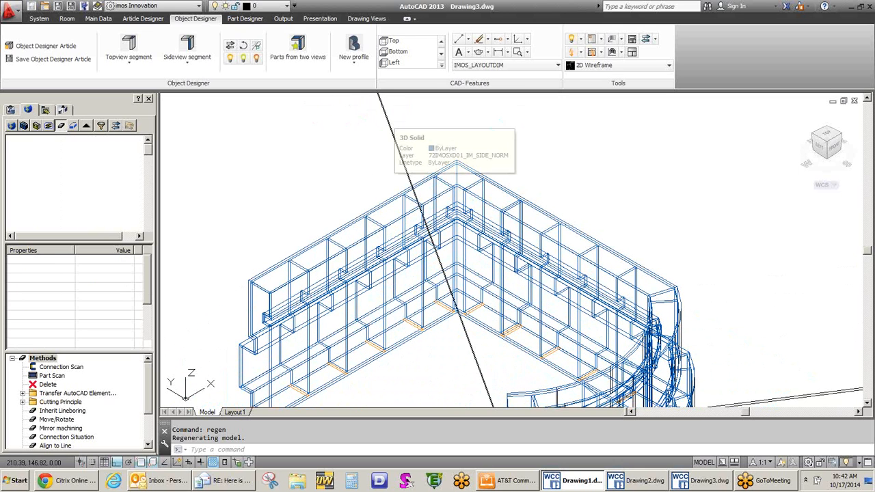
left_click(385, 117)
key("Delete")
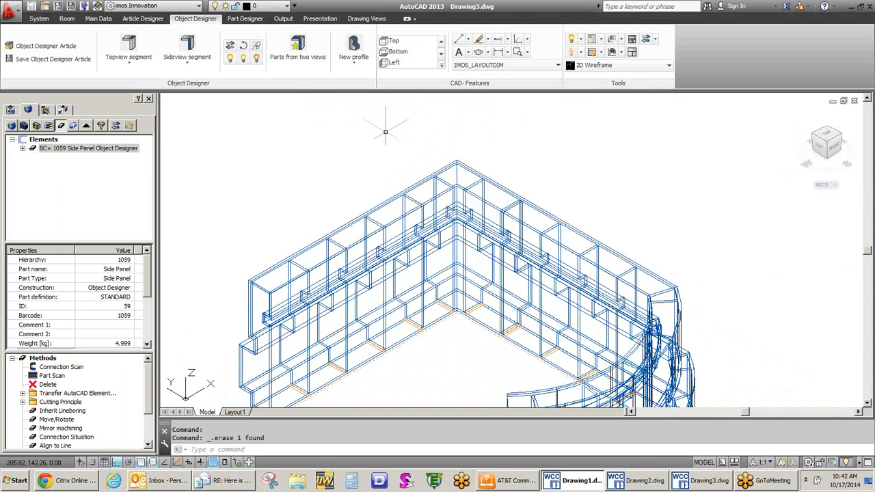
Hide the cabinet parts and upright strips, leaving only the flat top panels
left_click(581, 39)
left_click(605, 101)
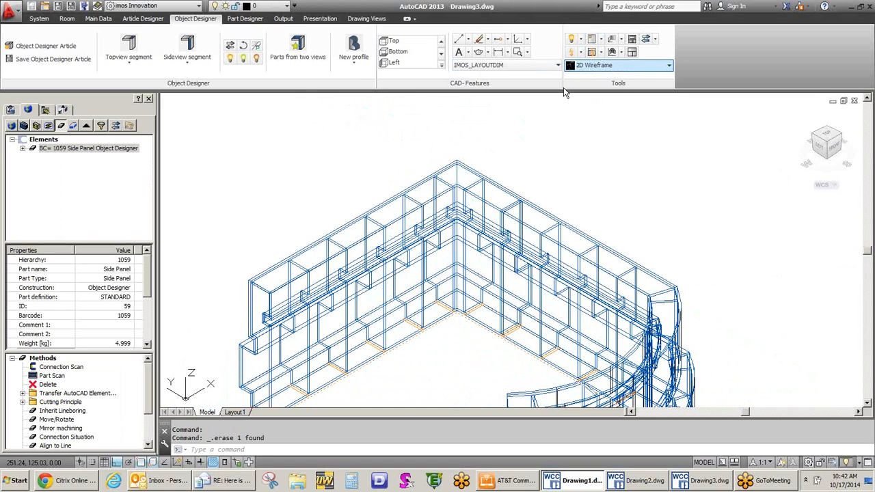
left_click(451, 173)
left_click(451, 173)
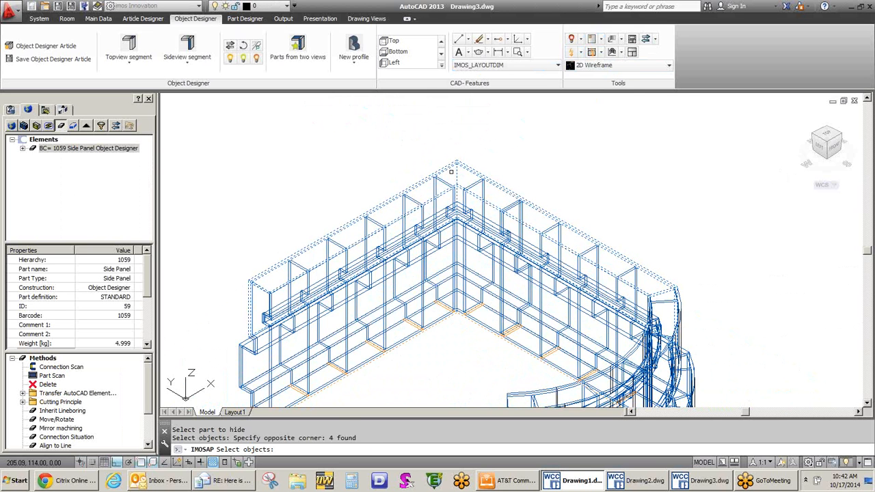
key("Return")
left_click(582, 41)
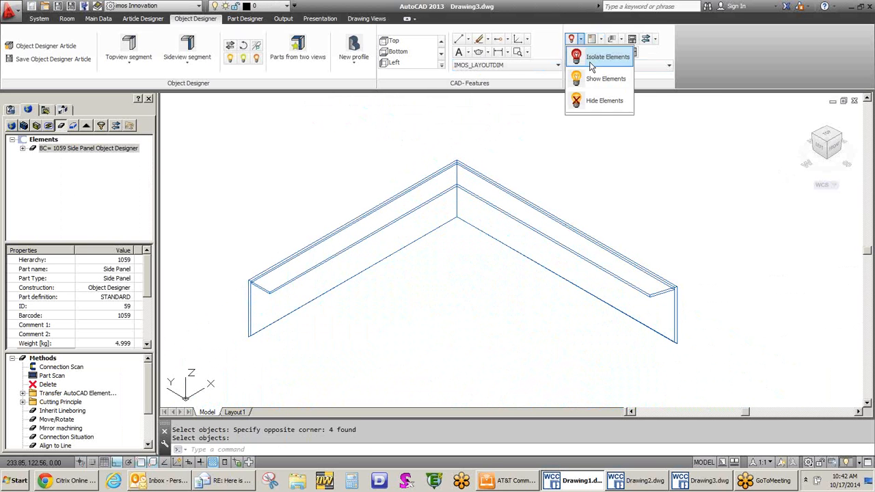
left_click(605, 100)
left_click(486, 201)
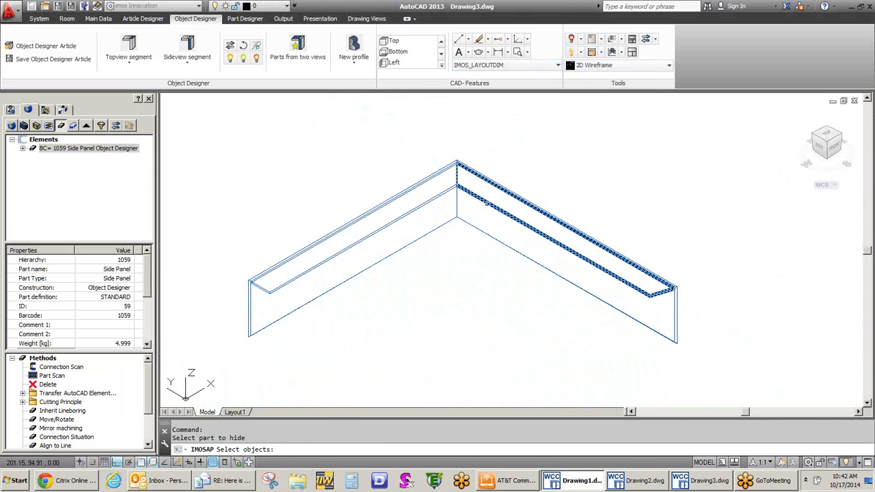
left_click(487, 201)
left_click(427, 202)
key("Return")
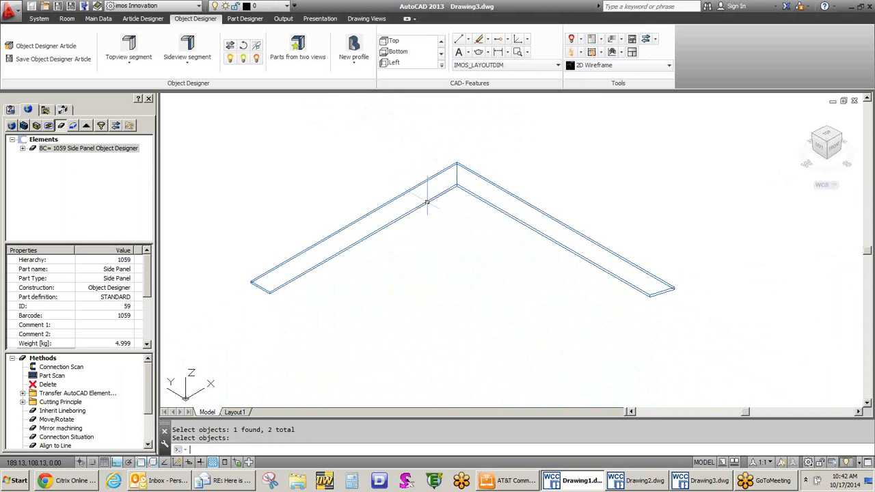
scroll(454, 174, "up", 3)
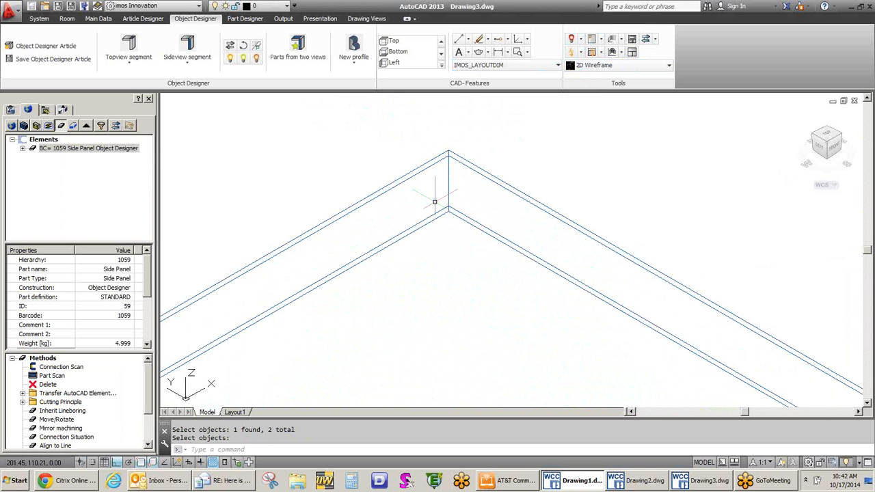
Join the two top panels at the corner into one part and view it from Top
left_click(61, 125)
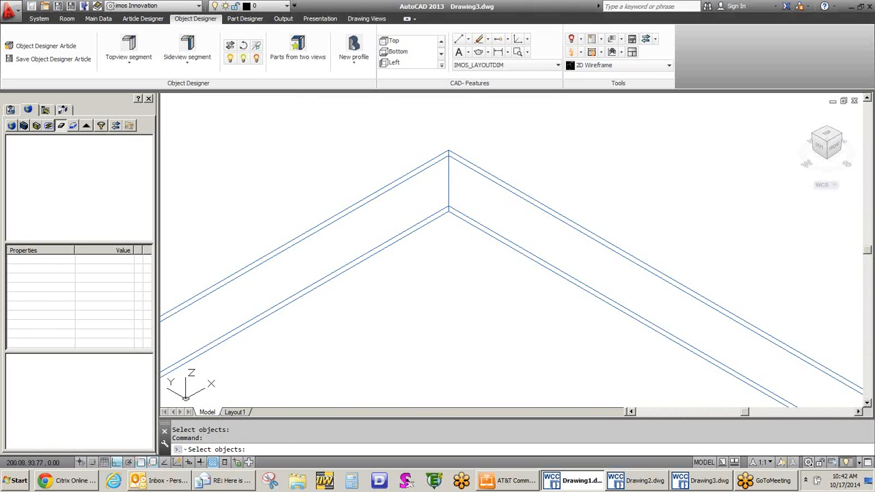
left_click(528, 265)
left_click(388, 157)
key("Return")
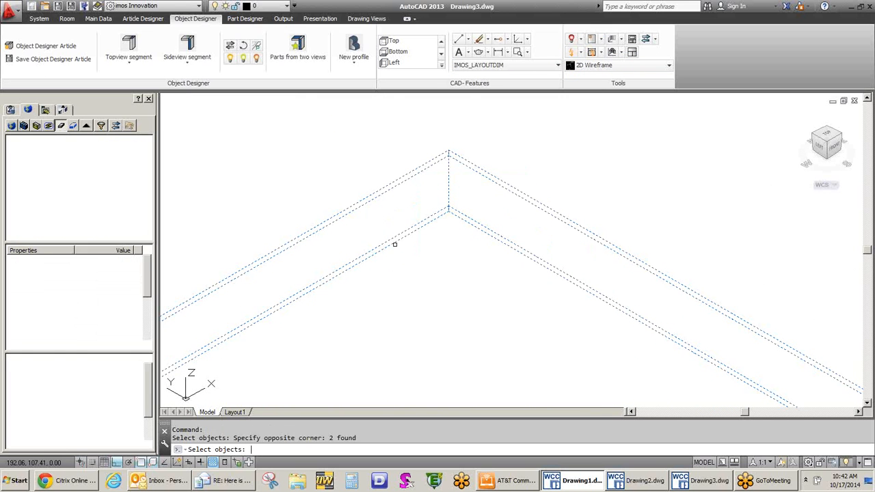
scroll(149, 397, "down", 2)
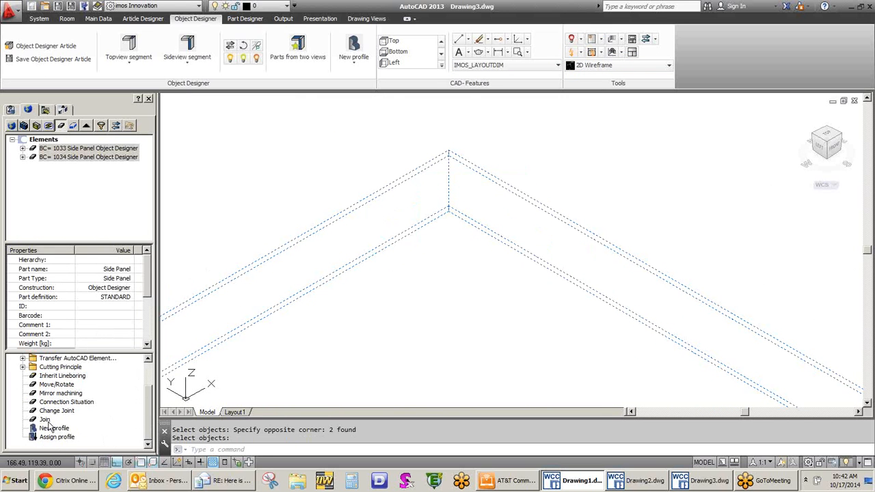
left_click(45, 419)
scroll(428, 246, "down", 2)
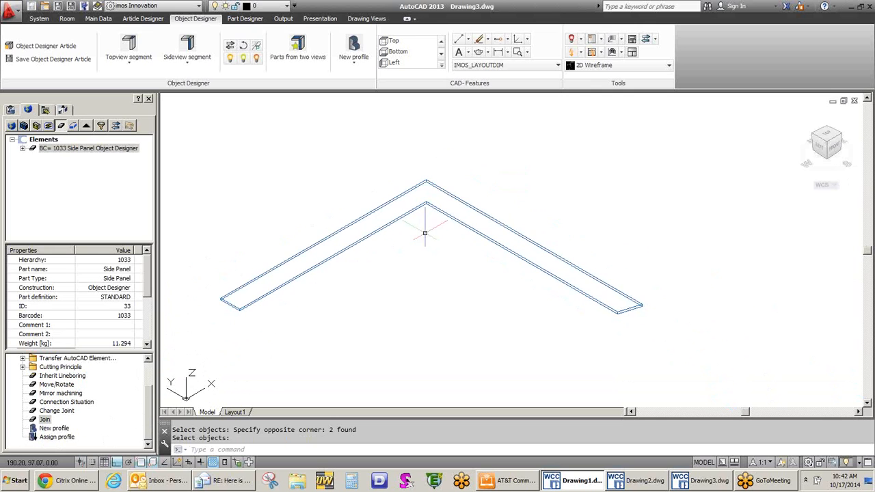
left_click(828, 137)
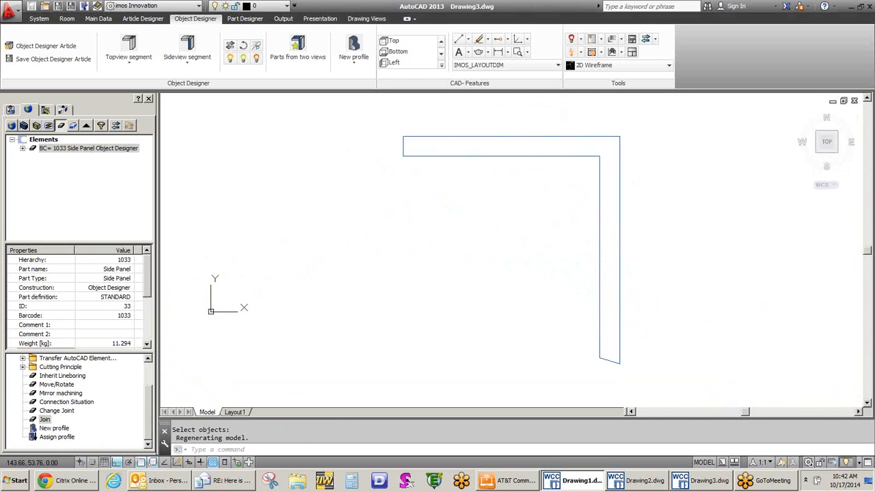
Start a polyline on the panel with PL, then cancel it
type("pl")
key("Return")
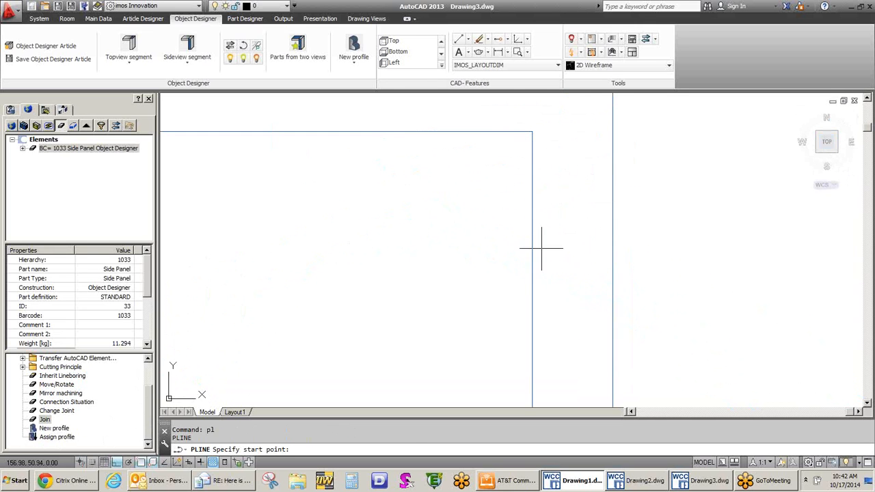
left_click(574, 251)
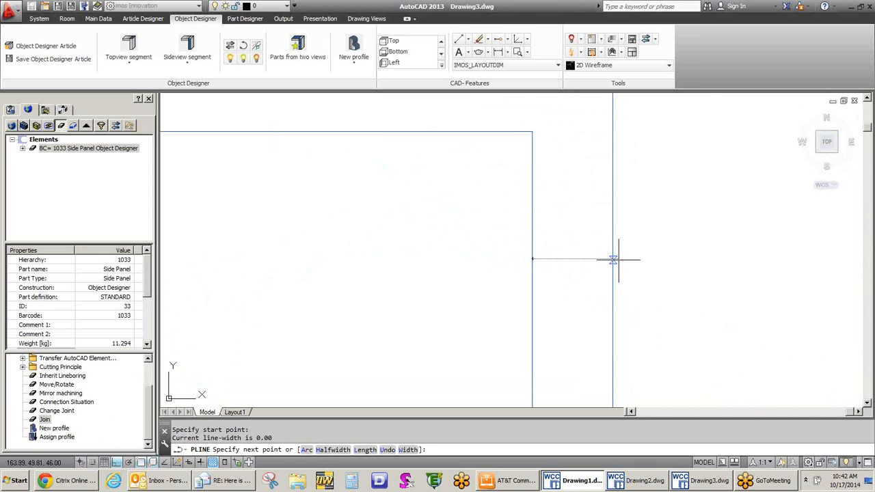
key("Escape")
Show the panel in SW isometric view with the part selection cleared
scroll(561, 258, "up", 3)
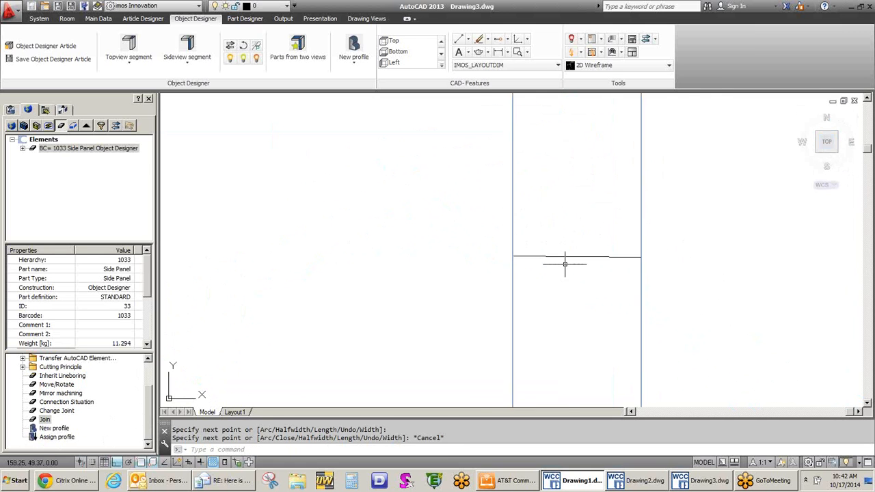
scroll(424, 270, "down", 5)
scroll(445, 267, "down", 4)
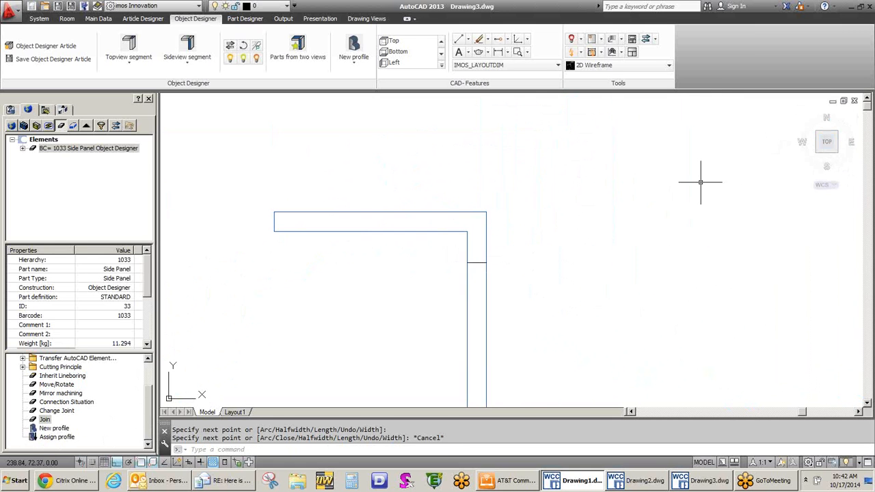
left_click(819, 154)
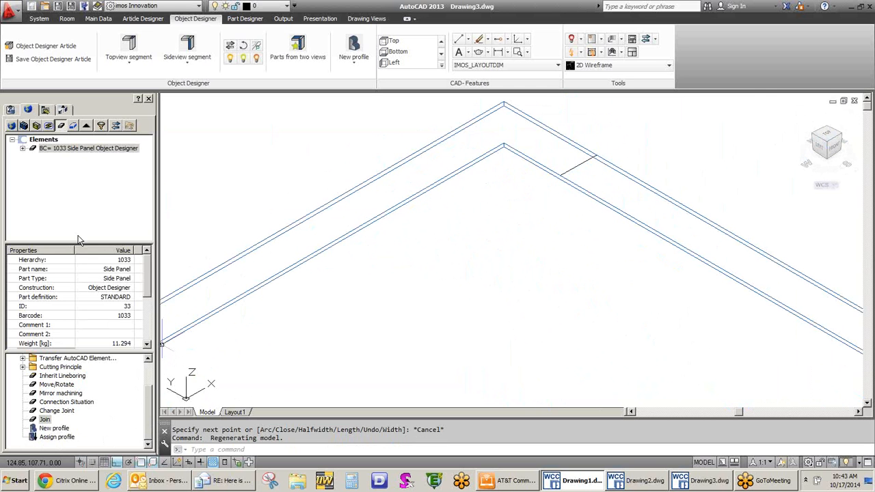
left_click(62, 126)
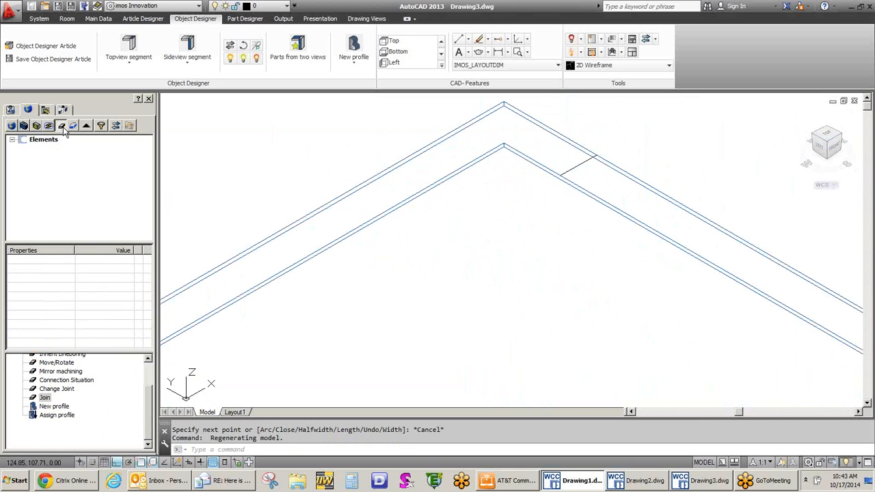
Preview a split along the cut line, then cancel it and an unfinished polyline
left_click(62, 127)
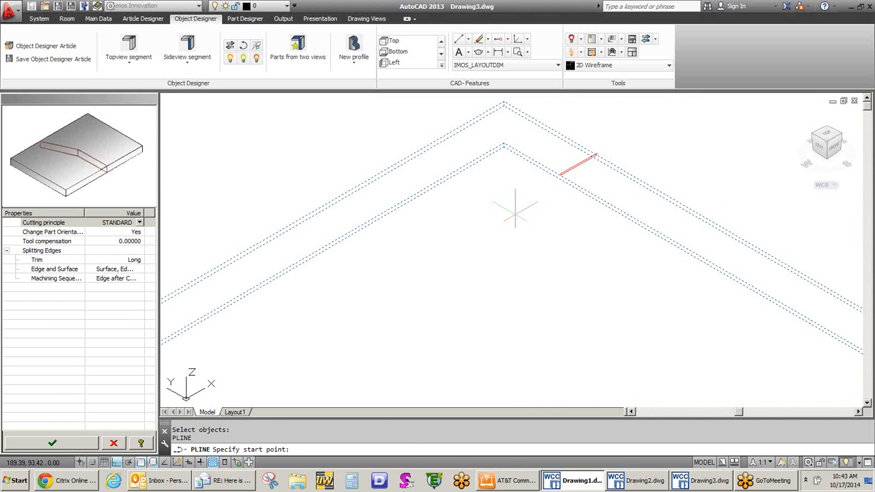
left_click(63, 444)
left_click(437, 215)
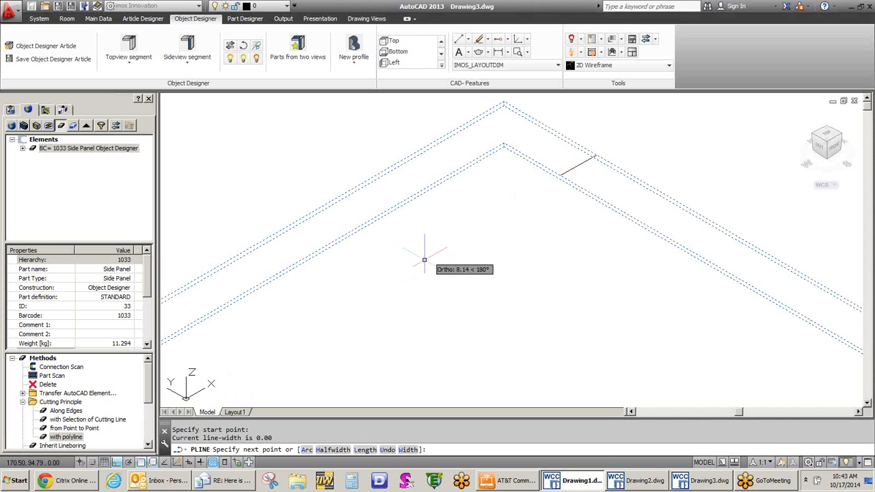
key("Escape")
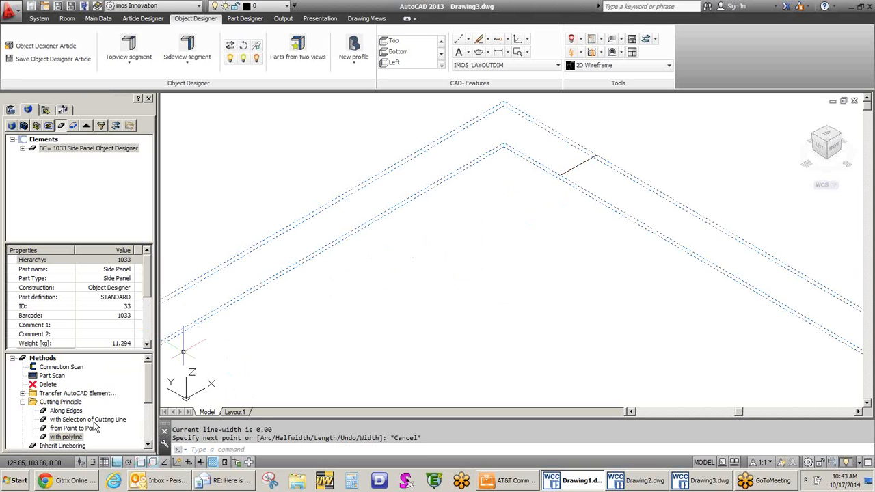
Cut the L-shaped side panel with the 'with polyline' cutting principle along the short line
left_click(60, 126)
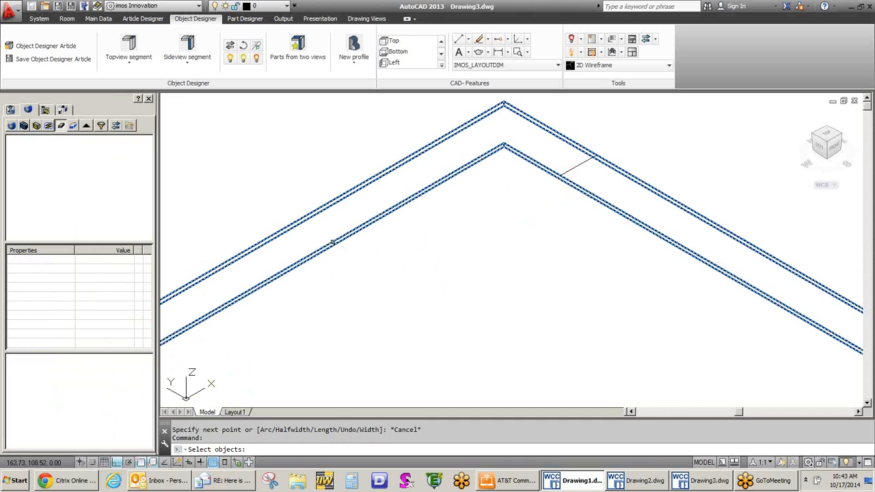
left_click(334, 242)
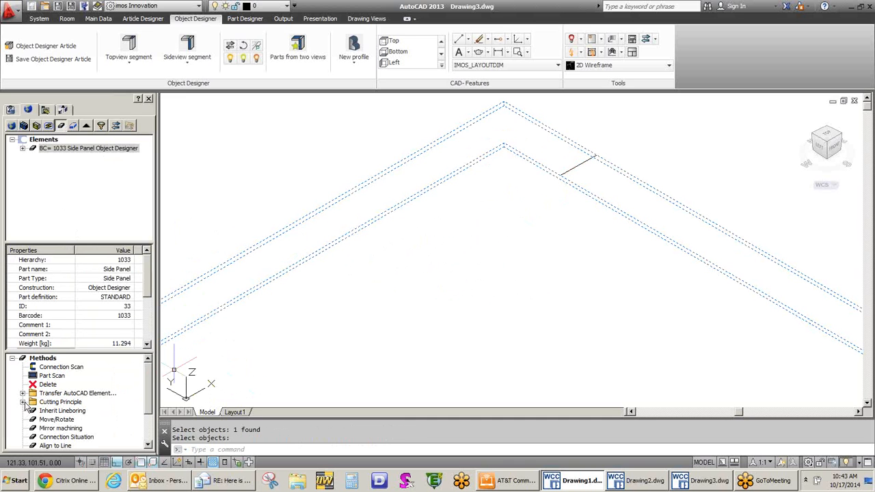
left_click(24, 402)
double_click(74, 438)
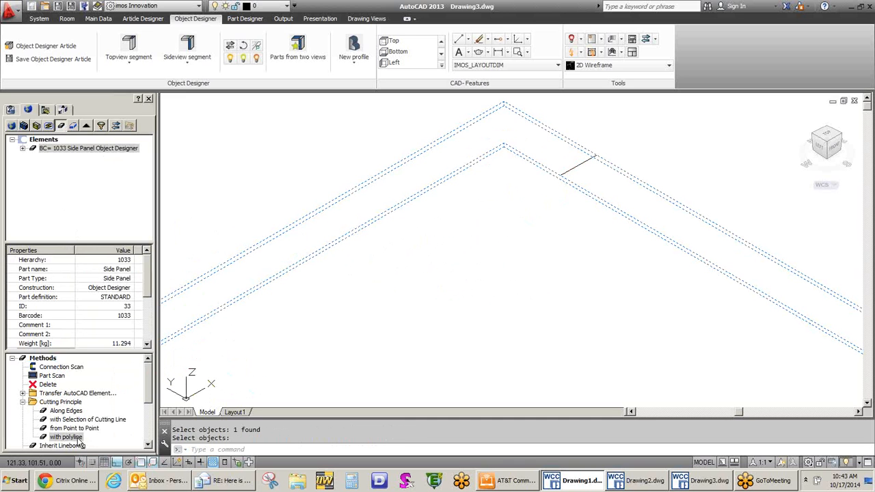
left_click(578, 165)
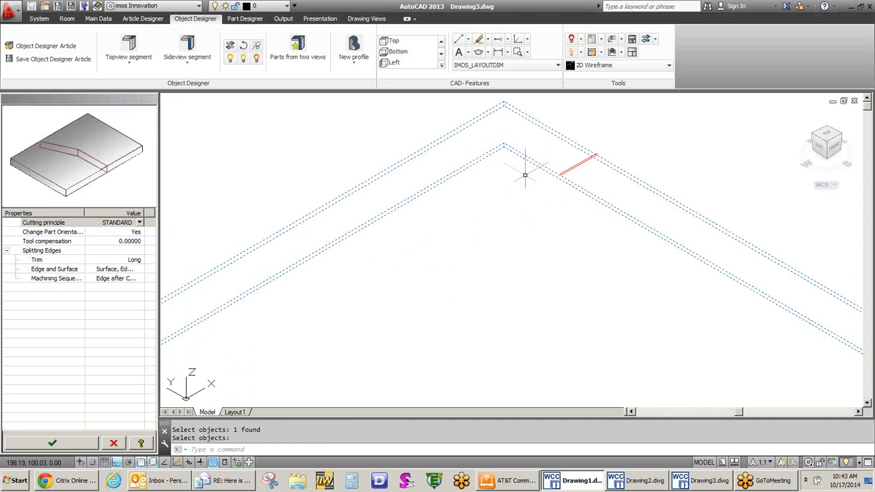
left_click(53, 444)
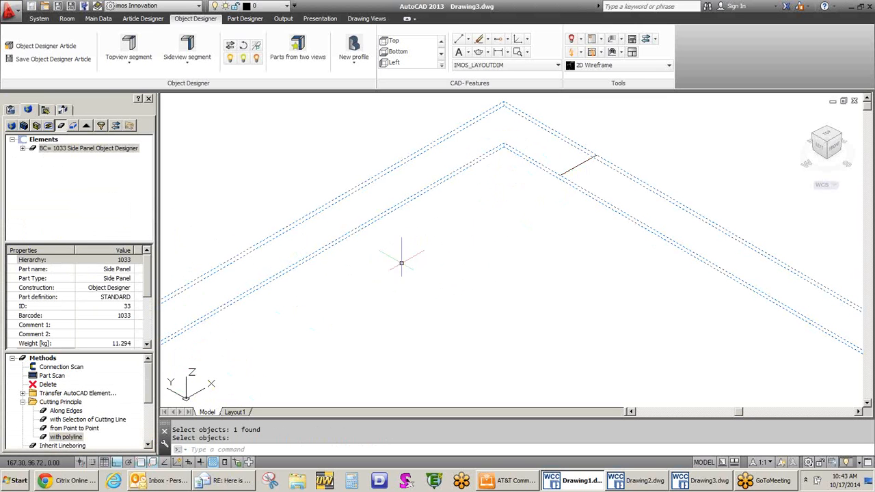
double_click(67, 437)
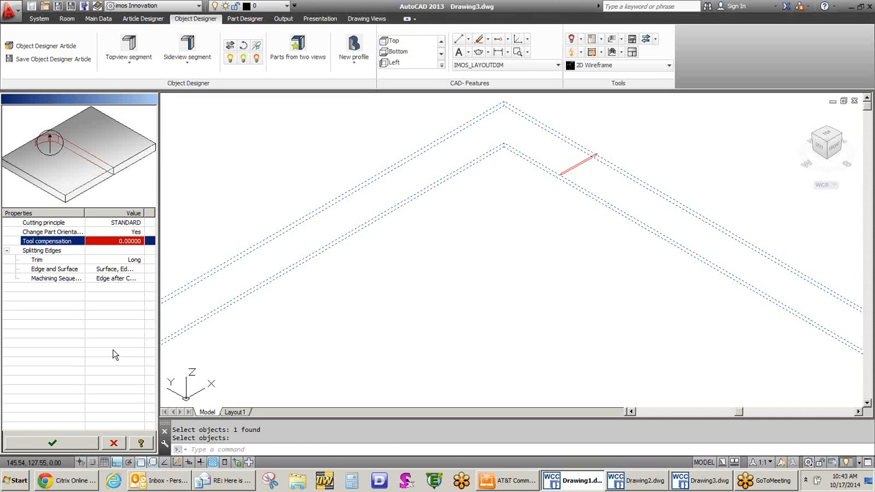
left_click(63, 443)
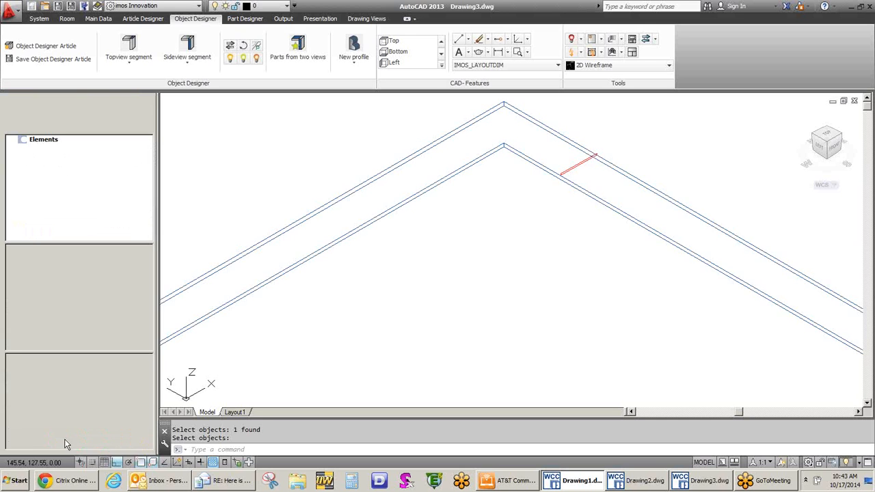
scroll(403, 262, "down", 5)
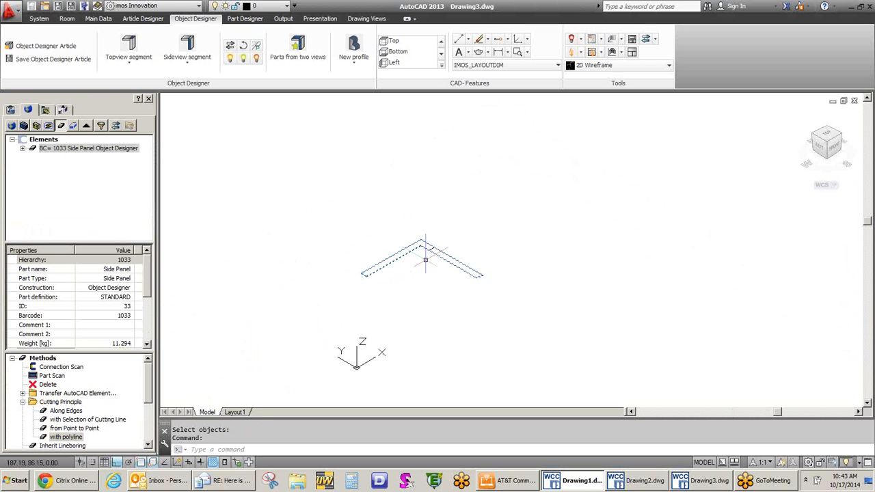
Select the side panel and try editing its left end edge, then cancel
scroll(423, 250, "up", 5)
left_click(441, 244)
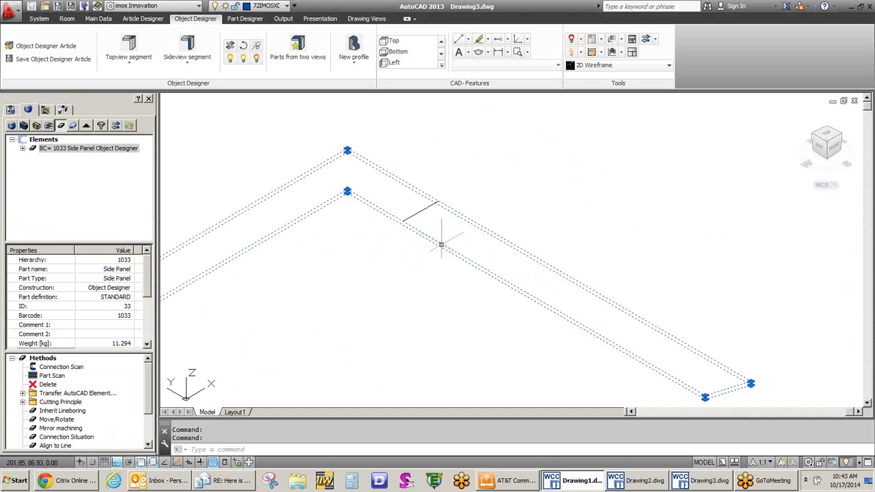
middle_click_drag(361, 298, 459, 272)
scroll(459, 273, "down", 4)
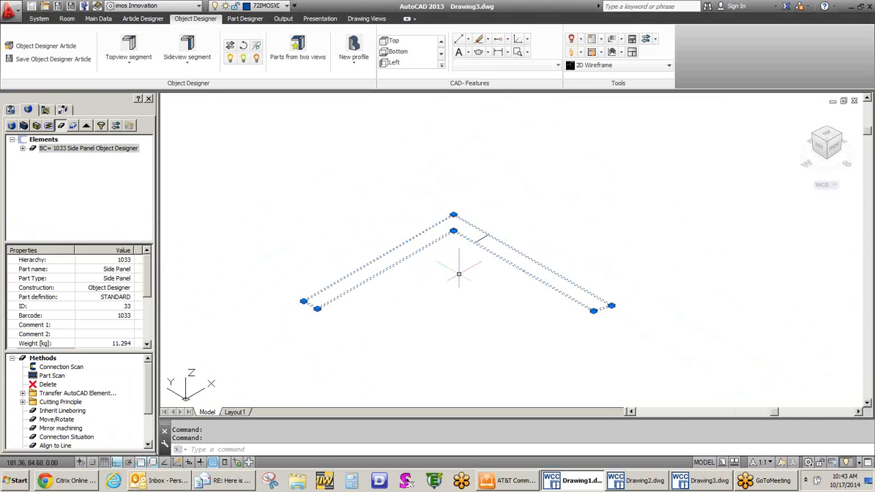
left_click(73, 126)
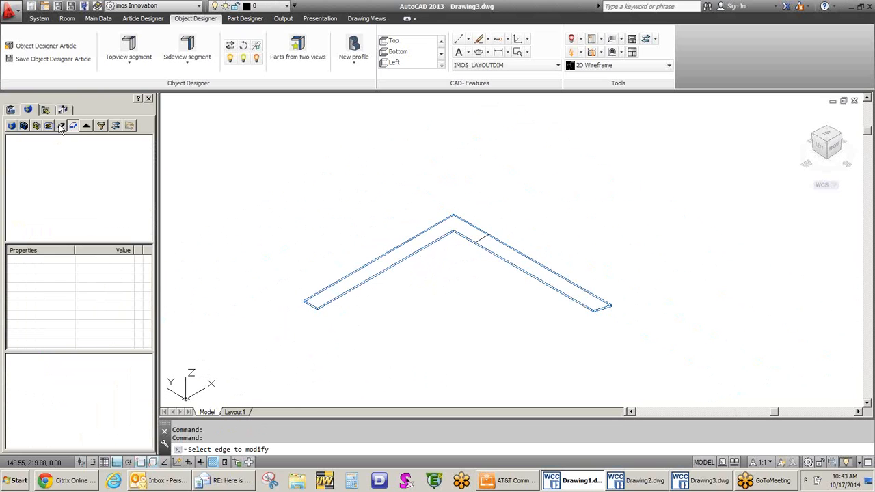
left_click(309, 304)
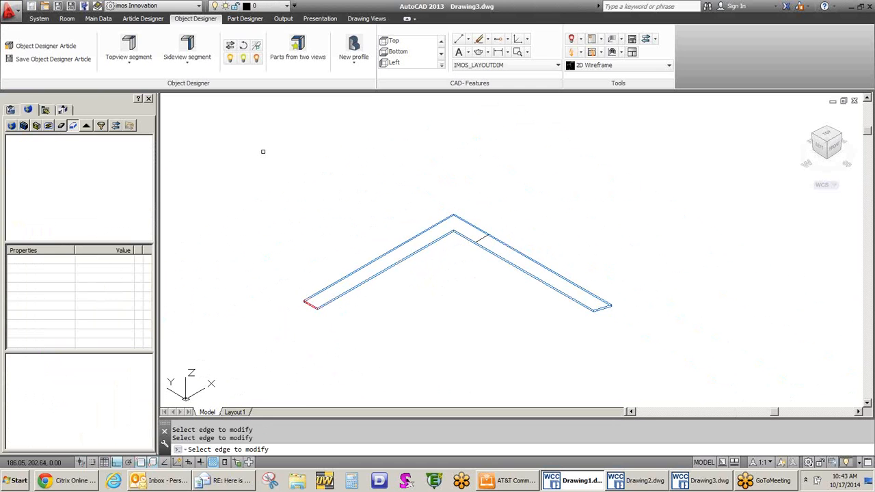
left_click(60, 125)
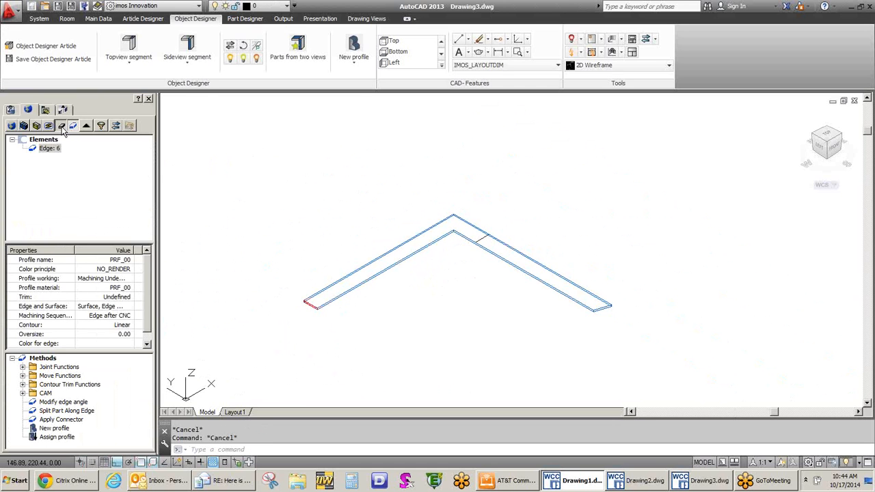
Reselect the L-shaped part and start the 'with polyline' cutting principle
left_click(468, 235)
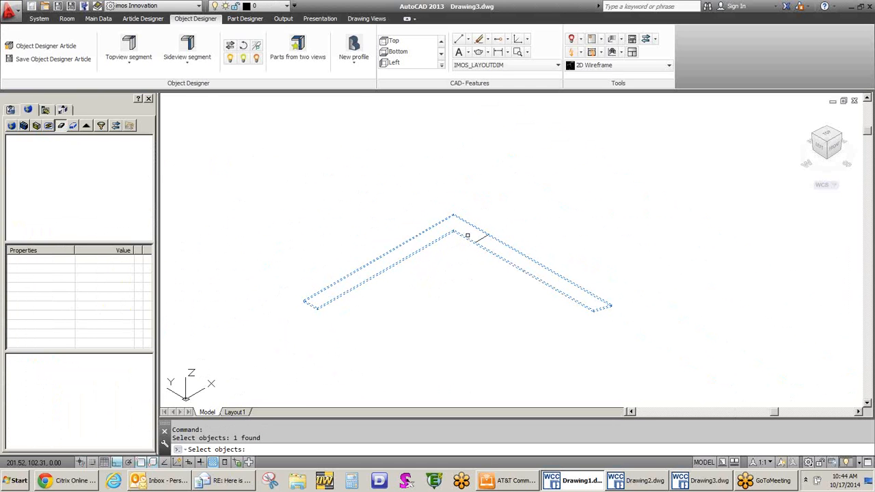
key("Return")
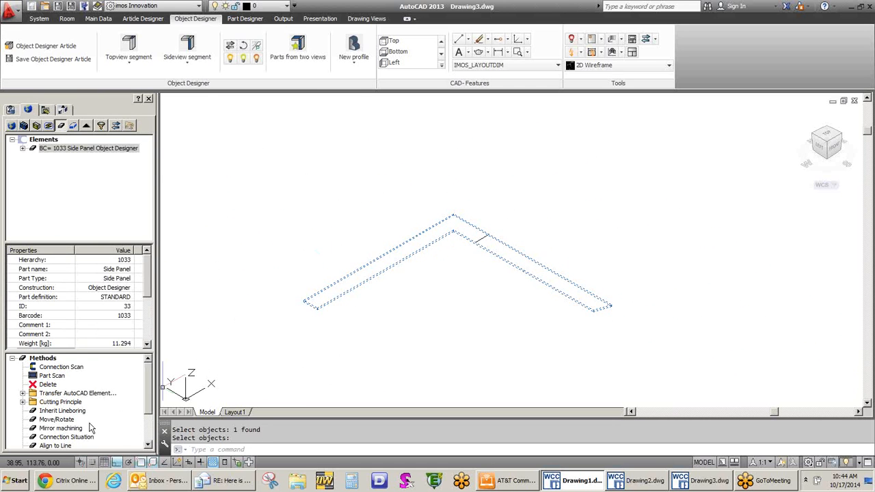
scroll(60, 424, "down", 2)
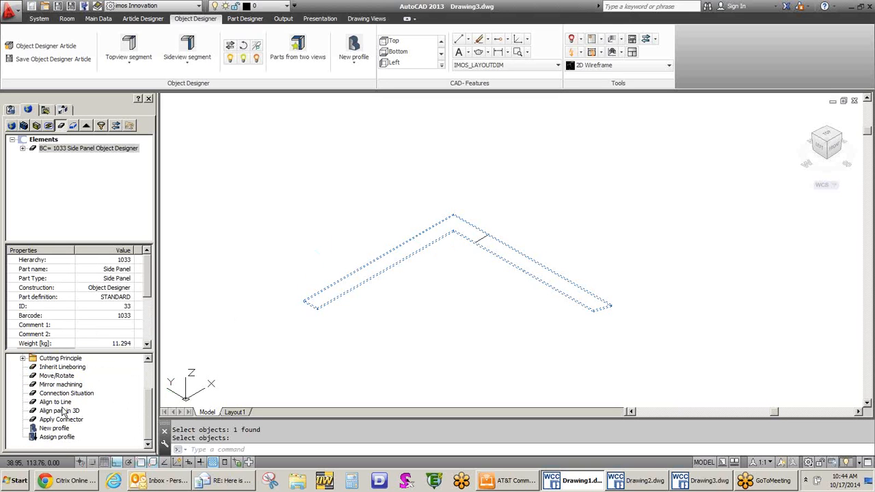
left_click(23, 359)
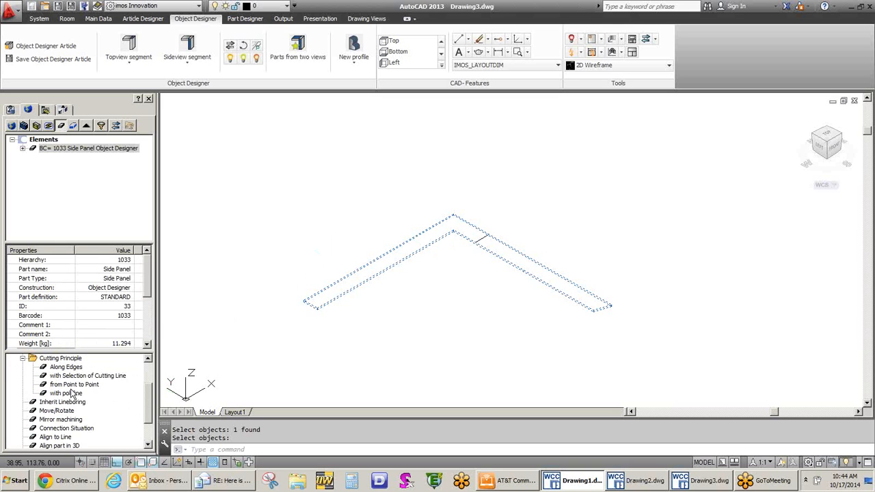
double_click(72, 394)
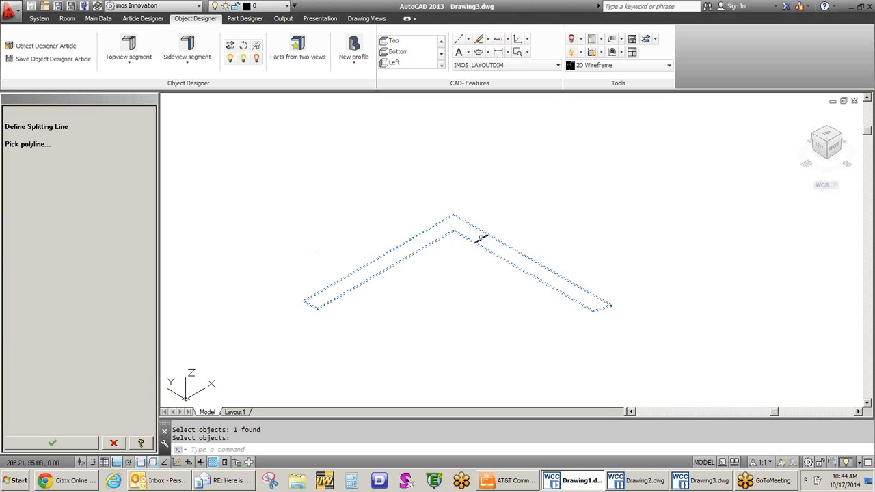
Switch to a top-down view and erase the horizontal line over the panel
left_click(482, 238)
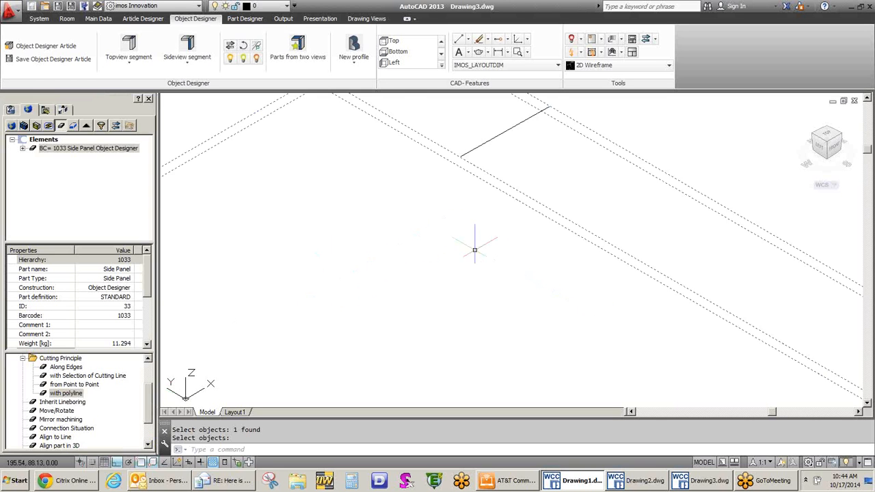
left_click(825, 137)
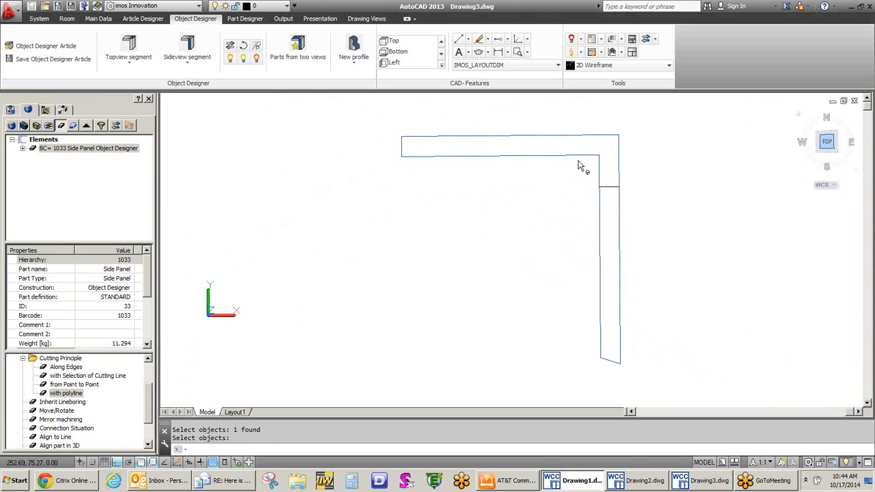
scroll(623, 232, "up", 5)
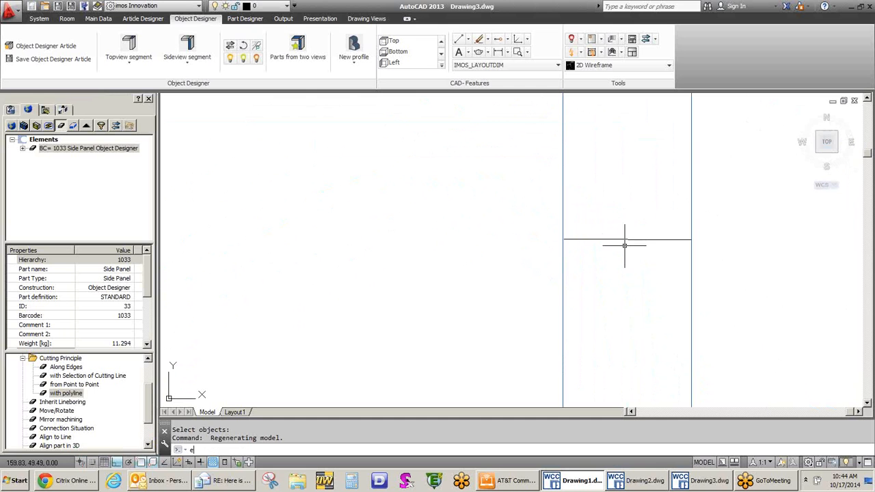
key("Return")
left_click(645, 254)
left_click(617, 236)
key("Return")
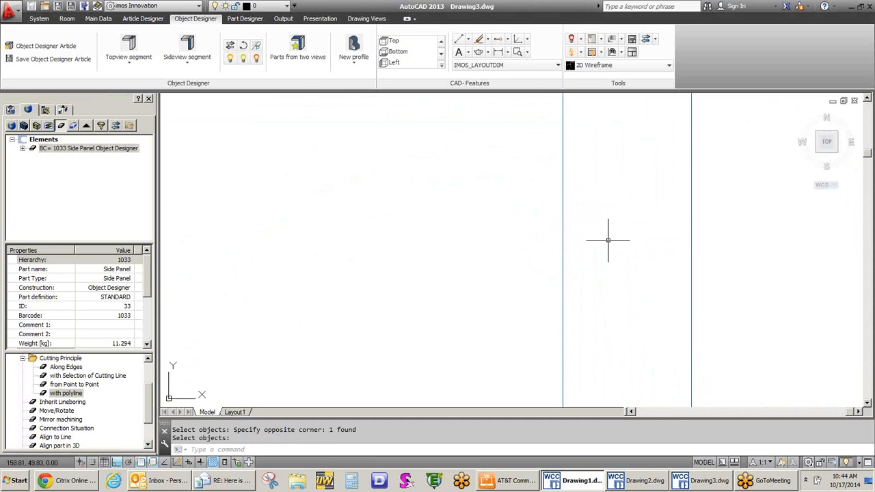
Draw a PL cutting line across the panel from its left edge to its right edge
type("pl")
key("Return")
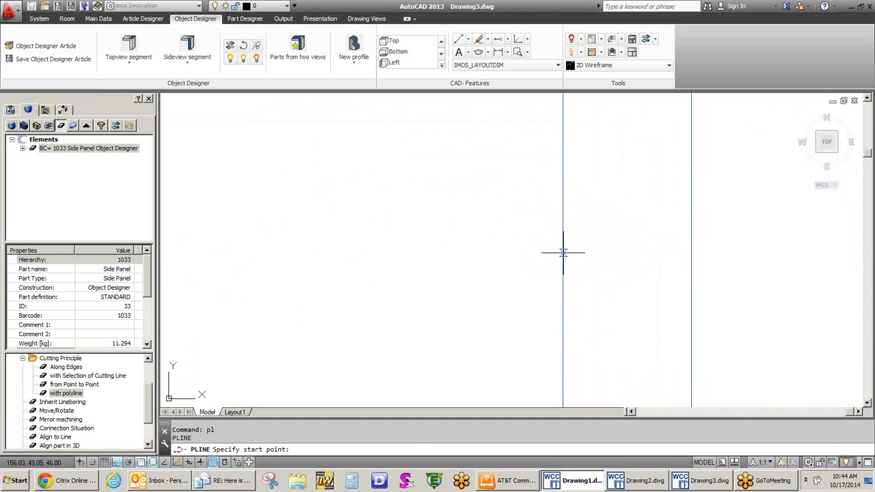
left_click(564, 253)
left_click(691, 253)
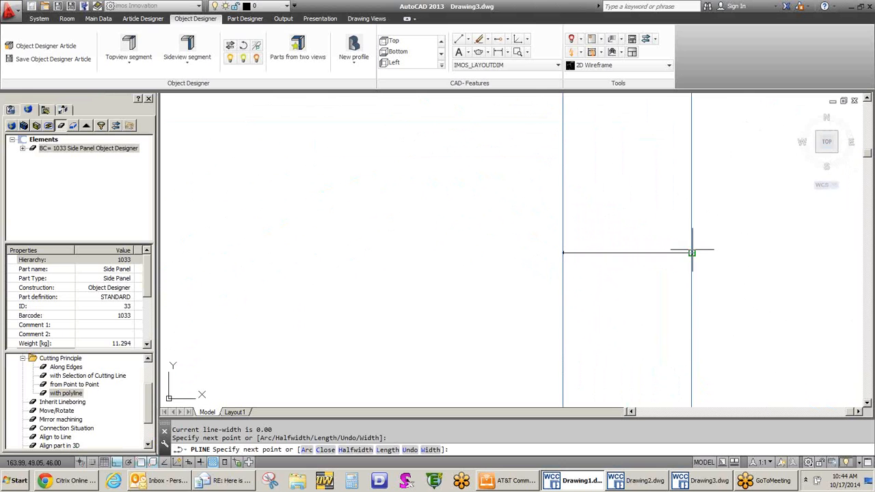
key("Escape")
In isometric view, split the side panel with Cutting Principle > with polyline using the drawn line
left_click(821, 154)
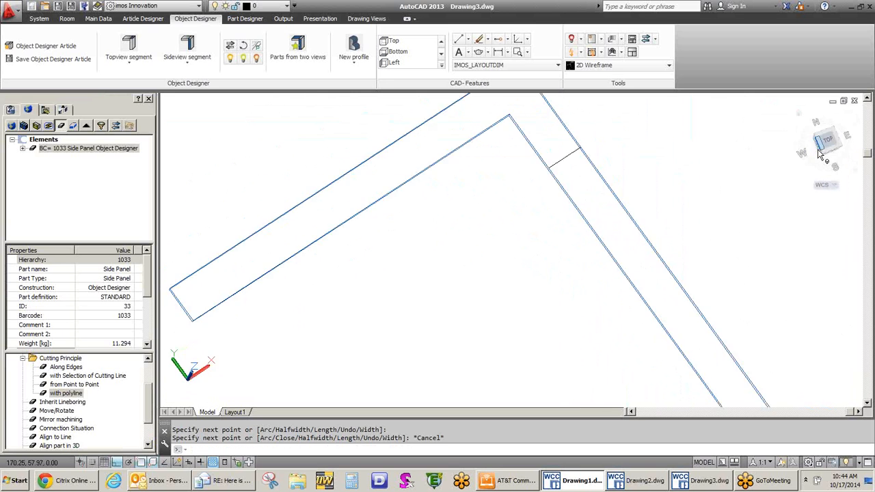
left_click(837, 142)
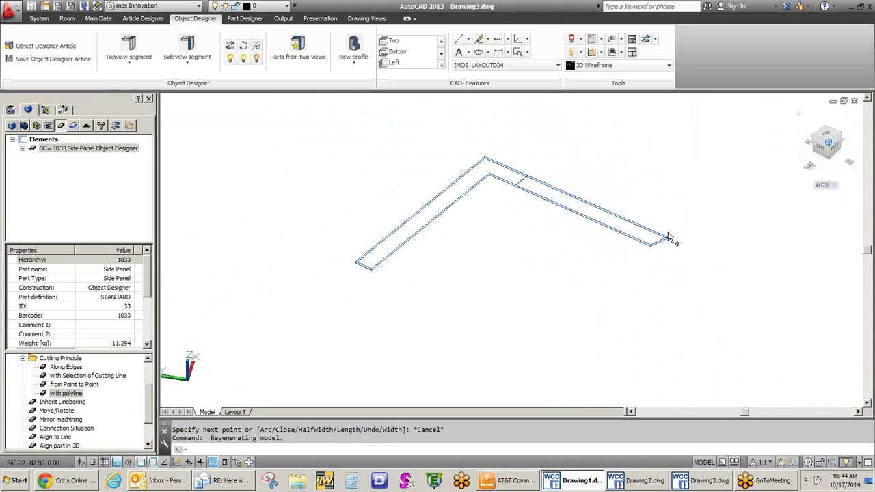
scroll(534, 178, "up", 4)
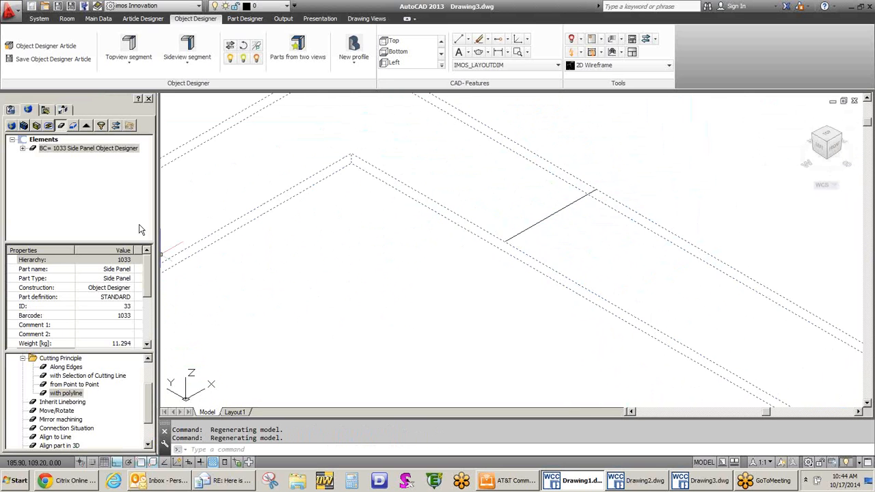
left_click(61, 126)
left_click(288, 192)
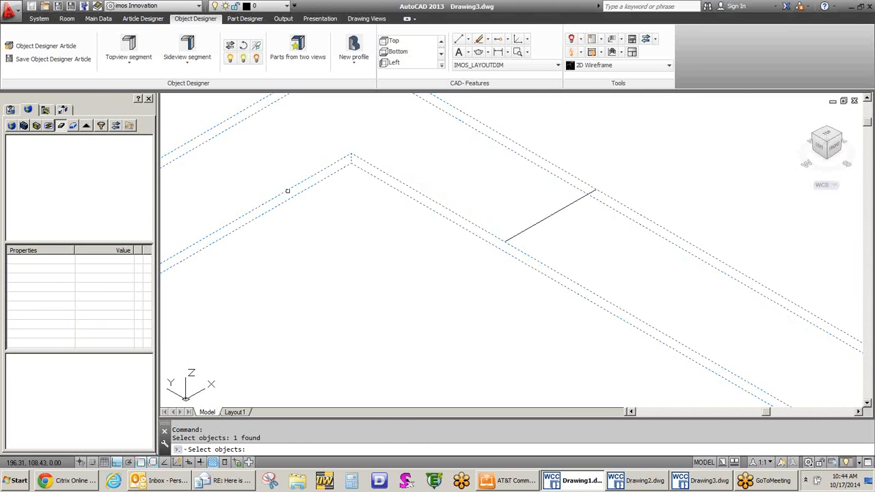
key("Return")
scroll(150, 391, "down", 2)
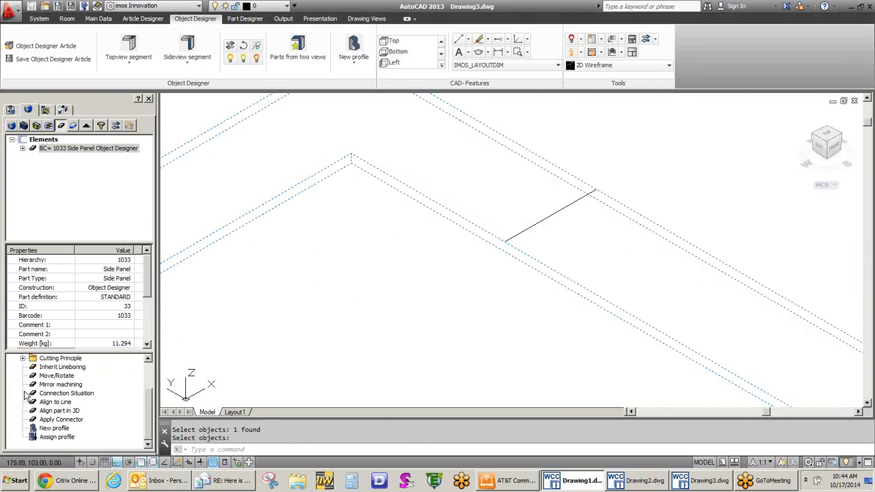
left_click(22, 359)
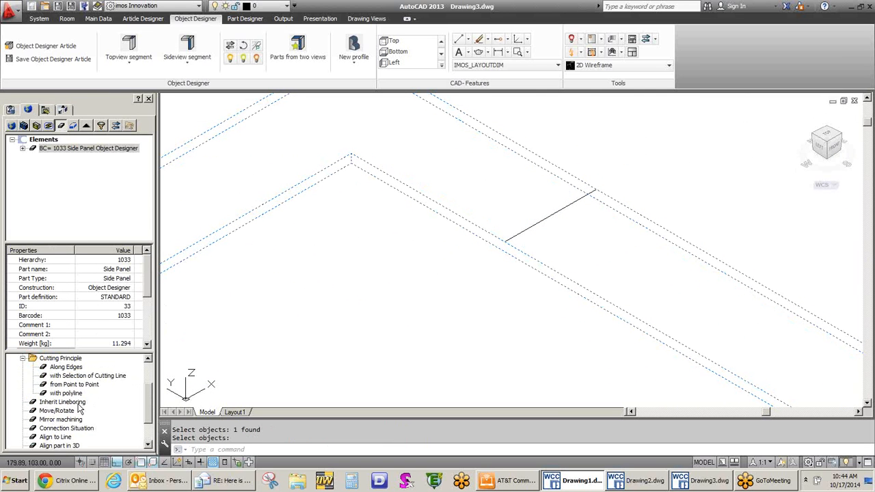
double_click(66, 394)
left_click(530, 223)
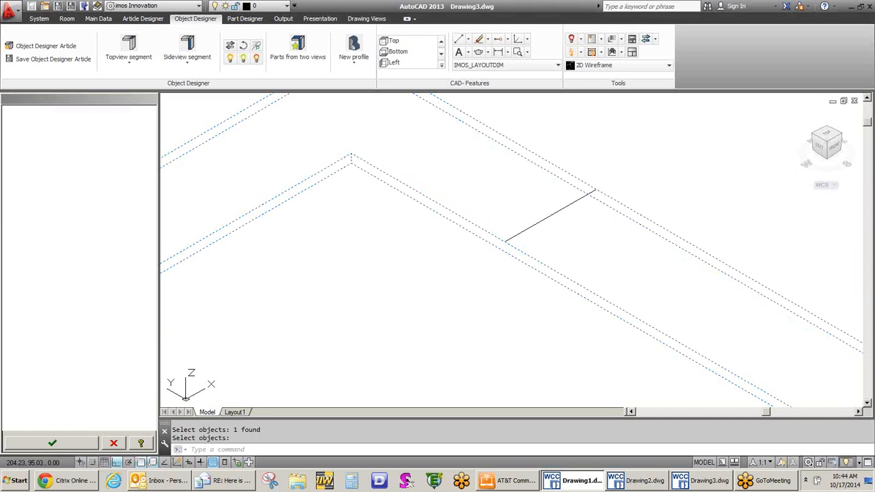
left_click(53, 444)
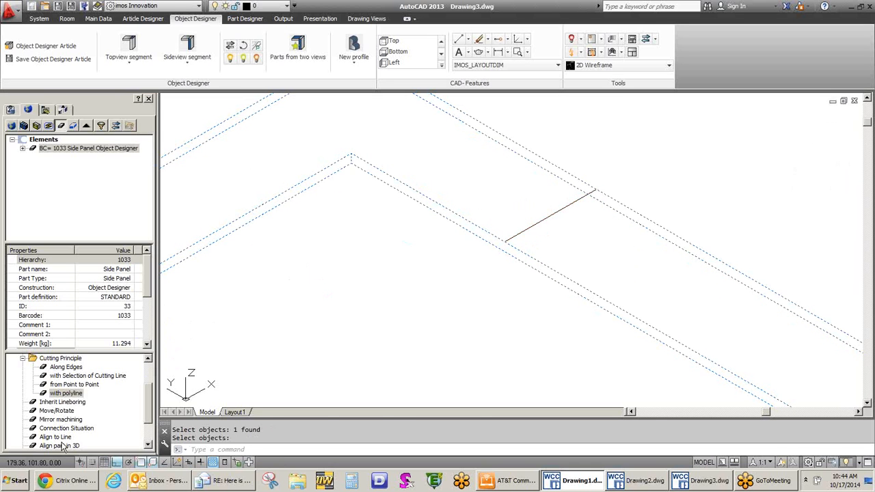
Pan and zoom to inspect the split panel and its right end
scroll(367, 270, "down", 5)
middle_click_drag(367, 270, 431, 220)
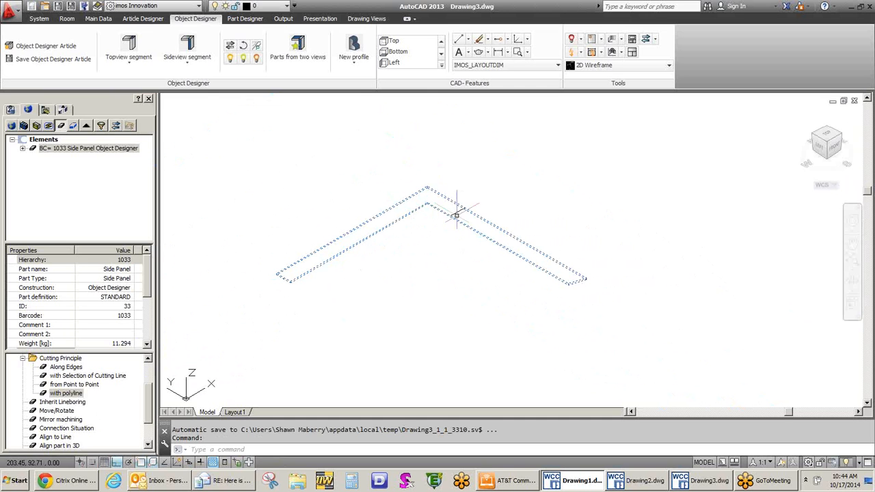
scroll(455, 211, "up", 4)
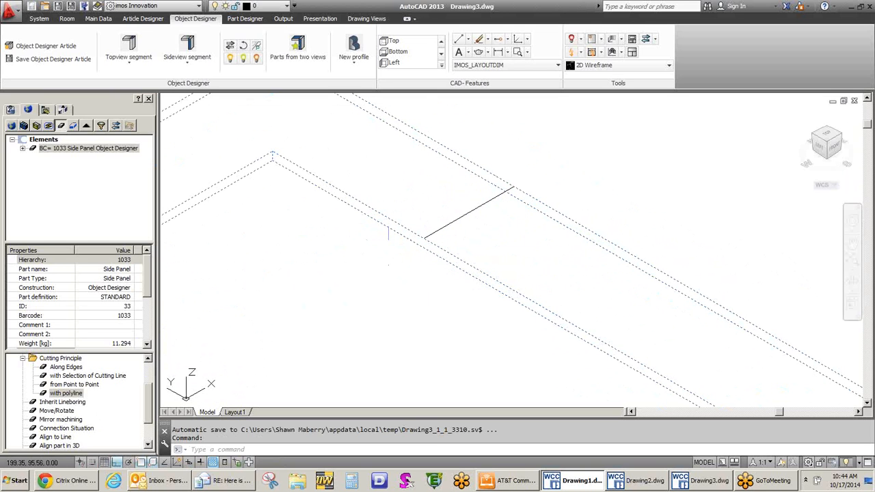
scroll(389, 236, "down", 3)
scroll(393, 247, "up", 3)
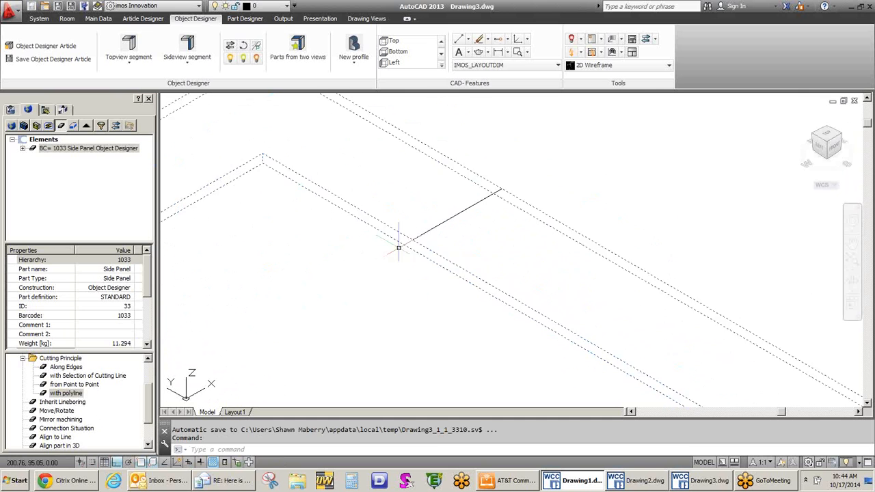
scroll(399, 248, "up", 4)
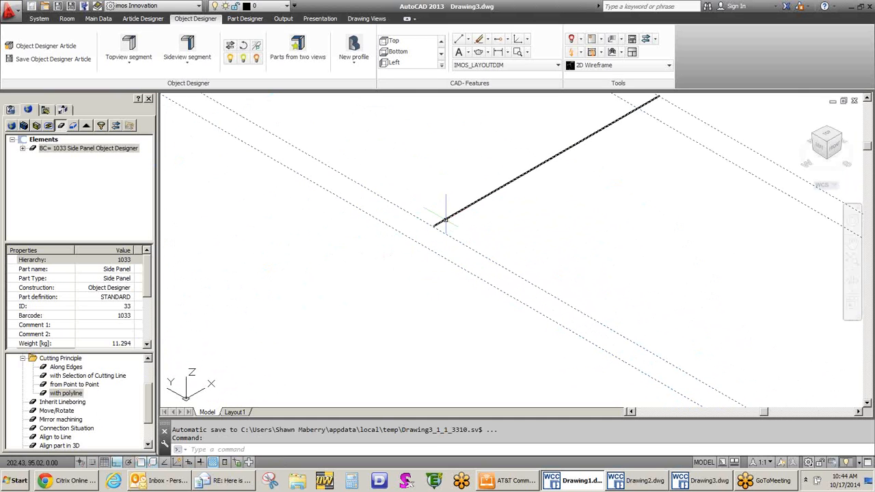
scroll(434, 246, "down", 4)
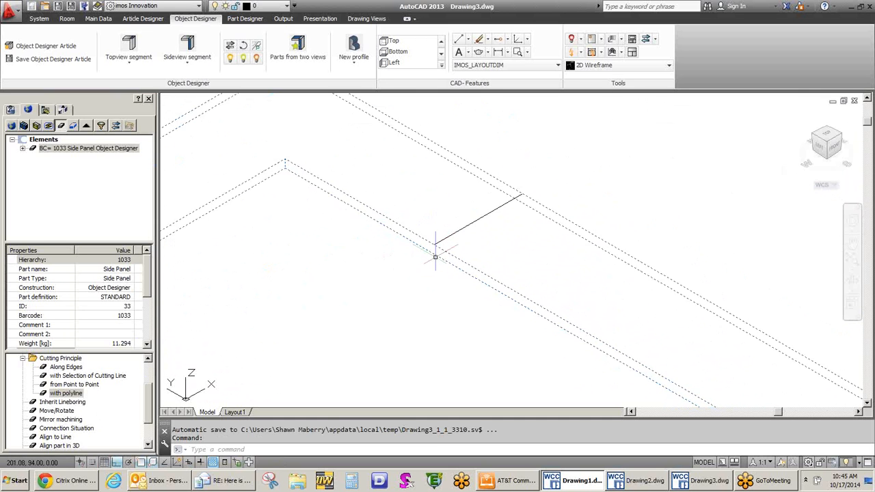
middle_click_drag(436, 257, 463, 225)
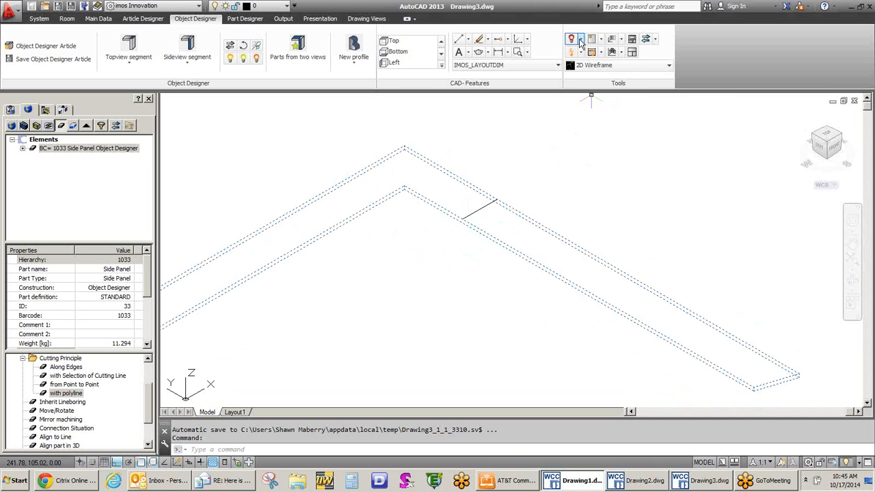
Choose Show Elements from the light-bulb button, then zoom and pan over the whole L-shaped cabinet
left_click(581, 39)
left_click(592, 78)
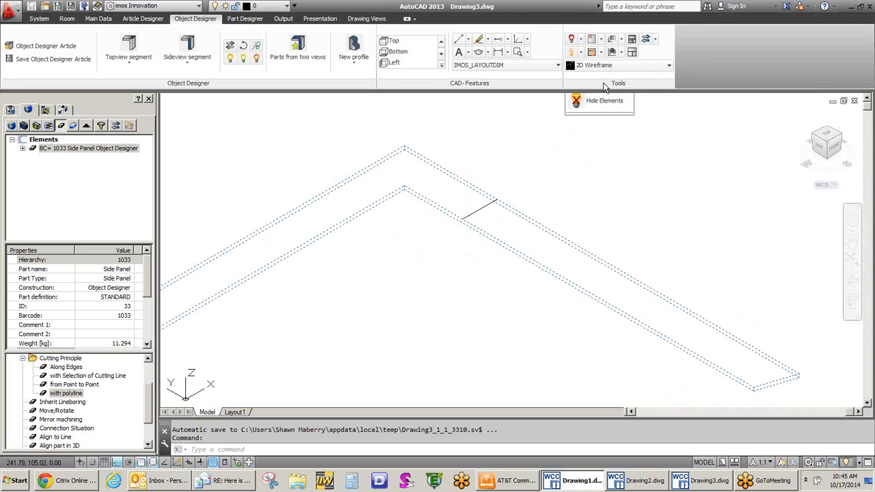
scroll(446, 277, "down", 3)
middle_click_drag(477, 244, 506, 190)
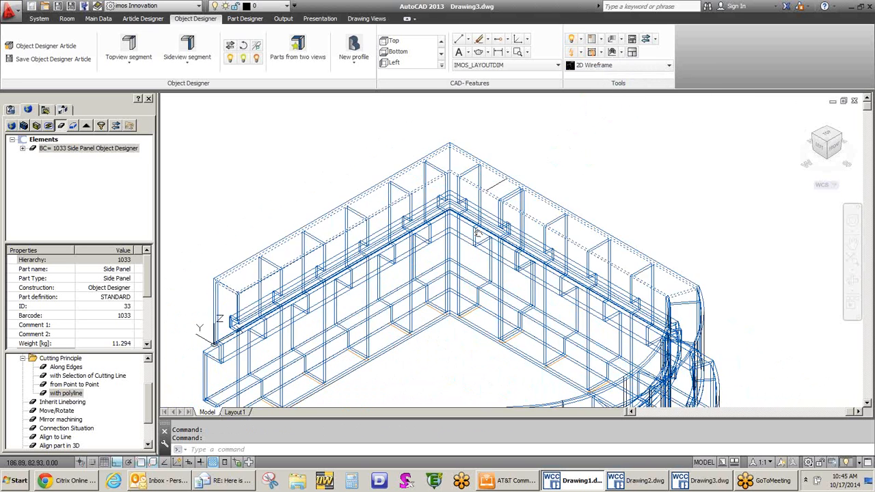
scroll(502, 177, "up", 3)
scroll(512, 185, "up", 2)
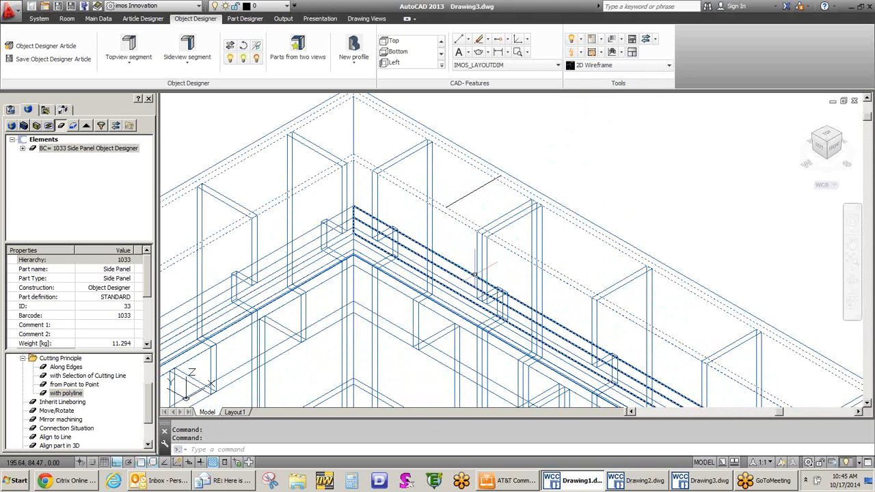
scroll(473, 275, "down", 5)
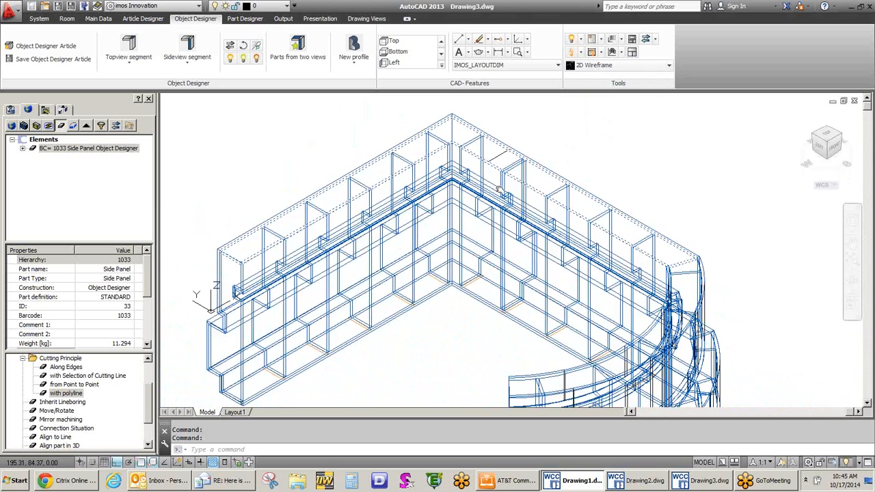
mouse_move(491, 234)
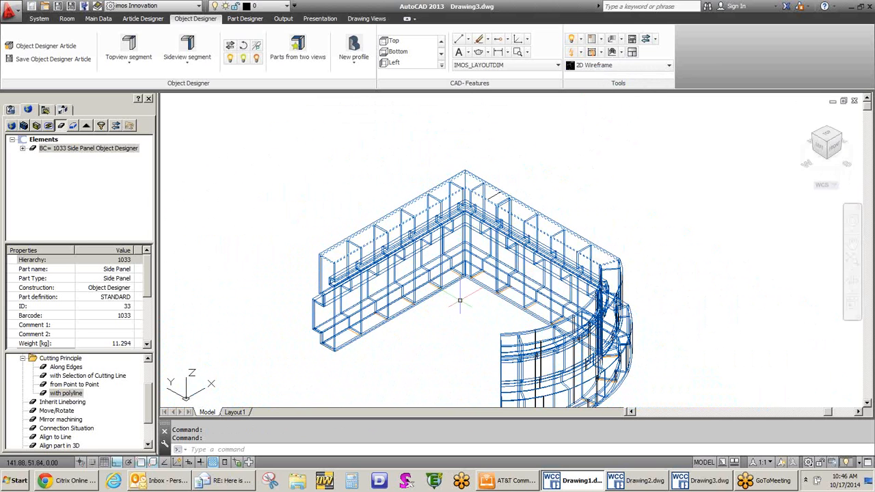
middle_click_drag(341, 358, 390, 295)
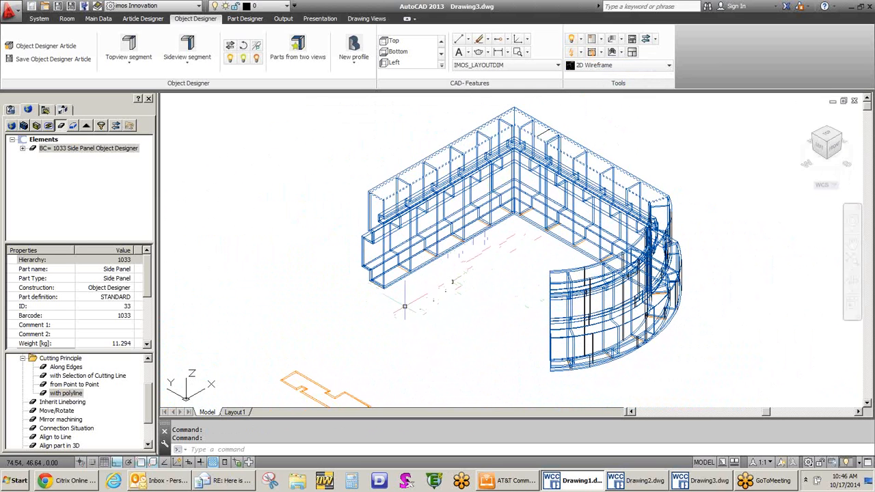
With parts hidden, stretch the orange path's left end outward, then show parts and Refresh construction
left_click(256, 58)
scroll(386, 291, "up", 7)
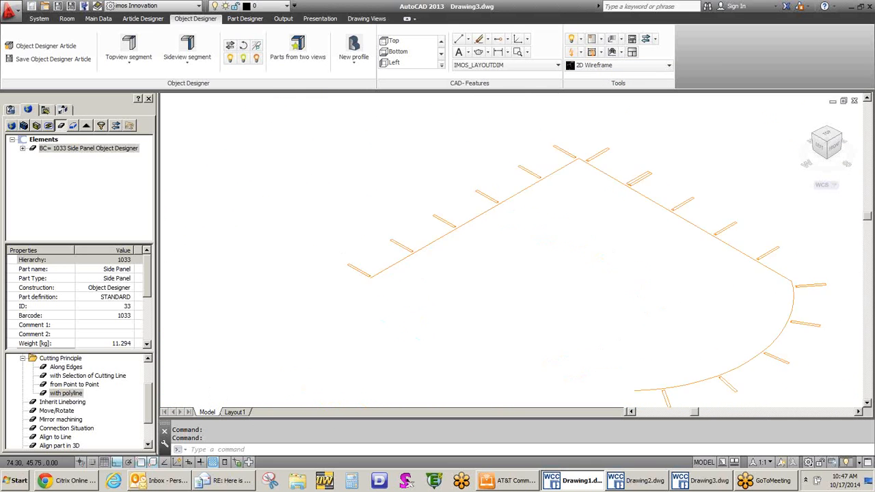
left_click(321, 230)
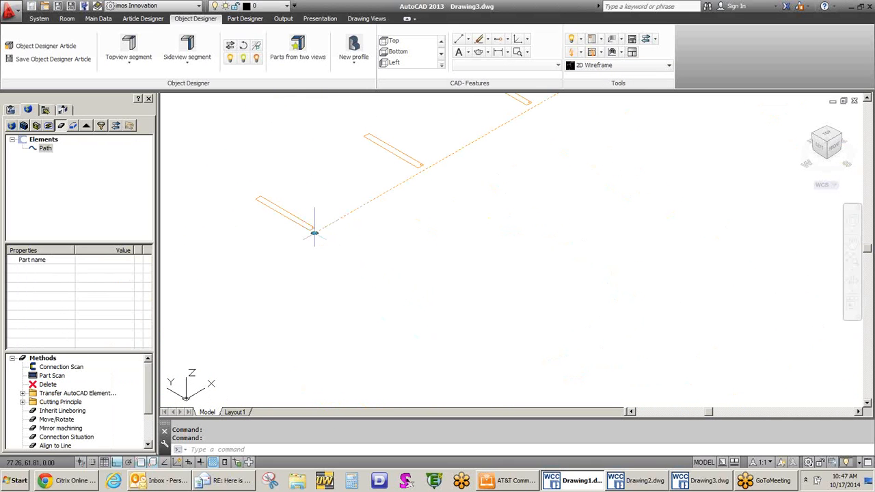
left_click(314, 233)
left_click(185, 298)
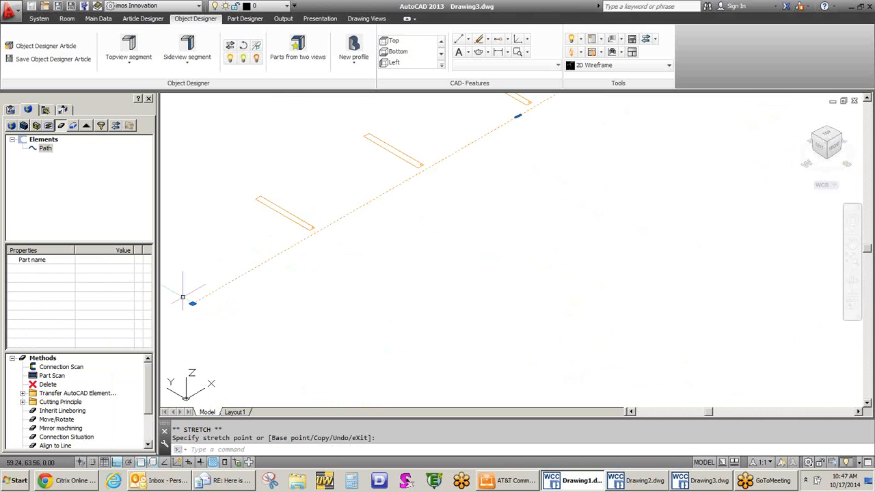
scroll(383, 288, "down", 4)
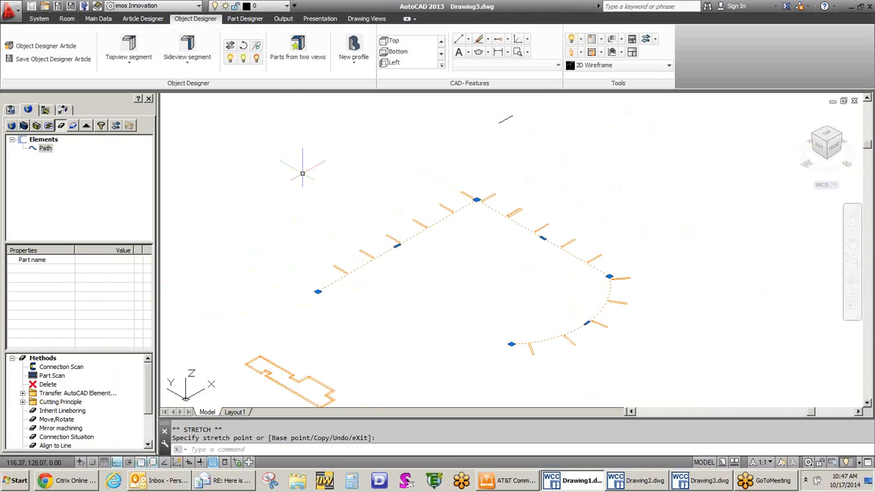
left_click(256, 60)
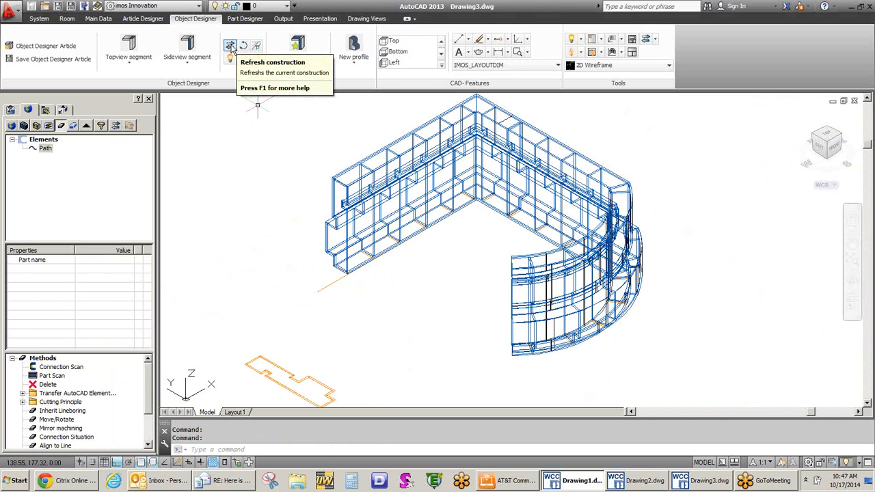
left_click(231, 46)
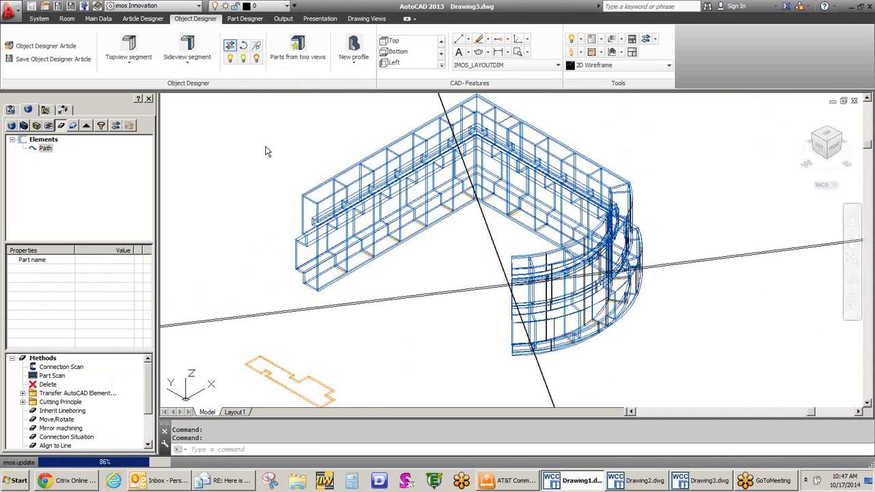
Select the long line crossing the cabinet, delete it, and re-centre the view
middle_click_drag(278, 304, 375, 225)
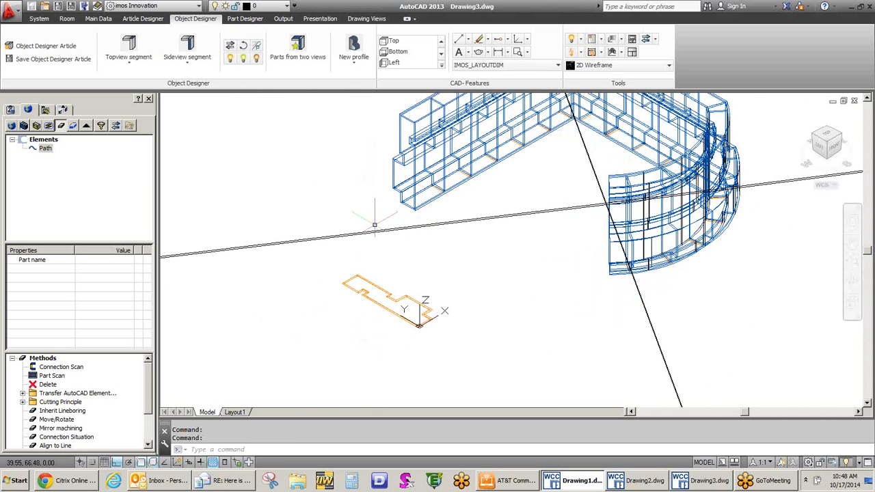
left_click(372, 231)
key("Delete")
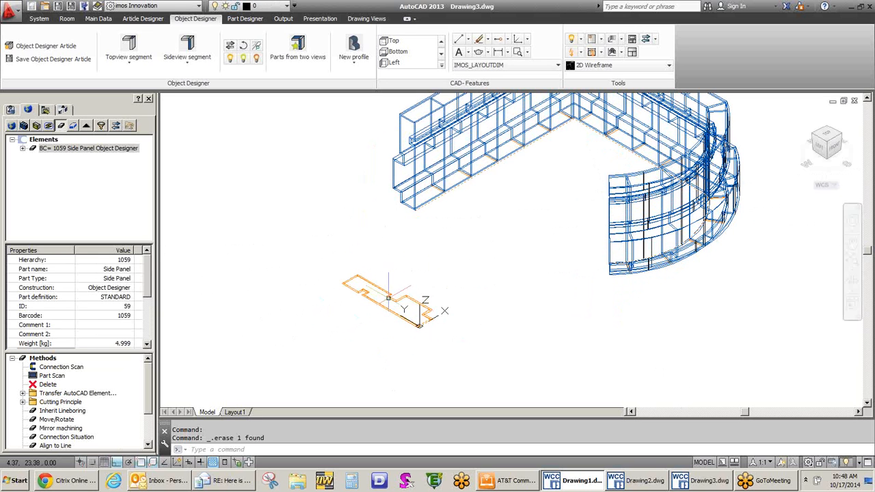
middle_click_drag(460, 228, 398, 323)
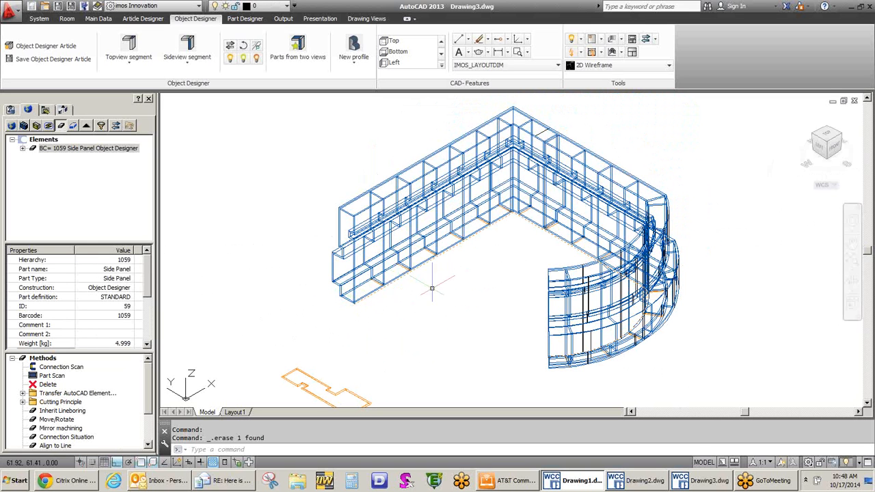
middle_click_drag(457, 291, 452, 259)
scroll(457, 264, "down", 2)
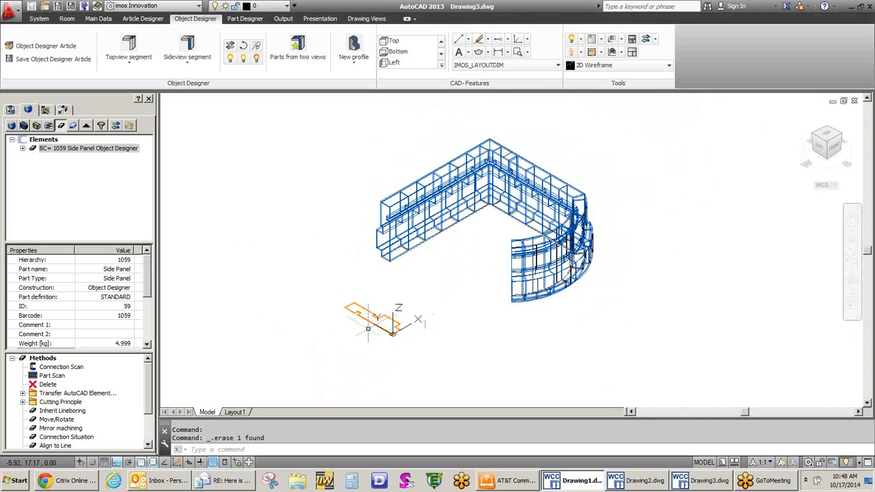
scroll(374, 327, "up", 8)
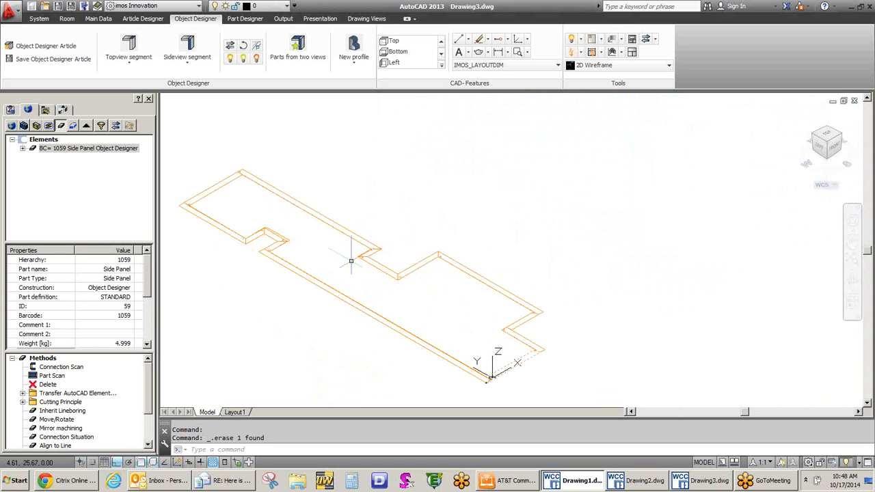
scroll(350, 259, "down", 5)
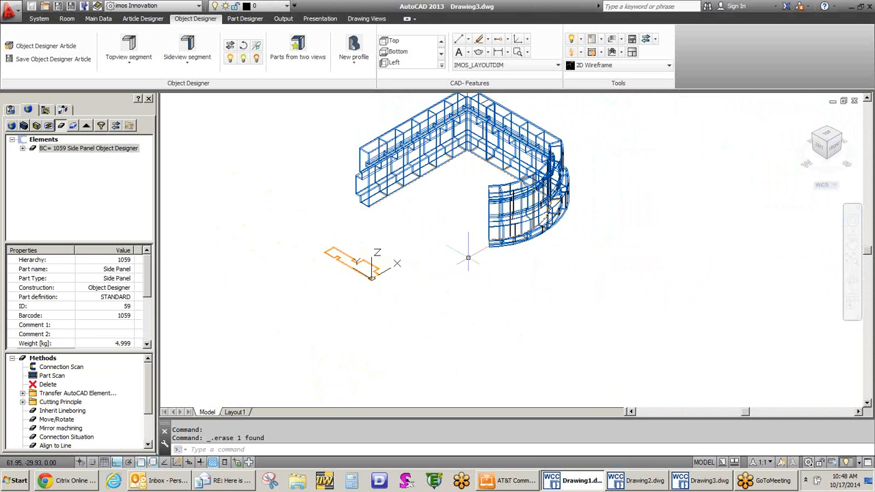
middle_click_drag(418, 196, 435, 261)
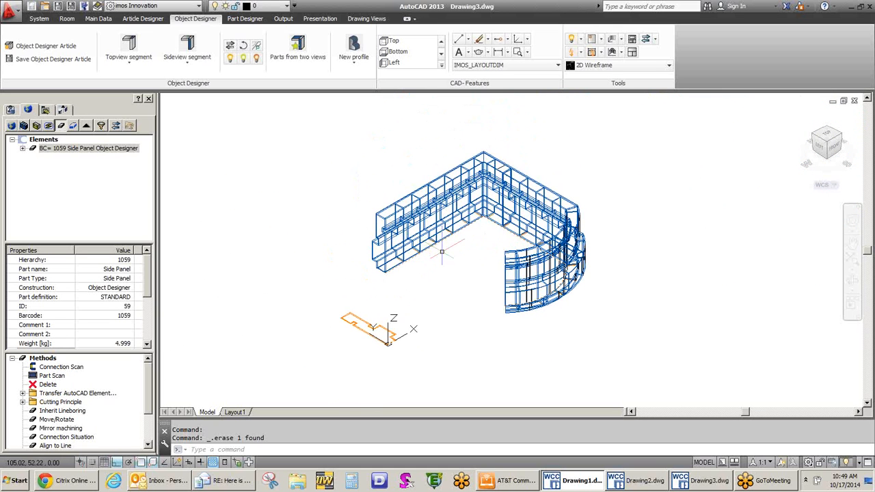
Hide the parts, drag the path's straight end grip farther out, Refresh construction, then show parts again
left_click(256, 60)
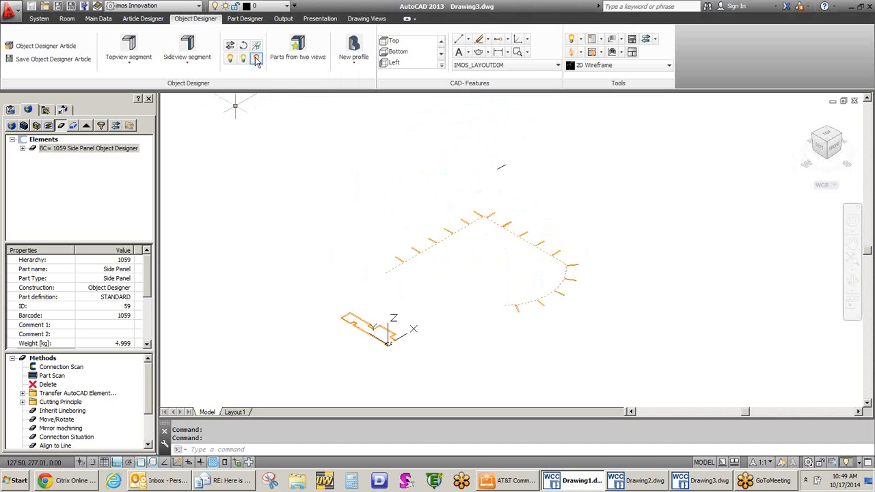
left_click(392, 269)
scroll(387, 272, "up", 6)
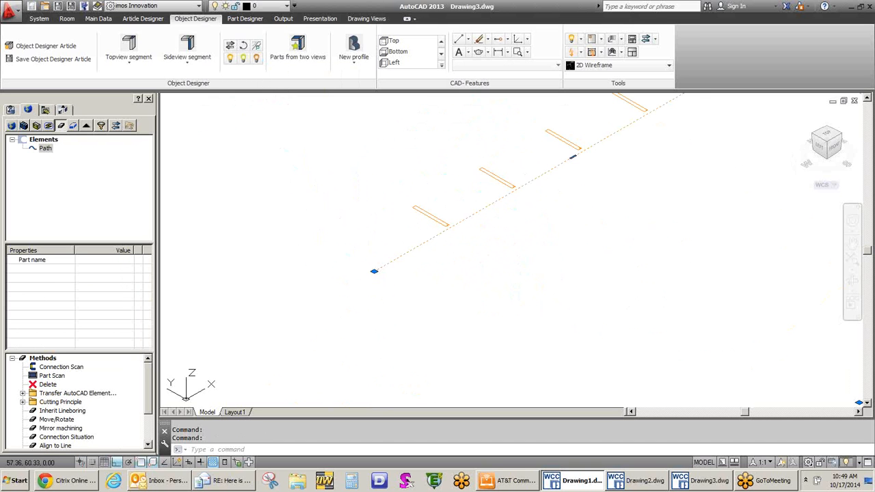
left_click(374, 272)
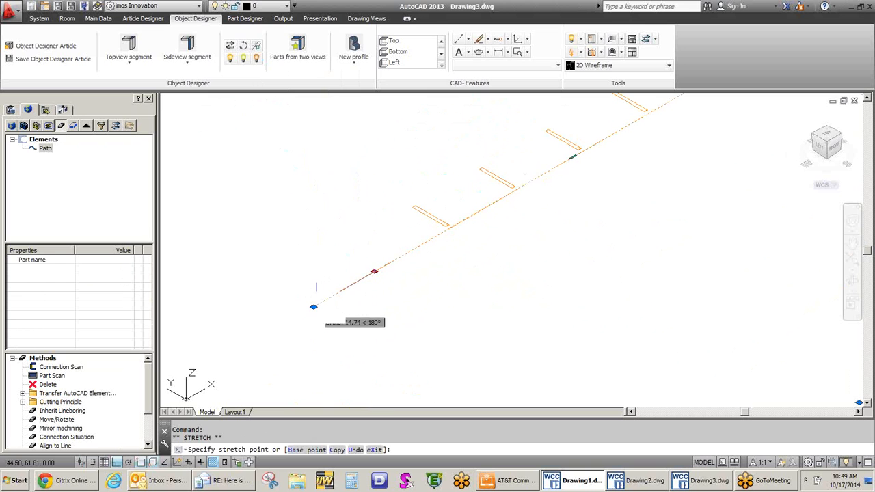
left_click(313, 307)
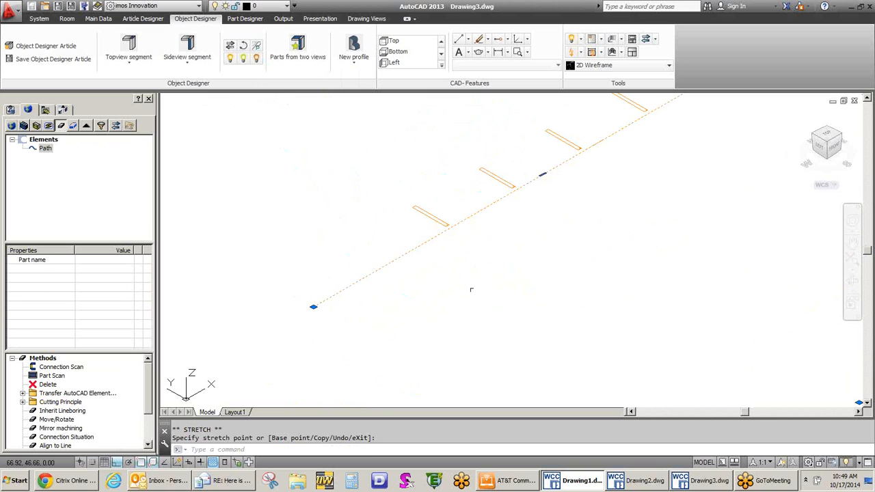
left_click(231, 46)
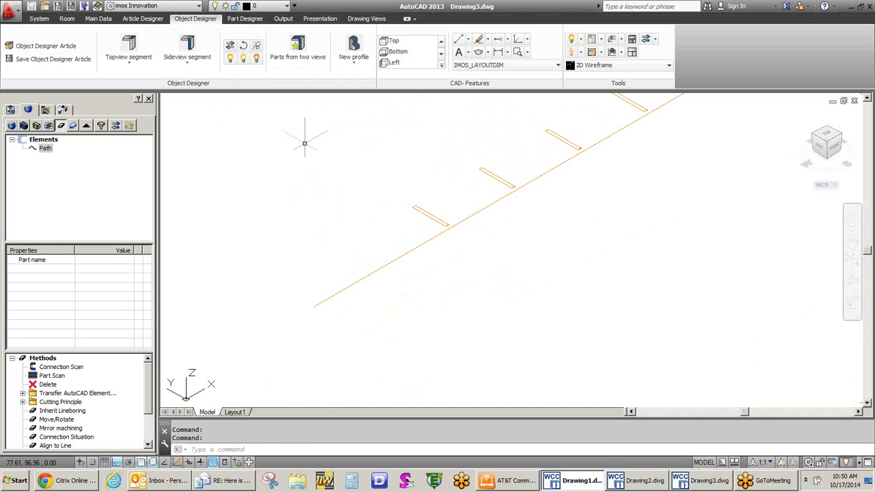
scroll(301, 139, "down", 4)
middle_click_drag(303, 143, 375, 204)
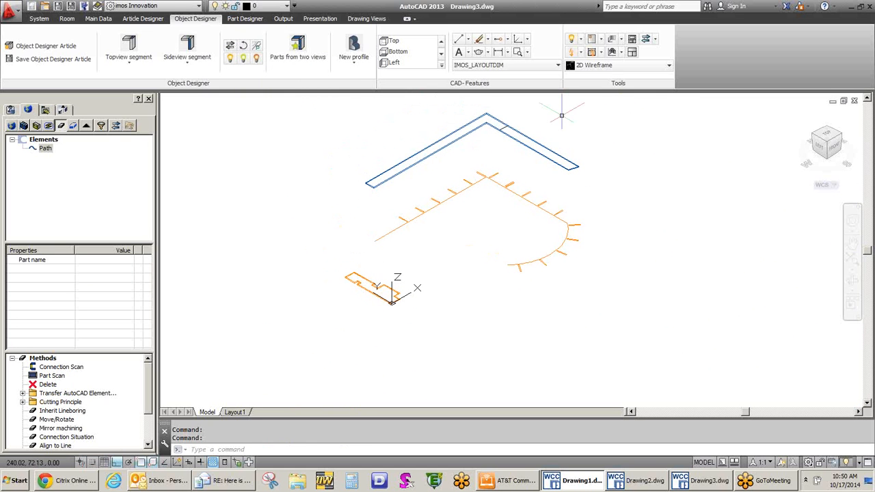
left_click(257, 60)
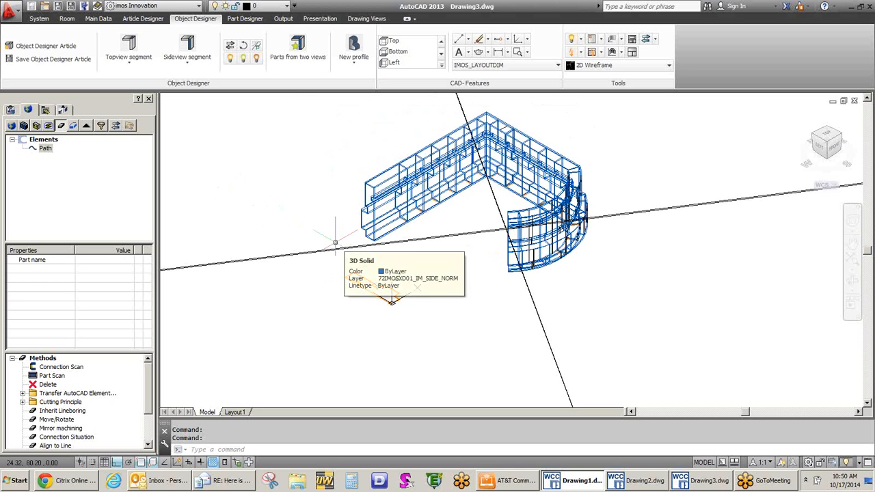
Start COPY (CP) and select the orange construction line
scroll(391, 294, "up", 10)
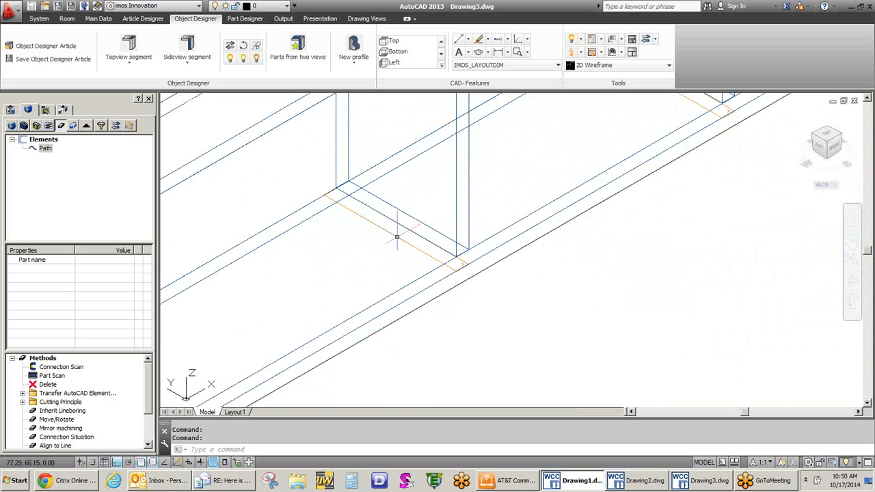
type("p")
key("Return")
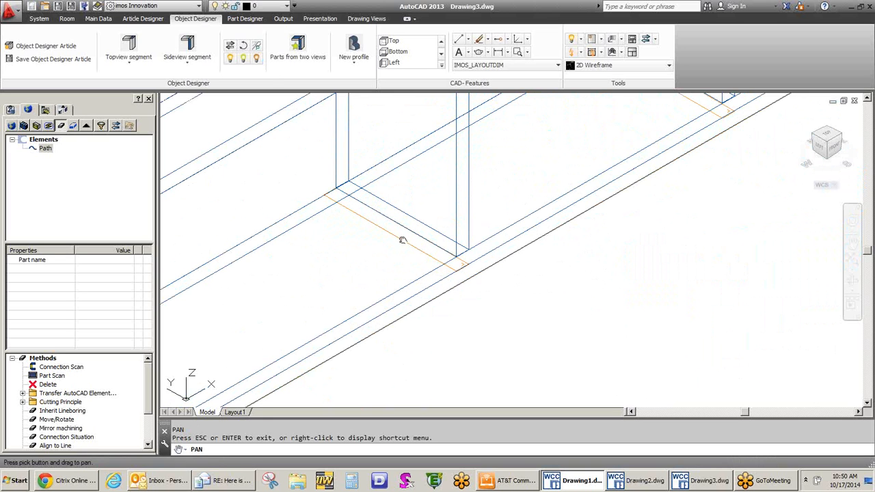
key("Escape")
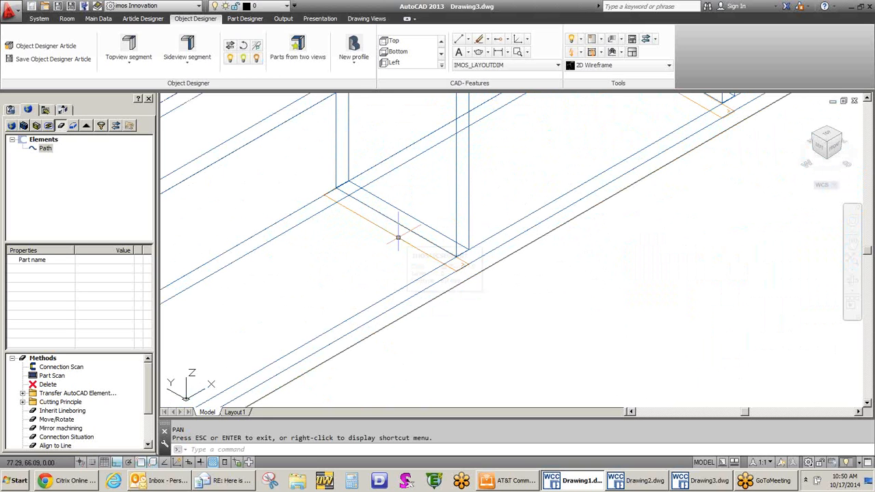
key("Return")
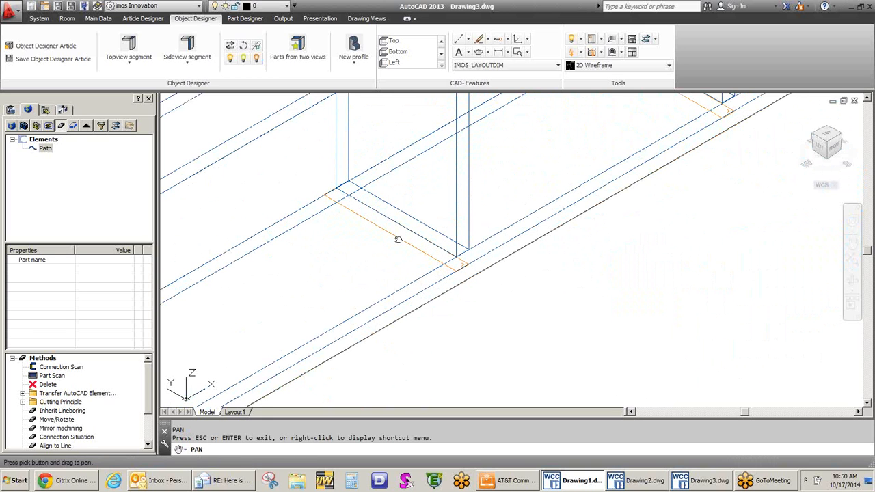
key("Escape")
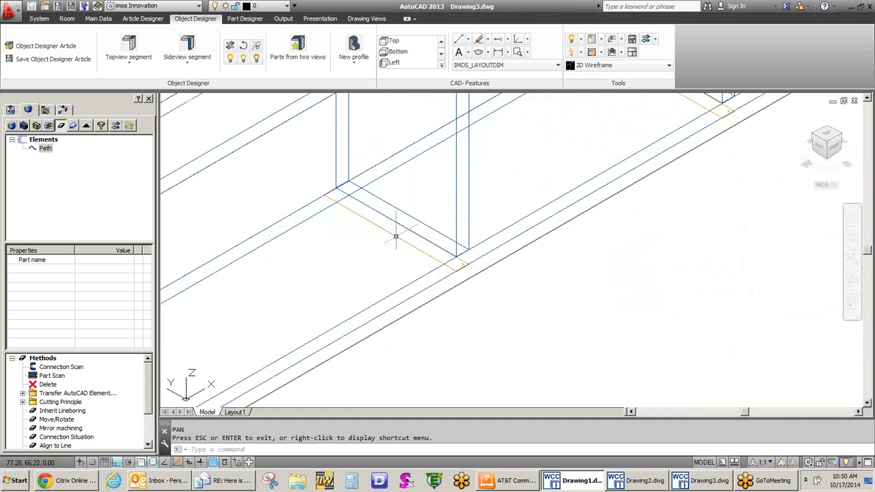
type("cp")
key("Return")
left_click(396, 236)
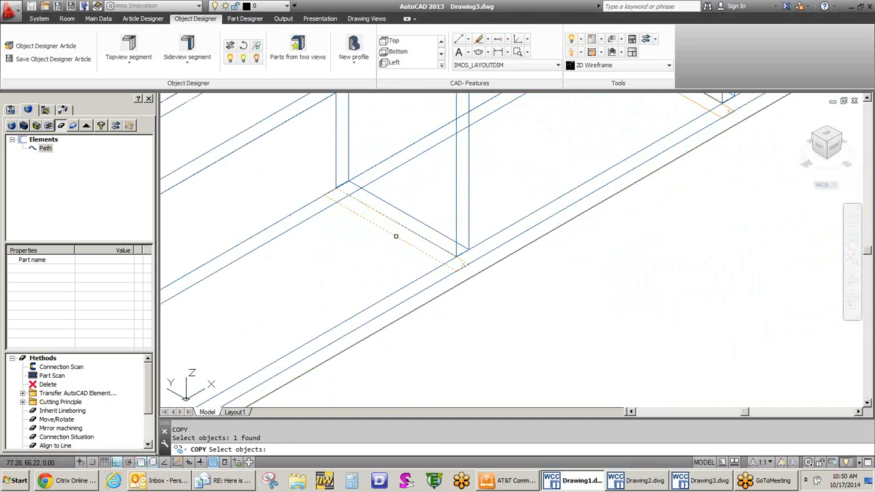
scroll(396, 236, "up", 2)
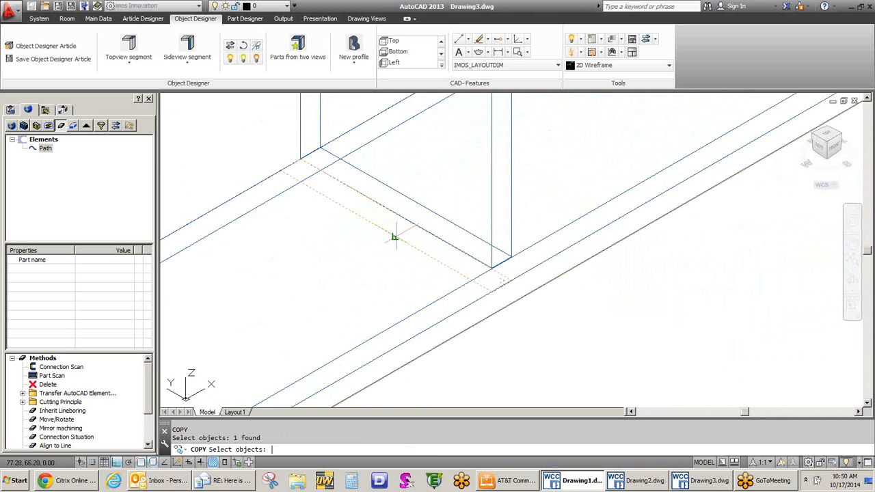
key("Return")
Copy the line from its end point to two spots along the base, then Refresh construction
scroll(397, 237, "down", 3)
left_click(400, 236)
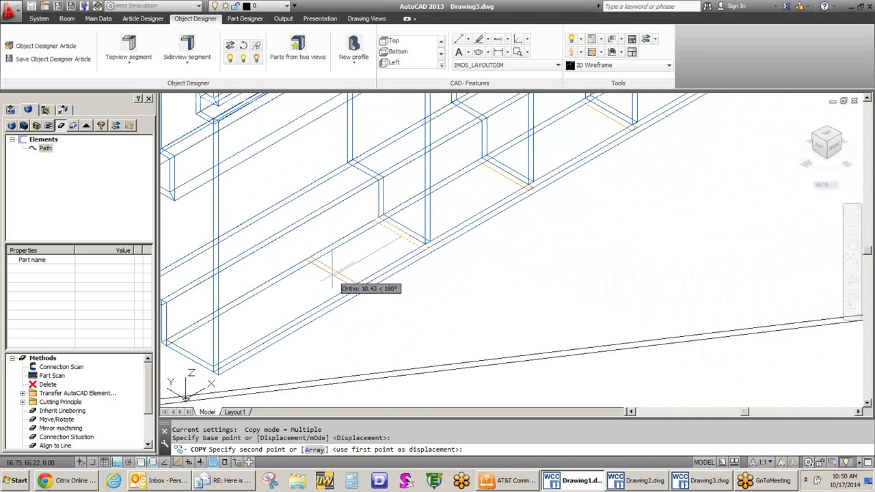
left_click(244, 326)
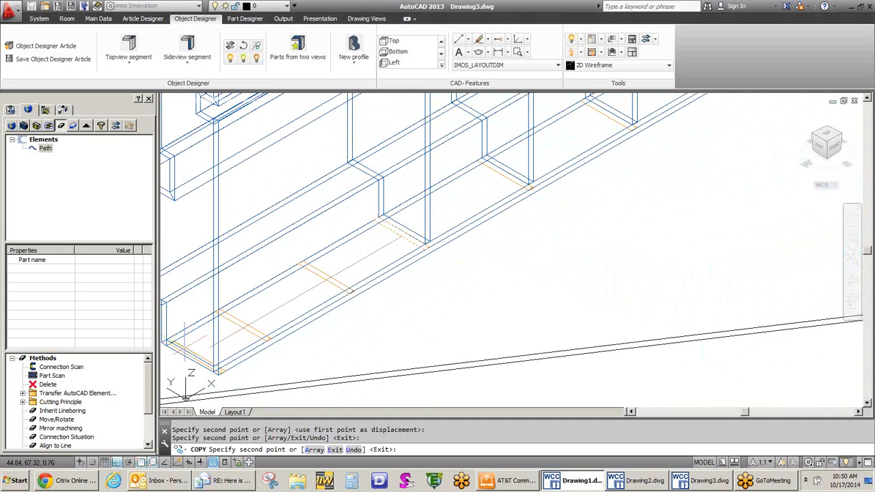
scroll(195, 345, "up", 5)
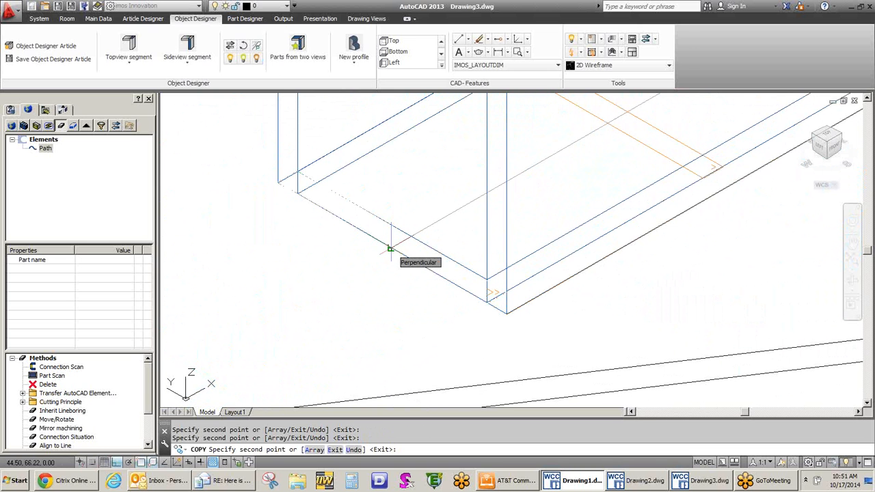
left_click(390, 248)
key("Return")
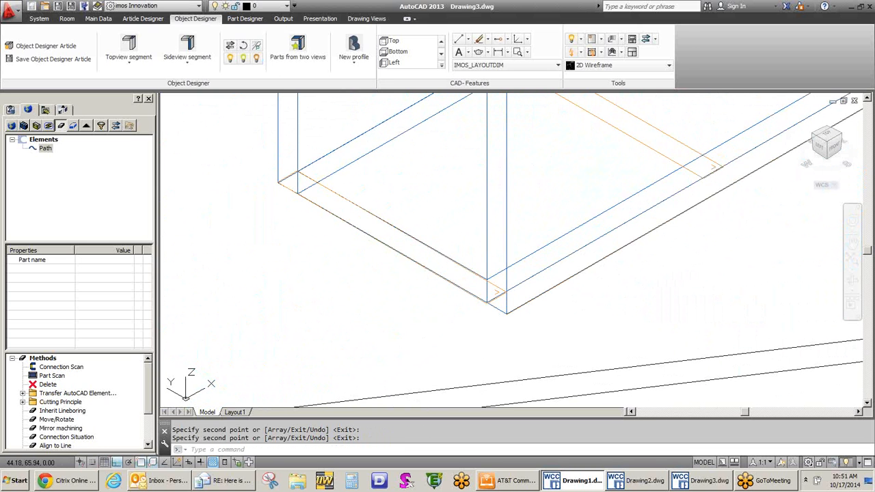
scroll(398, 256, "down", 4)
scroll(557, 245, "down", 3)
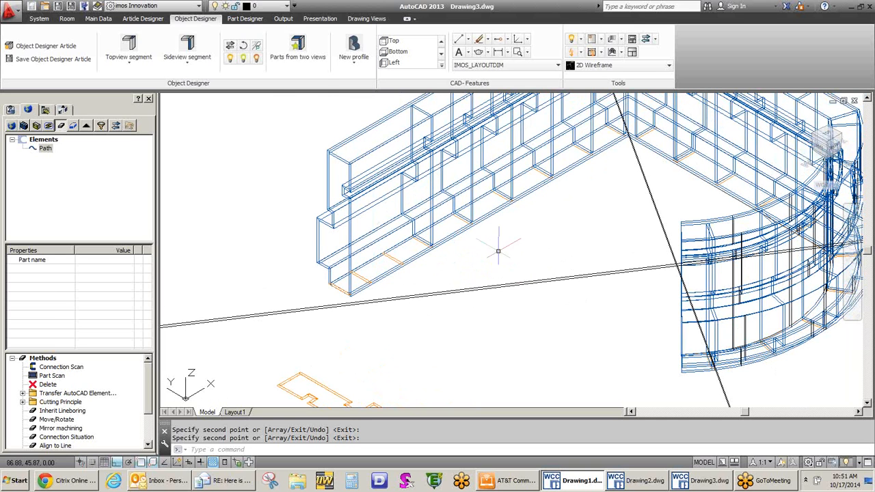
left_click(230, 46)
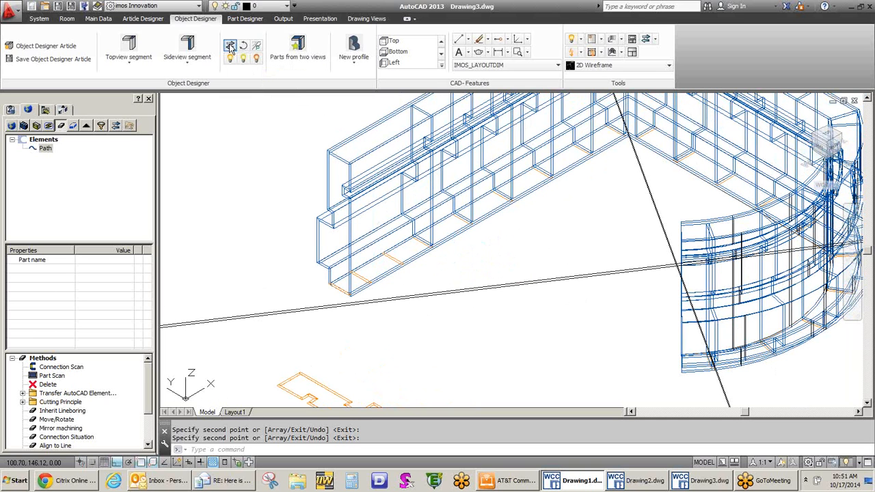
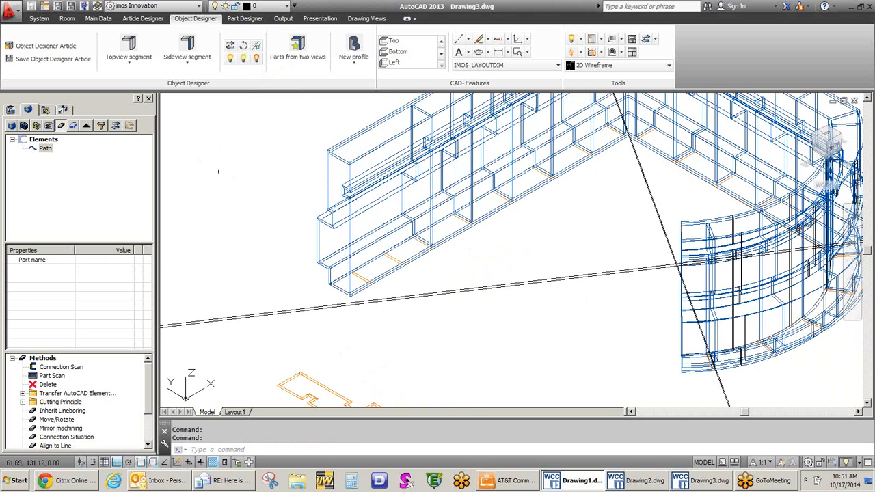
Erase the stray long 1059 side panel line and zoom out to see the whole cabinet run
left_click(457, 292)
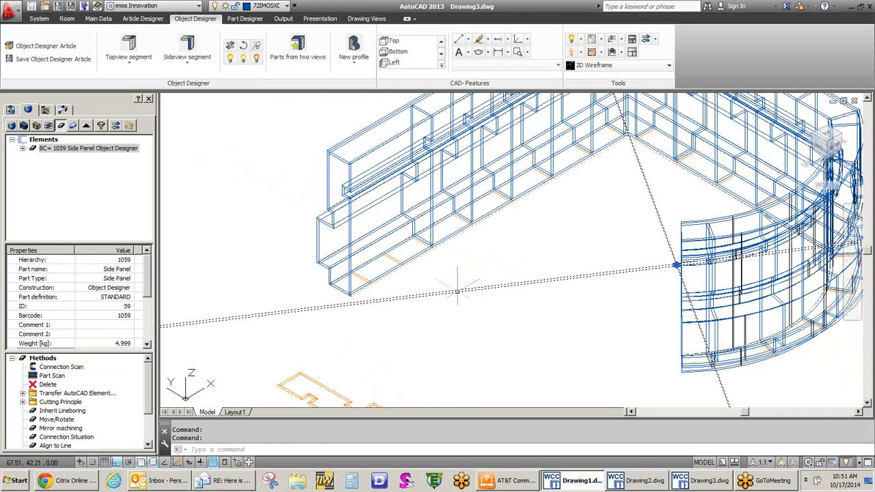
key("Delete")
scroll(457, 292, "down", 6)
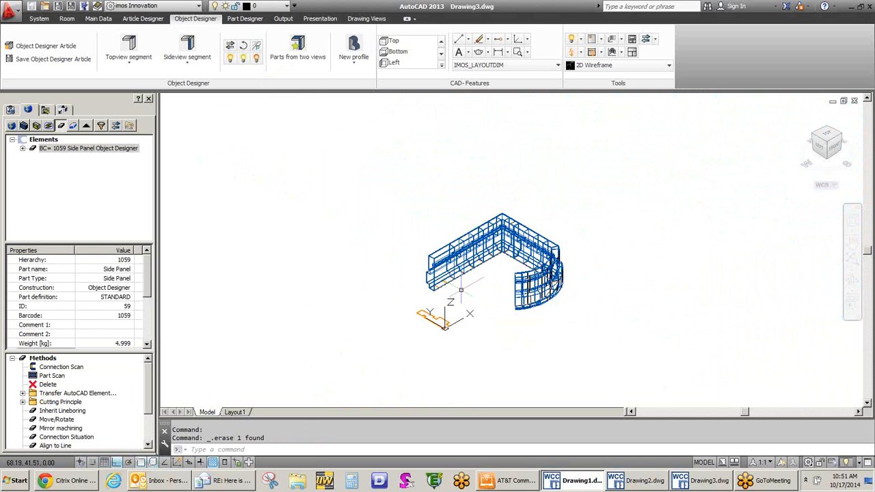
middle_click_drag(466, 294, 552, 233)
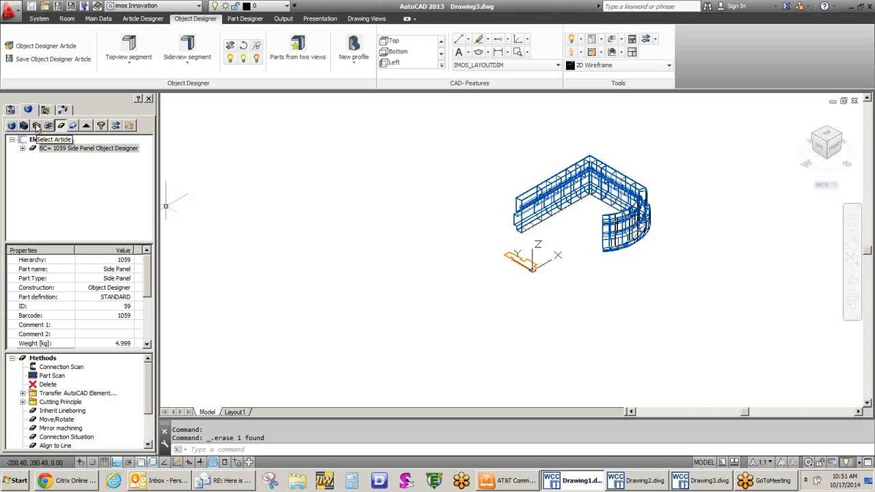
Create a new Article Designer article from the imos Objects library, accepting the default options
left_click(12, 110)
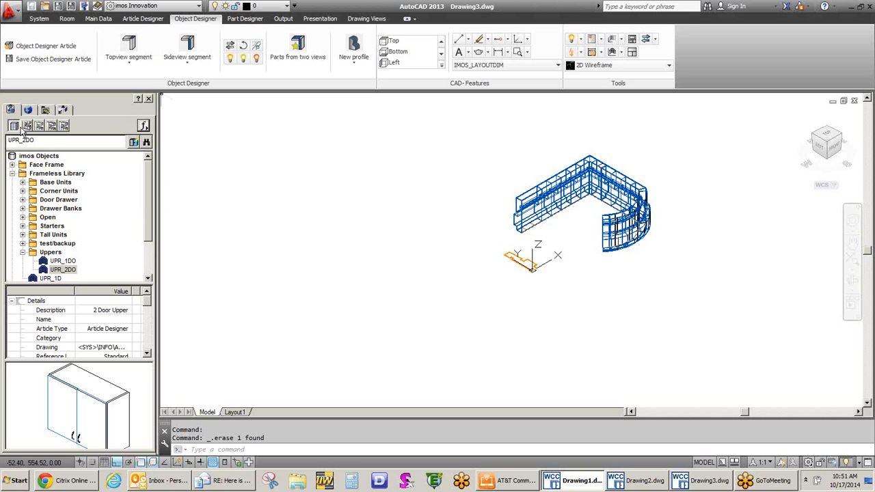
left_click(144, 126)
mouse_move(229, 138)
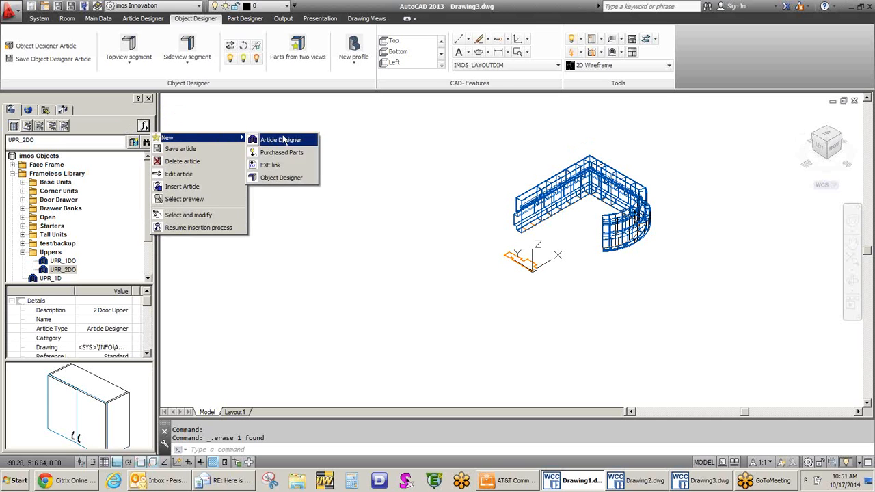
left_click(298, 142)
left_click(412, 287)
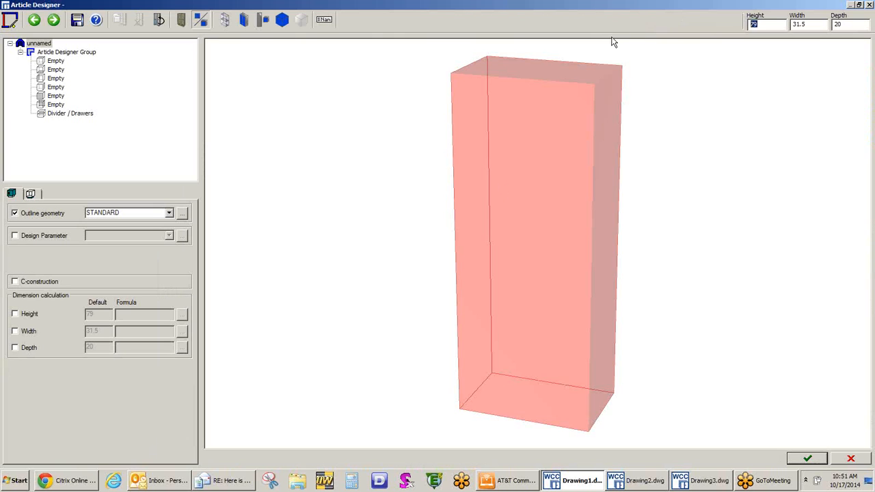
Enter 34.5 for height, 120 for width and 23.5 for depth of the article box
type("120")
key("Return")
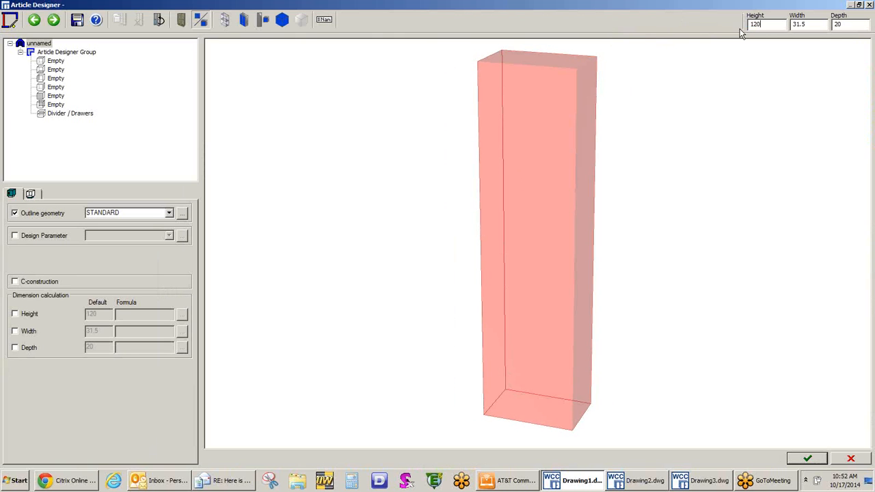
left_click_drag(812, 25, 678, 16)
type("34.5")
key("Return")
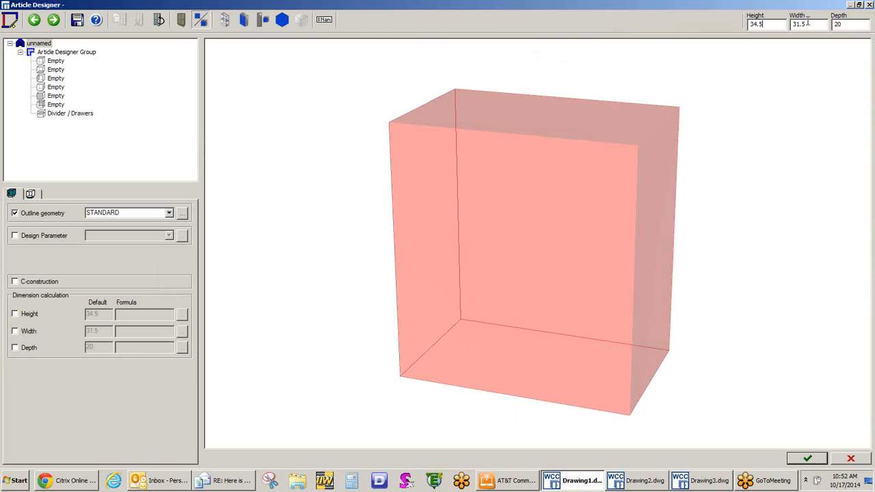
left_click_drag(810, 24, 735, 22)
type("120")
key("Return")
left_click_drag(848, 24, 777, 37)
type("23.5")
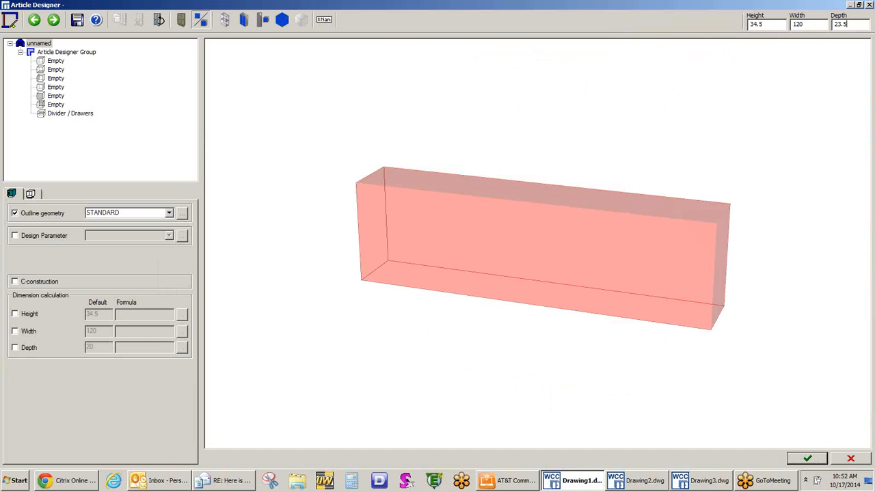
key("Return")
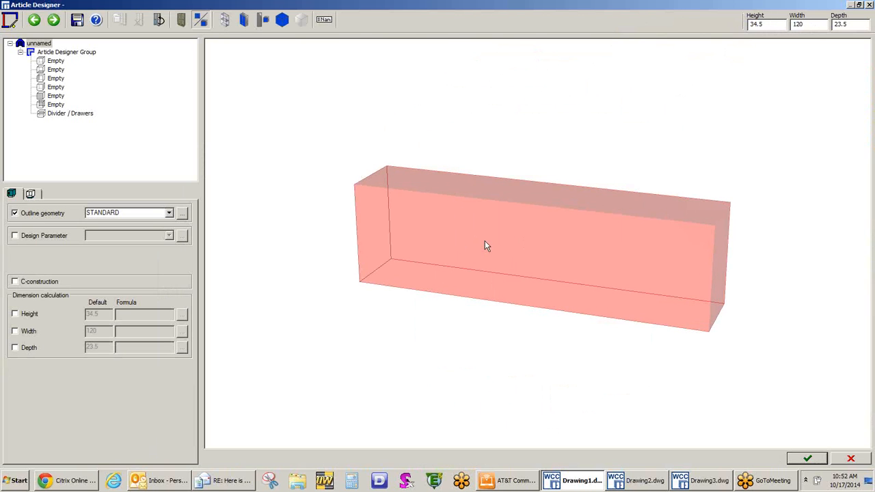
left_click(62, 115)
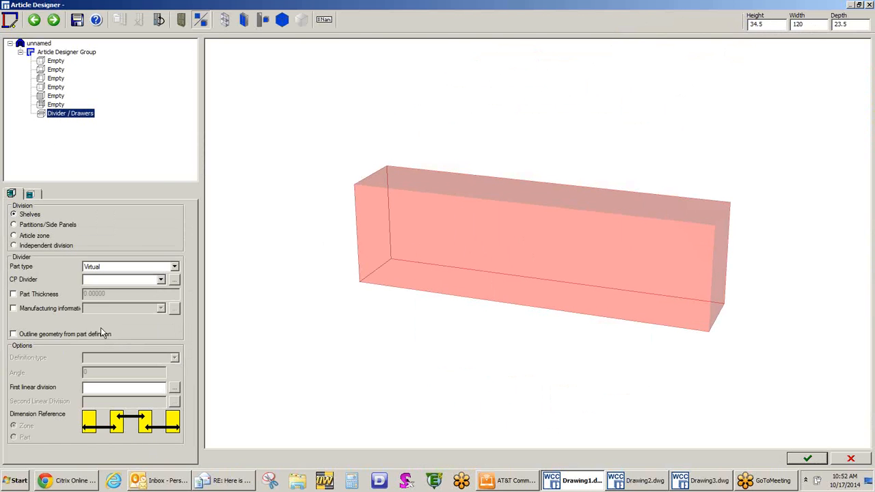
Divide the box with Partitions/Side Panels using a 1:1:1:1:1 first linear division
left_click(15, 225)
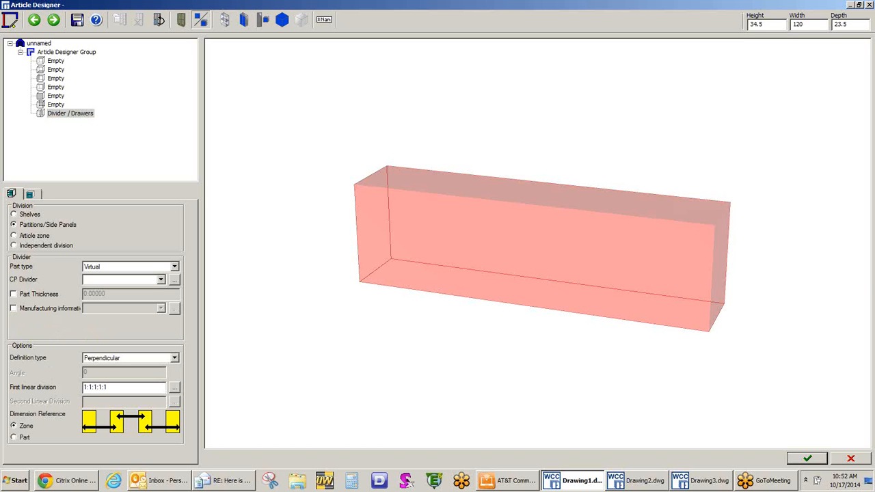
key("Return")
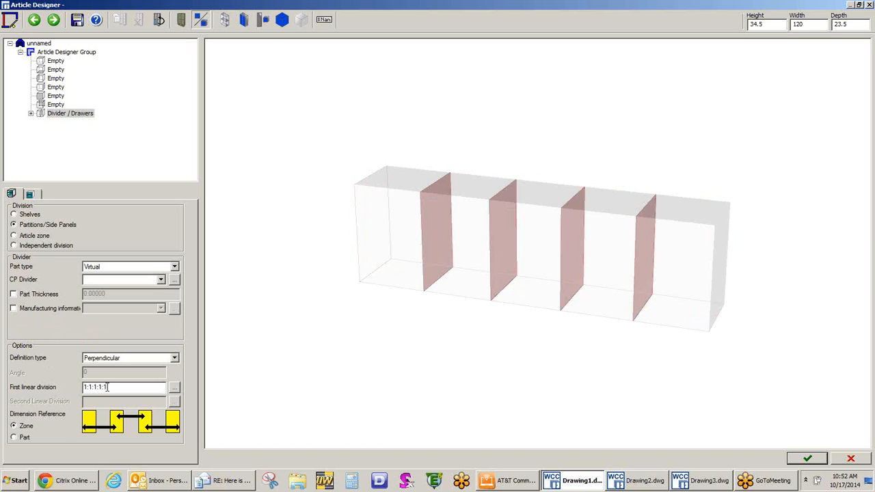
left_click(14, 235)
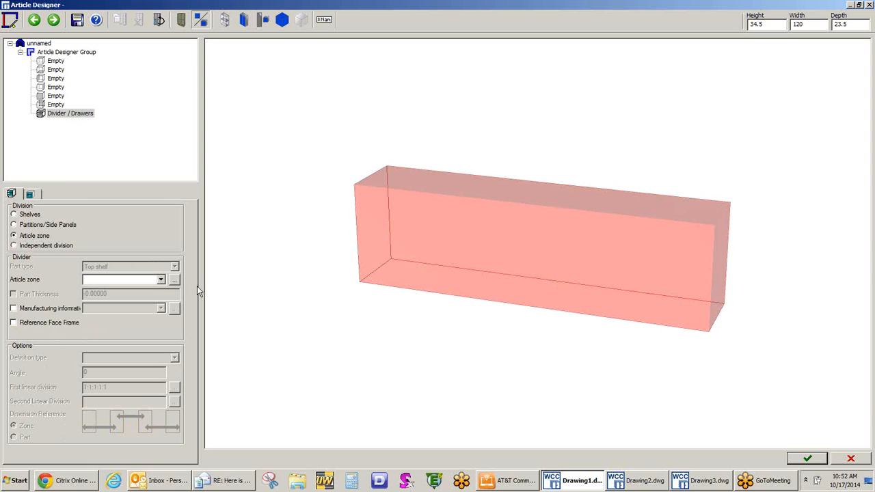
left_click(65, 115)
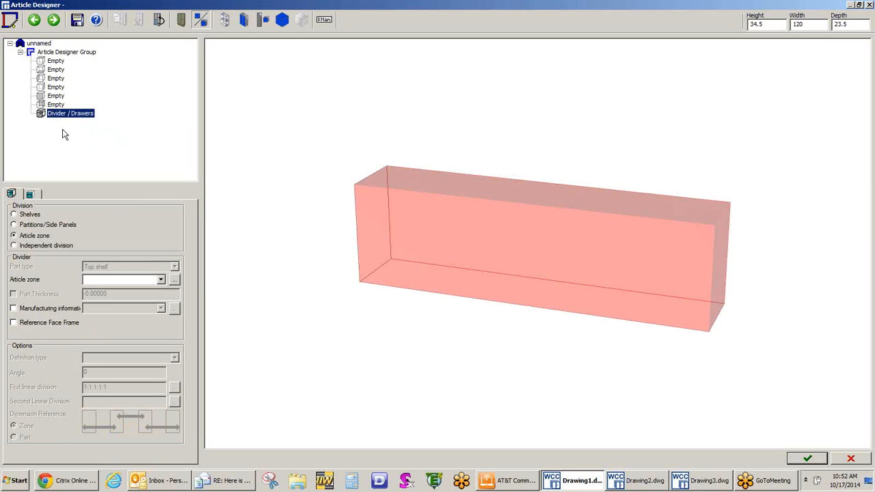
left_click(13, 246)
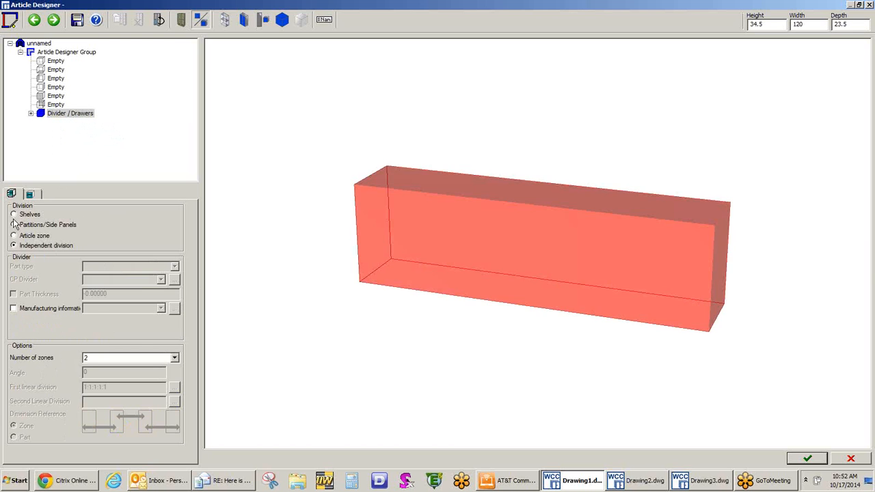
left_click(13, 225)
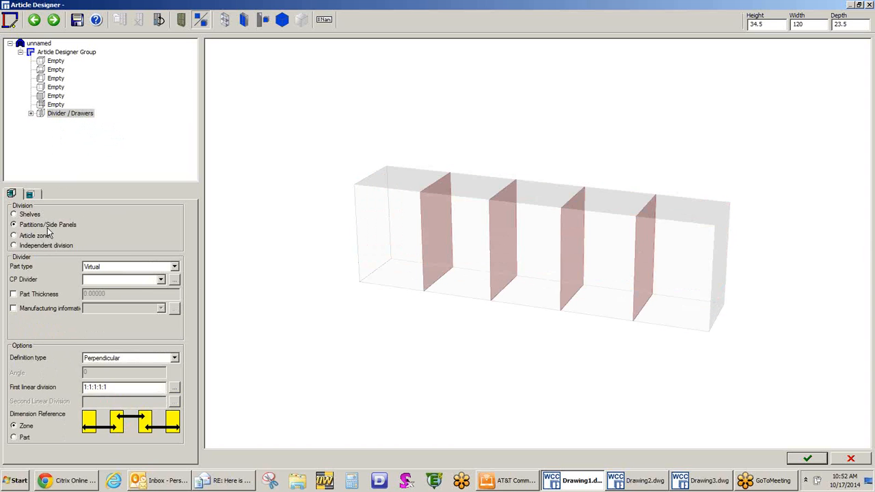
Make the first two compartments article zones holding B_2DO and B_3DR
left_click(383, 232)
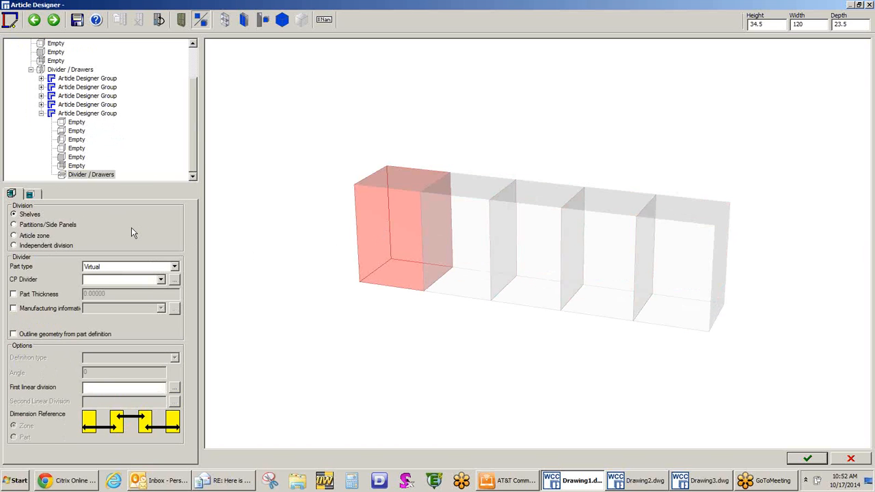
left_click(14, 235)
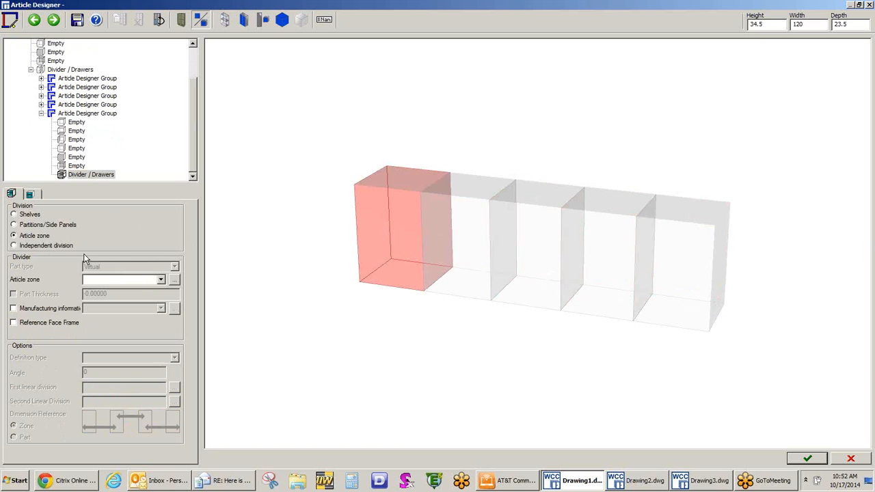
left_click(160, 280)
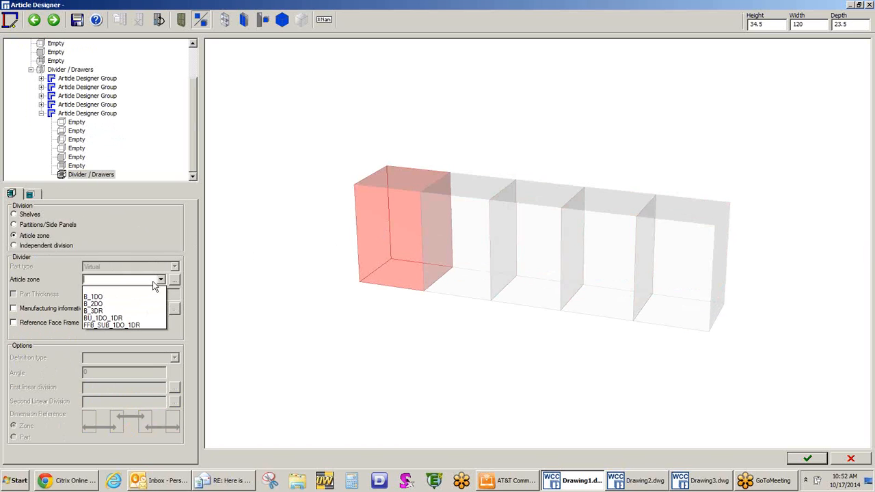
left_click(119, 303)
left_click(446, 246)
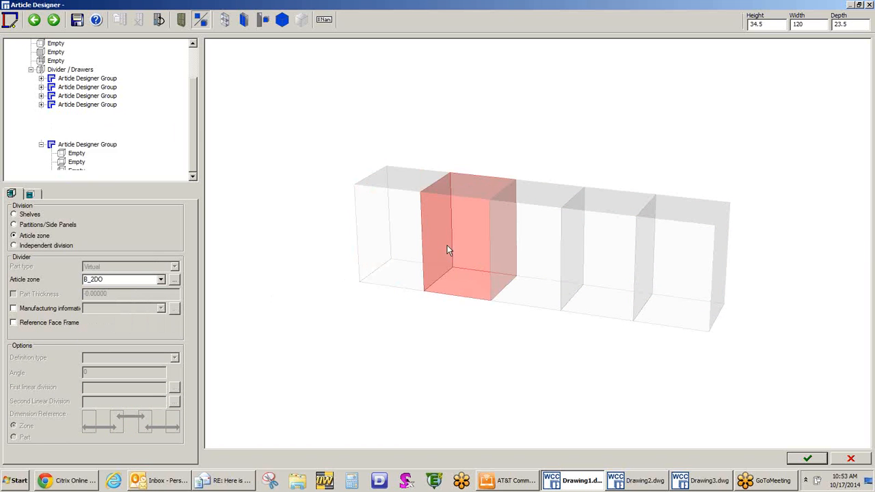
left_click(160, 280)
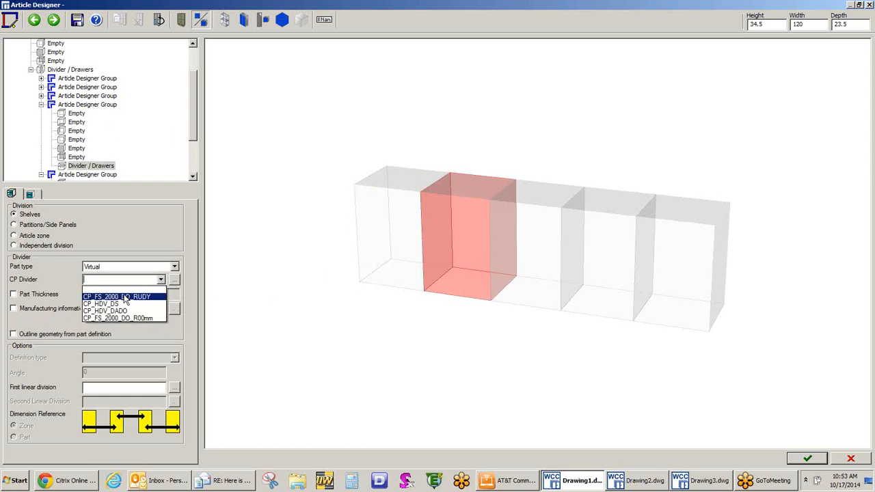
left_click(17, 240)
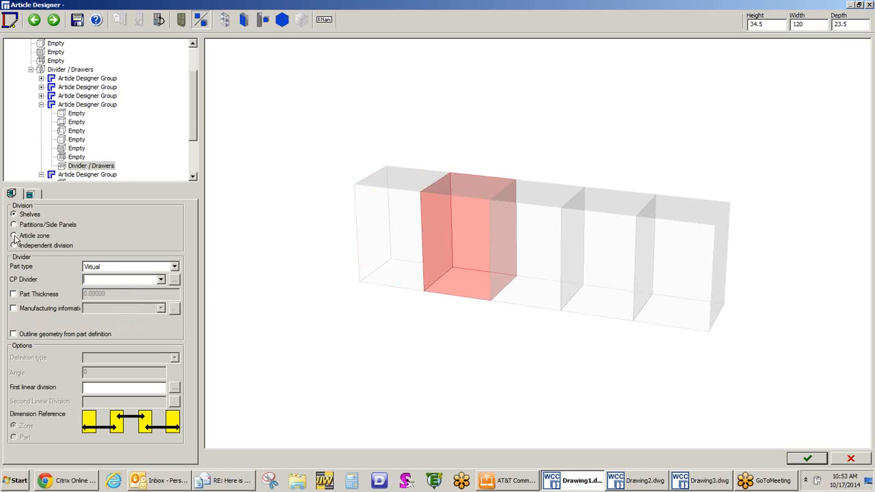
left_click(14, 236)
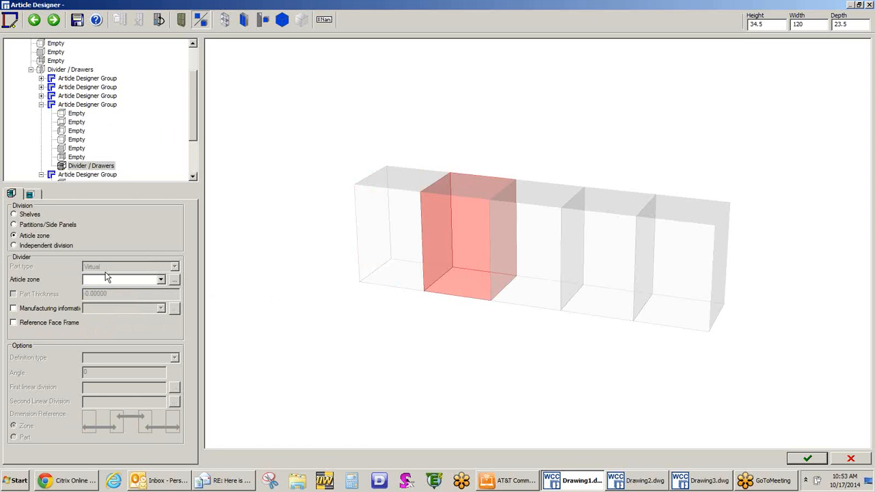
left_click(160, 281)
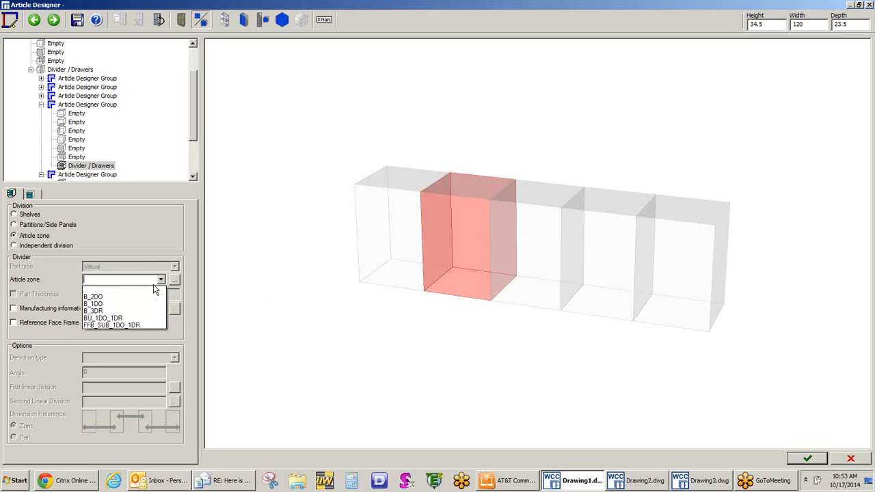
left_click(111, 311)
Assign B_1DO to the third and fourth compartments, then browse construction principles for the last
left_click(502, 252)
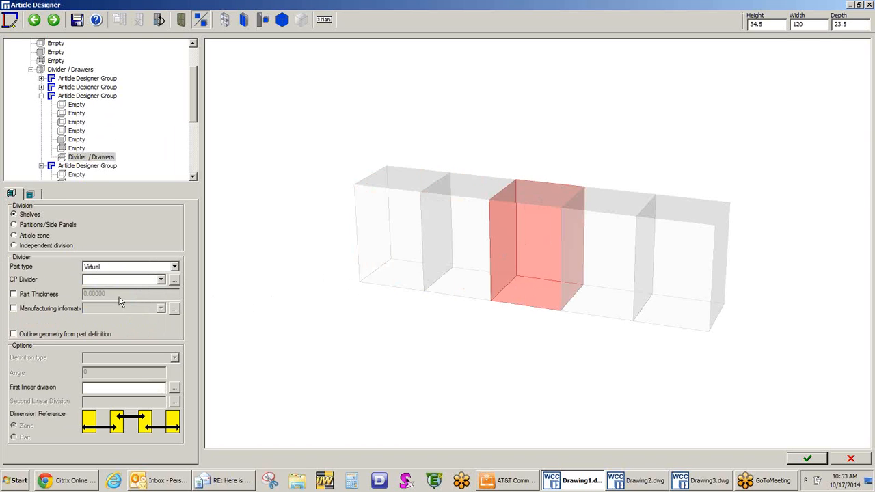
left_click(14, 236)
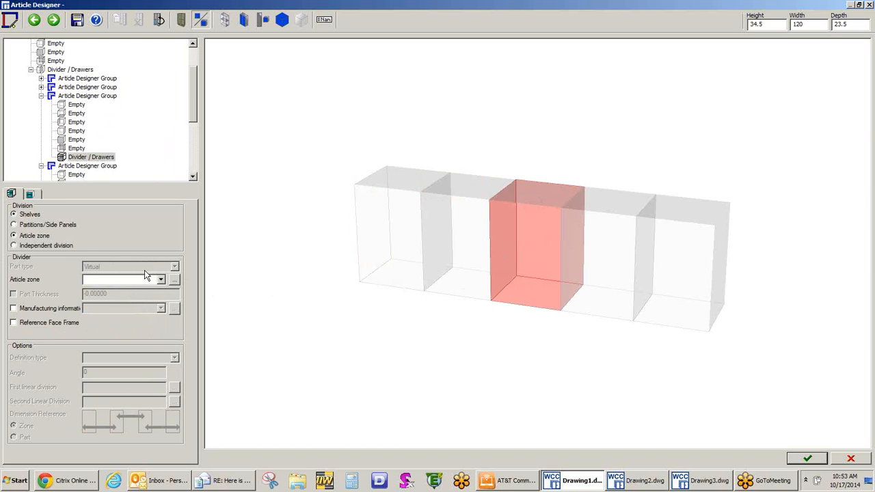
left_click(160, 280)
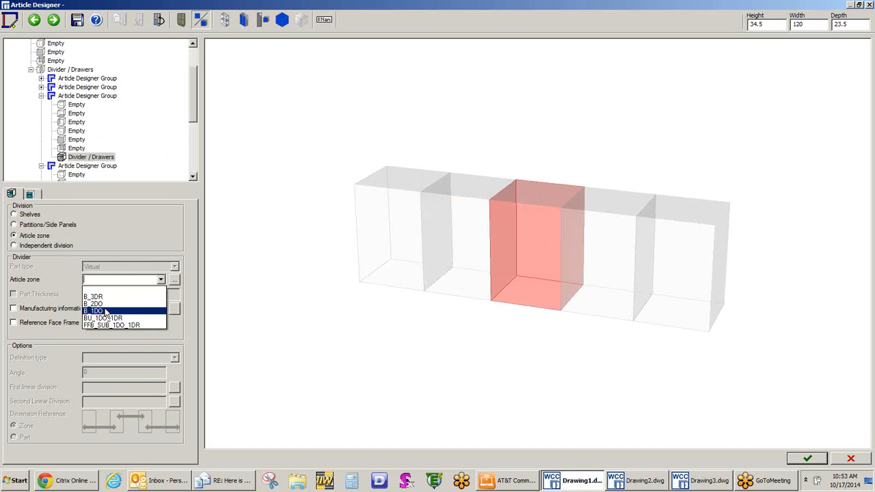
left_click(106, 312)
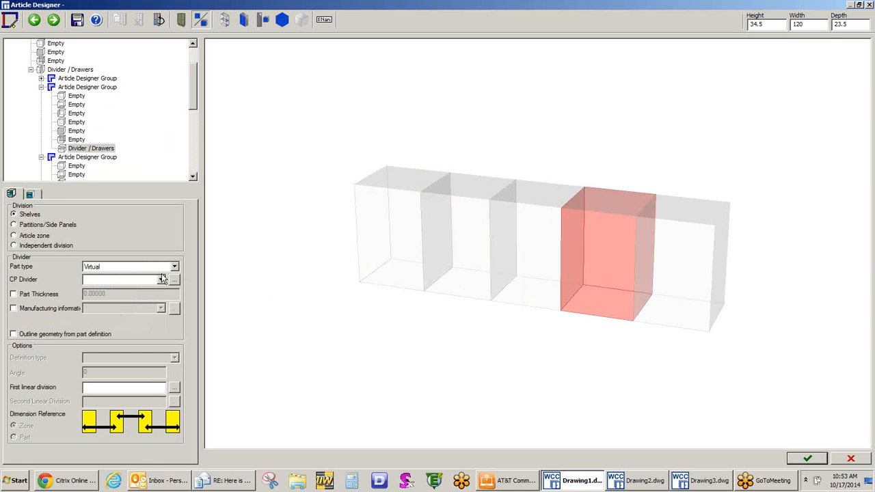
left_click(14, 235)
left_click(162, 281)
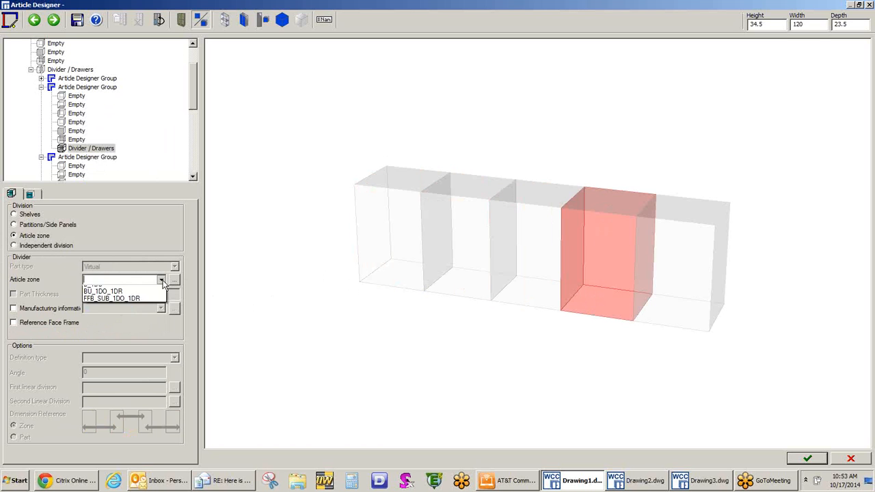
left_click(93, 304)
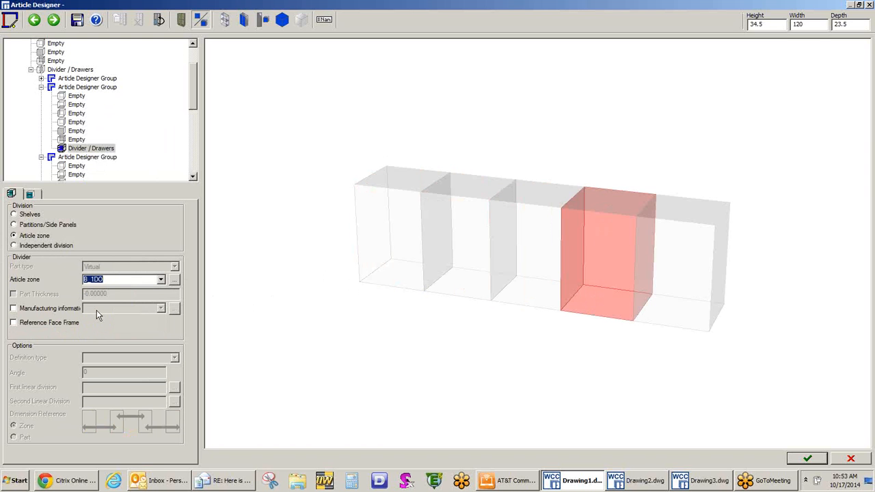
left_click(656, 271)
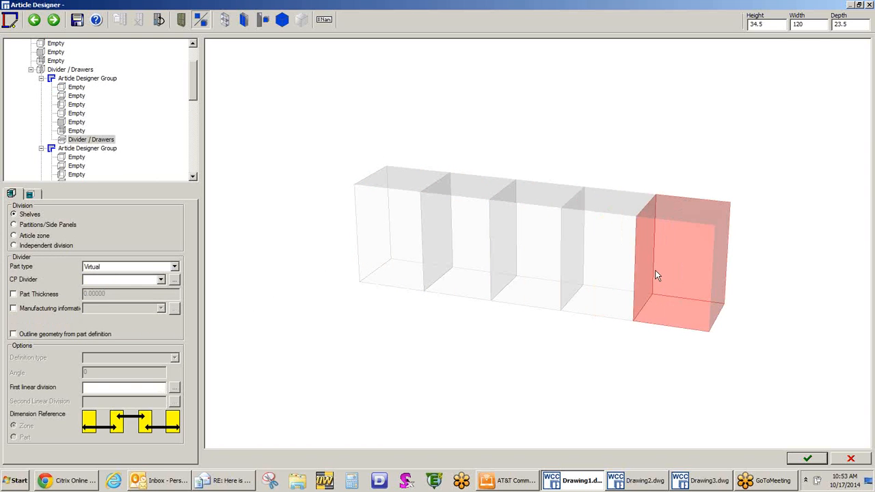
left_click(173, 280)
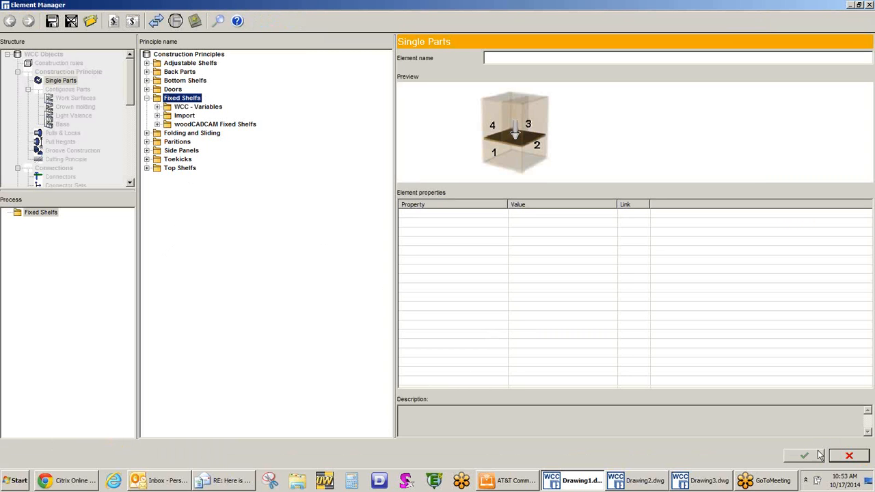
Put BU_2DO_1DR from Frameless Library > Door Drawer in the last compartment, then exit without saving
left_click(848, 460)
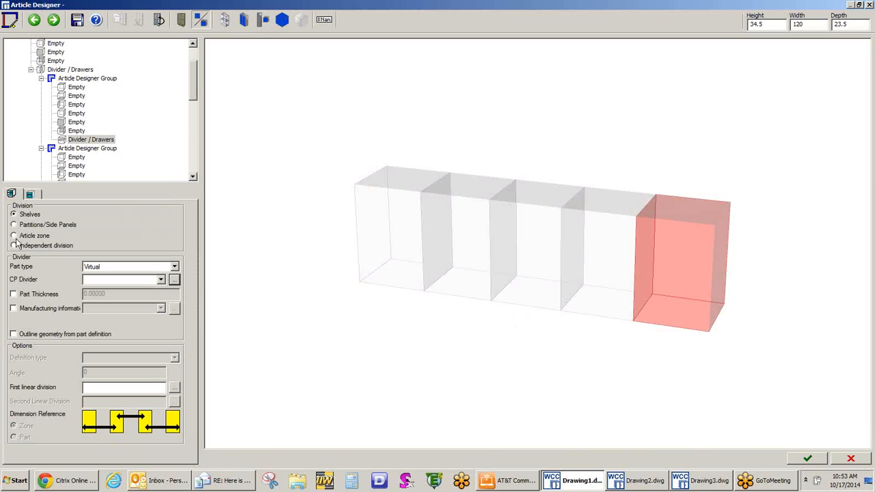
left_click(13, 236)
left_click(174, 279)
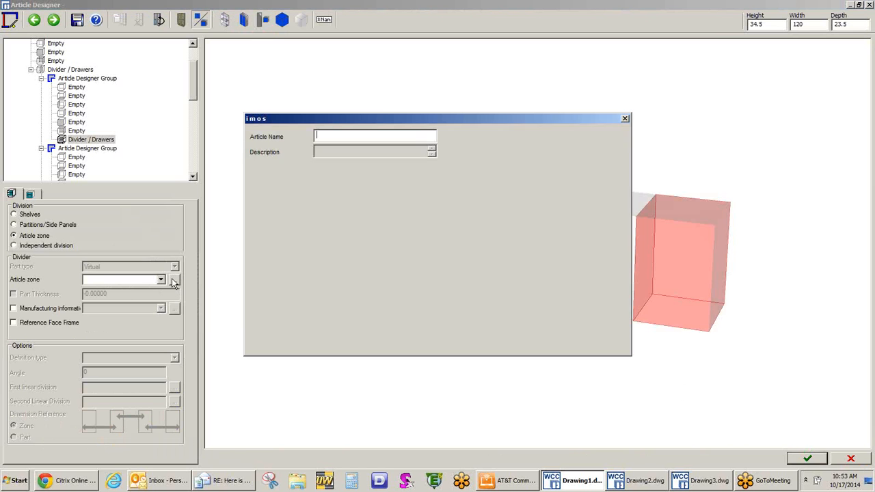
left_click(257, 184)
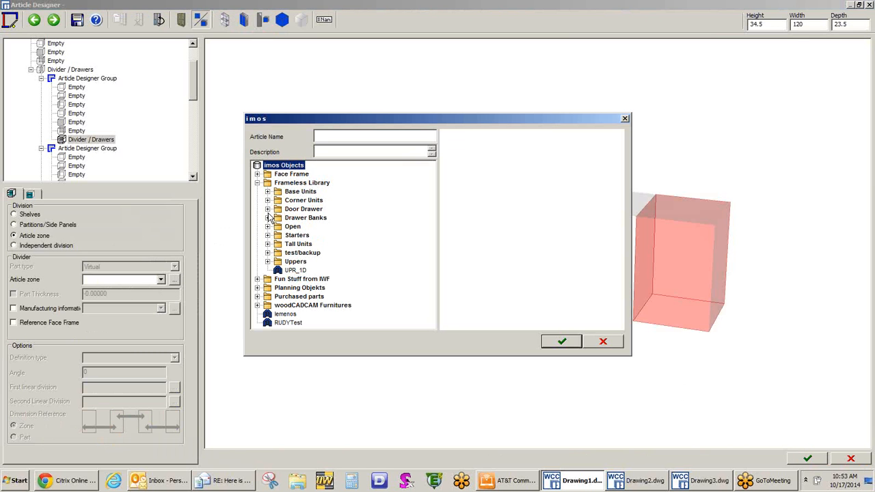
left_click(267, 208)
left_click(315, 226)
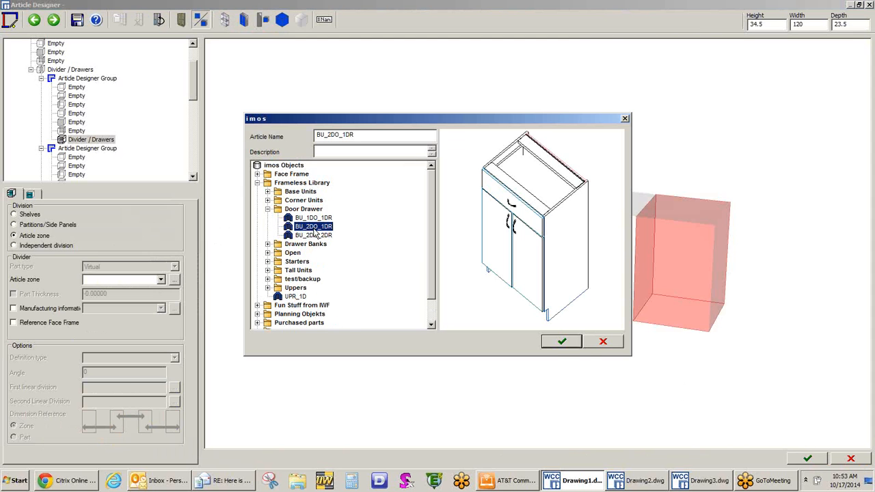
left_click(560, 342)
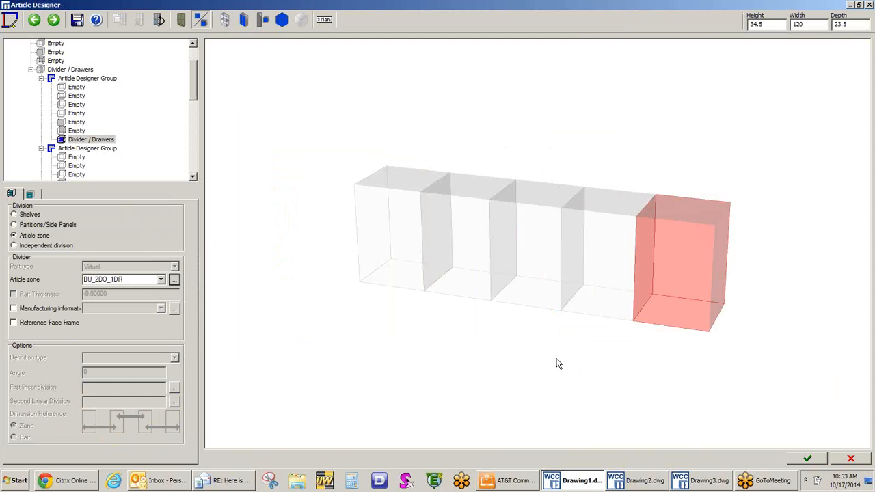
left_click(808, 458)
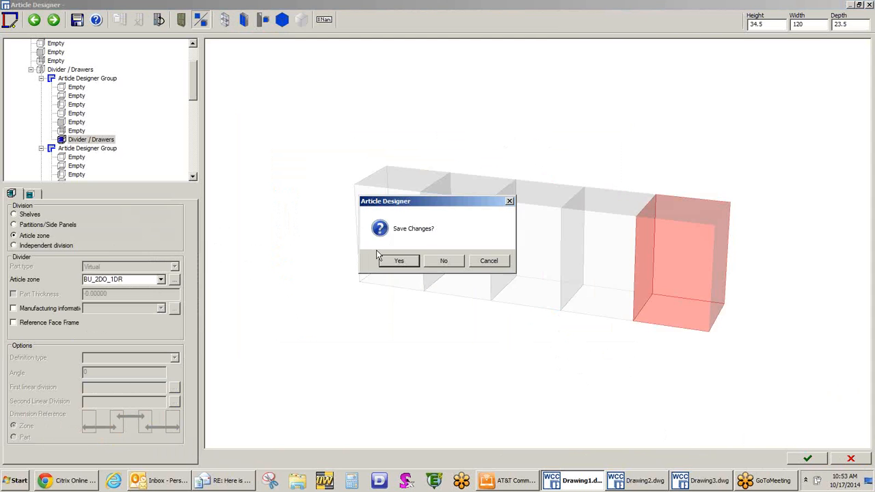
left_click(444, 261)
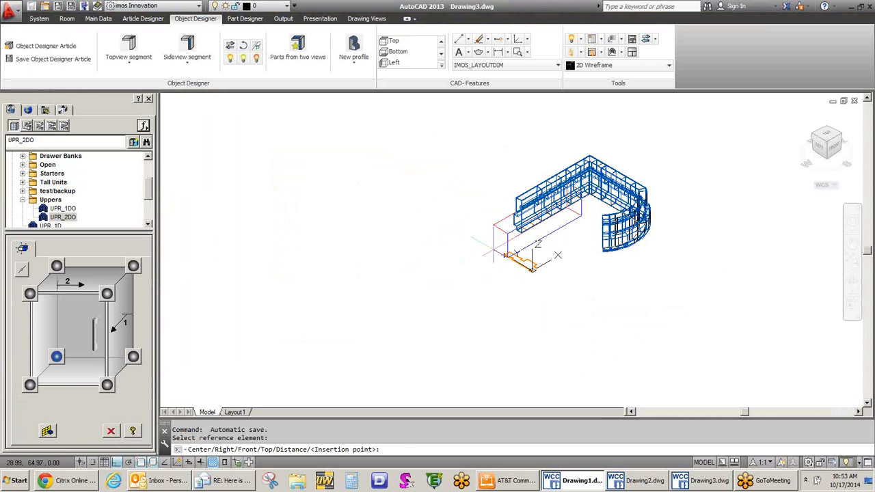
Place the 34.5 × 120 × 23.5 article in the drawing and zoom in on the generated carcasses
left_click(313, 315)
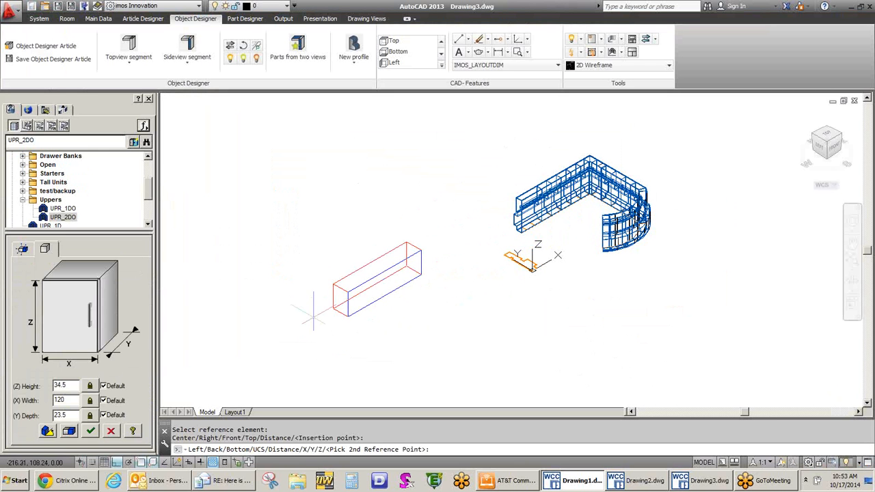
left_click(90, 431)
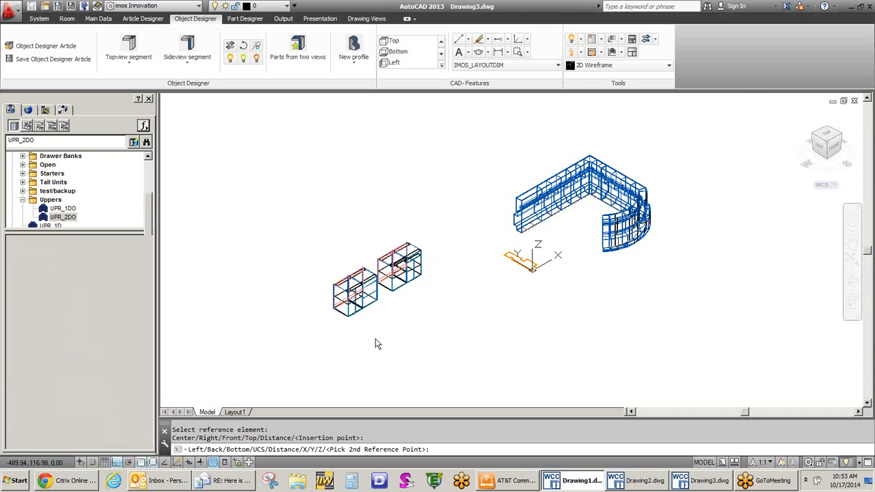
scroll(348, 298, "up", 4)
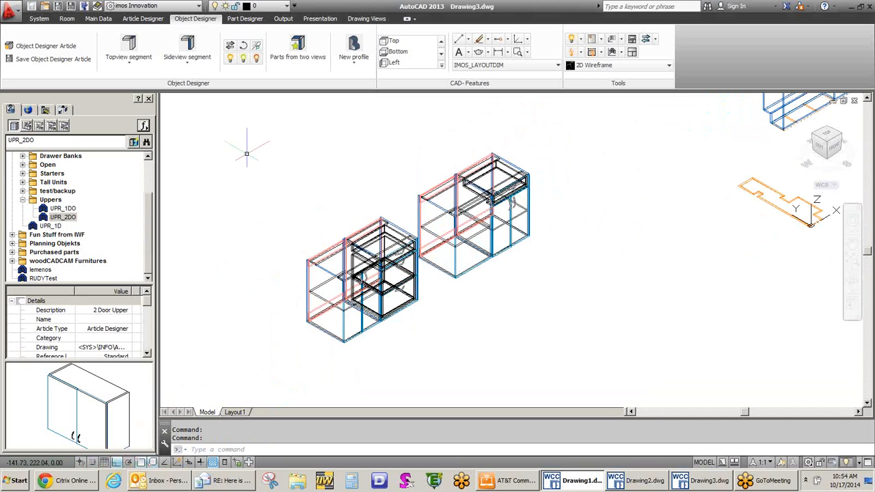
Modify the top-level cabinet article to 96 wide and regenerate it without saving the definition
left_click(97, 18)
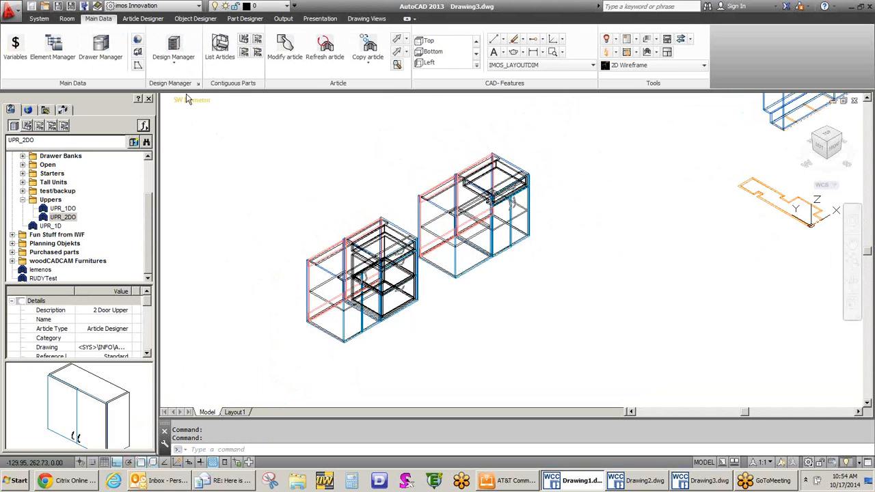
left_click(284, 55)
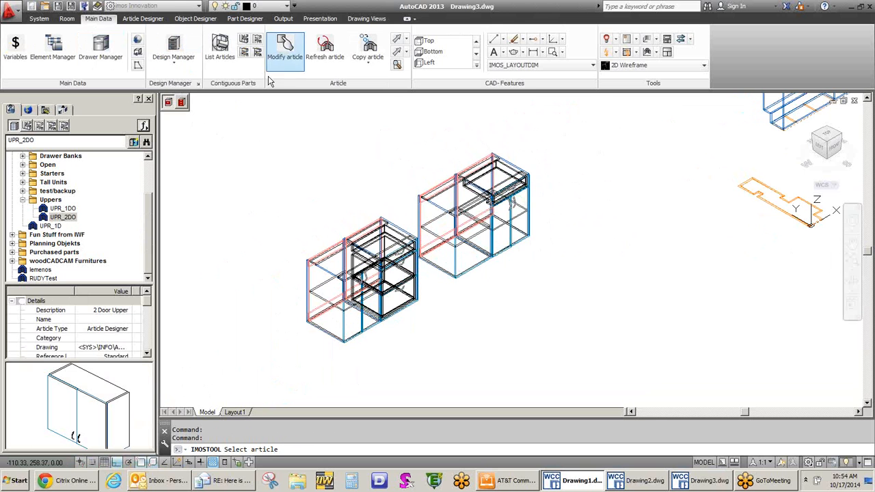
left_click(183, 102)
left_click(359, 231)
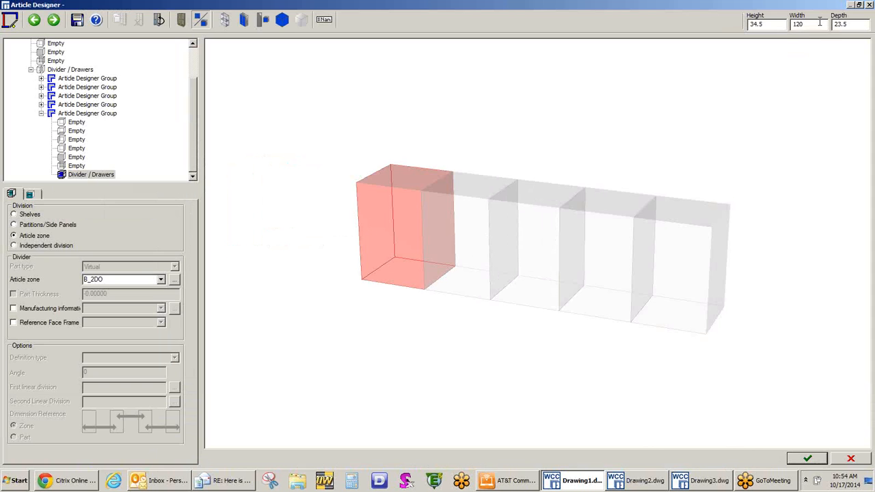
double_click(820, 21)
type("96")
key("Return")
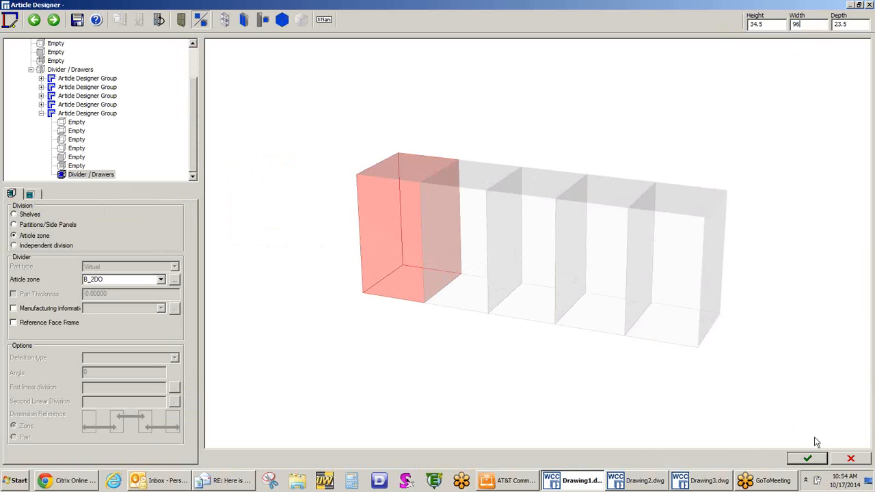
left_click(808, 460)
left_click(448, 260)
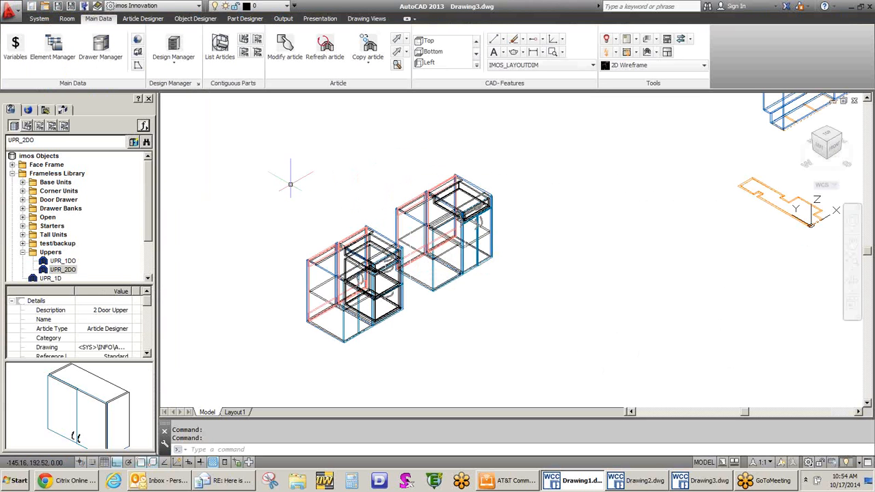
Inspect the B_2DO and B_3DR cabinets, then reopen the whole 96-wide article for modification
left_click(291, 62)
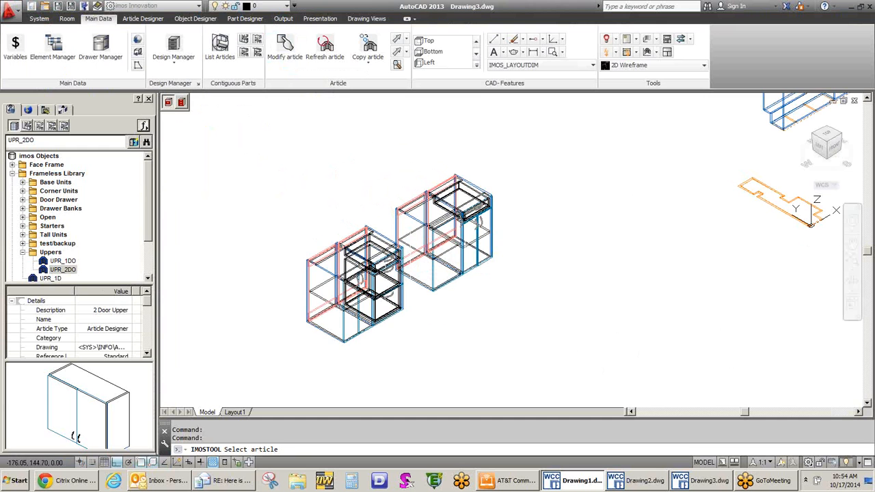
left_click(313, 262)
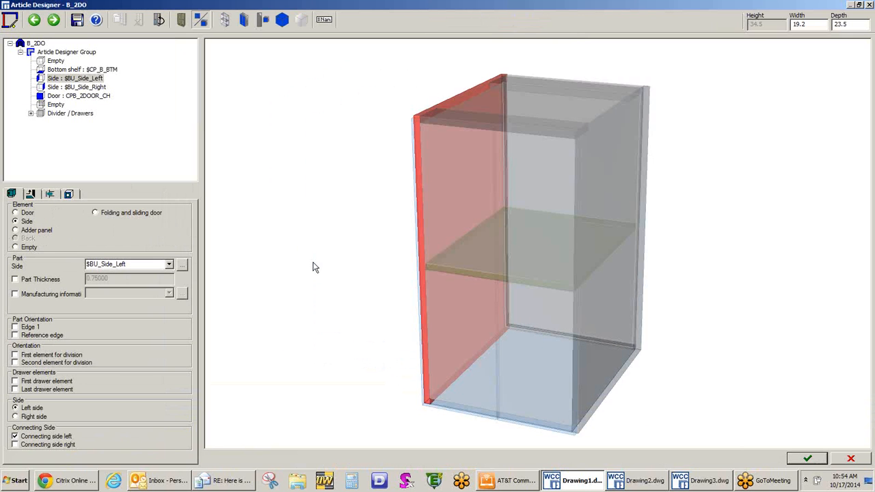
left_click(806, 461)
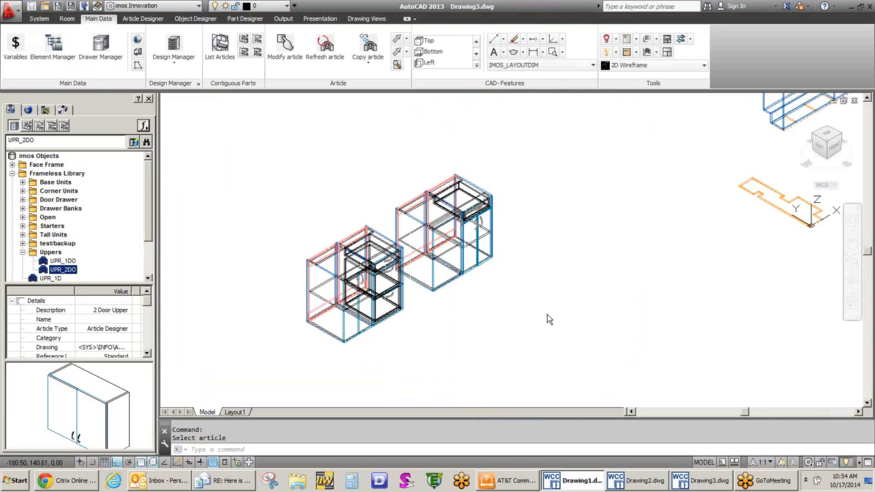
left_click(285, 50)
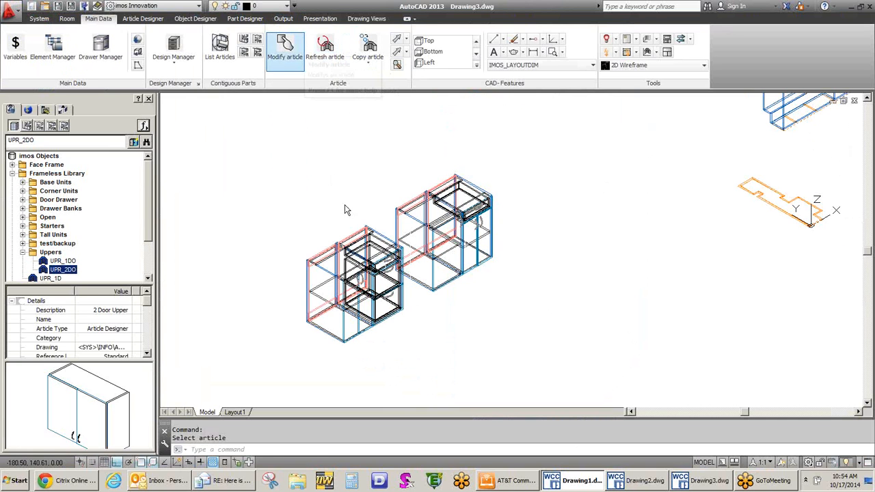
left_click(357, 239)
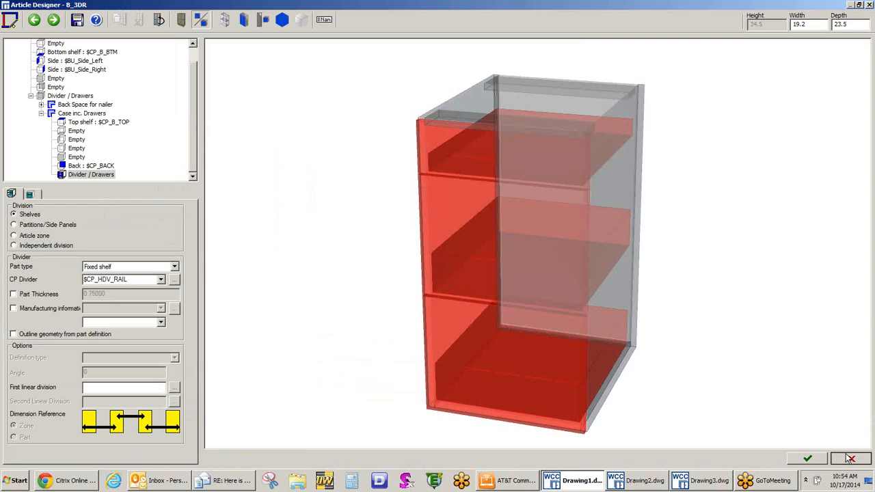
left_click(850, 459)
left_click(286, 49)
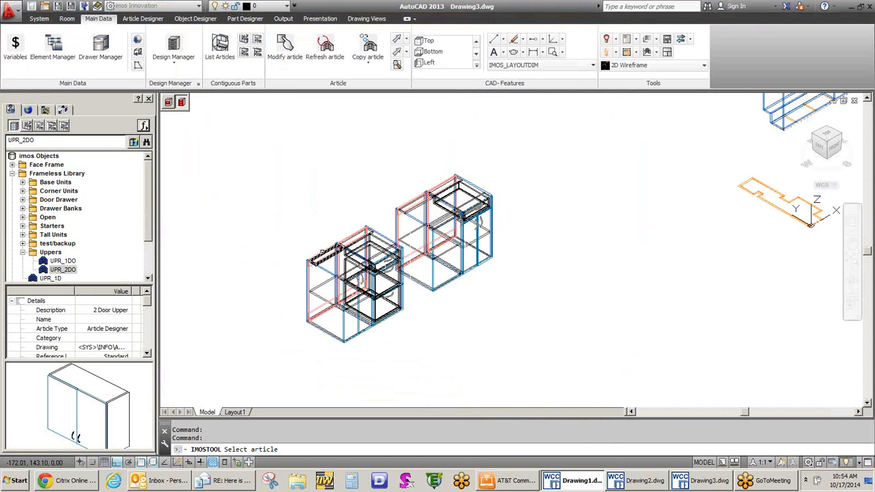
left_click(327, 254)
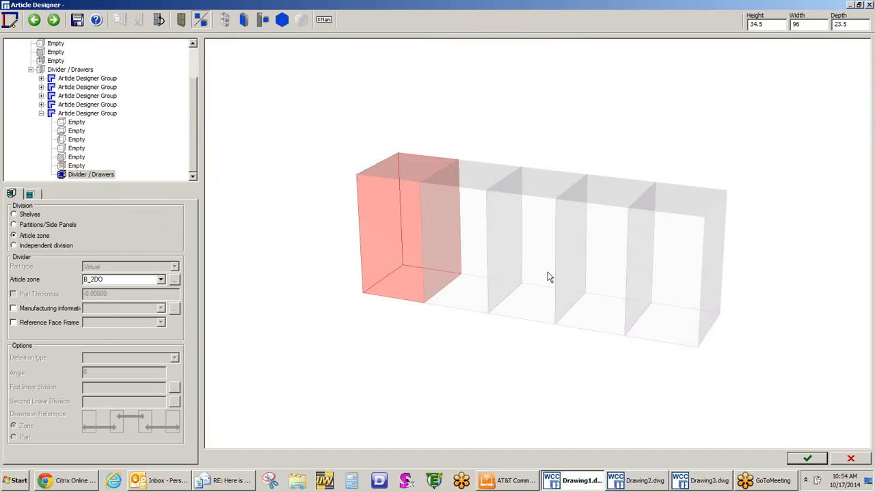
Set the divider's article zone to BU_2DO_1DR and its partition division to 1:1:1:1:24in
left_click(523, 276)
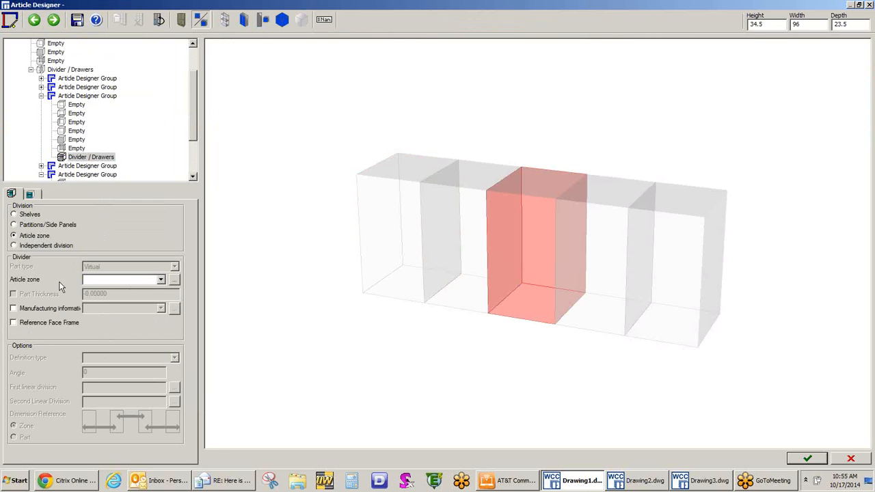
left_click(160, 281)
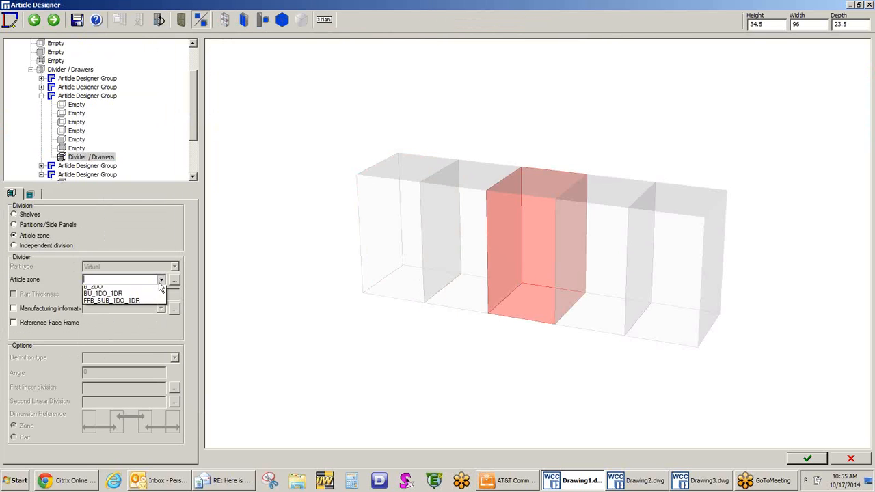
left_click(112, 298)
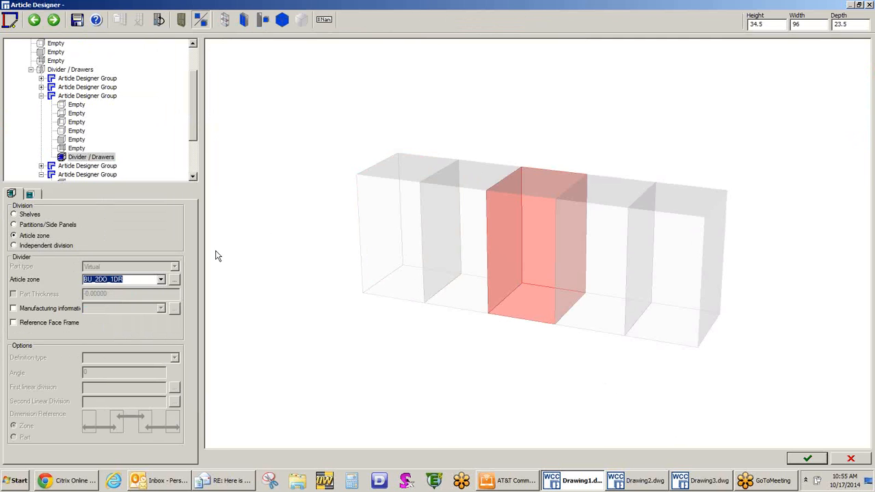
left_click(69, 69)
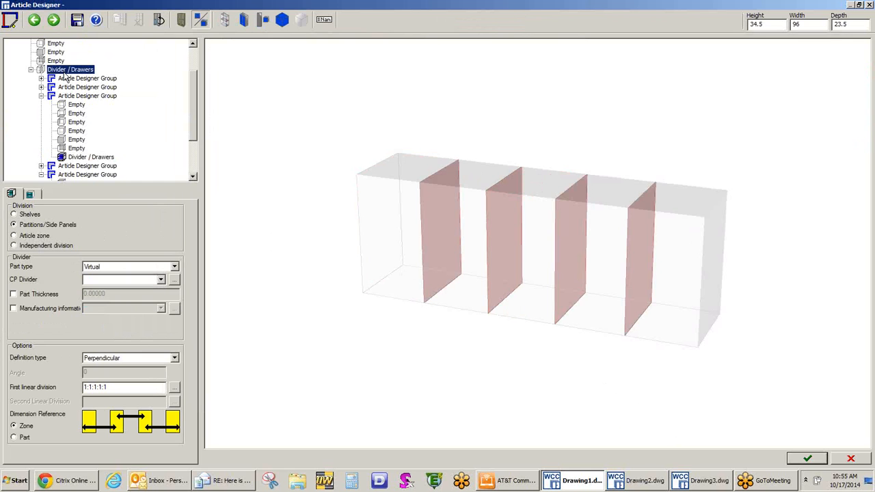
left_click(117, 388)
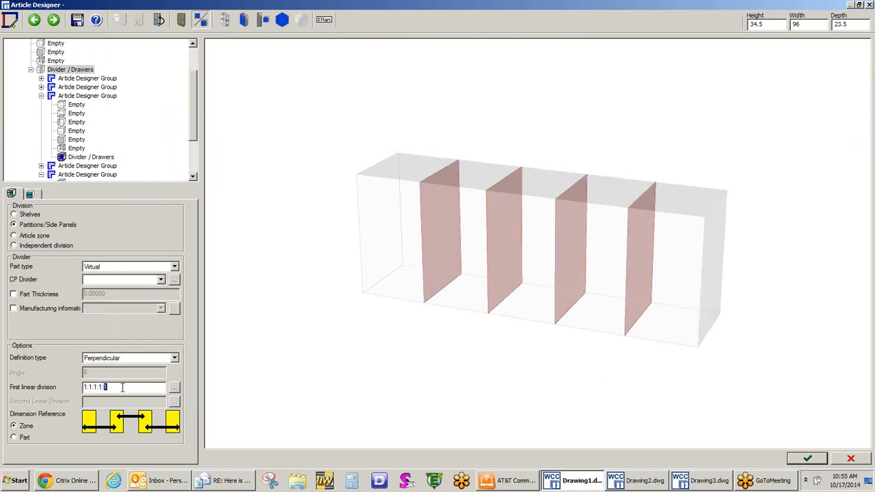
type("1:24in")
left_click(807, 460)
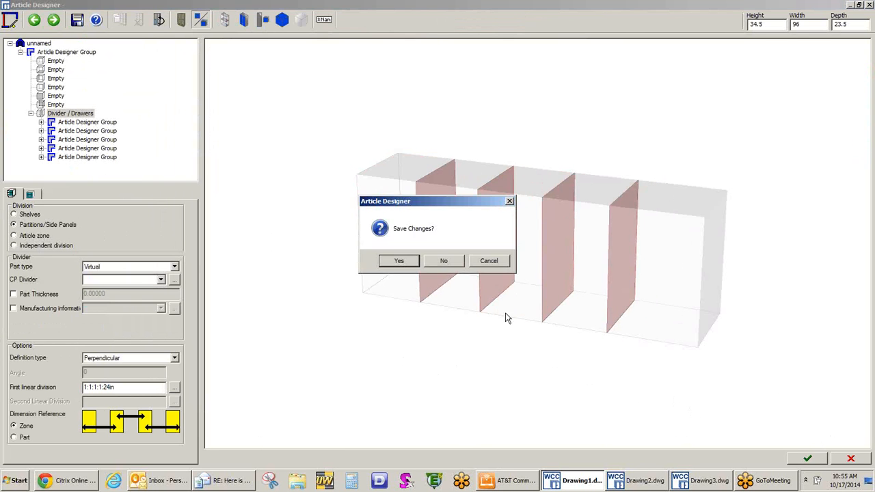
Discard the article design changes and zoom over the regenerated 1:1:1:1:24in cabinet run
left_click(441, 264)
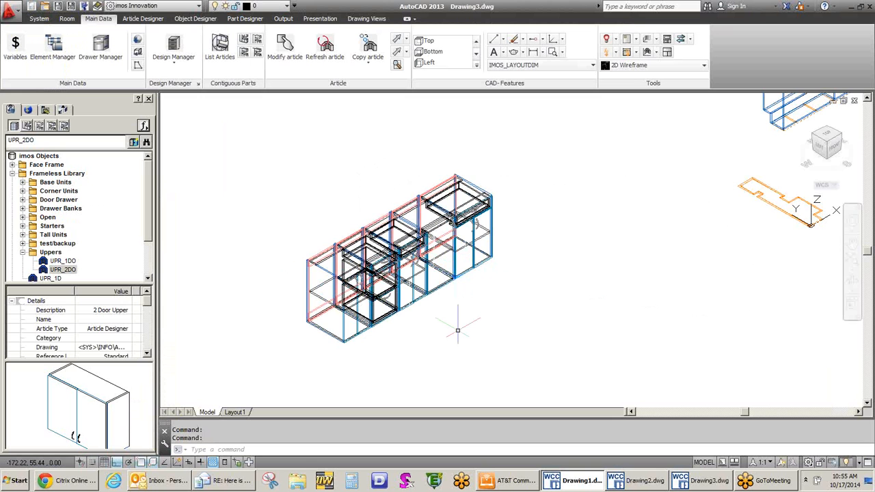
scroll(457, 331, "down", 3)
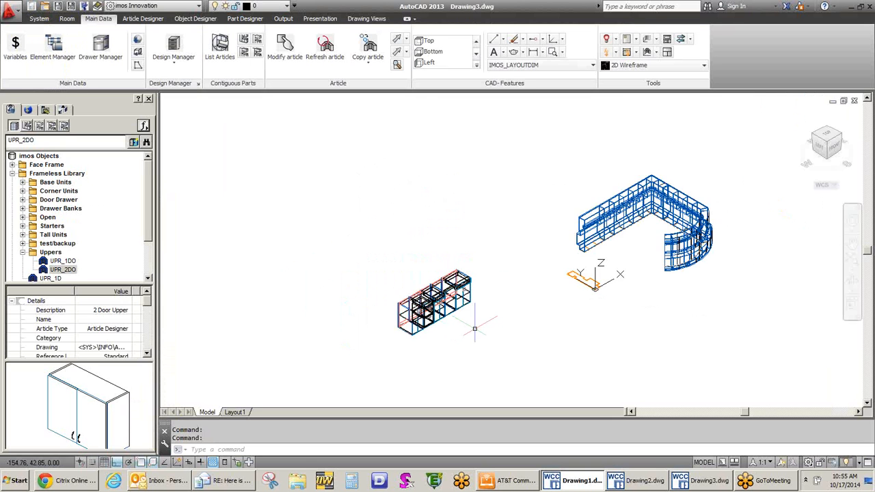
scroll(441, 337, "up", 3)
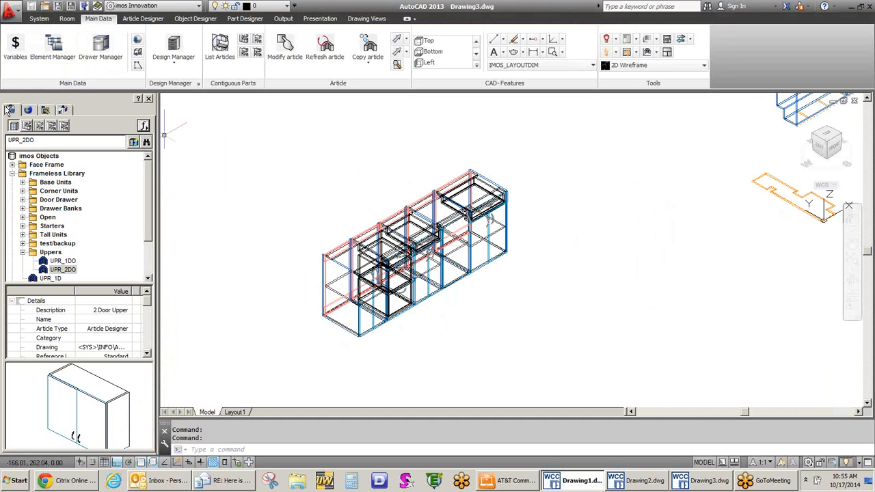
Select the cabinet group and run Generate cutting pattern part on all 95 parts
left_click(28, 111)
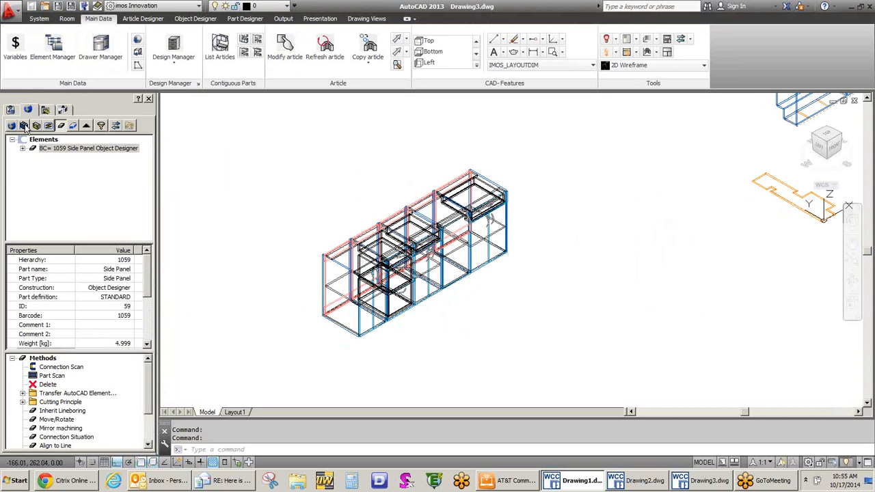
left_click(37, 126)
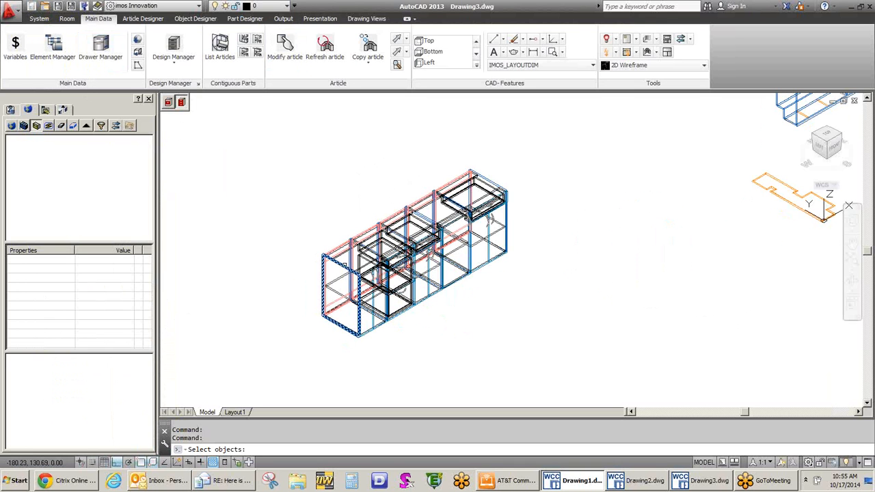
left_click(345, 266)
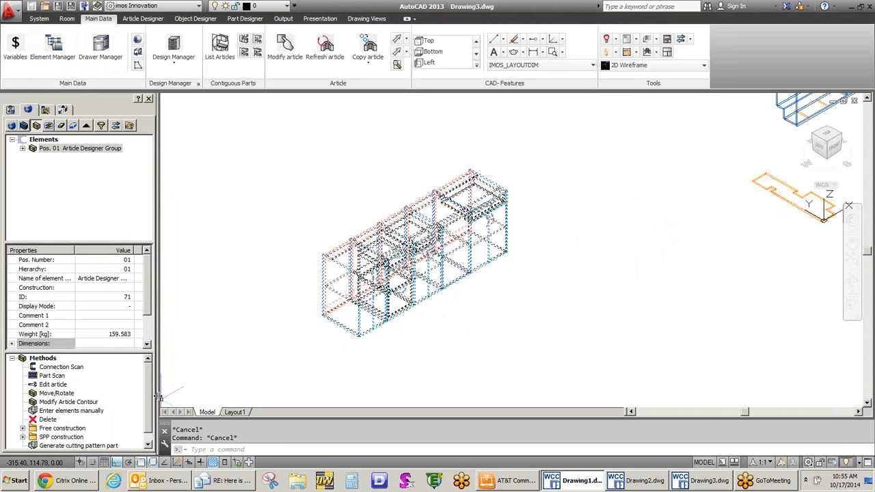
left_click_drag(151, 396, 149, 431)
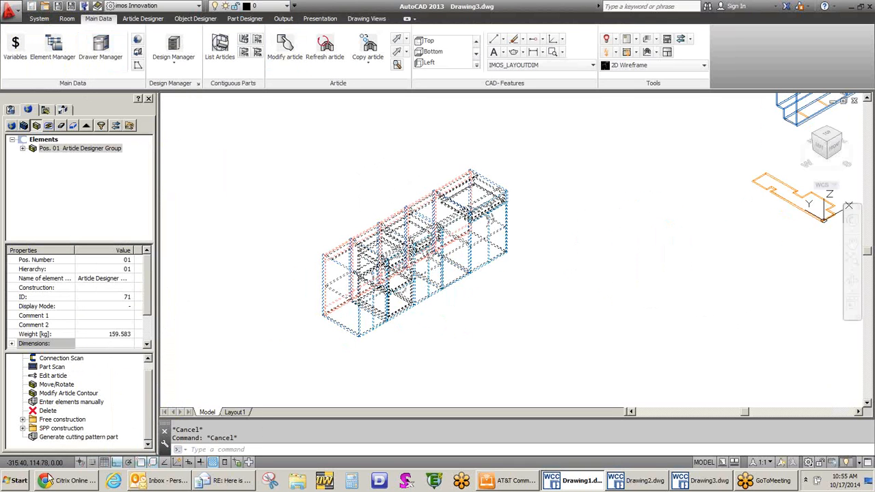
double_click(80, 437)
left_click(543, 353)
left_click(277, 137)
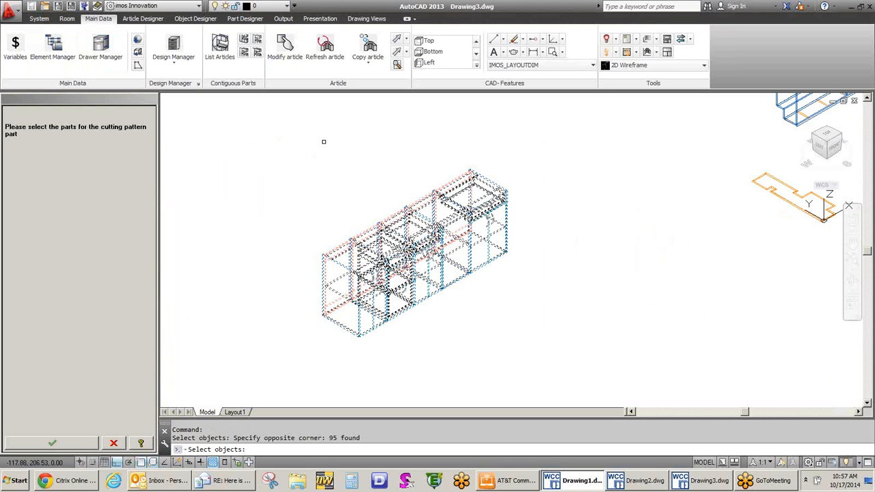
key("Return")
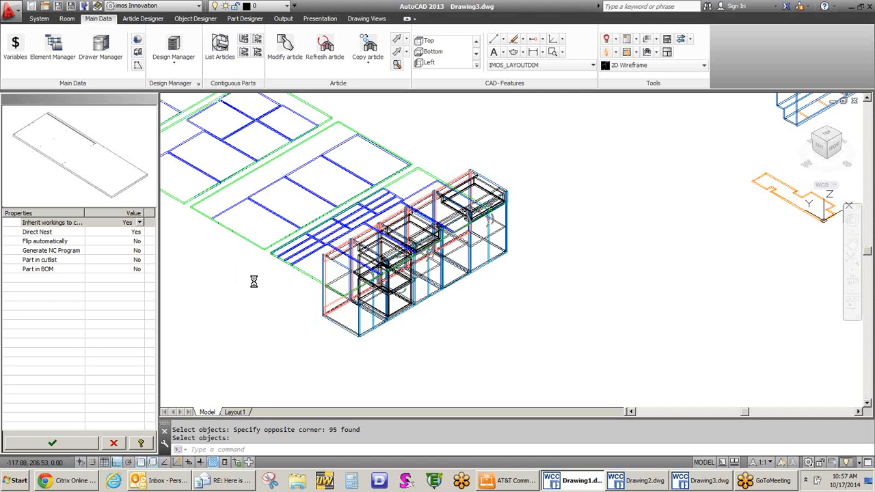
Pan and zoom across the nested sheets to inspect the laid-out cabinet parts
middle_click_drag(254, 281, 512, 389)
scroll(324, 310, "down", 1)
scroll(324, 310, "down", 2)
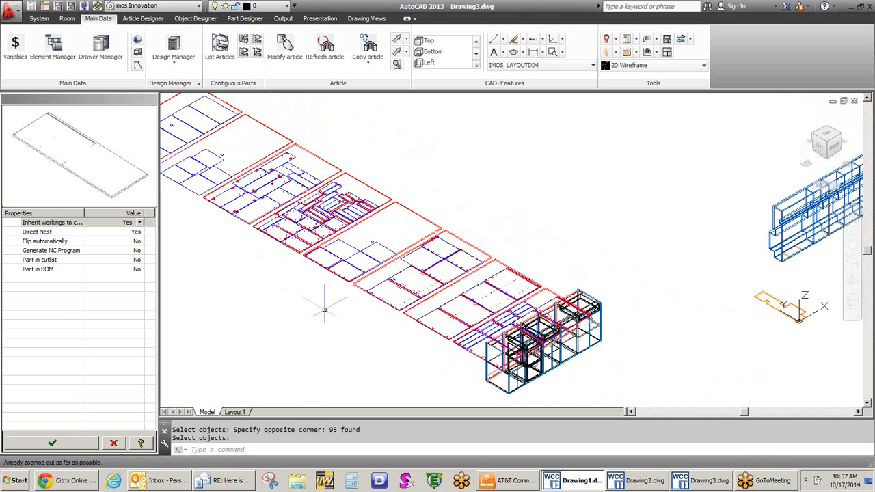
middle_click_drag(283, 304, 390, 319)
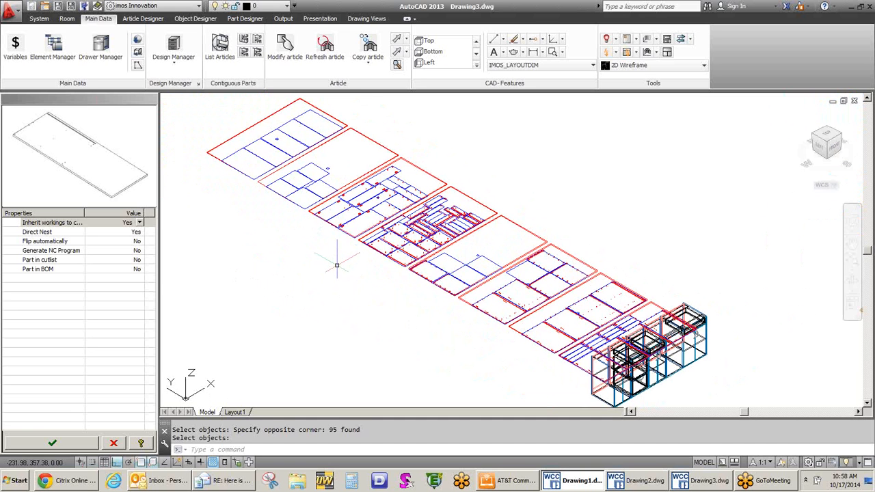
scroll(495, 307, "up", 6)
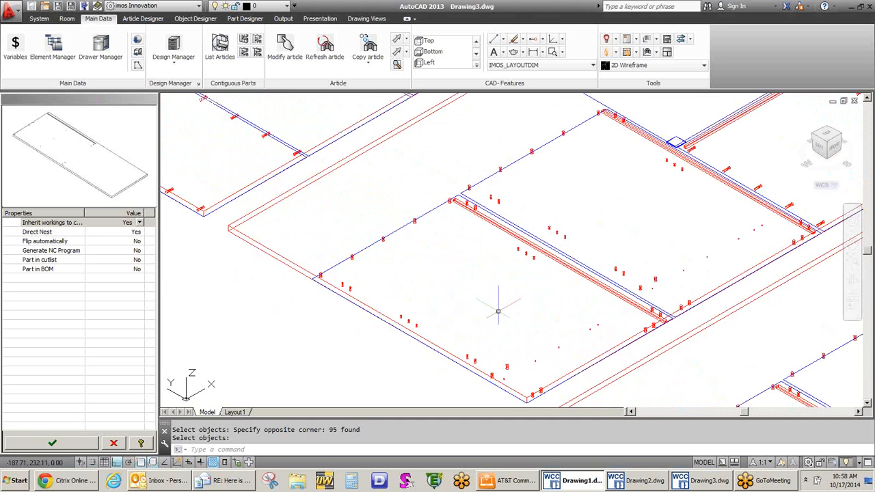
scroll(395, 256, "down", 6)
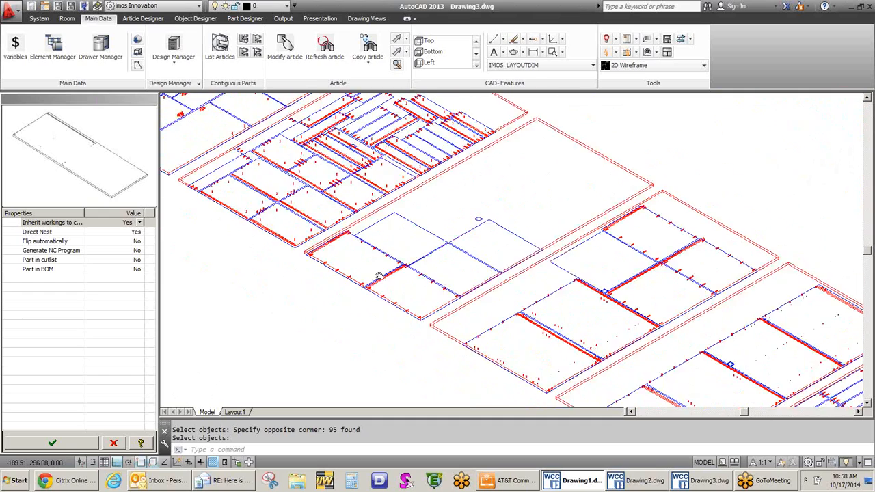
scroll(393, 259, "up", 3)
scroll(394, 260, "down", 3)
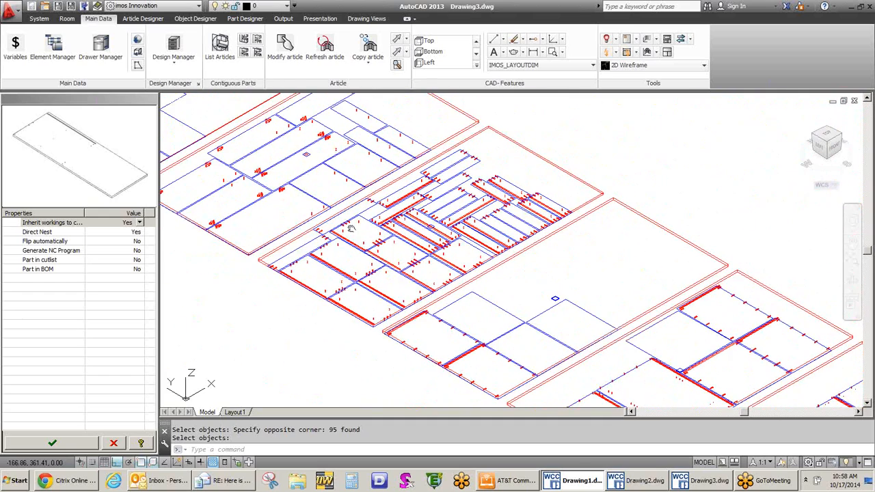
middle_click_drag(247, 223, 373, 315)
scroll(374, 315, "up", 4)
scroll(374, 314, "down", 3)
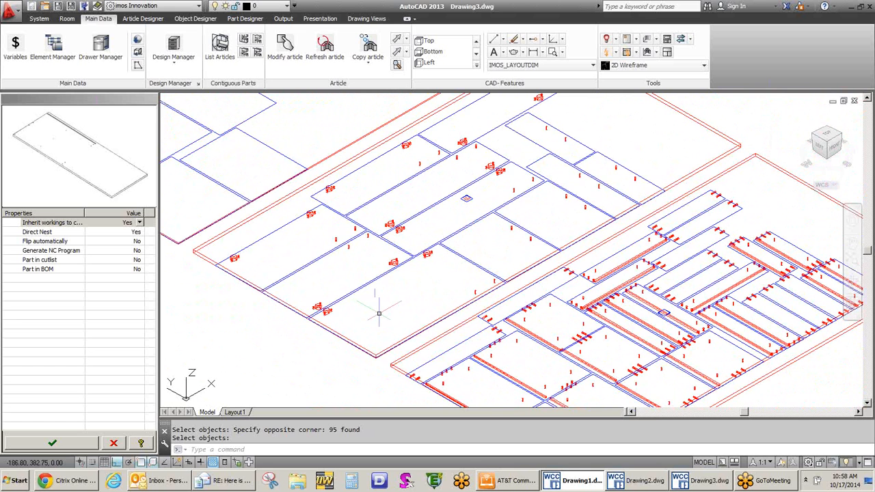
scroll(400, 233, "down", 2)
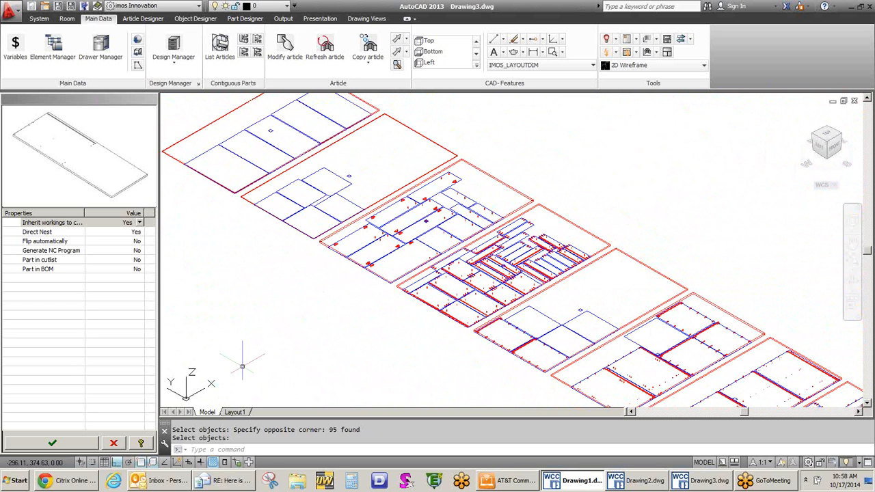
Cancel the cutting pattern part and minimize the AutoCAD and Chrome windows
left_click(114, 444)
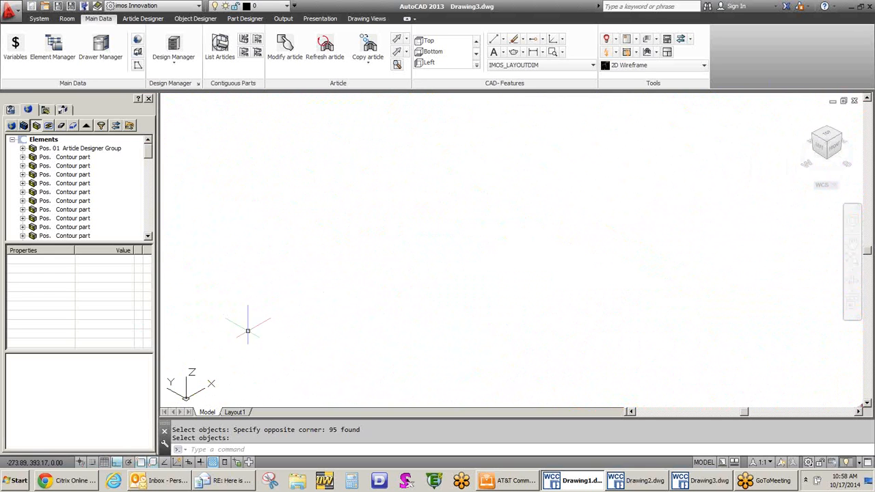
left_click(851, 6)
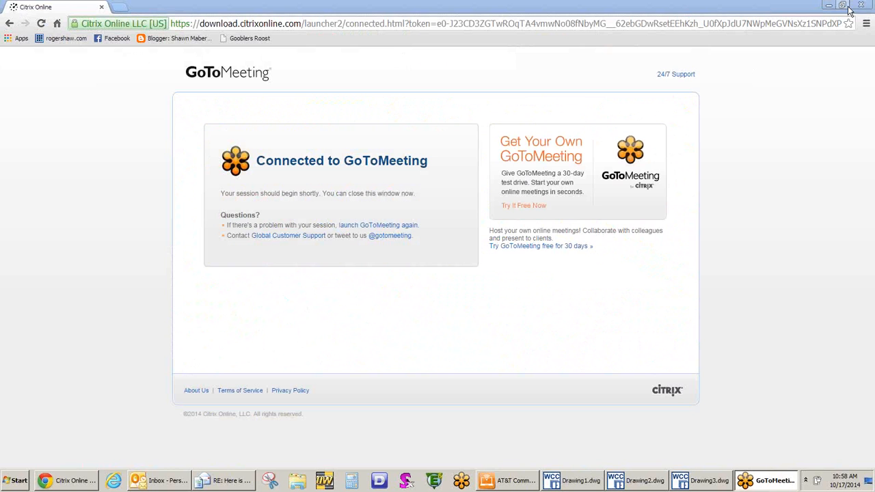
left_click(827, 6)
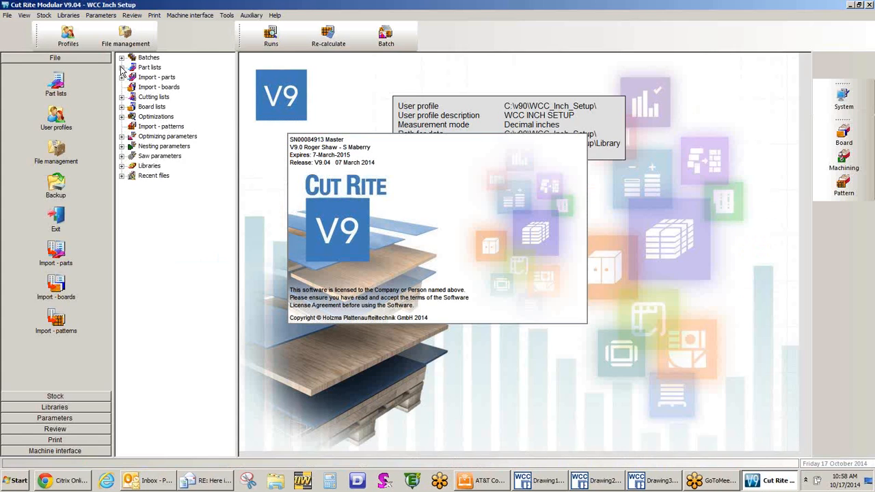
In Cut Rite, expand Part lists and open the exported cabinet job's part list
left_click(121, 67)
left_click(156, 88)
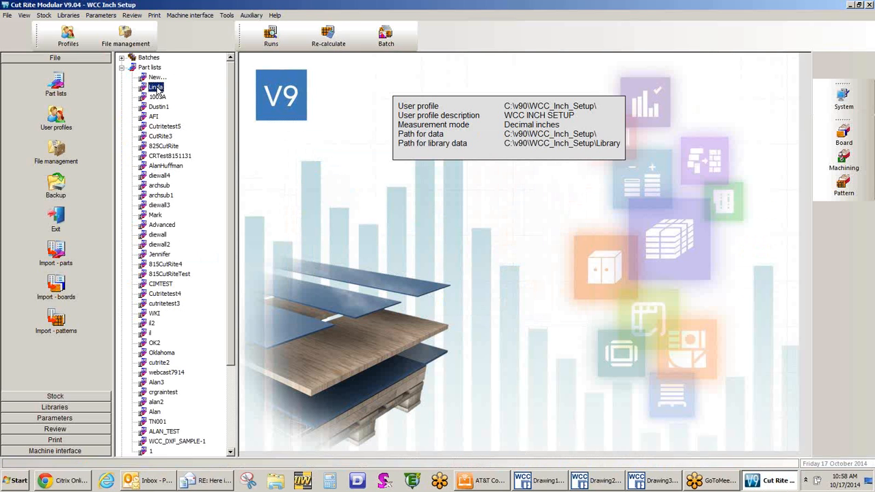
double_click(157, 88)
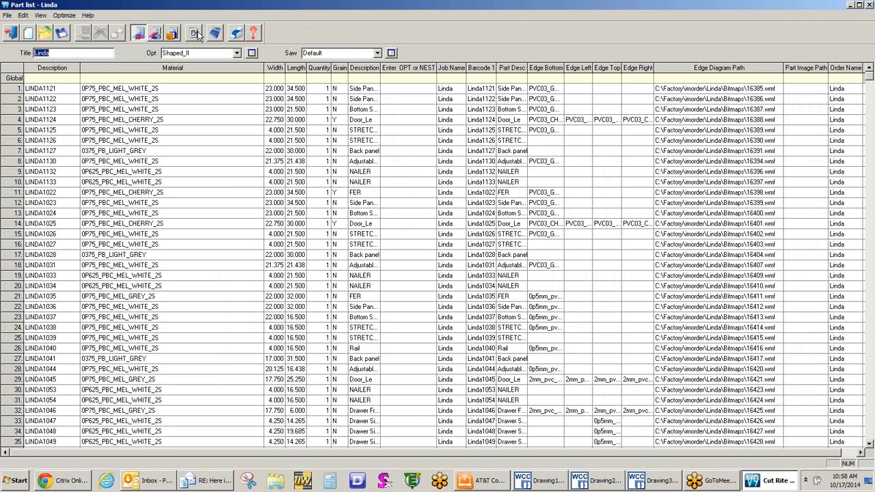
left_click(395, 76)
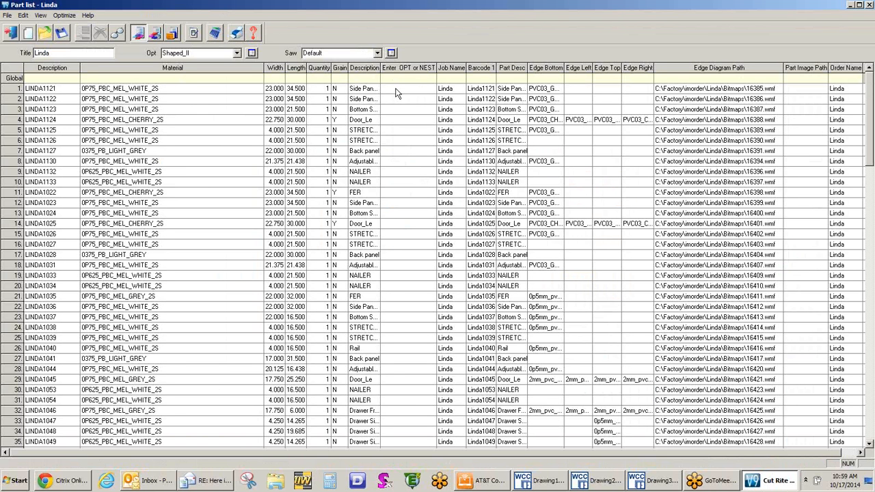
left_click(397, 89)
left_click(397, 78)
Enter OPT as the global OPT or NEST value and select the first five parts
type("OPT")
key("Tab")
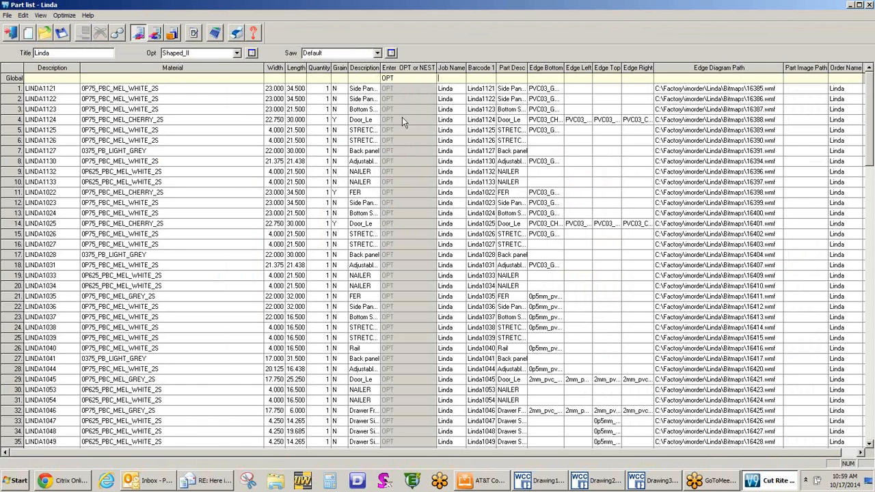
left_click(405, 78)
left_click(405, 88)
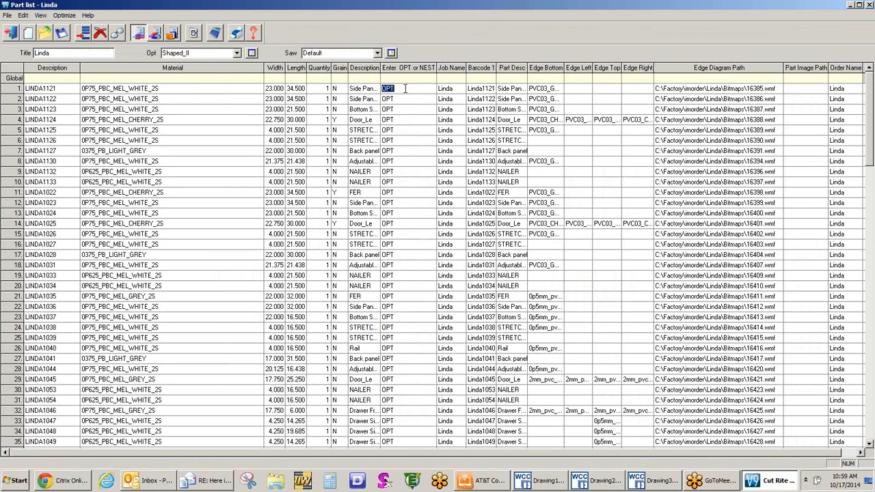
left_click_drag(8, 91, 25, 126)
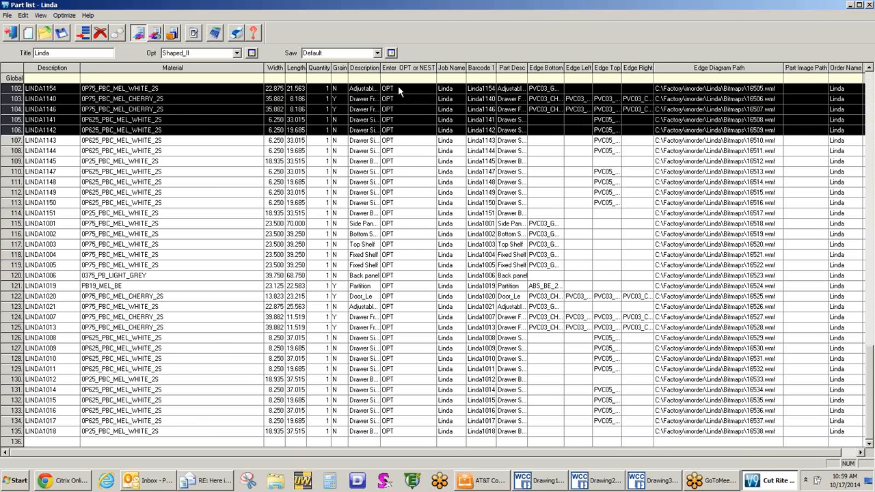
Type NEST in row 106's OPT or NEST cell and copy it
left_click(398, 130)
type("N")
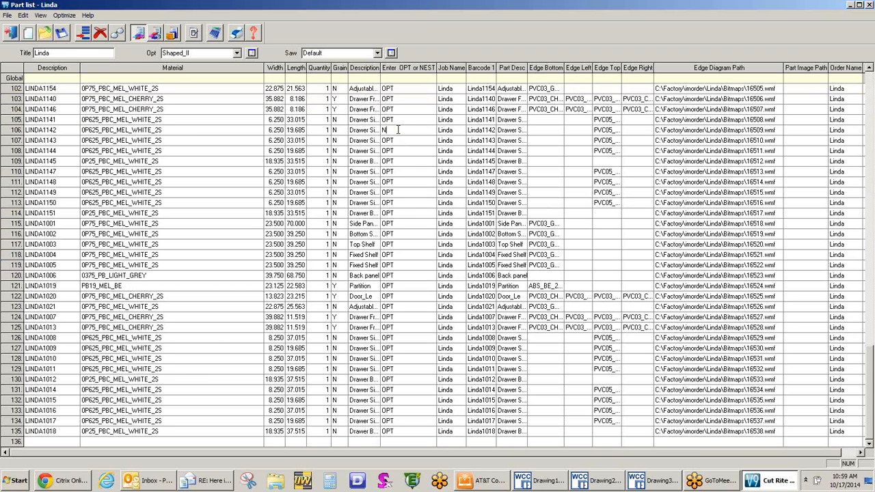
type("EST")
key("Tab")
key("shift+Tab")
right_click(402, 133)
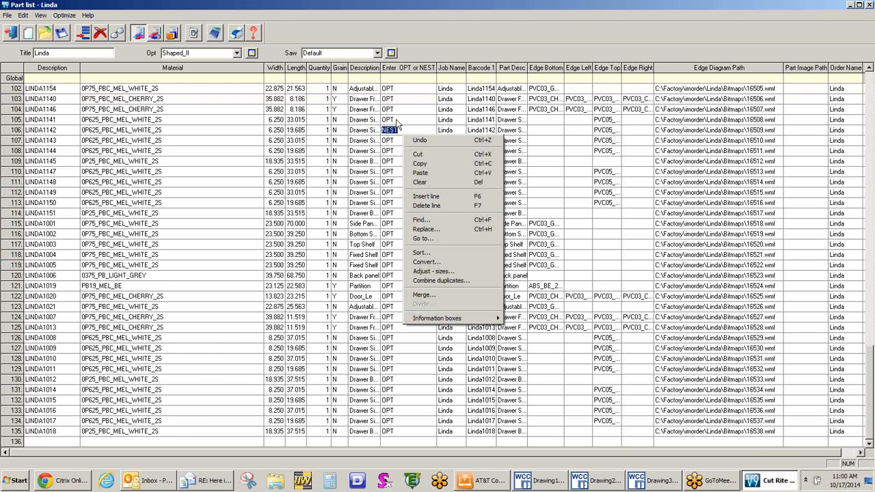
left_click(397, 120)
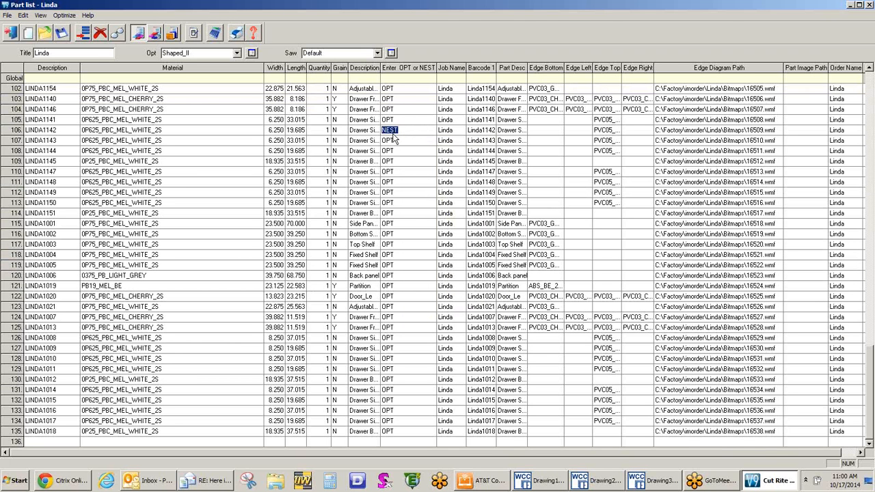
left_click(395, 137)
left_click_drag(409, 130, 373, 134)
right_click(395, 131)
left_click(419, 158)
Paste NEST into the column from row 105 up to row 1, then close the part list
left_click(402, 120)
left_click_drag(402, 120, 388, 95)
right_click(387, 92)
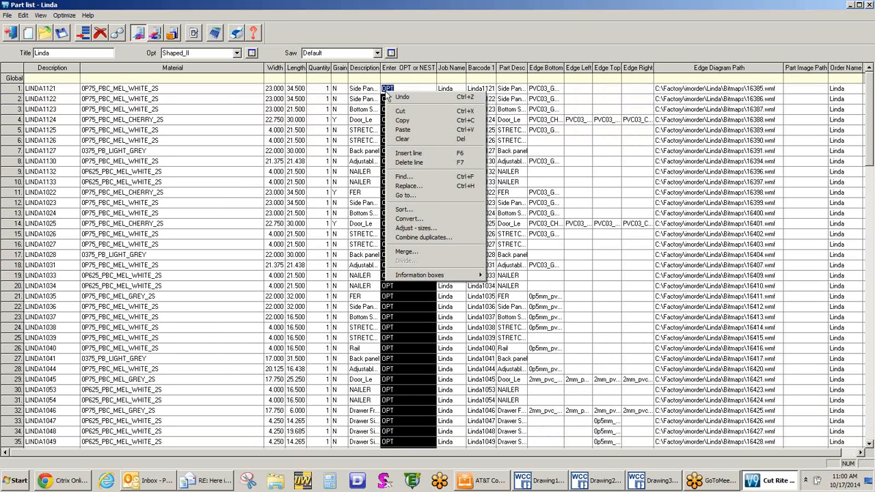
left_click(410, 131)
left_click(433, 201)
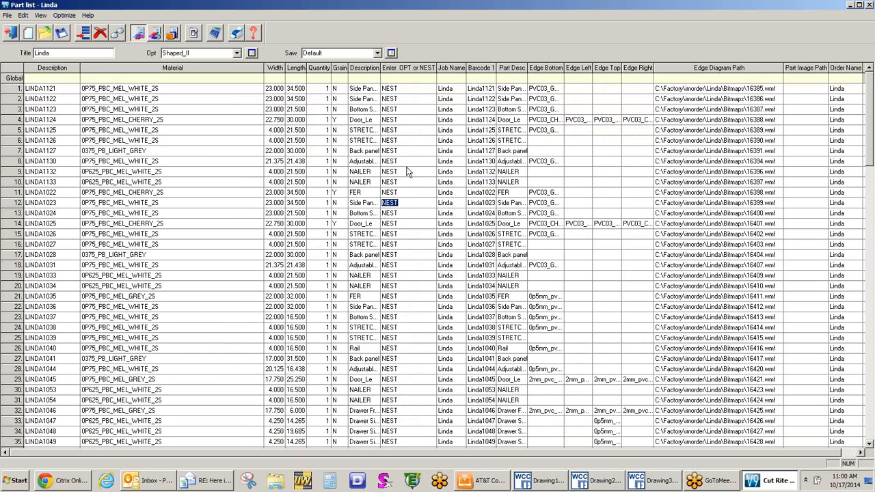
left_click(456, 171)
left_click(228, 192)
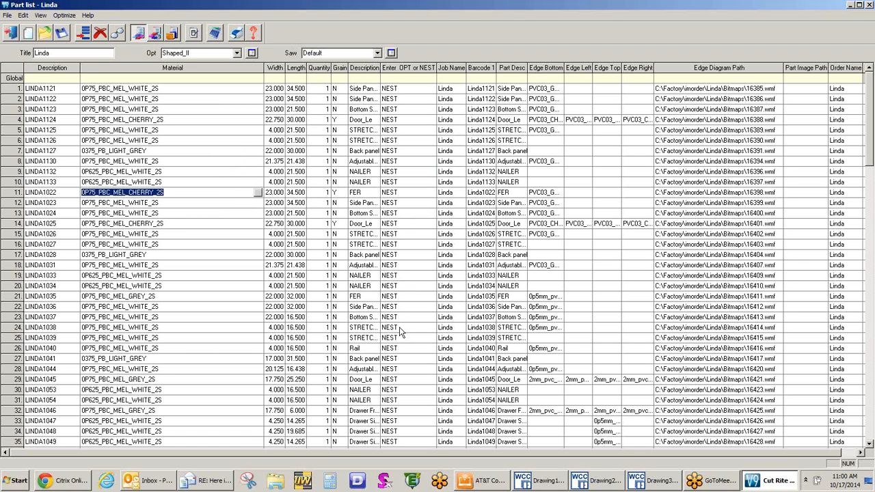
left_click(215, 32)
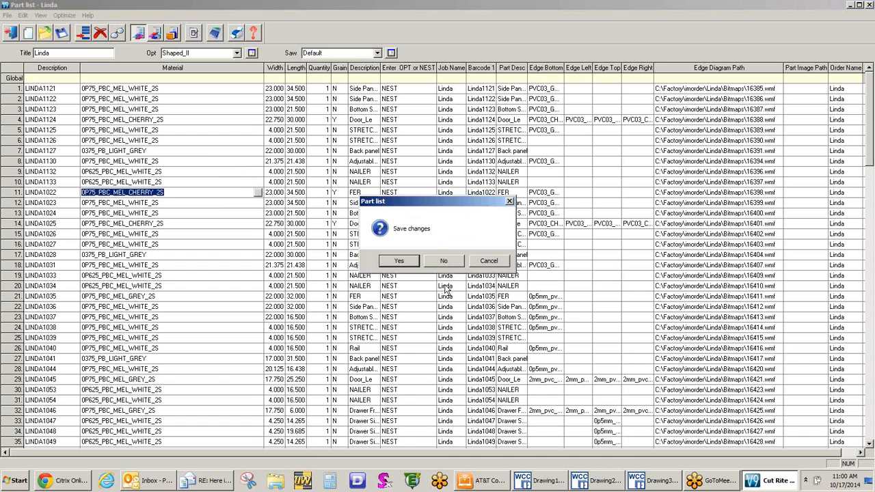
Save the part list changes and optimize the Linda batch, bringing up Review runs
left_click(403, 262)
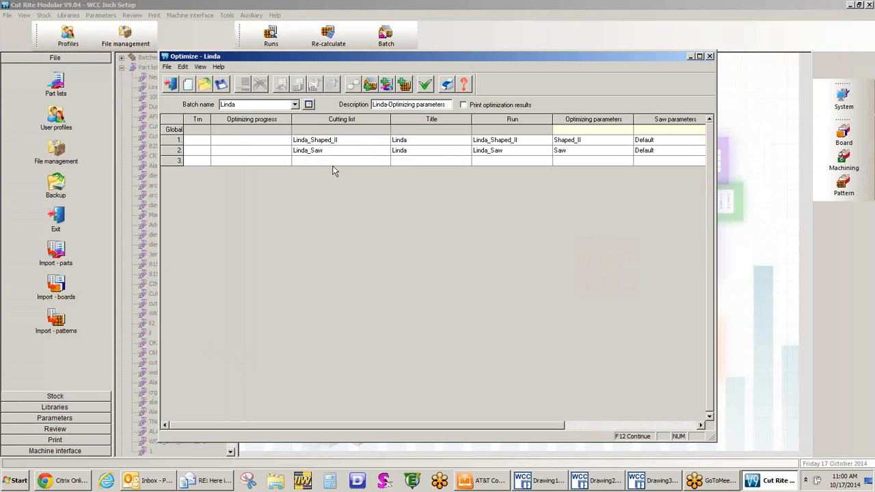
left_click(419, 84)
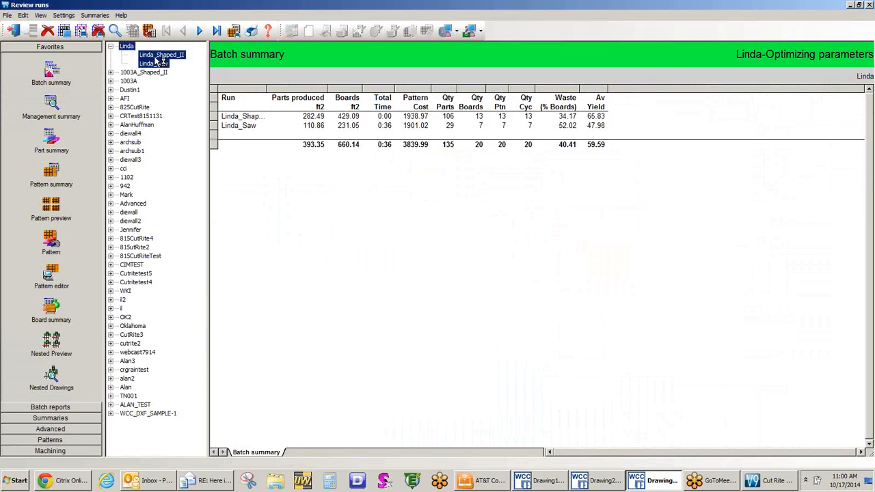
Review the Linda_Shaped_II management summary and results dashboard
left_click(158, 56)
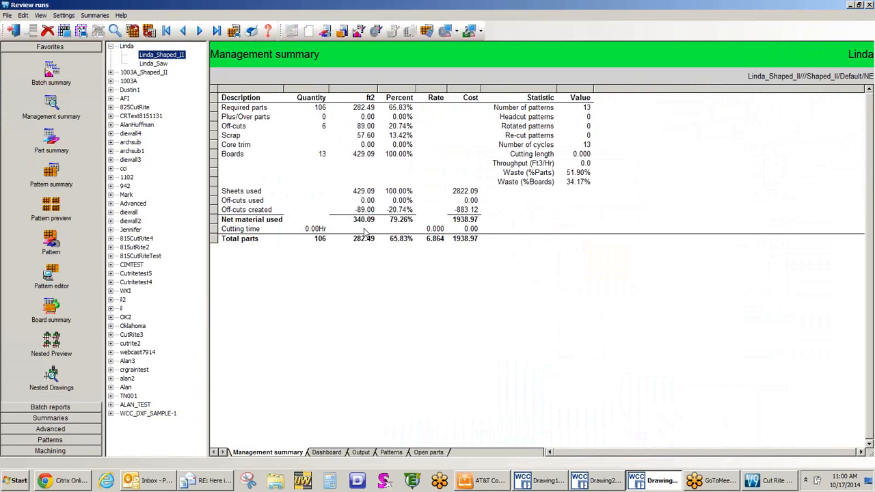
left_click(327, 453)
left_click(268, 453)
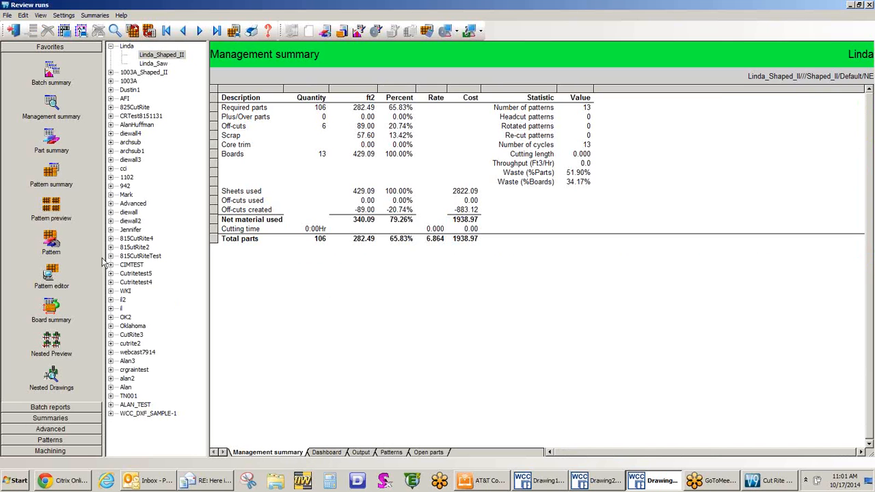
Open nested pattern 1 enlarged, exit the machining editor, and show Linda_Saw's Pattern 1
left_click(48, 214)
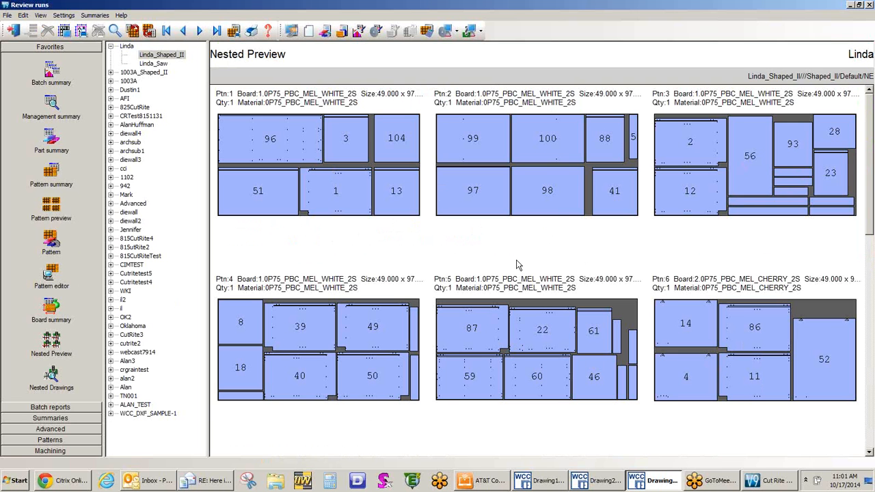
left_click(327, 172)
double_click(327, 172)
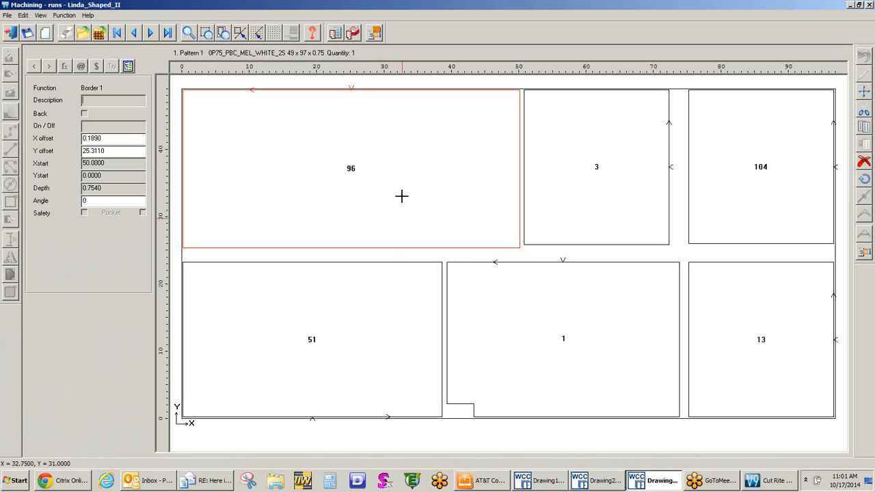
left_click(10, 32)
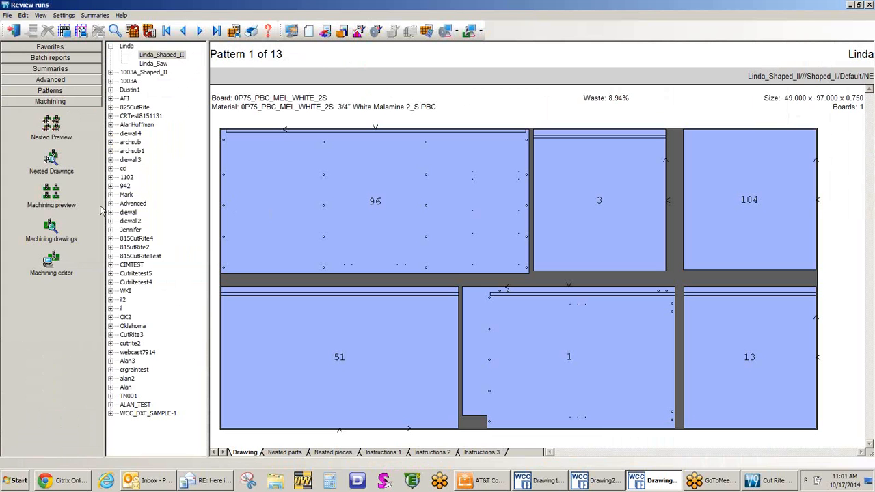
left_click(154, 64)
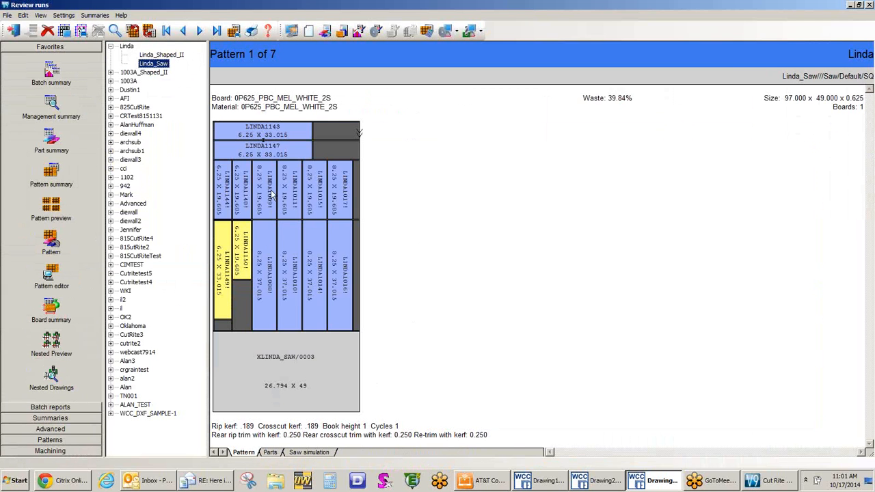
Preview Linda_Saw patterns, page through Linda_Shaped_II nested patterns, then close Review runs
left_click(53, 214)
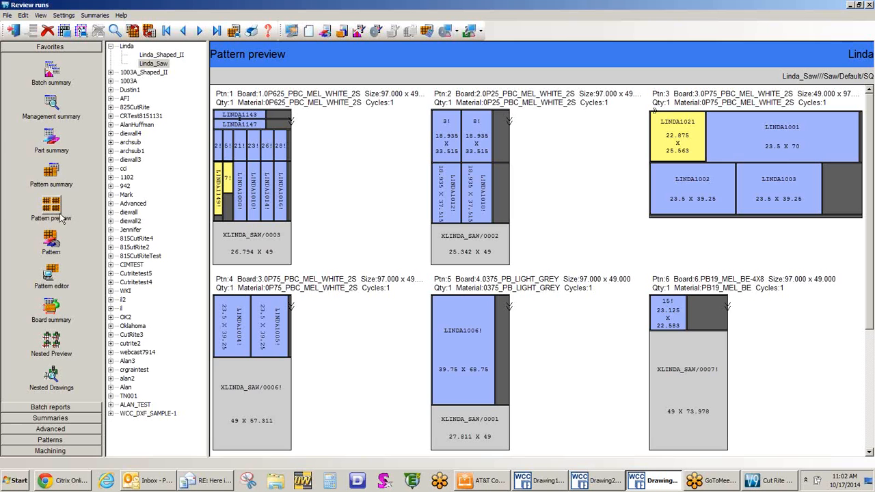
left_click(160, 55)
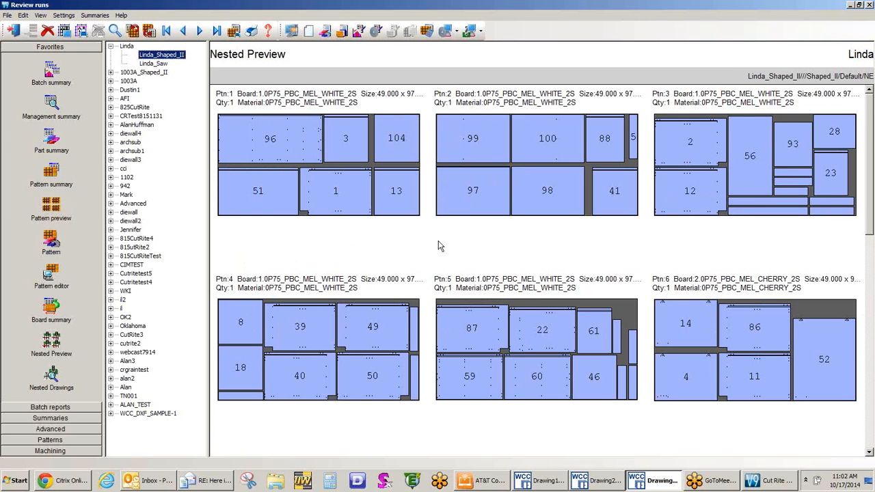
left_click(870, 401)
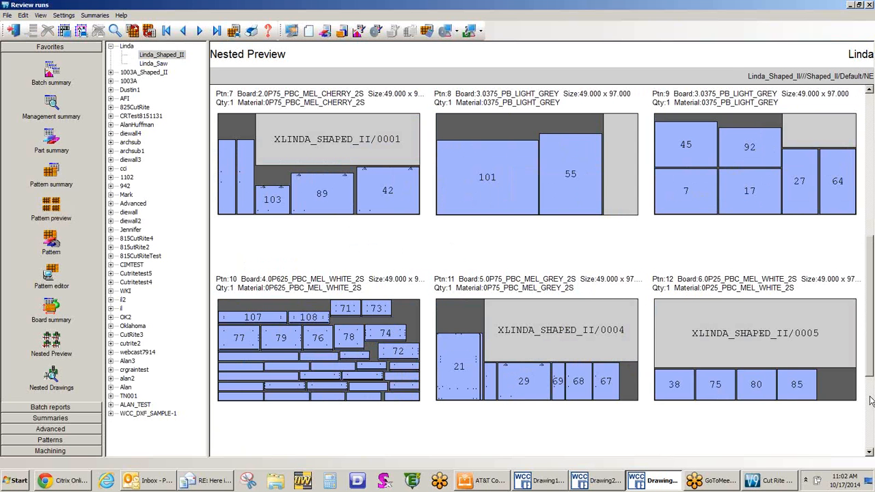
left_click(872, 408)
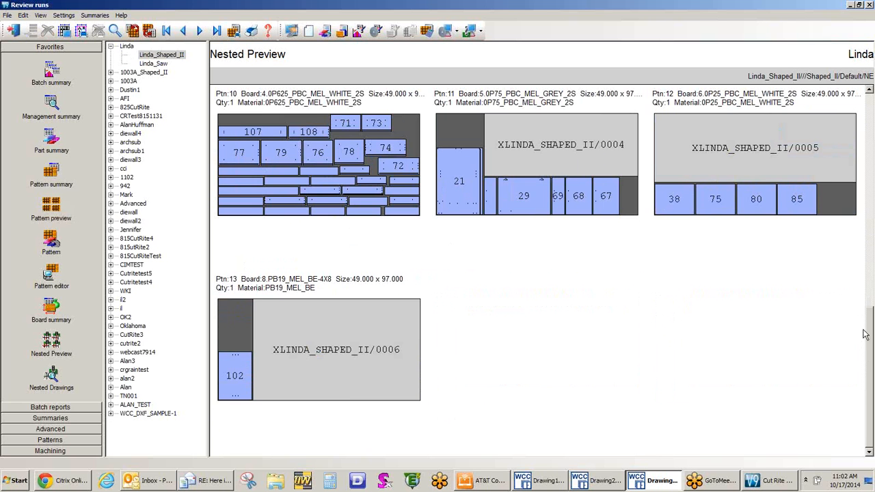
left_click(871, 206)
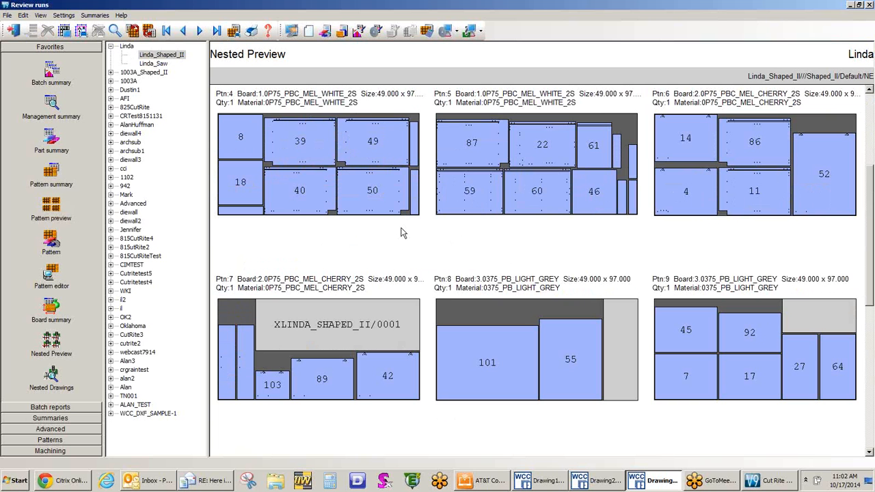
left_click(869, 5)
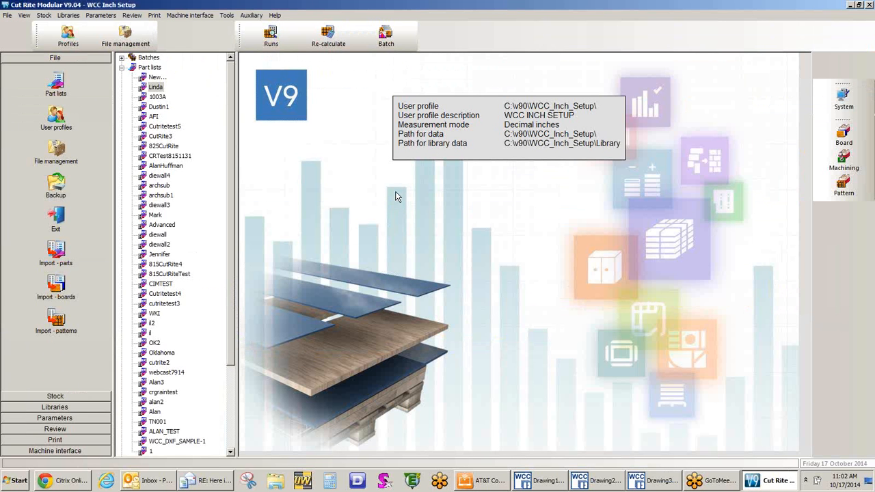
Close Cut Rite, Zoom Extents with Z, E in Drawing3.dwg, and zoom onto the base cabinets
left_click(869, 5)
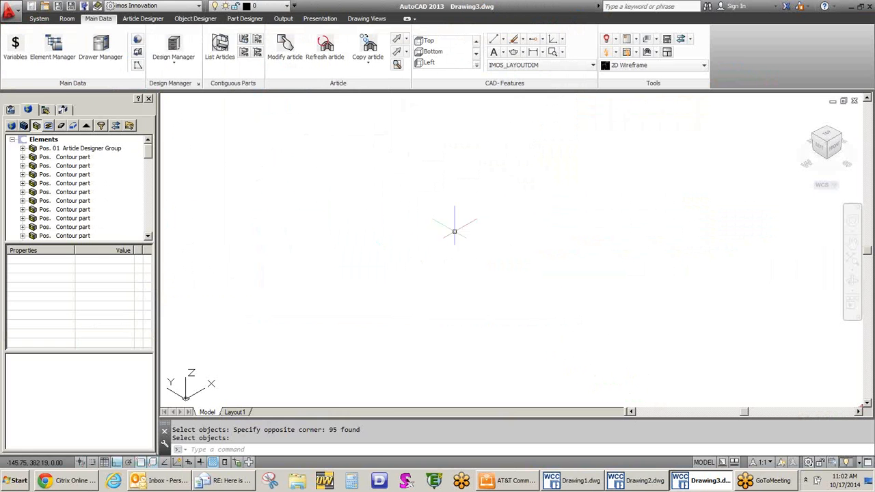
left_click(450, 224)
left_click(436, 226)
type("z")
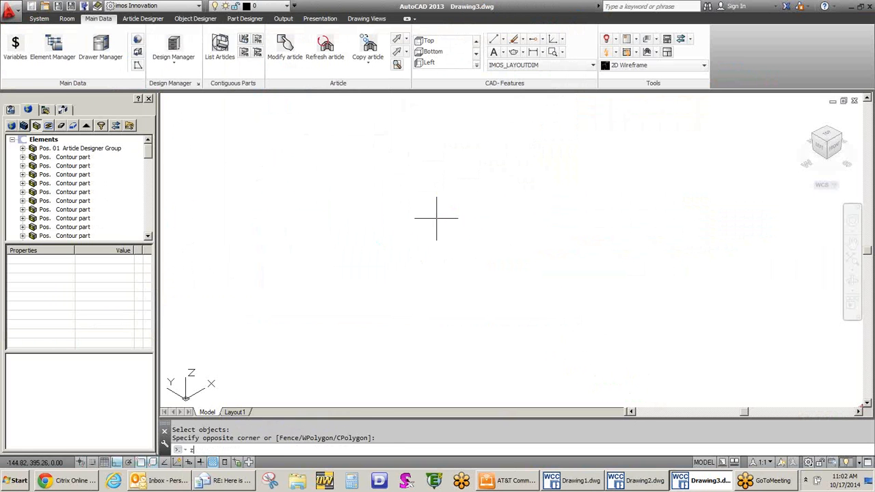
key("Return")
type("e")
key("Return")
middle_click_drag(401, 289, 446, 249)
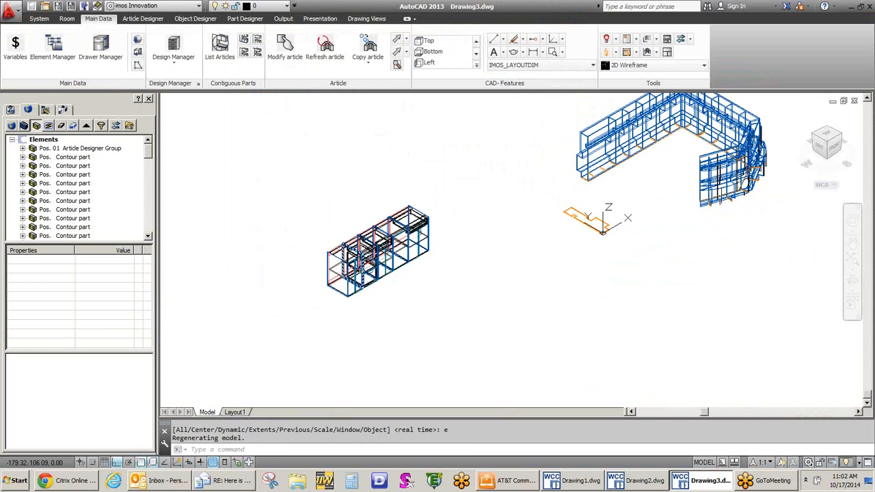
scroll(361, 269, "up", 4)
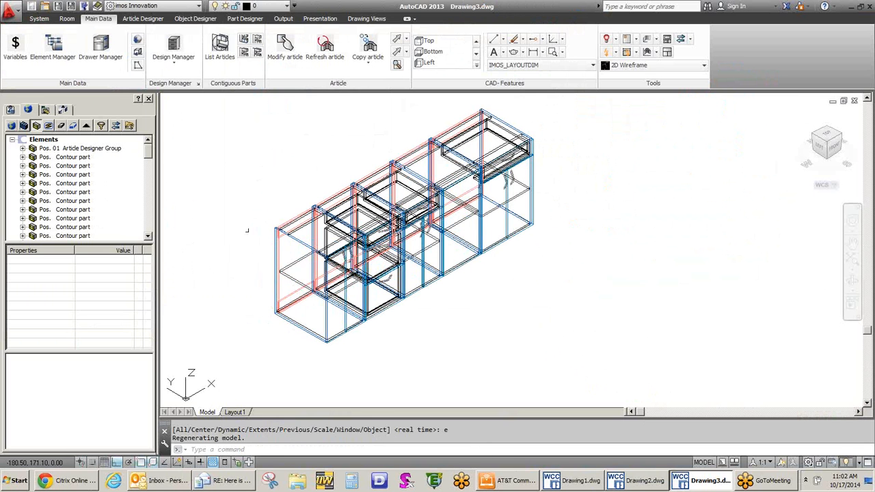
Select the left side panel and open its $MAT_BASE_SIDE material definition in Element Manager
left_click(61, 125)
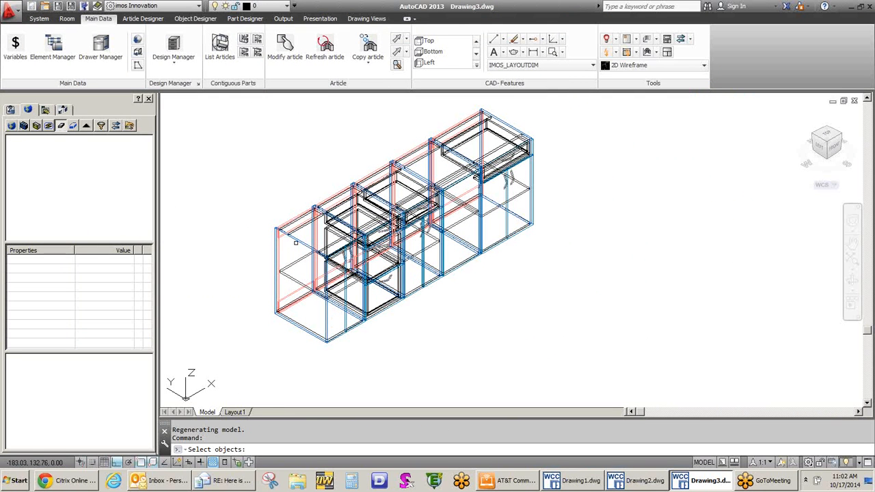
left_click(300, 241)
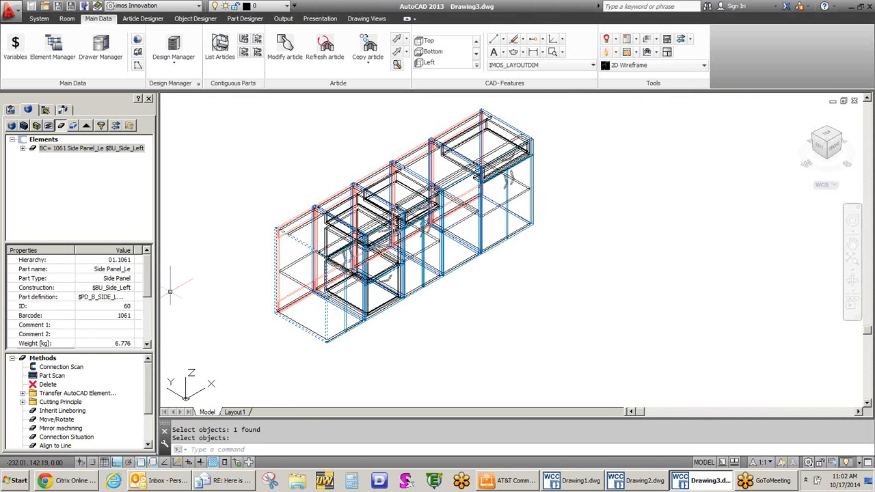
left_click_drag(147, 283, 147, 306)
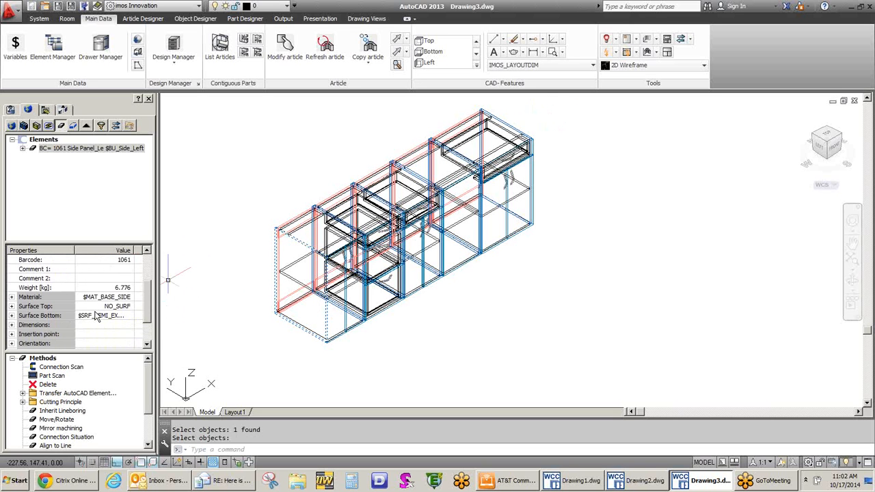
left_click(11, 298)
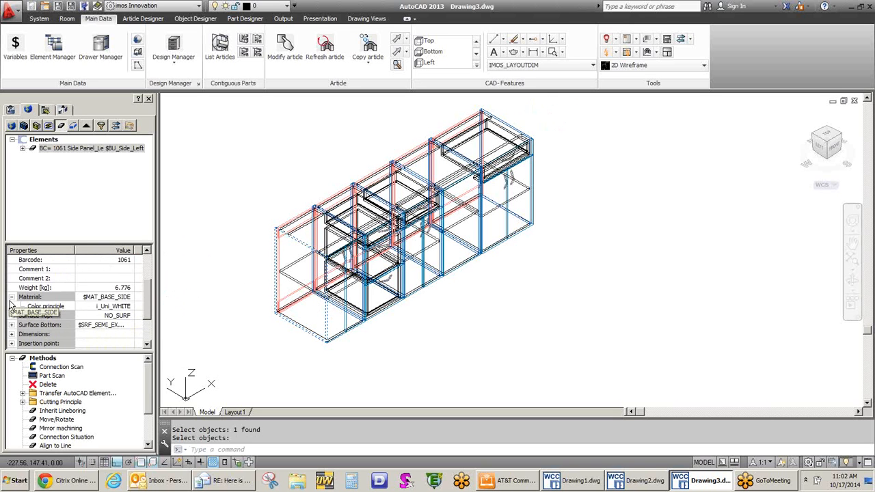
left_click(125, 299)
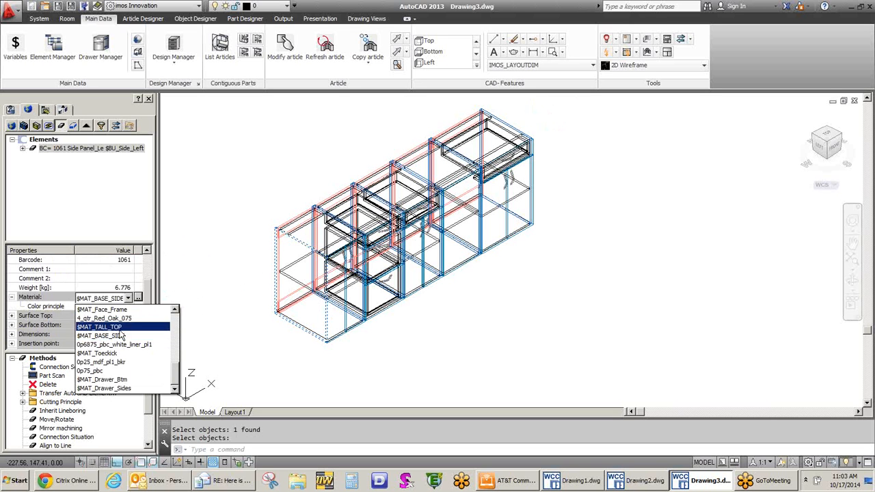
left_click(138, 299)
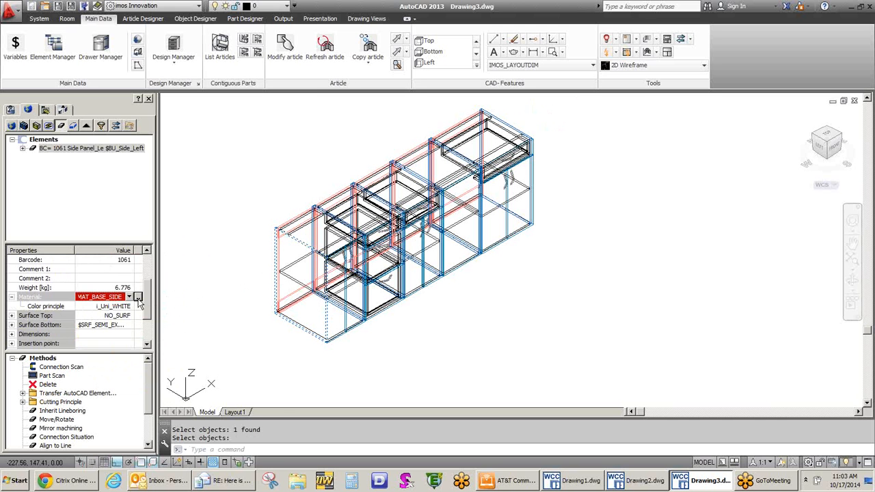
left_click(138, 300)
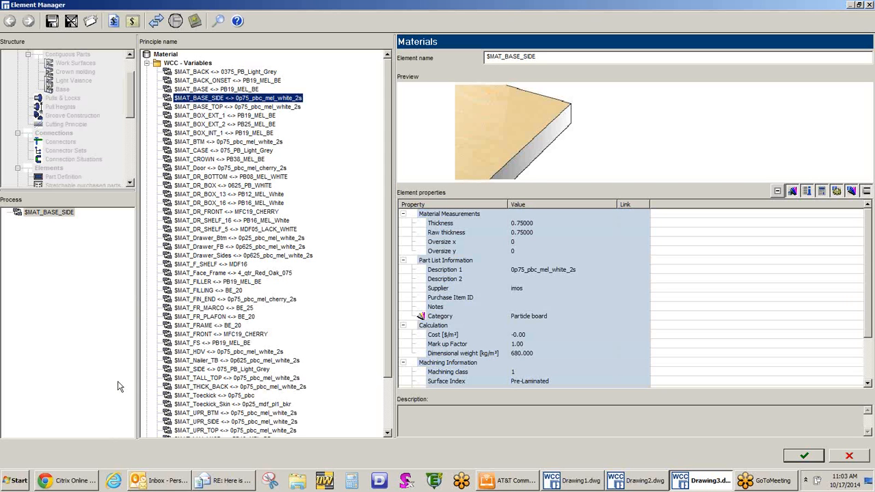
Follow the $MAT_BASE_SIDE link to the 0p75_pbc_mel_white_2s material
left_click(565, 58)
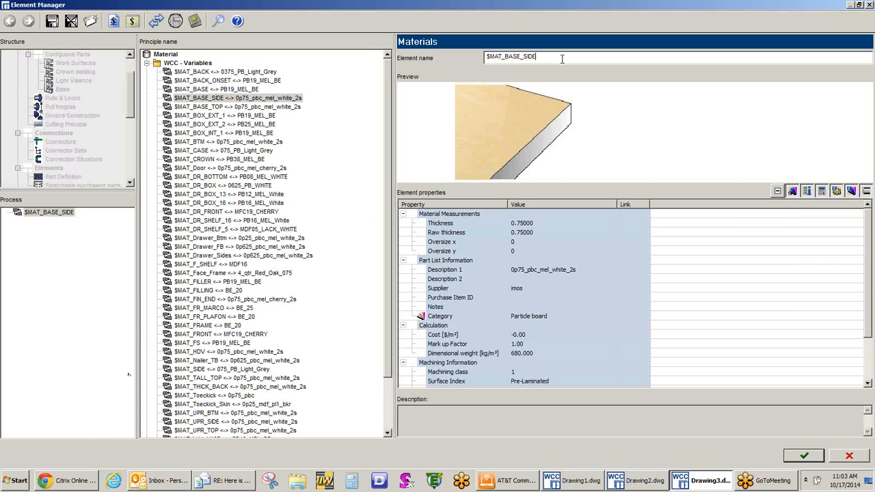
left_click(133, 23)
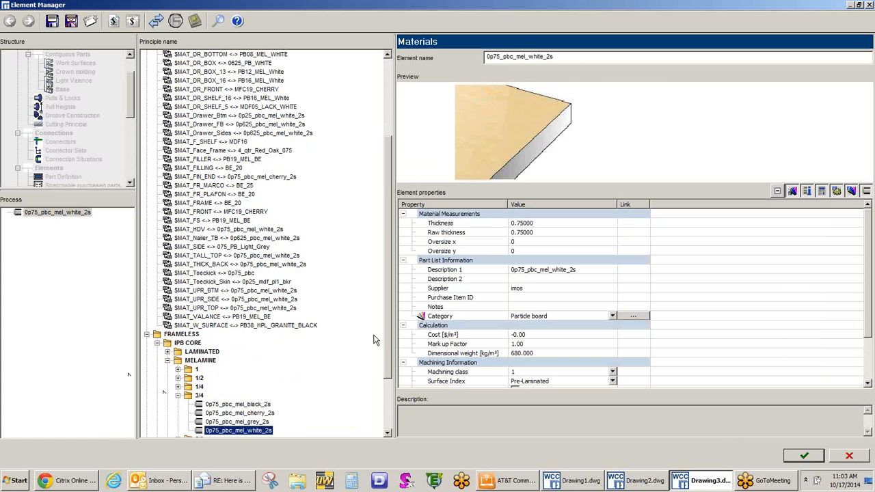
scroll(386, 353, "down", 3)
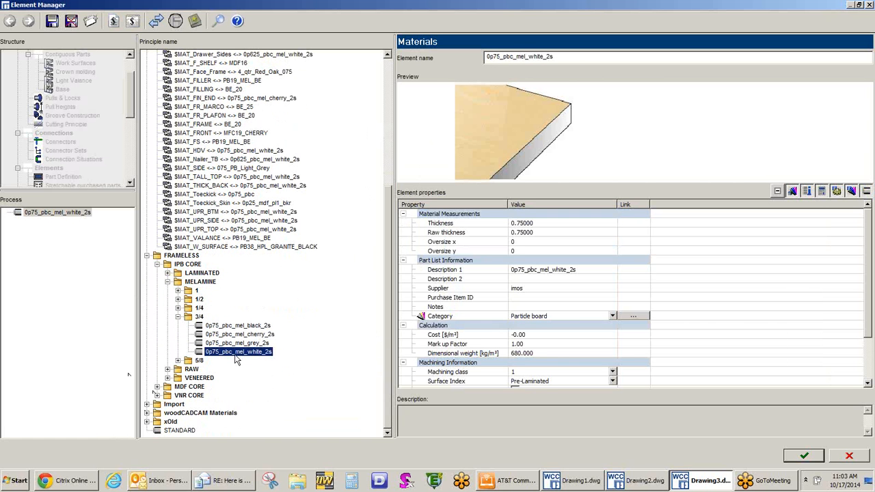
Save 0p75_pbc_mel_white_2s under a placeholder test name in MELAMINE 3/4, then close Element Manager
left_click(559, 56)
type("1")
key("ctrl+a")
type("jflkjfklfjk")
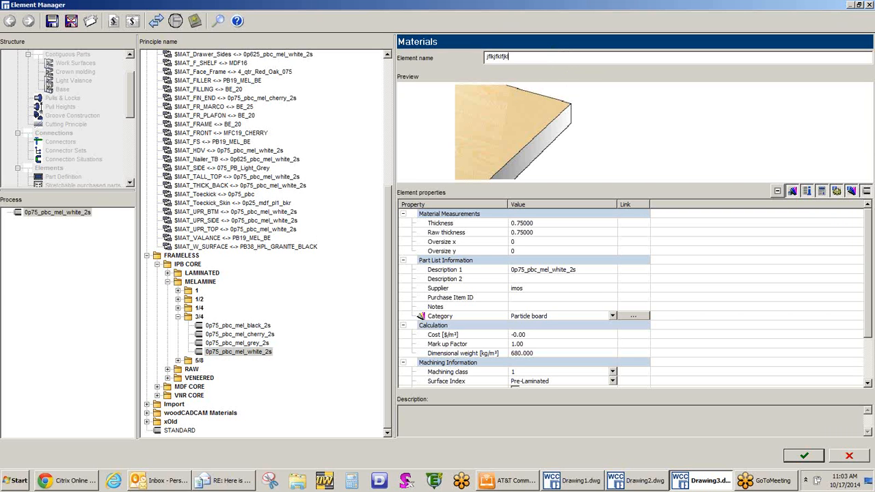
type("ldkjfkldjklfjfl")
left_click(48, 21)
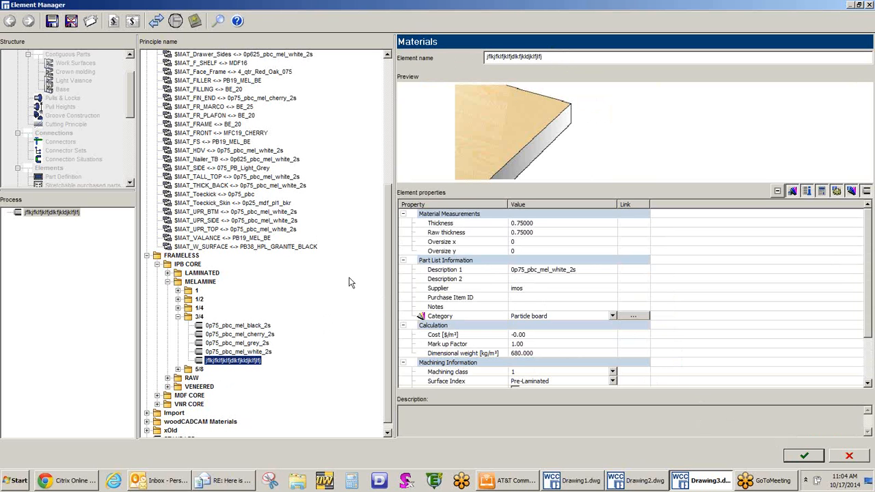
scroll(385, 302, "up", 6)
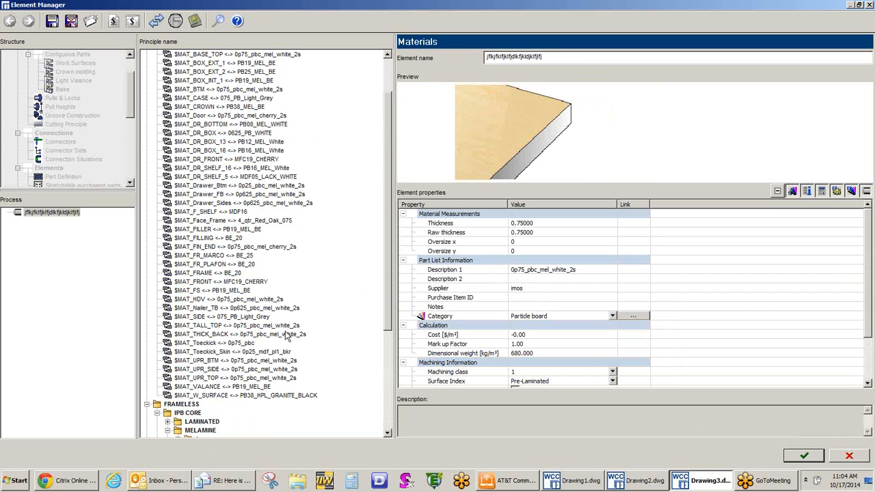
left_click(848, 459)
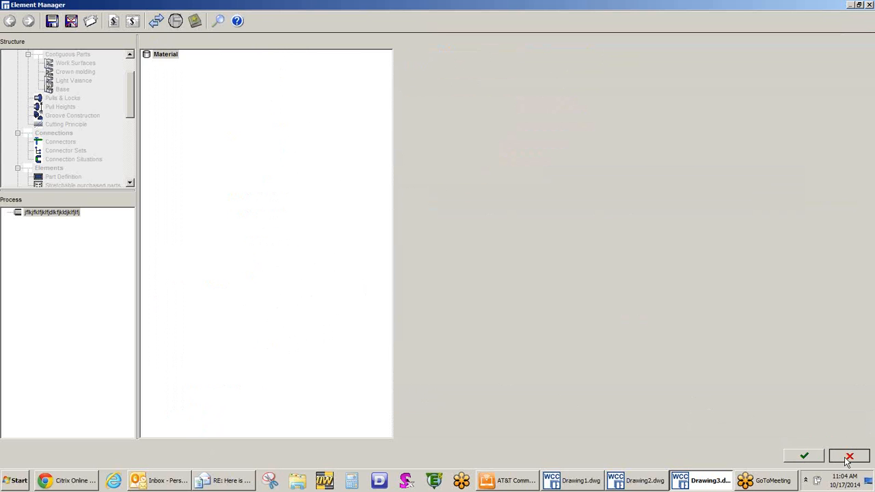
Open Variables, expand 00_Job(Order)_Setup down to 1110_Case_Parts, and drop down MAT_BASE_TOP's order value
left_click(12, 48)
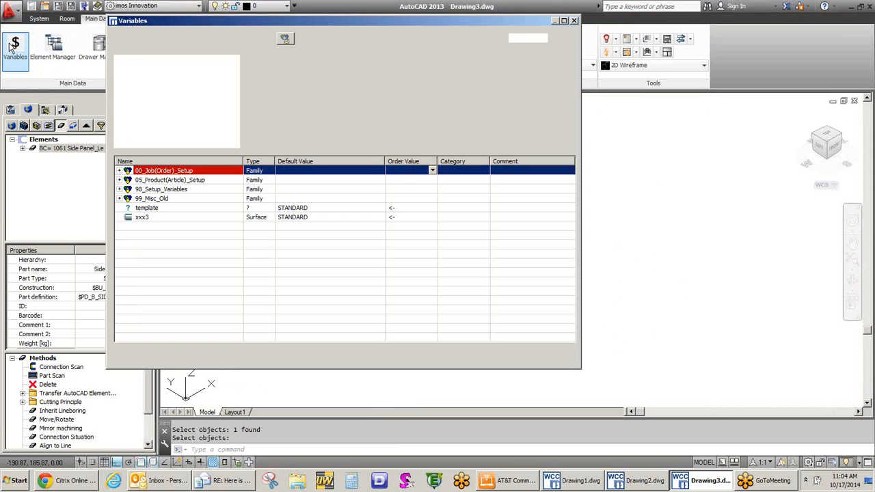
left_click(120, 171)
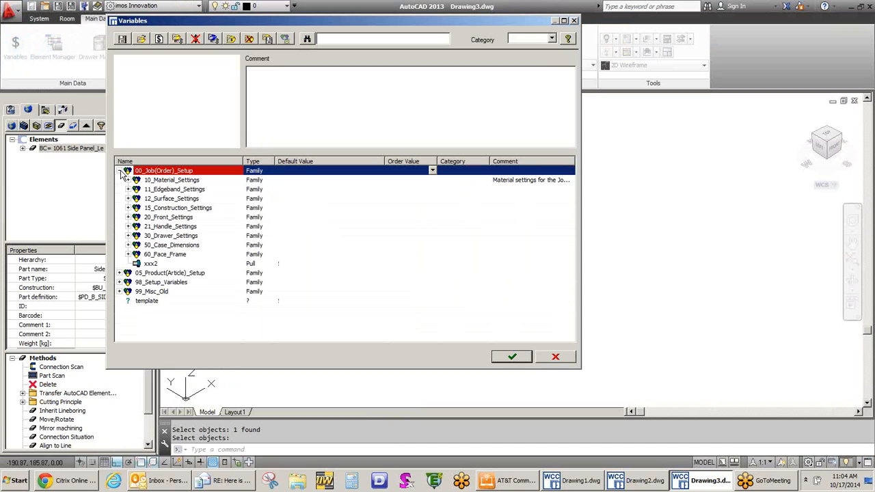
left_click(128, 180)
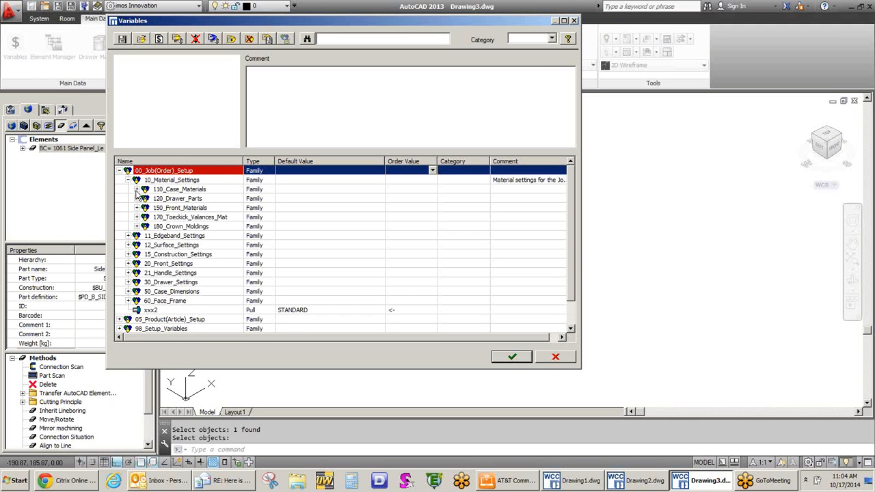
left_click(136, 189)
left_click(145, 198)
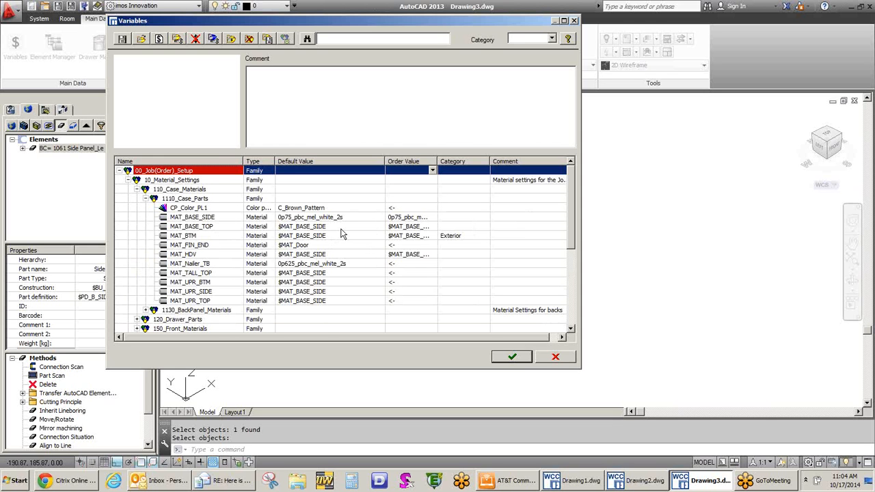
left_click(432, 228)
left_click(432, 227)
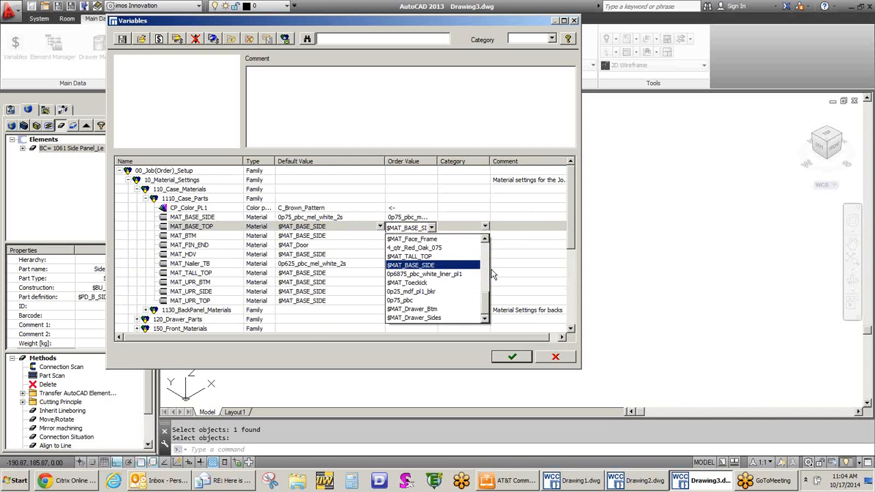
Choose MDF19_HPL_MA as MAT_BASE_TOP's order value
scroll(487, 304, "up", 5)
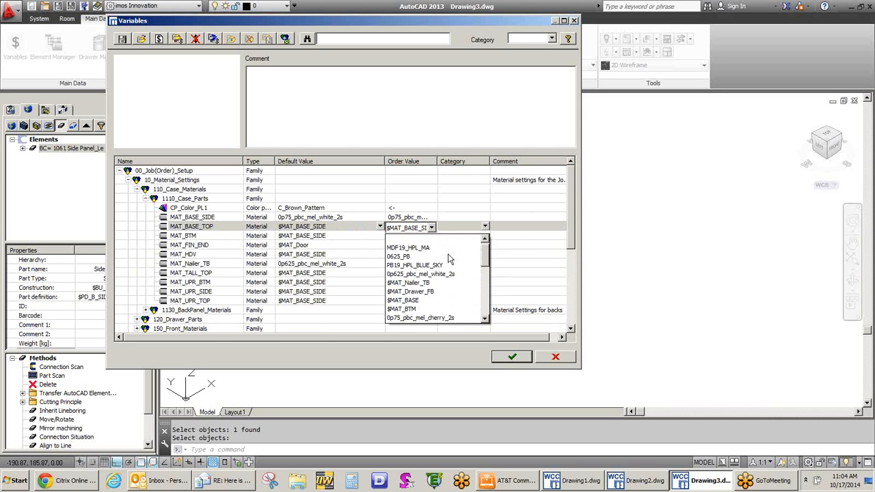
left_click(410, 248)
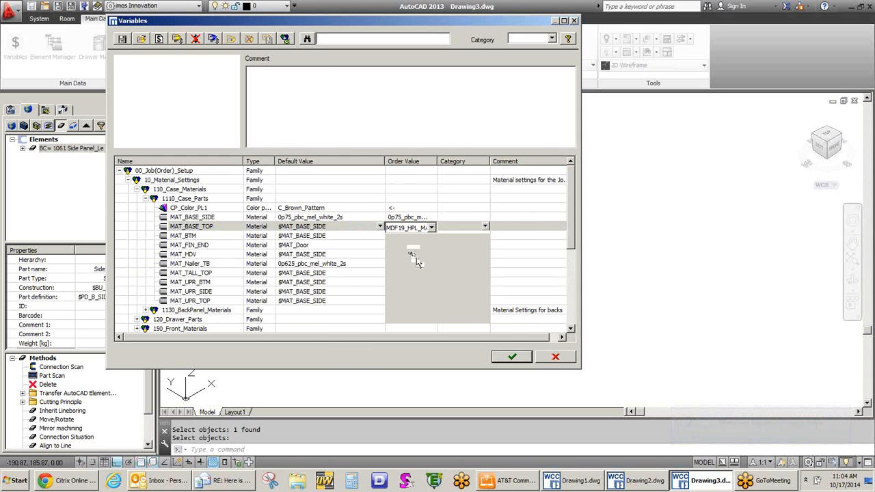
Close the Variables manager and bring back the imos Objects cabinet library in the side panel
left_click(557, 357)
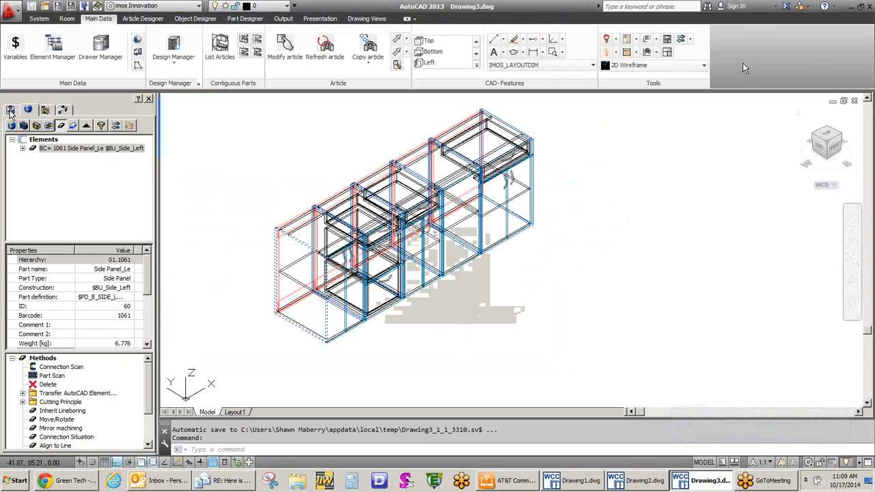
left_click(10, 113)
Expand the Base Units, Corner Units, Door Drawer, Drawer Banks, Open, Starters and Tall Units folders
left_click(22, 182)
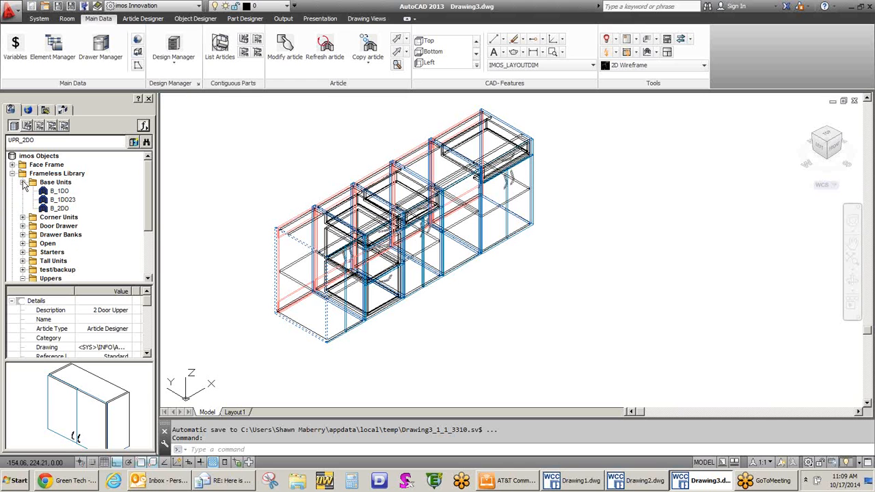
left_click(23, 217)
left_click(23, 236)
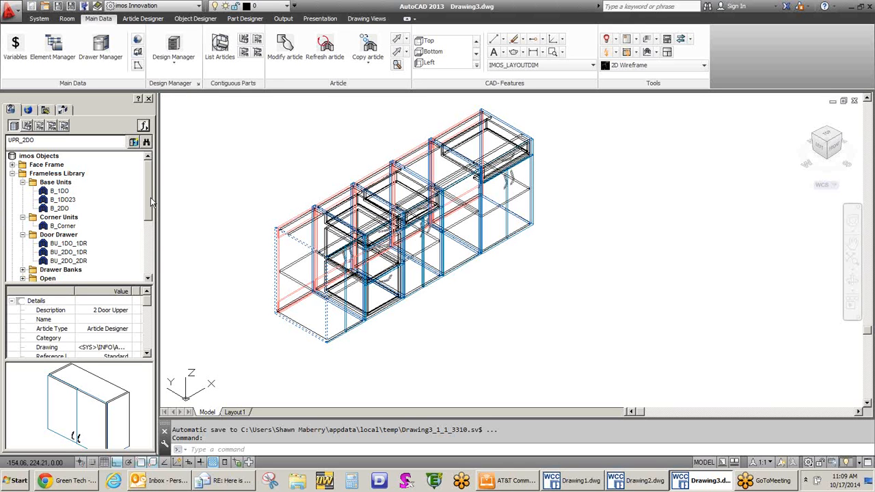
scroll(152, 202, "down", 3)
left_click(22, 200)
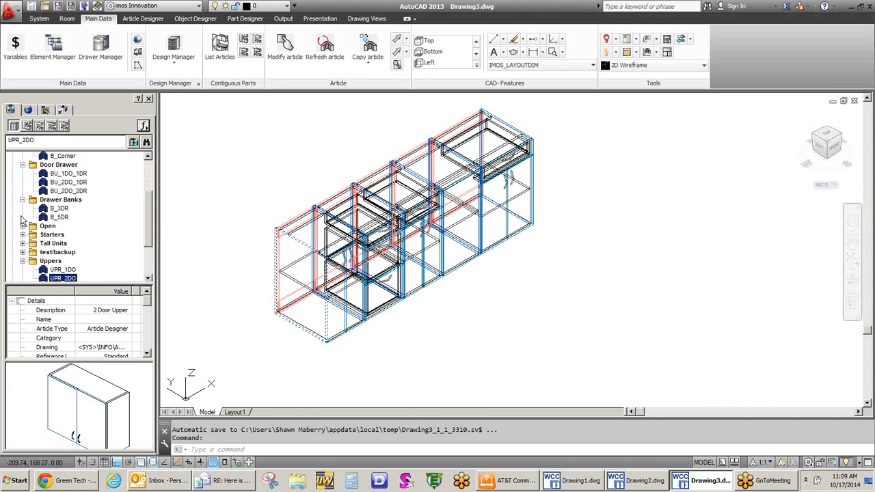
left_click(22, 226)
left_click(22, 244)
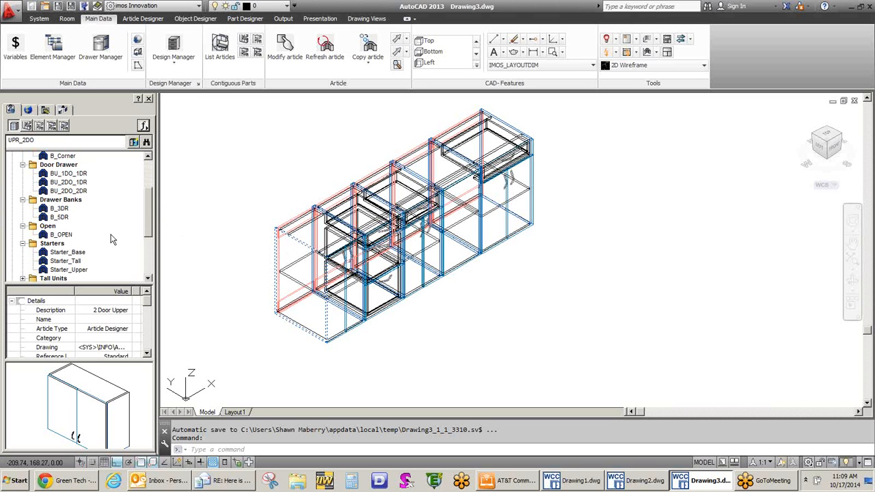
left_click_drag(148, 222, 149, 244)
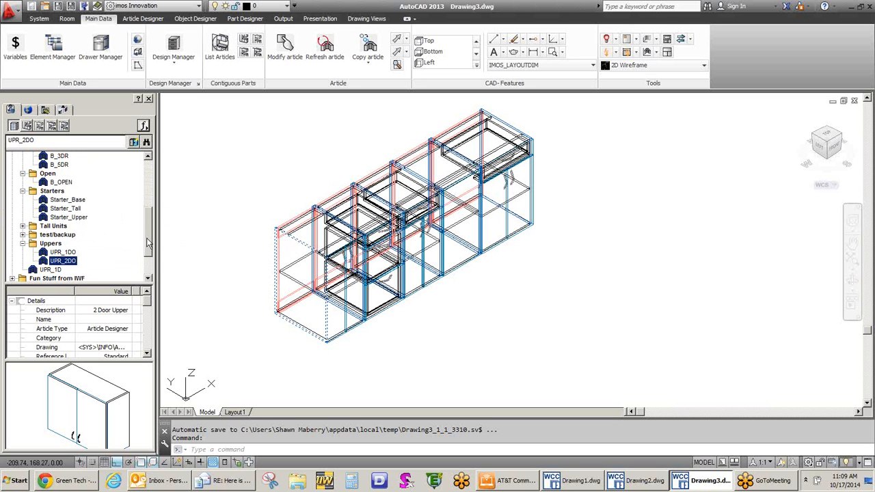
left_click(23, 225)
left_click_drag(150, 231, 152, 259)
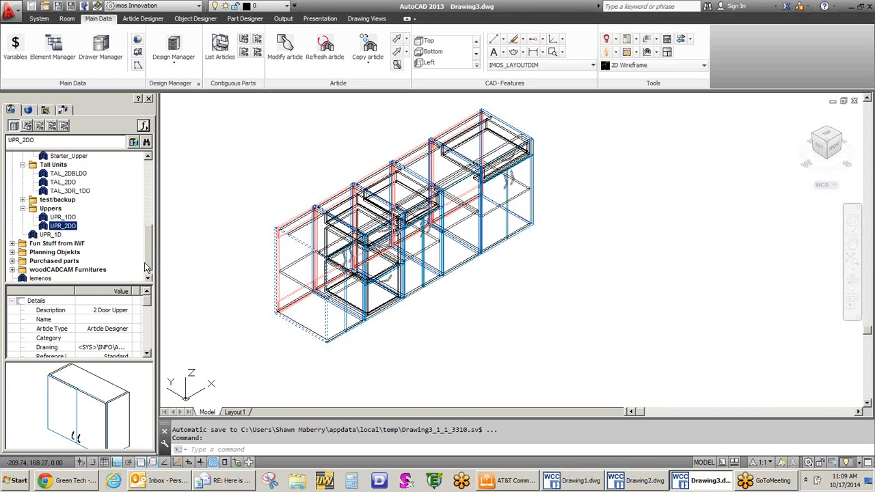
left_click_drag(147, 264, 148, 274)
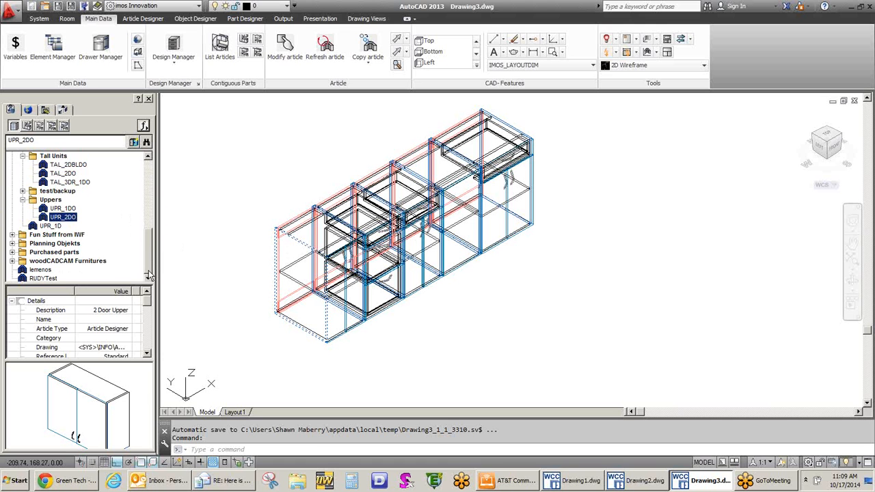
mouse_move(148, 271)
left_mouse_down()
mouse_move(145, 202)
mouse_move(153, 268)
left_mouse_up()
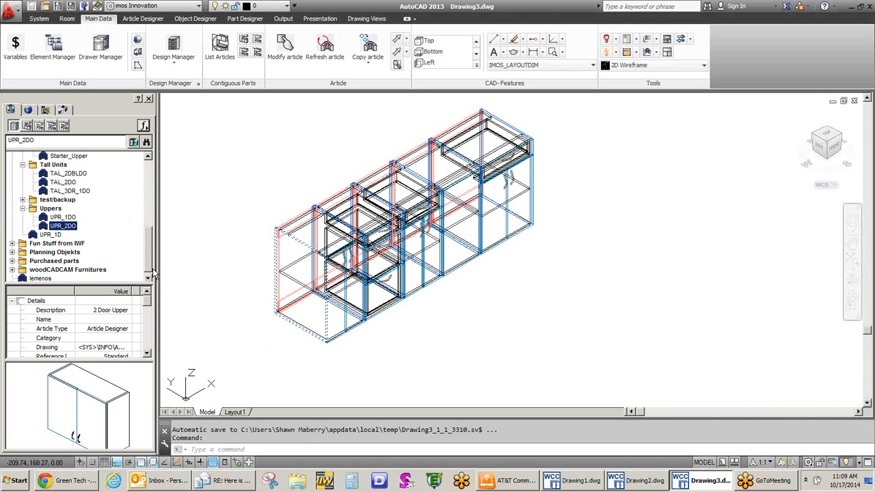